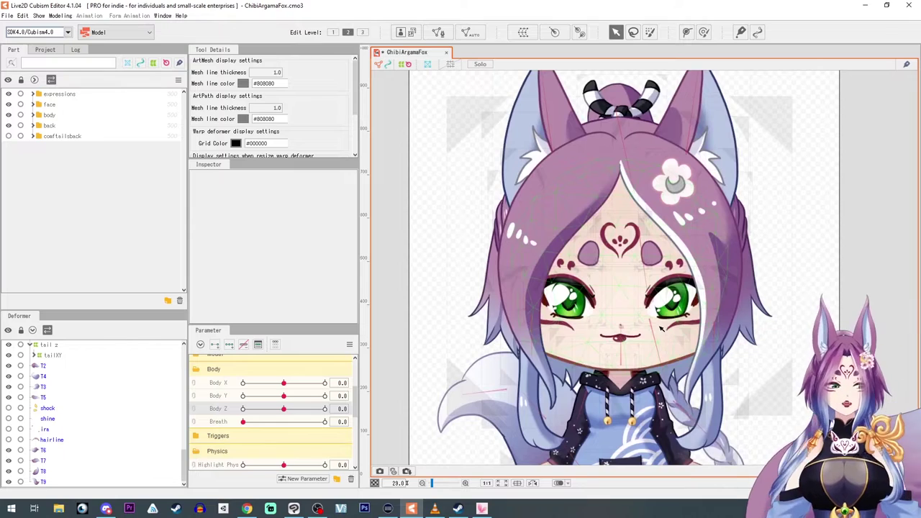
pyautogui.scroll(-2, 661, 327)
pyautogui.moveTo(505, 390); pyautogui.dragTo(488, 319)
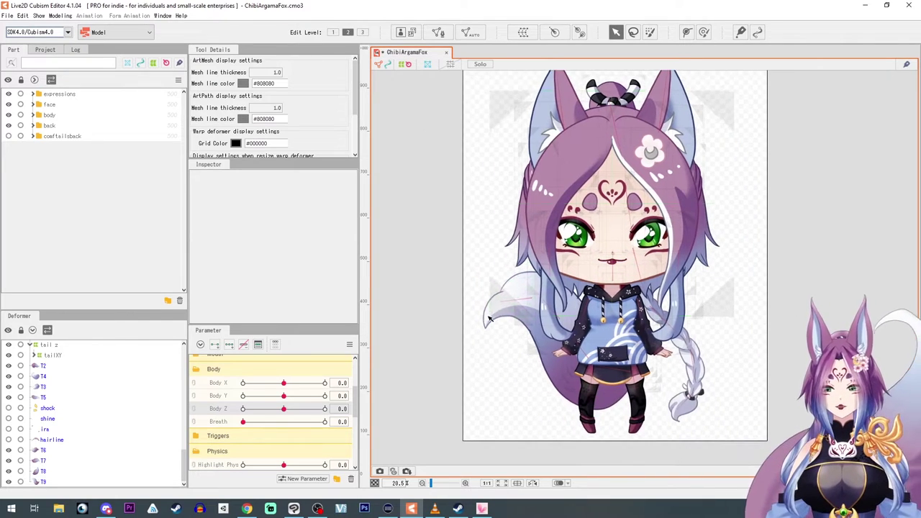
pyautogui.scroll(2, 596, 313)
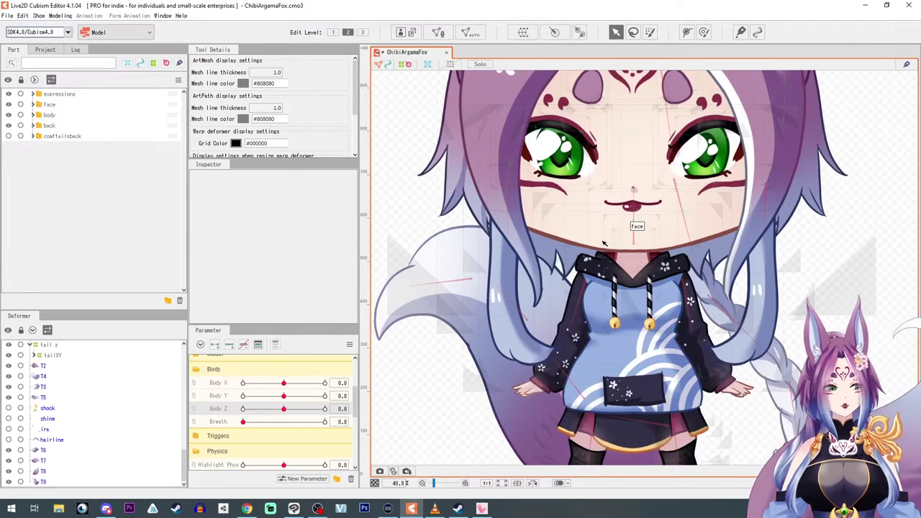
pyautogui.moveTo(603, 243); pyautogui.dragTo(588, 397)
pyautogui.scroll(-1, 588, 396)
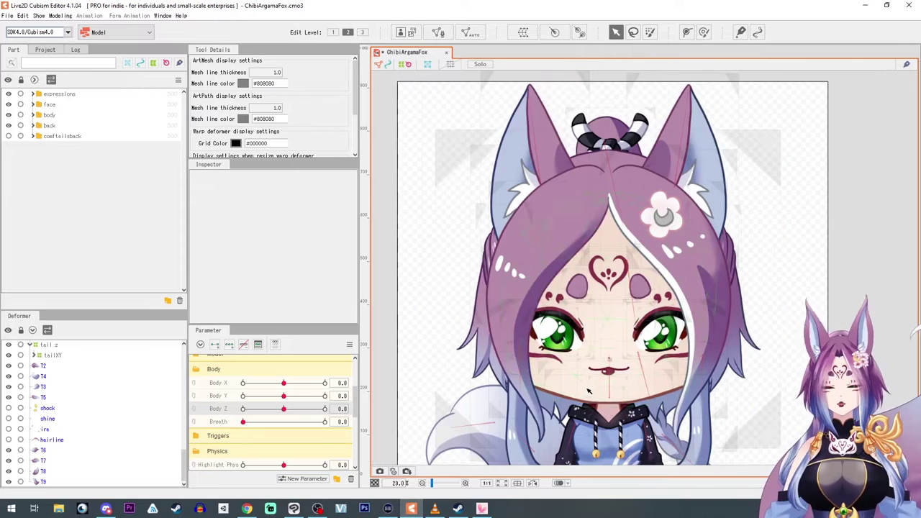
# - Expand the expressions part group and briefly preview the shock mark beside the head
pyautogui.click(33, 95)
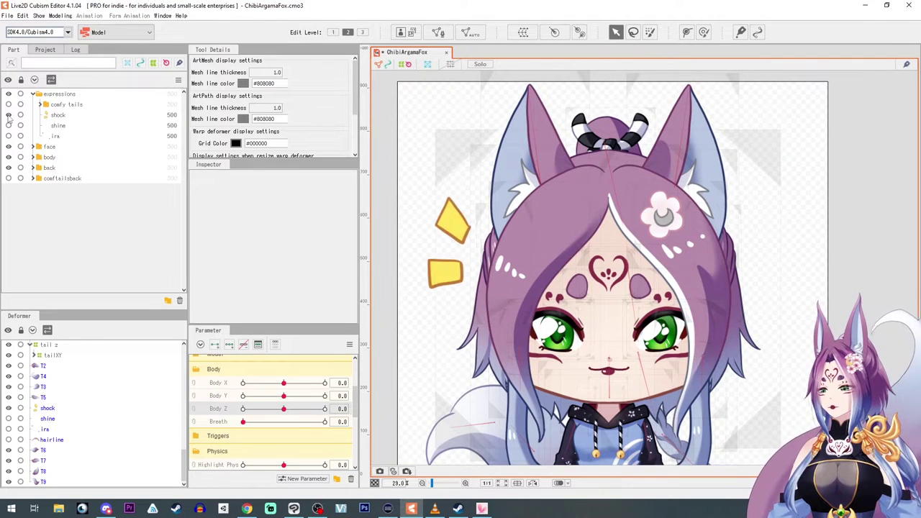
pyautogui.scroll(-3, 503, 266)
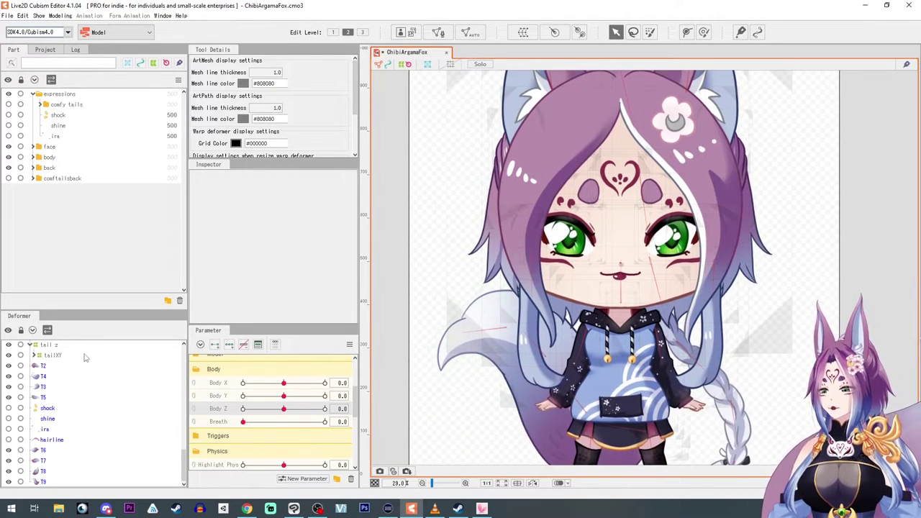
pyautogui.scroll(2, 39, 387)
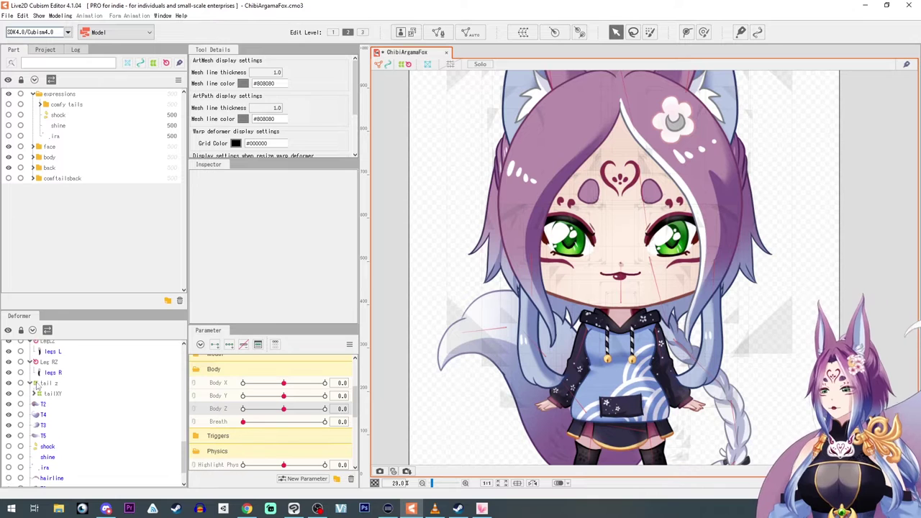
# - Expand the face and eyes part groups and inspect the deformer assignment of the O eyes R mesh
pyautogui.click(33, 147)
pyautogui.scroll(-5, 52, 216)
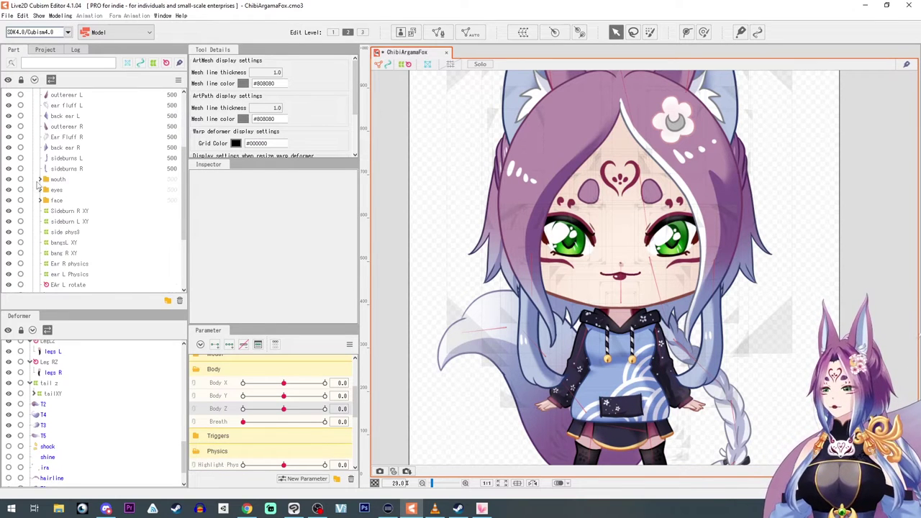
pyautogui.click(40, 189)
pyautogui.click(70, 233)
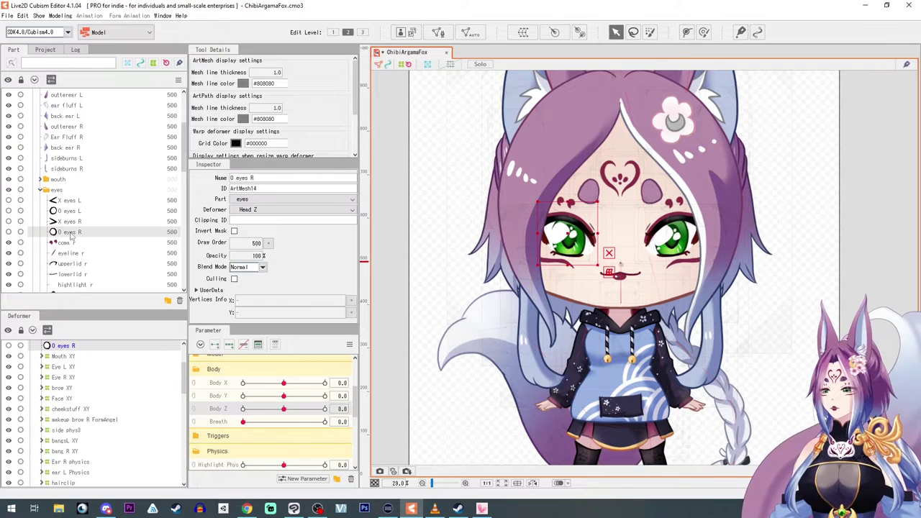
pyautogui.scroll(2, 72, 362)
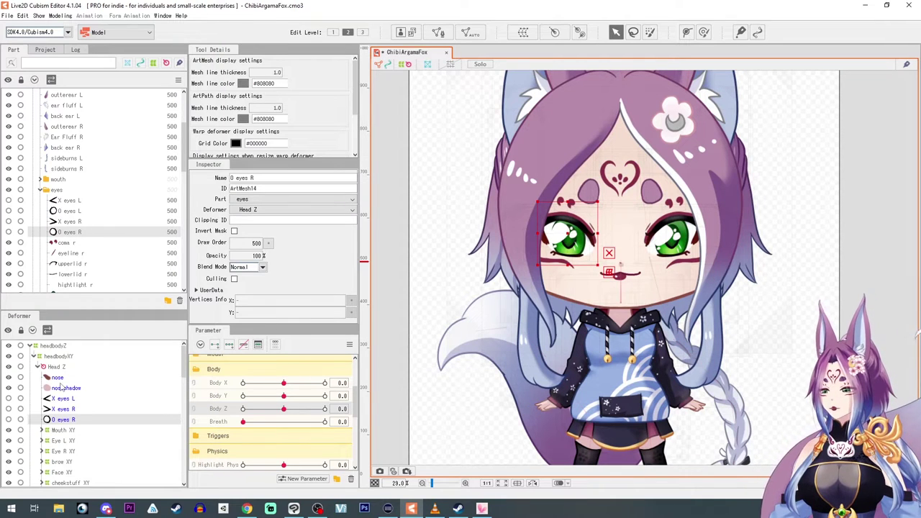
# - Select the O eyes L mesh, check its head angle movement, and make it visible
pyautogui.click(62, 212)
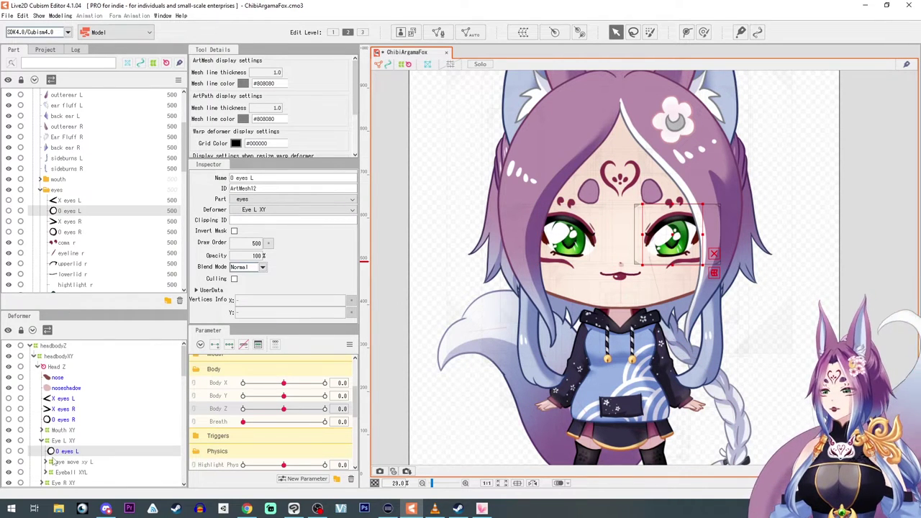
pyautogui.scroll(3, 281, 393)
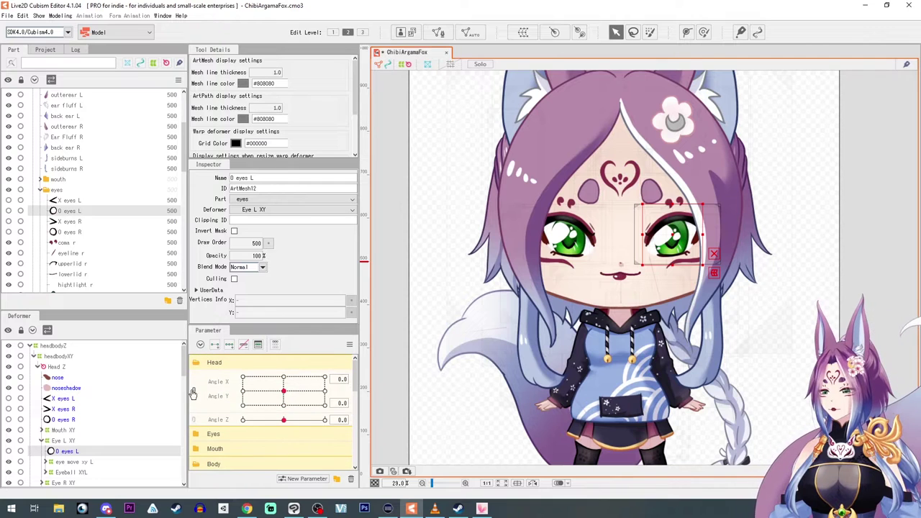
pyautogui.moveTo(285, 392)
pyautogui.mouseDown()
pyautogui.moveTo(306, 399)
pyautogui.moveTo(264, 396)
pyautogui.moveTo(284, 392)
pyautogui.mouseUp()
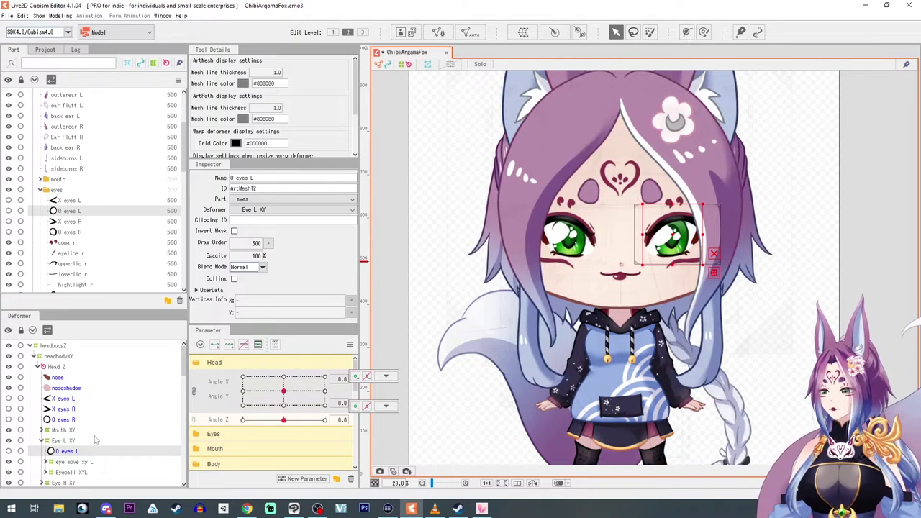
pyautogui.click(8, 451)
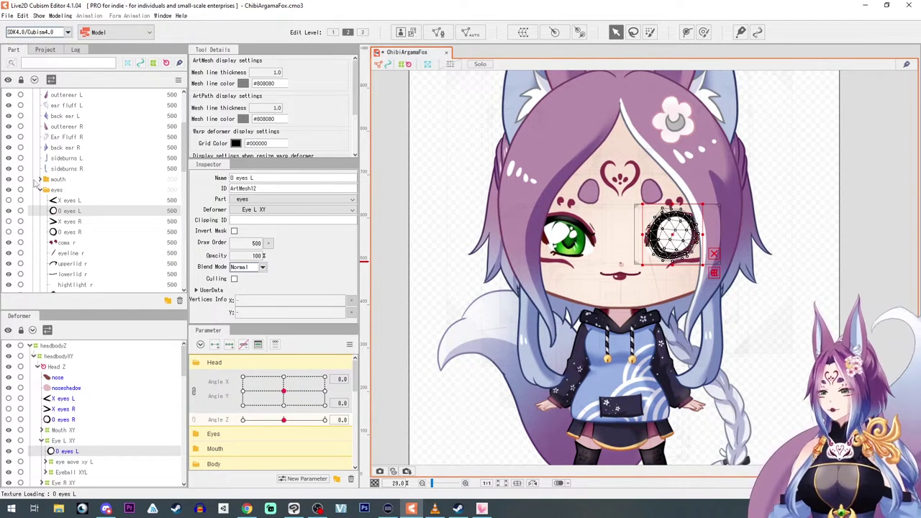
# - Assign the O eyes R mesh to the Eye R XY deformer, make it visible and test it with the head angle
pyautogui.click(69, 232)
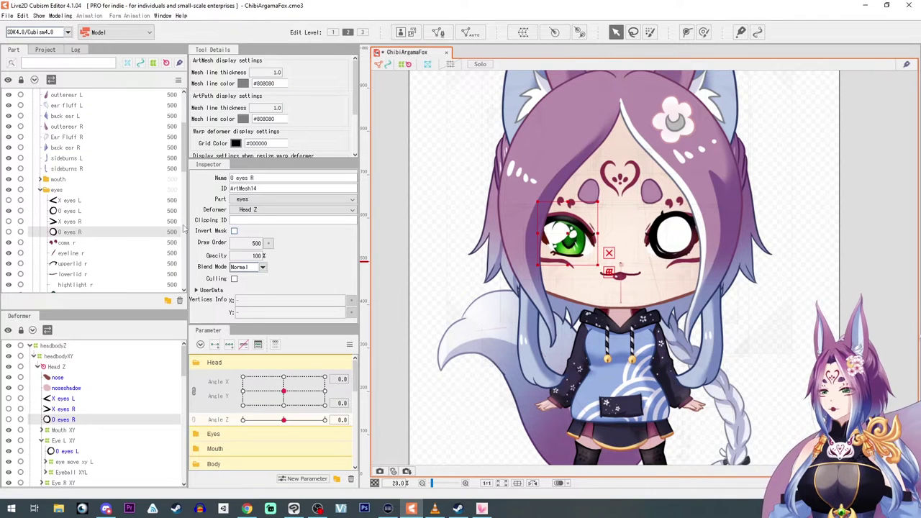
pyautogui.click(251, 211)
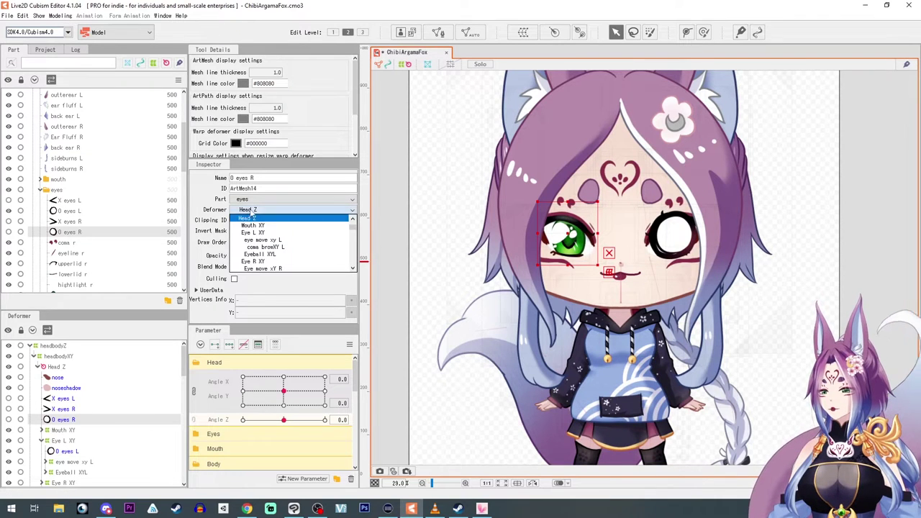
pyautogui.click(272, 264)
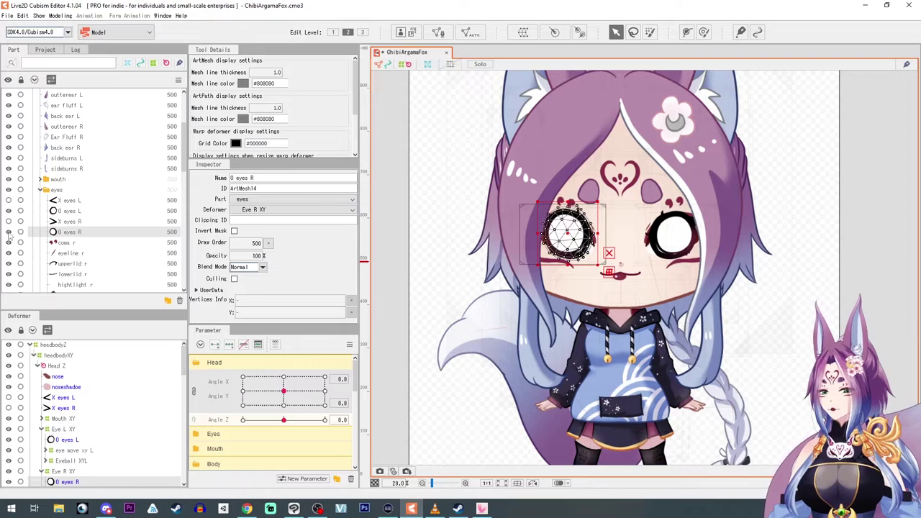
pyautogui.moveTo(284, 391)
pyautogui.mouseDown()
pyautogui.moveTo(251, 413)
pyautogui.moveTo(219, 384)
pyautogui.moveTo(283, 391)
pyautogui.mouseUp()
# - Assign the X eyes R mesh to the Eye R XY deformer, make it visible and test it with the head angle
pyautogui.click(69, 221)
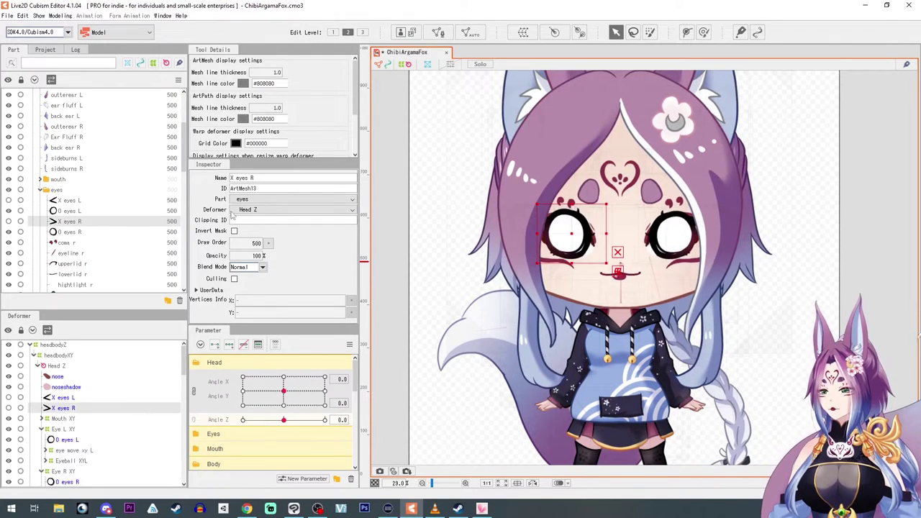
pyautogui.click(295, 210)
pyautogui.click(273, 263)
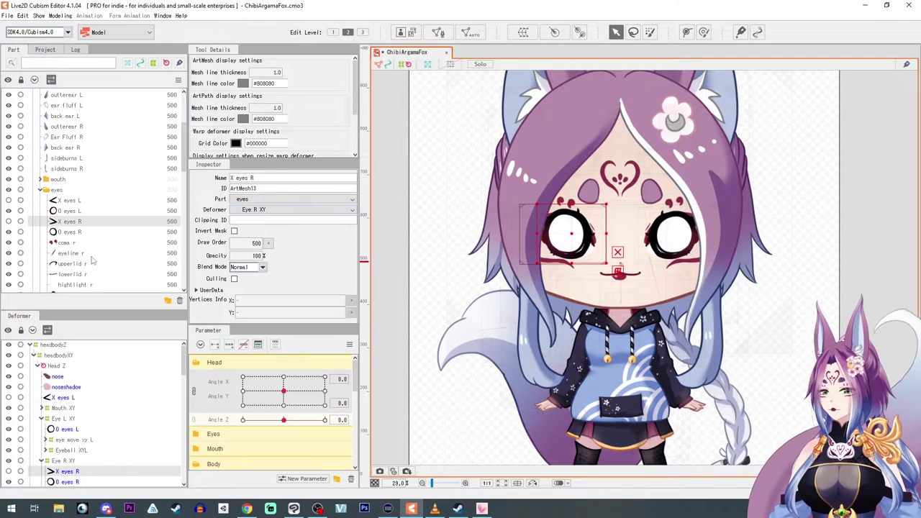
pyautogui.click(9, 222)
pyautogui.moveTo(284, 390)
pyautogui.mouseDown()
pyautogui.moveTo(246, 381)
pyautogui.moveTo(286, 398)
pyautogui.mouseUp()
# - Make the X eyes L mesh visible, assign it to the Eye L XY deformer and test it with the head angle
pyautogui.click(47, 201)
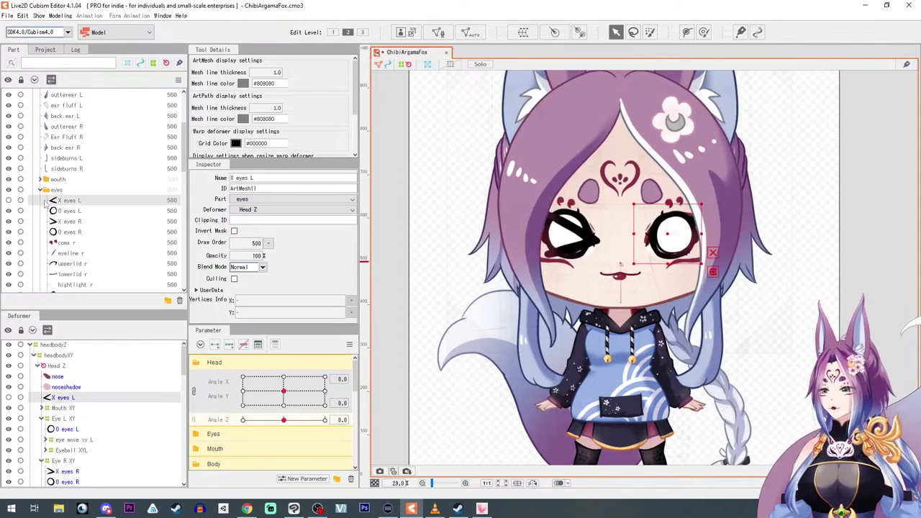
pyautogui.click(8, 200)
pyautogui.click(292, 210)
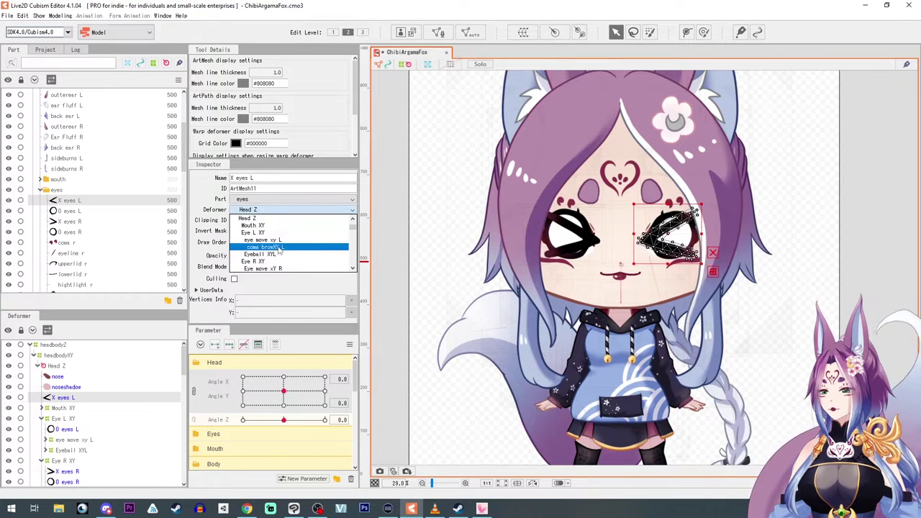
pyautogui.scroll(-1, 283, 259)
pyautogui.scroll(-4, 281, 261)
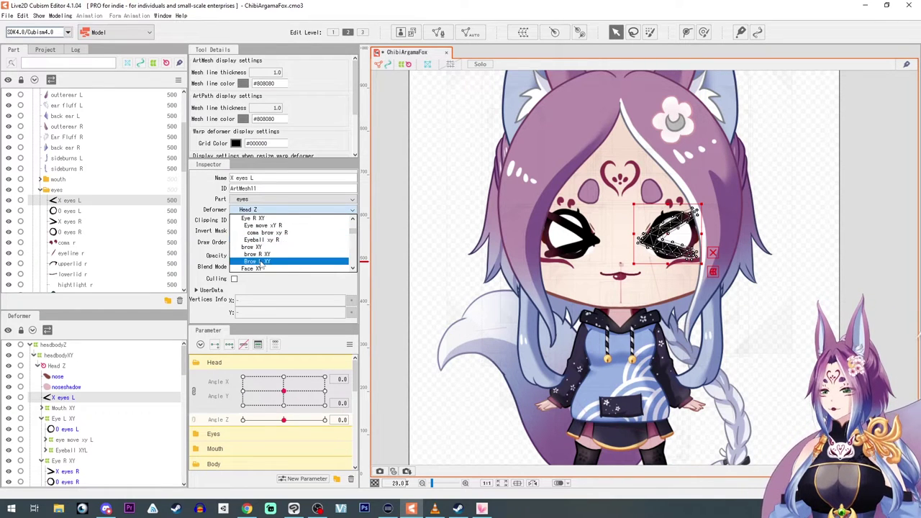
pyautogui.scroll(-5, 262, 264)
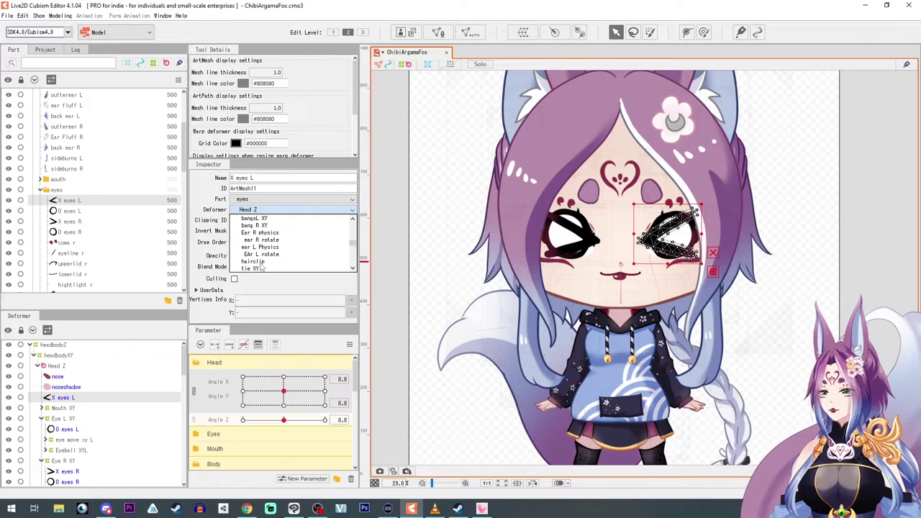
pyautogui.scroll(5, 260, 262)
pyautogui.scroll(4, 261, 263)
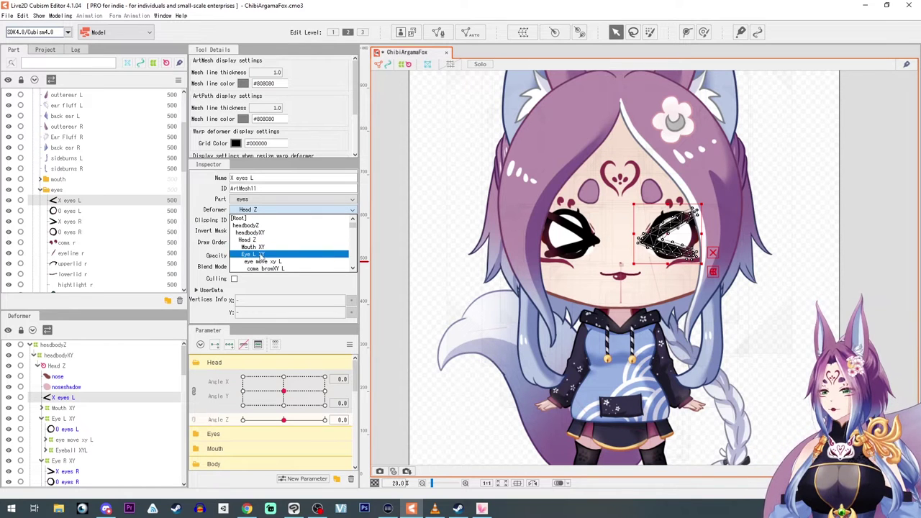
pyautogui.click(262, 263)
pyautogui.moveTo(284, 391)
pyautogui.mouseDown()
pyautogui.moveTo(253, 395)
pyautogui.moveTo(244, 383)
pyautogui.moveTo(287, 396)
pyautogui.mouseUp()
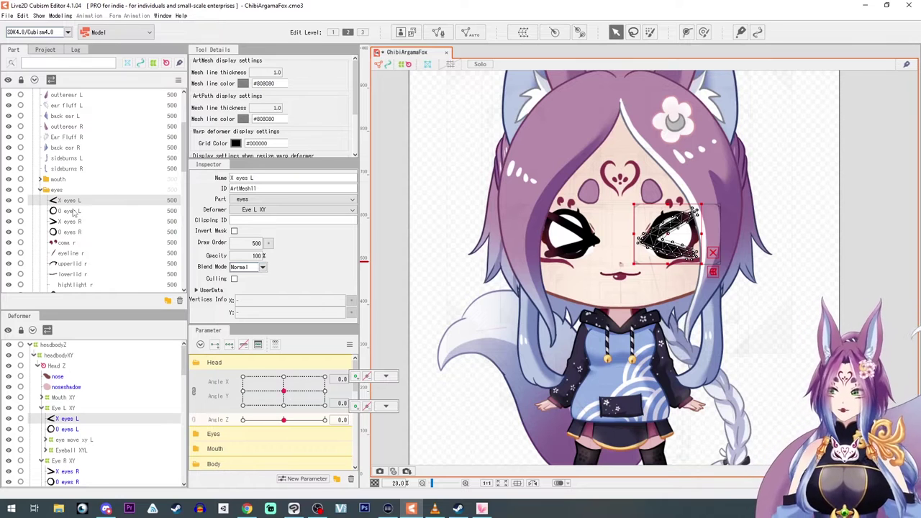
# - Show and select the shock mesh in the expressions group, test the head angle, and return it to neutral
pyautogui.scroll(1, 71, 213)
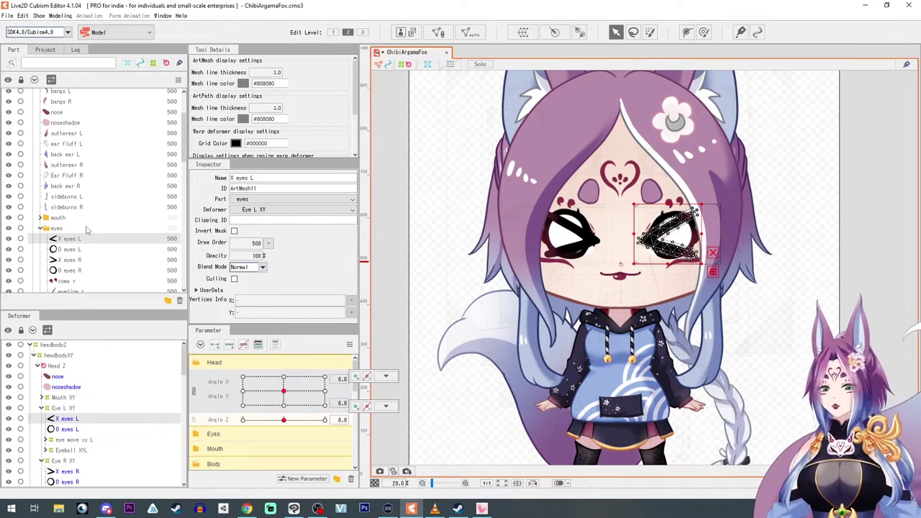
pyautogui.scroll(2, 86, 230)
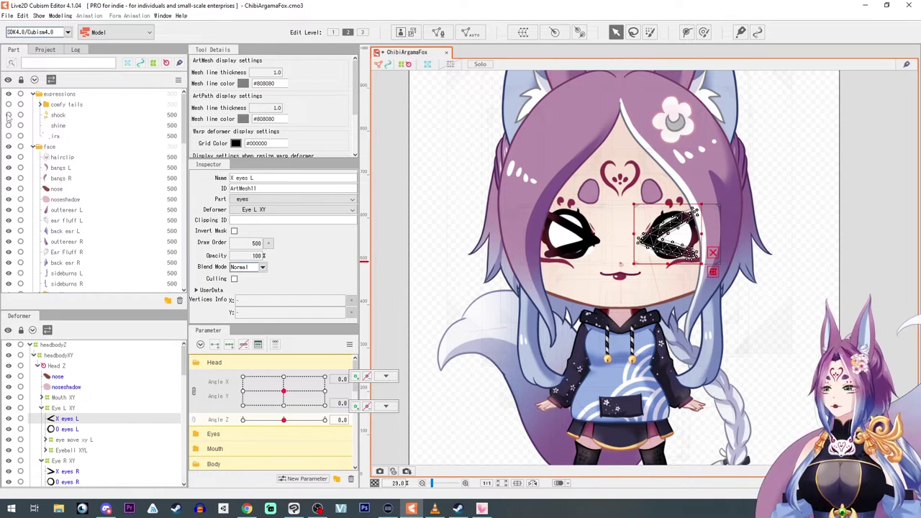
pyautogui.click(57, 115)
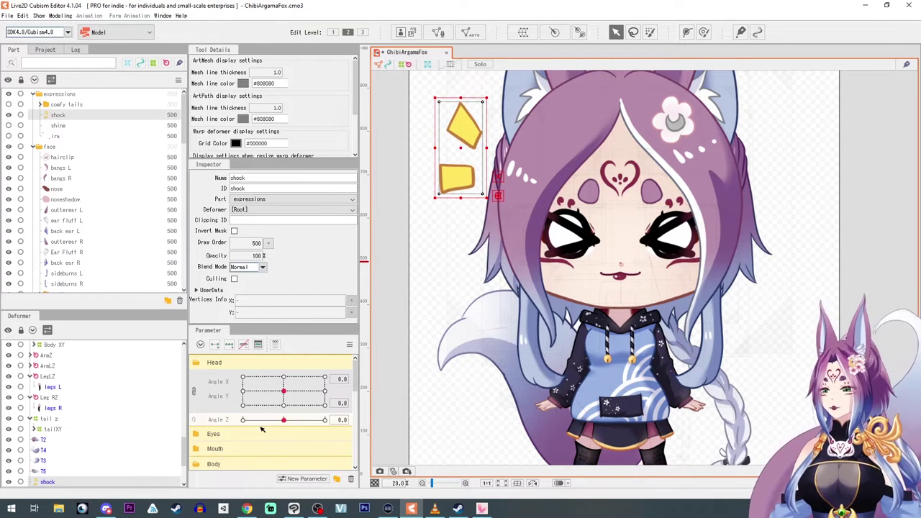
pyautogui.moveTo(283, 391); pyautogui.dragTo(307, 394)
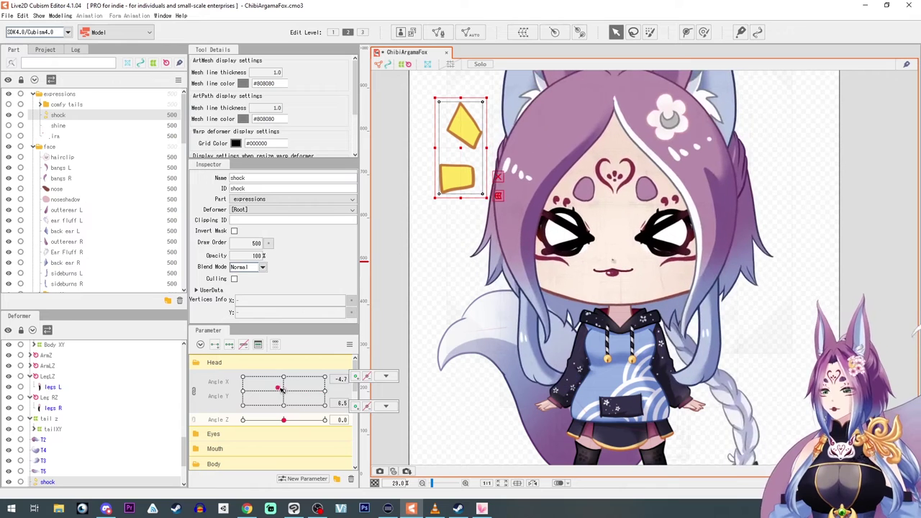
pyautogui.click(284, 390)
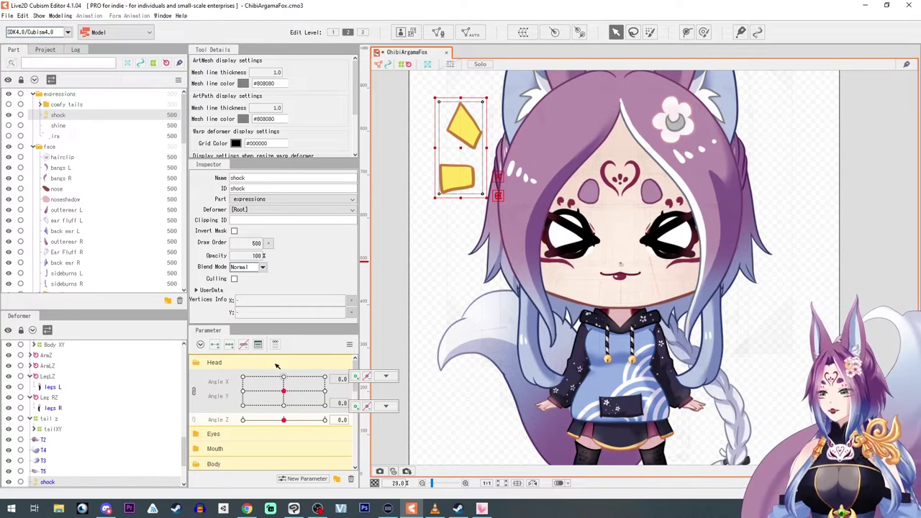
# - Try assigning the shock mesh to the Face XY deformer, test it with the head angle, and undo the assignment
pyautogui.click(274, 209)
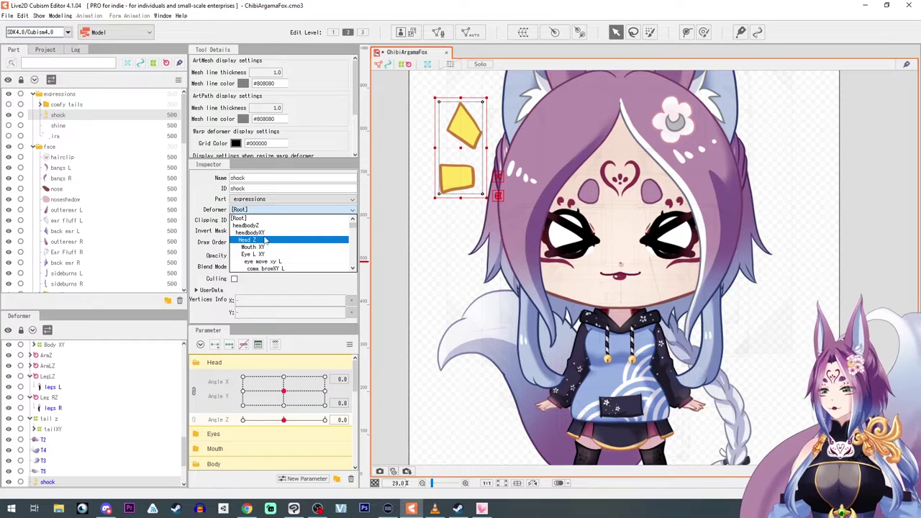
pyautogui.scroll(-1, 263, 236)
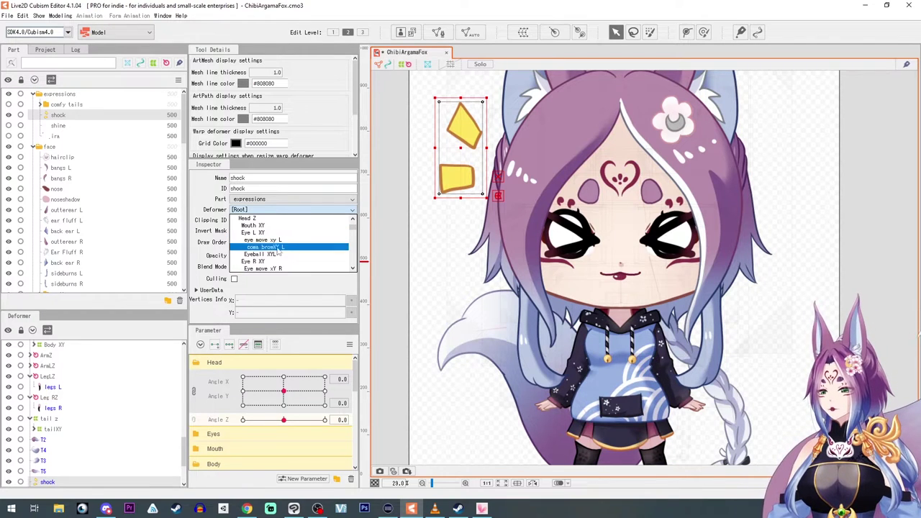
pyautogui.scroll(-2, 288, 258)
pyautogui.scroll(-2, 287, 258)
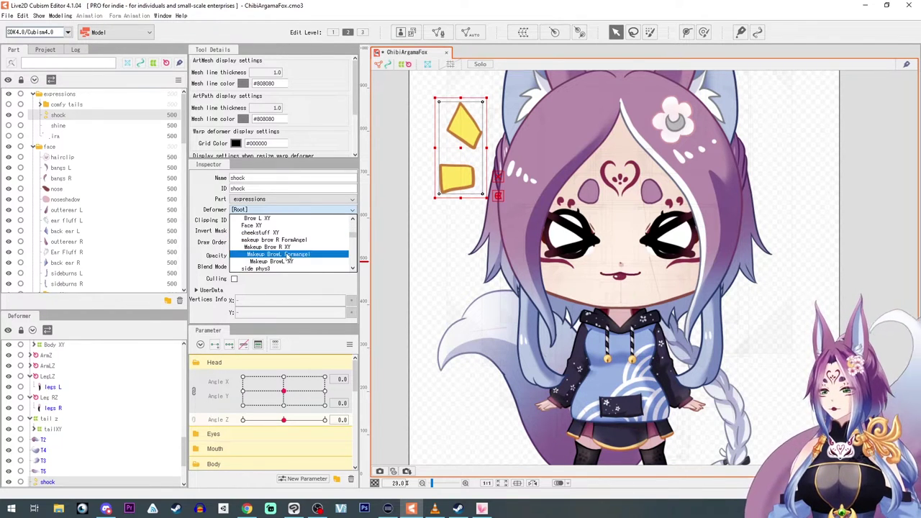
pyautogui.click(265, 226)
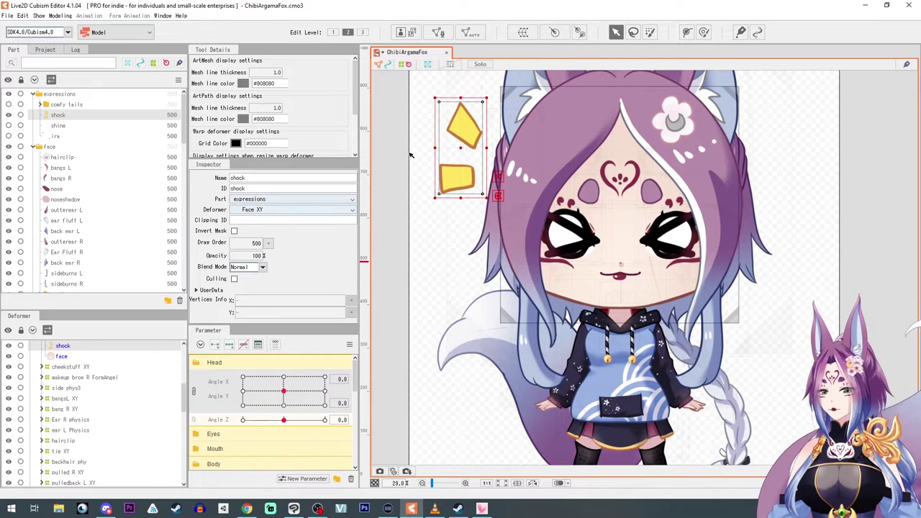
pyautogui.moveTo(287, 390); pyautogui.dragTo(313, 378)
pyautogui.hotkey('ctrl', 'z')
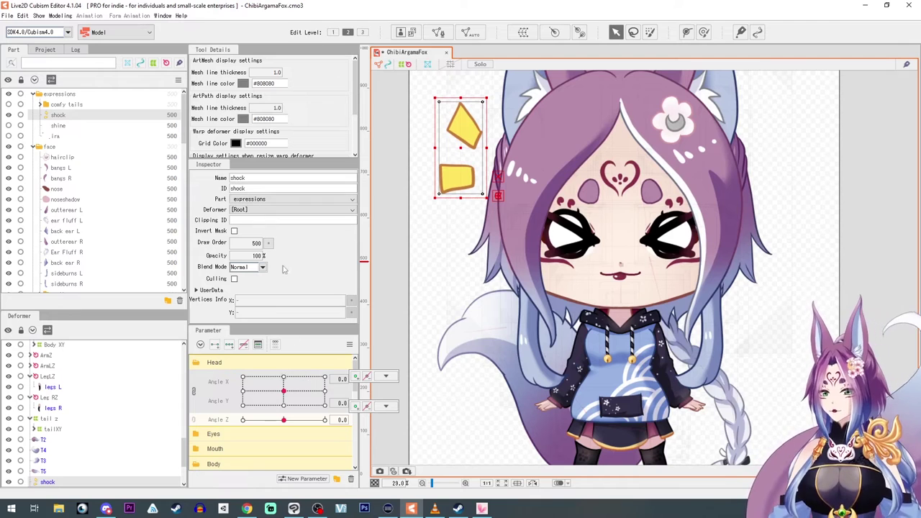
# - Show the shine and ira meshes and create a warp deformer named expressionsXY as parent of shock, shine and ira
pyautogui.click(9, 125)
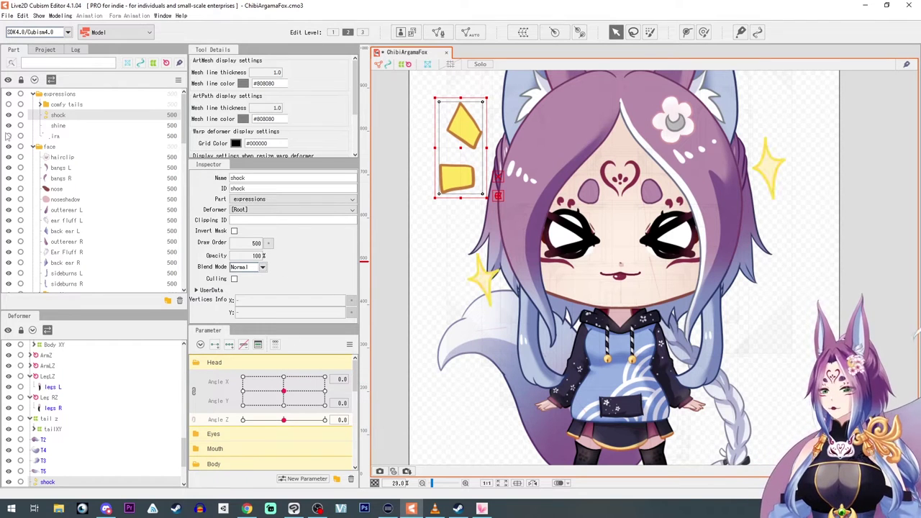
pyautogui.click(9, 136)
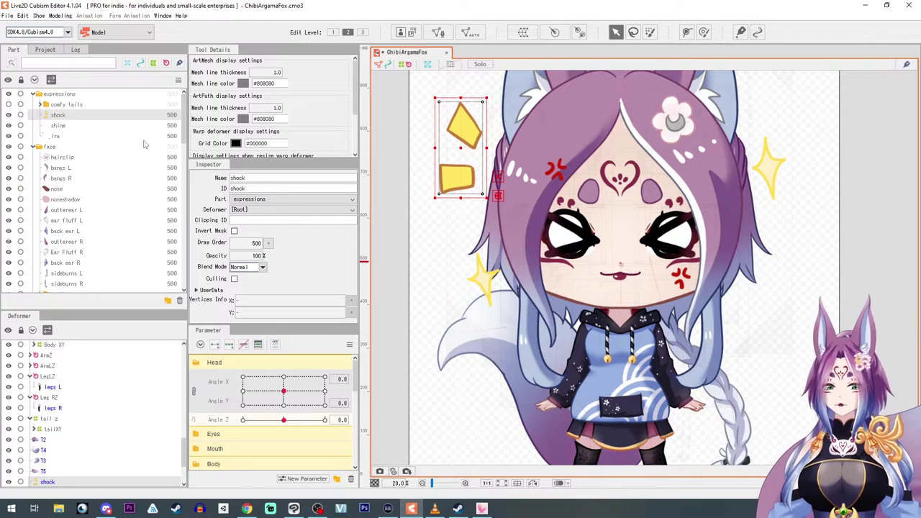
pyautogui.keyDown('shift'); pyautogui.click(56, 136); pyautogui.keyUp('shift')
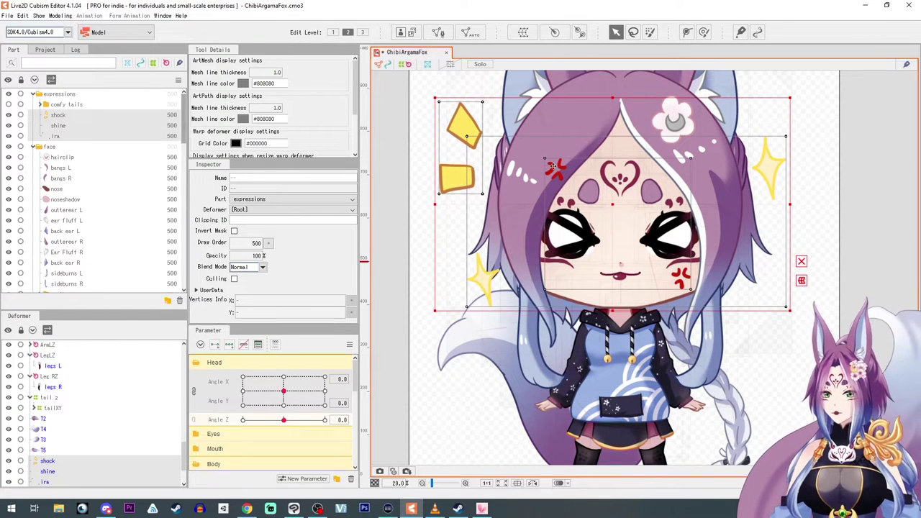
pyautogui.click(524, 36)
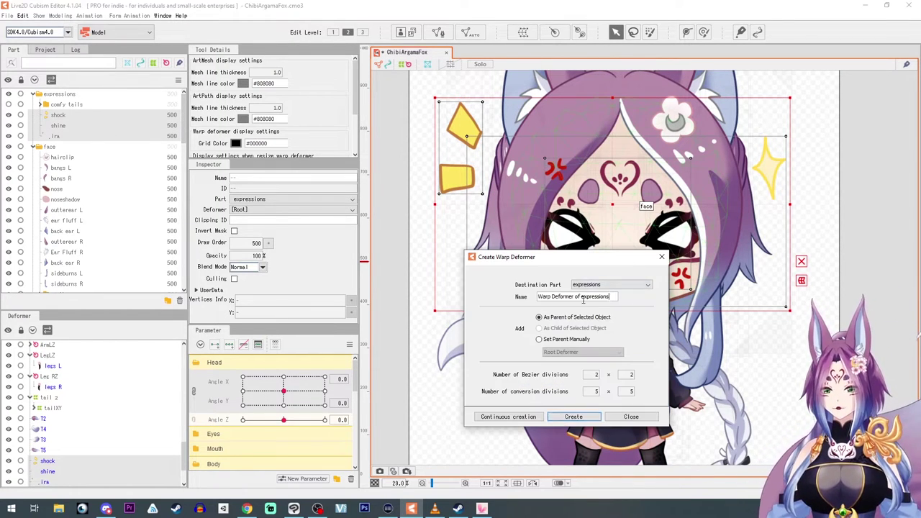
pyautogui.hotkey('ctrl', 'a')
pyautogui.write('e')
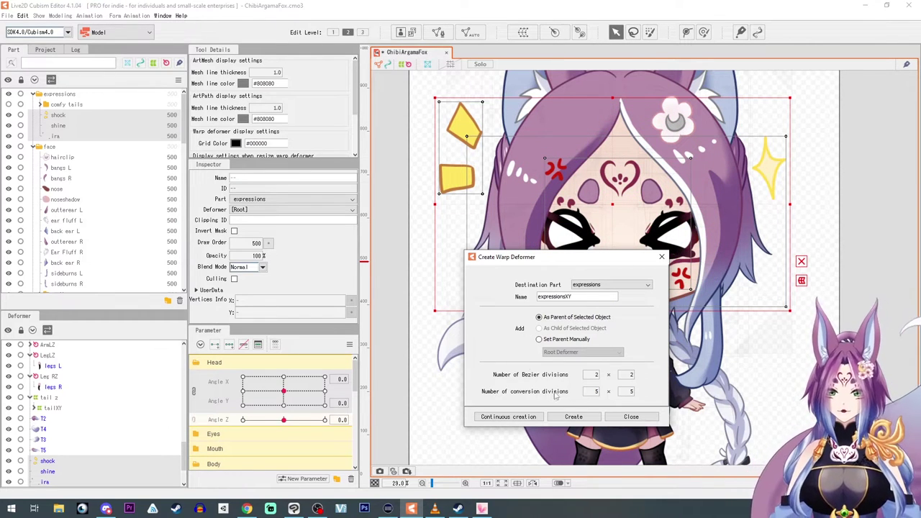
pyautogui.click(574, 417)
# - Key the expressionsXY deformer on Angle X, shifting it sideways to follow the head at -30 and 30
pyautogui.click(195, 394)
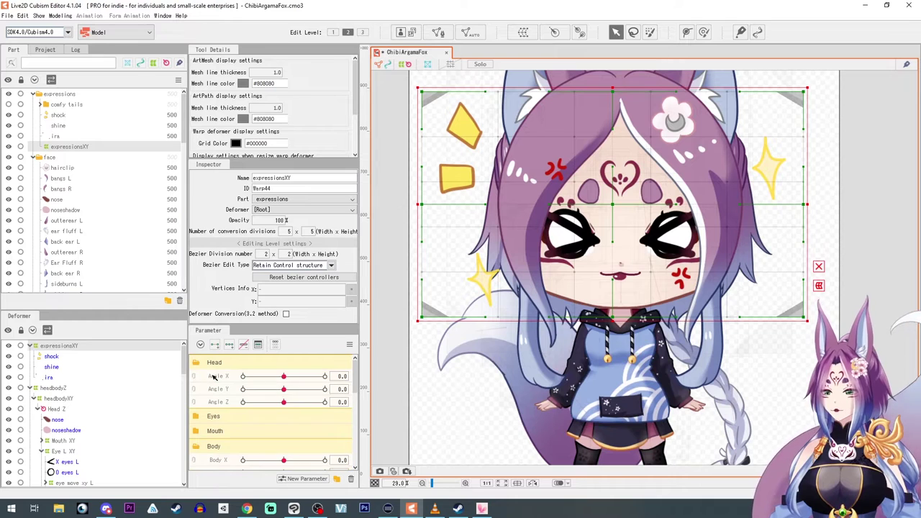
pyautogui.moveTo(284, 377); pyautogui.dragTo(242, 376)
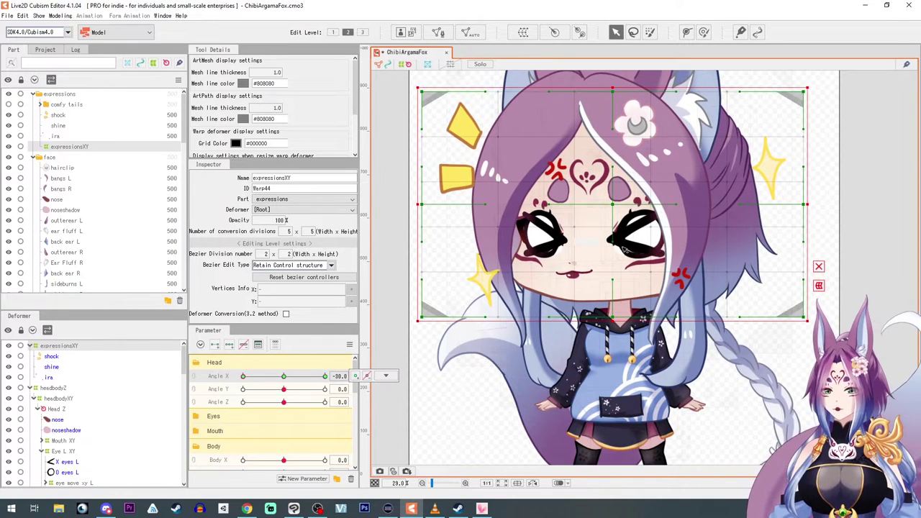
pyautogui.moveTo(612, 205); pyautogui.dragTo(583, 202)
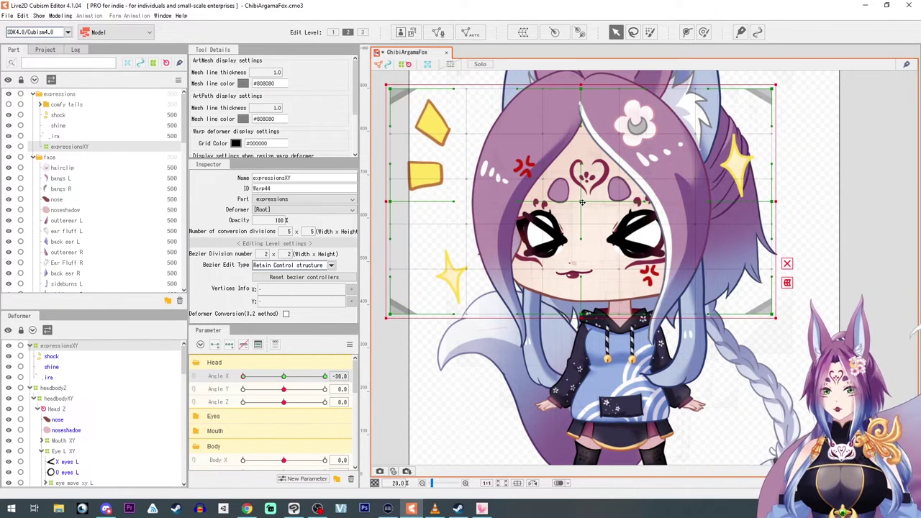
pyautogui.moveTo(242, 376); pyautogui.dragTo(326, 377)
pyautogui.moveTo(612, 203); pyautogui.dragTo(634, 203)
# - Key the expressionsXY deformer on Angle Y, moving it up at 30 and down at -30
pyautogui.moveTo(284, 389); pyautogui.dragTo(325, 389)
pyautogui.moveTo(612, 203); pyautogui.dragTo(611, 191)
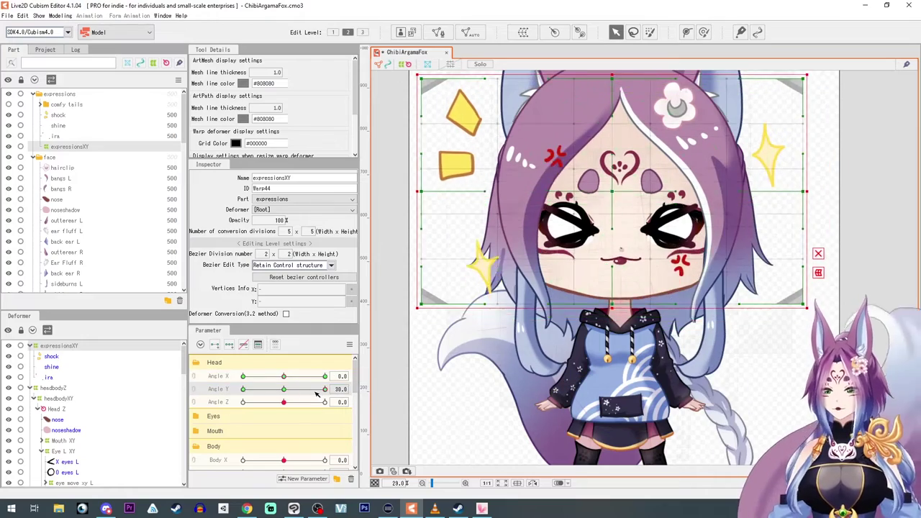
pyautogui.moveTo(325, 389); pyautogui.dragTo(242, 390)
pyautogui.moveTo(612, 203); pyautogui.dragTo(612, 215)
# - Link Angle X with Angle Y, generate the corner forms for expressionsXY, and return the head to neutral
pyautogui.click(194, 376)
pyautogui.click(350, 344)
pyautogui.click(399, 404)
pyautogui.click(634, 337)
pyautogui.moveTo(284, 406)
pyautogui.mouseDown()
pyautogui.moveTo(226, 377)
pyautogui.moveTo(283, 391)
pyautogui.mouseUp()
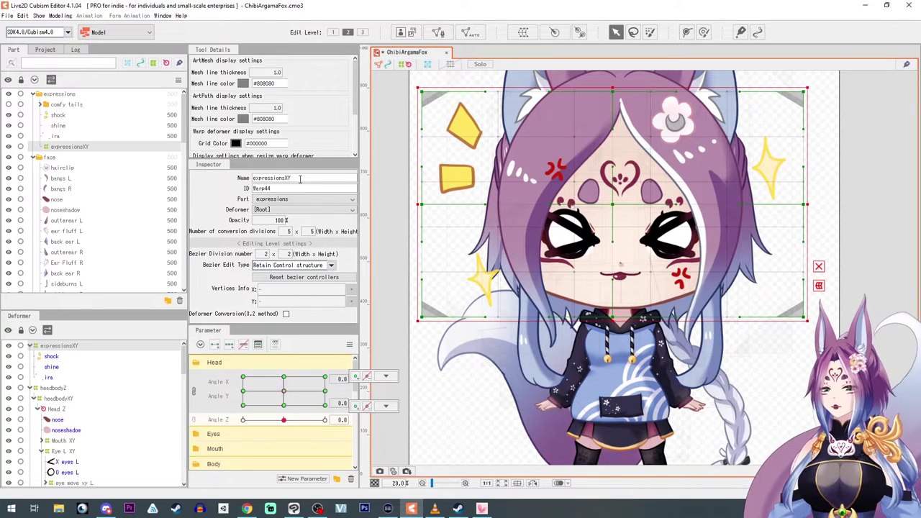
# - Select the shock mesh, enlarge the parameter list, test the Heart trigger at 1.0, reset it to 0, and collapse the Body and Physics groups
pyautogui.click(56, 115)
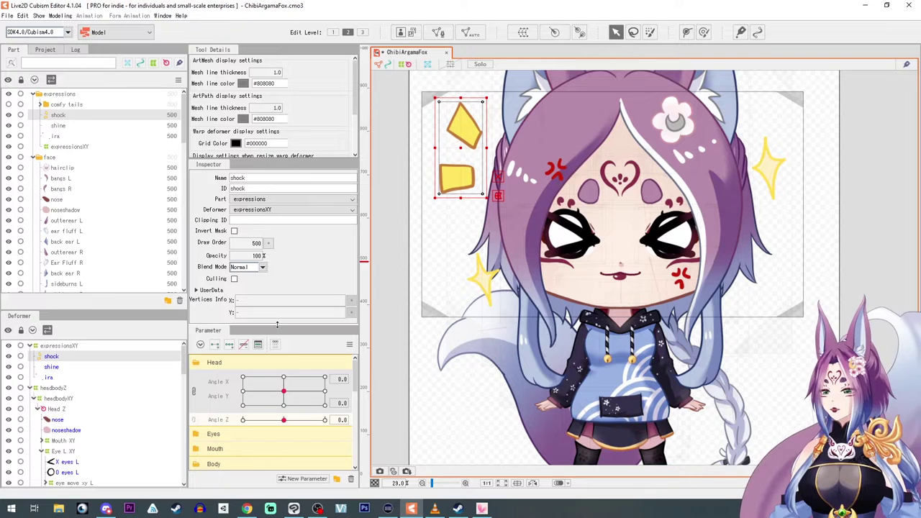
pyautogui.moveTo(279, 328); pyautogui.dragTo(280, 183)
pyautogui.click(203, 320)
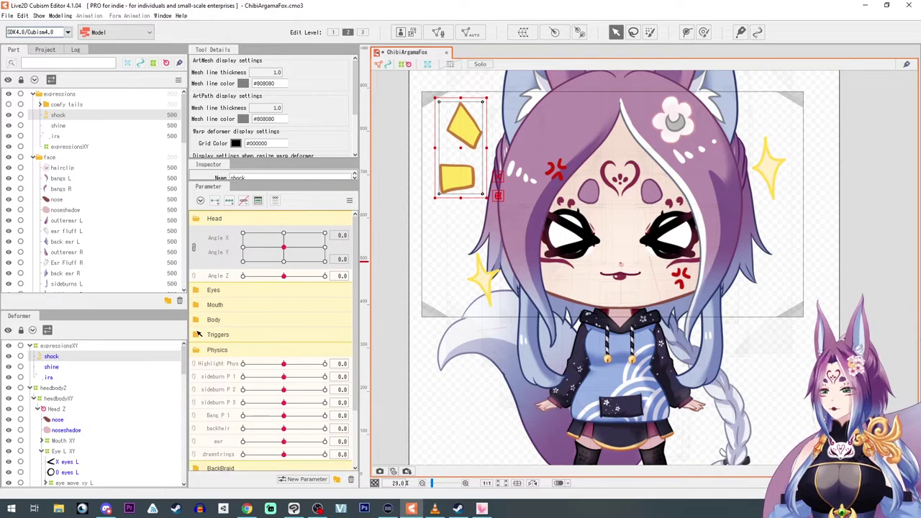
pyautogui.click(201, 336)
pyautogui.moveTo(251, 352); pyautogui.dragTo(321, 349)
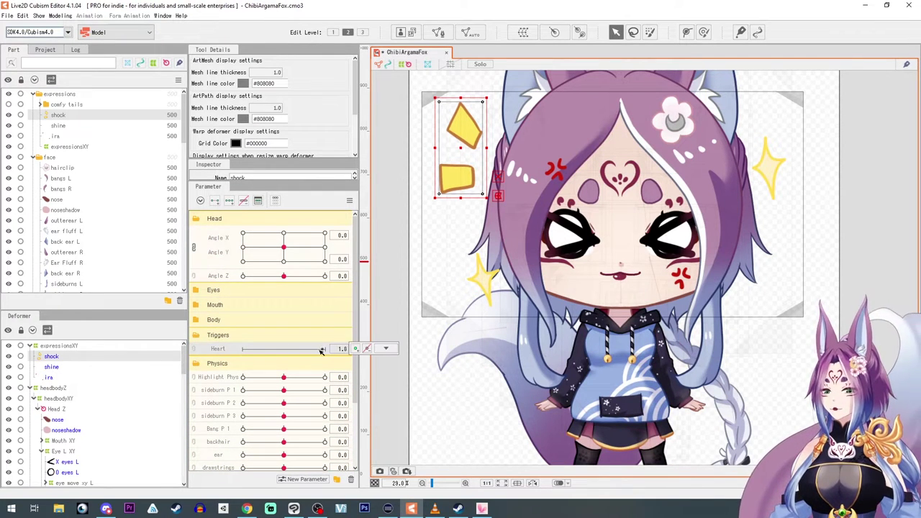
pyautogui.moveTo(261, 350); pyautogui.dragTo(231, 353)
pyautogui.scroll(-5, 33, 196)
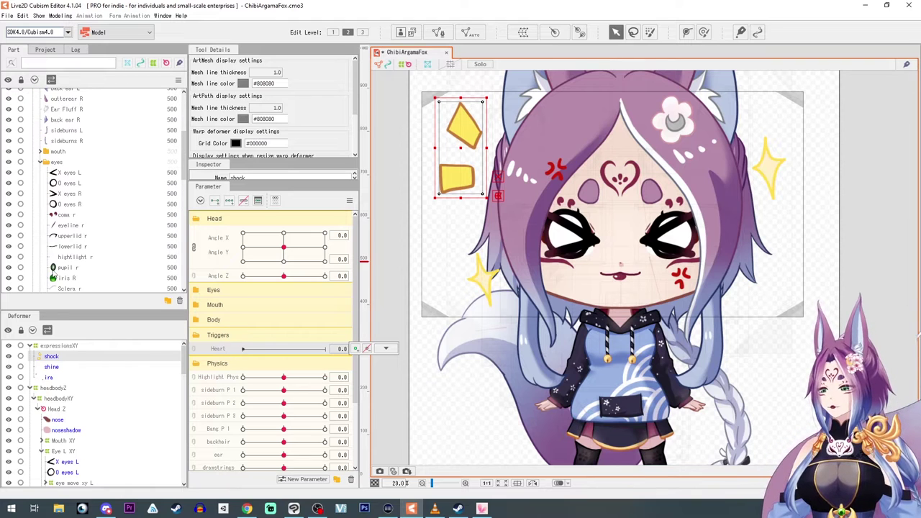
pyautogui.click(198, 365)
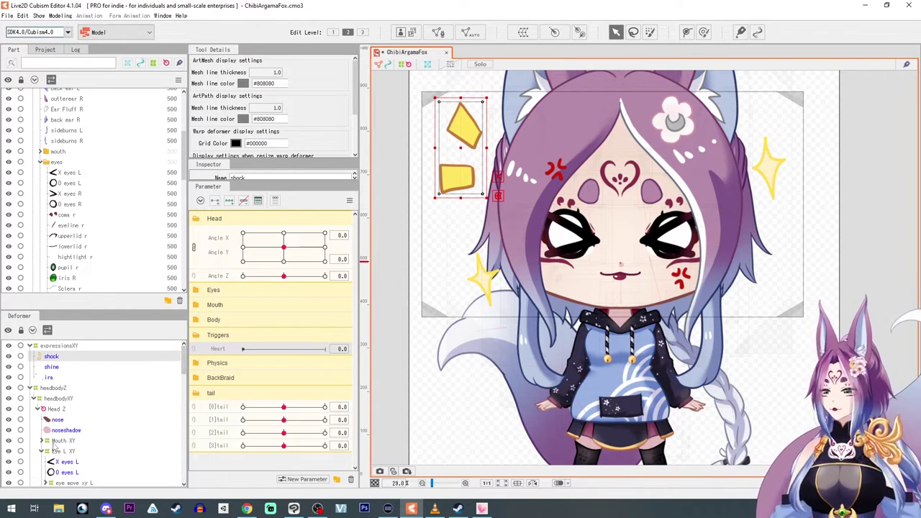
# - Create a warp deformer named EYE R OnOFF as parent of the Eye move xY R and Eyeball xy R deformers
pyautogui.scroll(-2, 54, 446)
pyautogui.click(41, 374)
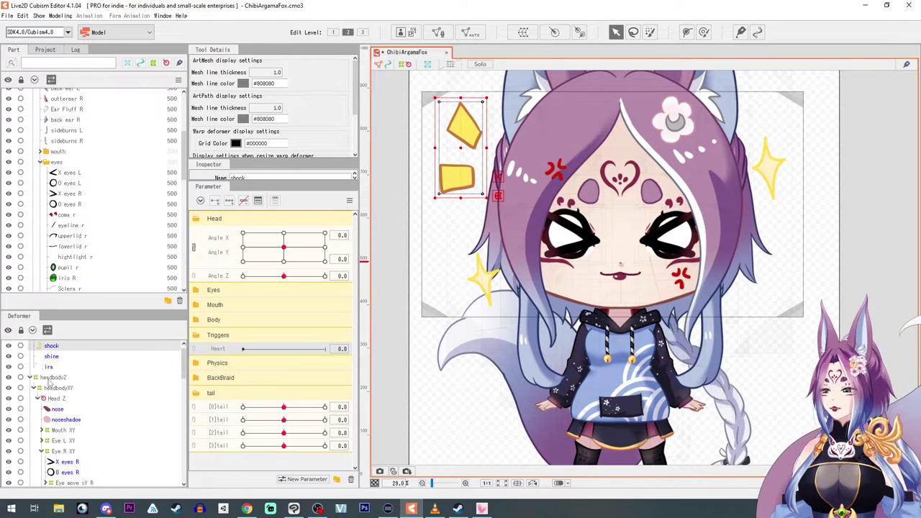
pyautogui.click(46, 407)
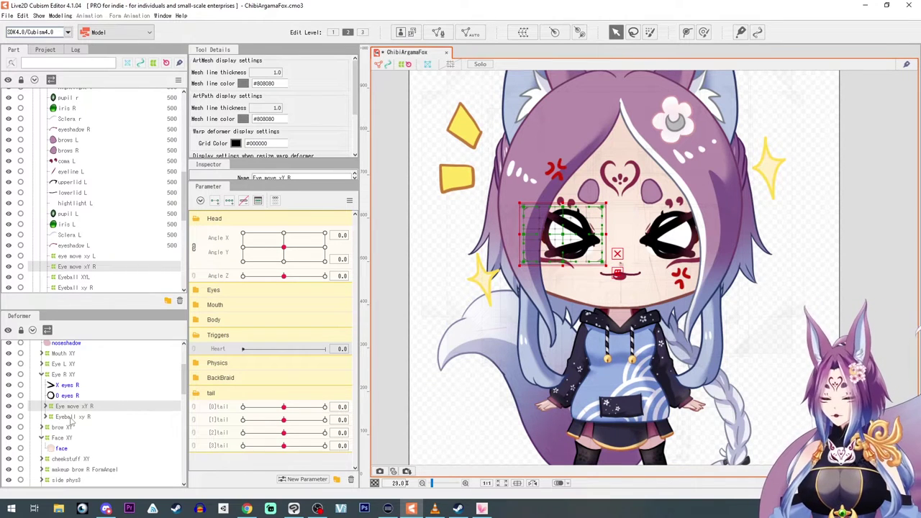
pyautogui.keyDown('ctrl'); pyautogui.click(72, 417); pyautogui.keyUp('ctrl')
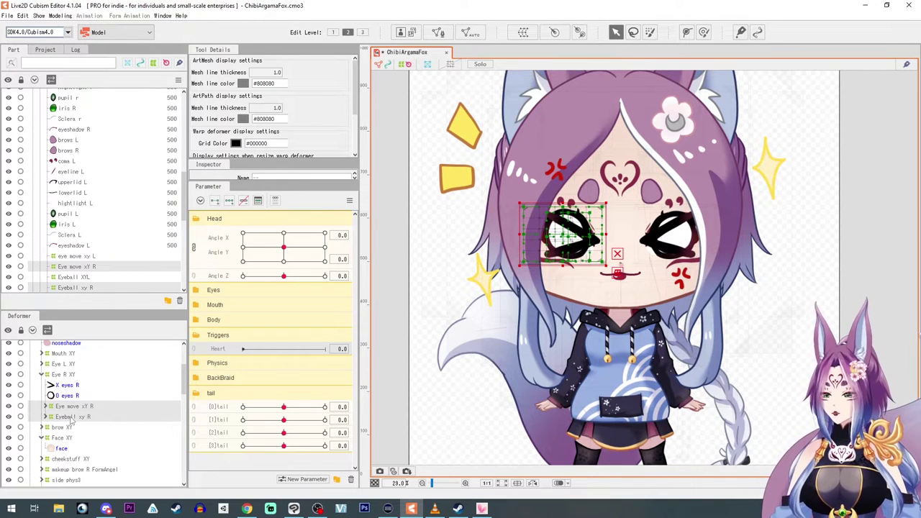
pyautogui.click(523, 32)
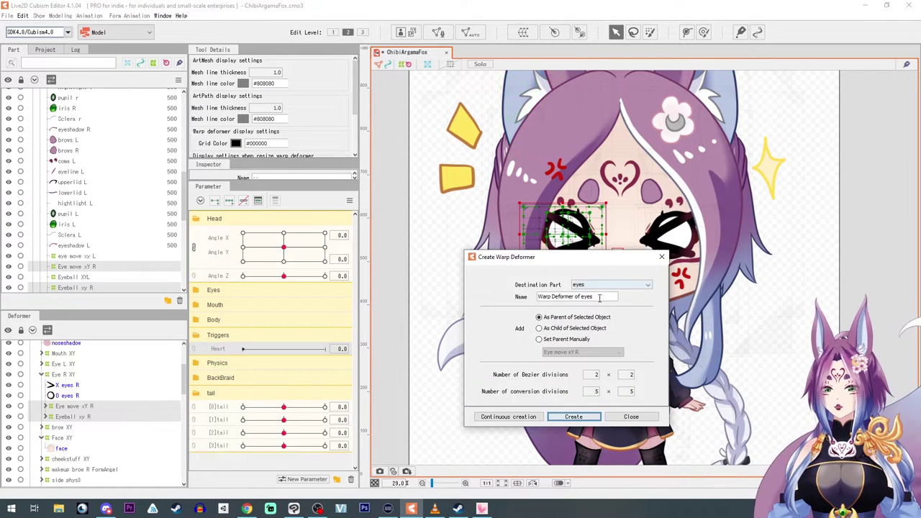
pyautogui.write('EYE R OnOFF')
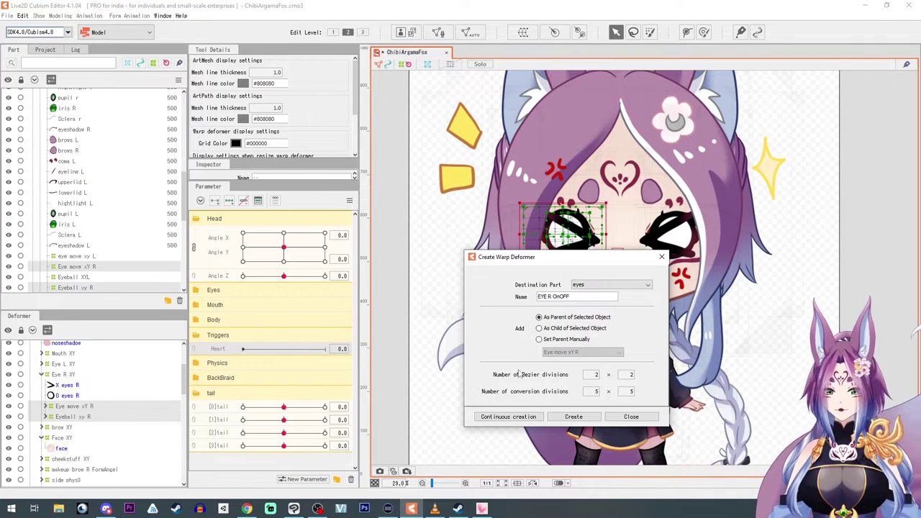
pyautogui.click(573, 417)
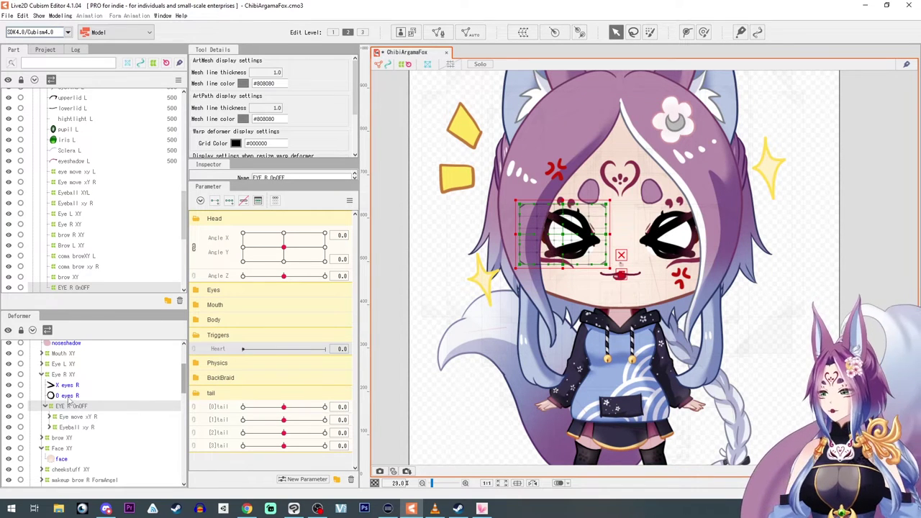
# - Create a warp deformer named EYE L ONOFF as parent of the eye move xy L and Eyeball XYL deformers
pyautogui.click(42, 364)
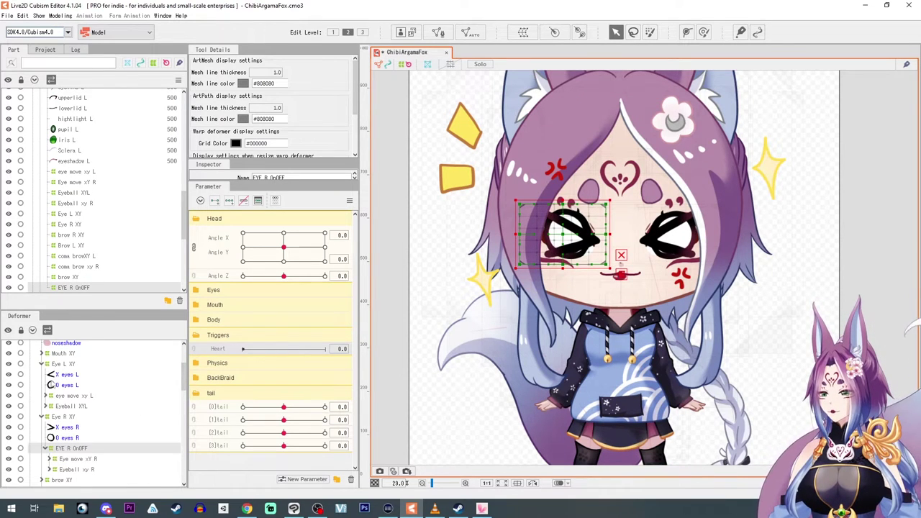
pyautogui.click(72, 396)
pyautogui.keyDown('ctrl'); pyautogui.click(71, 406); pyautogui.keyUp('ctrl')
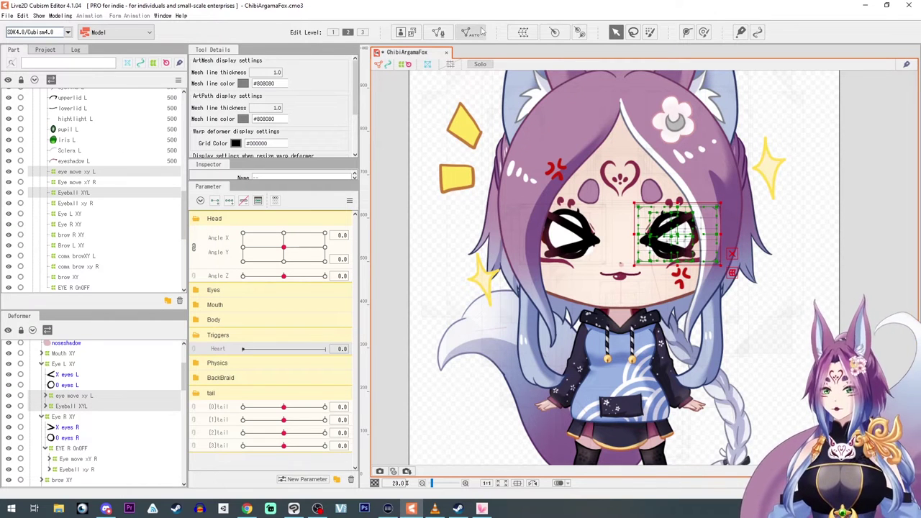
pyautogui.click(524, 32)
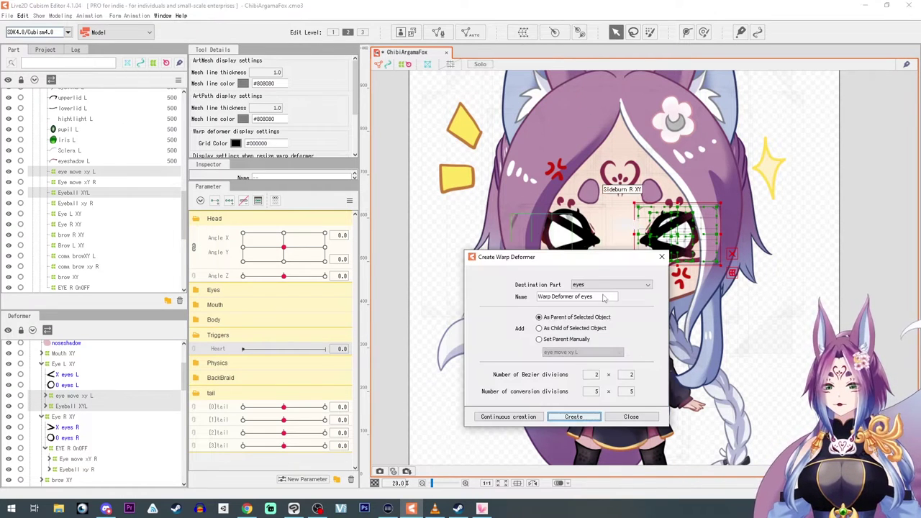
pyautogui.moveTo(605, 298); pyautogui.dragTo(443, 290)
pyautogui.write('EYE L O')
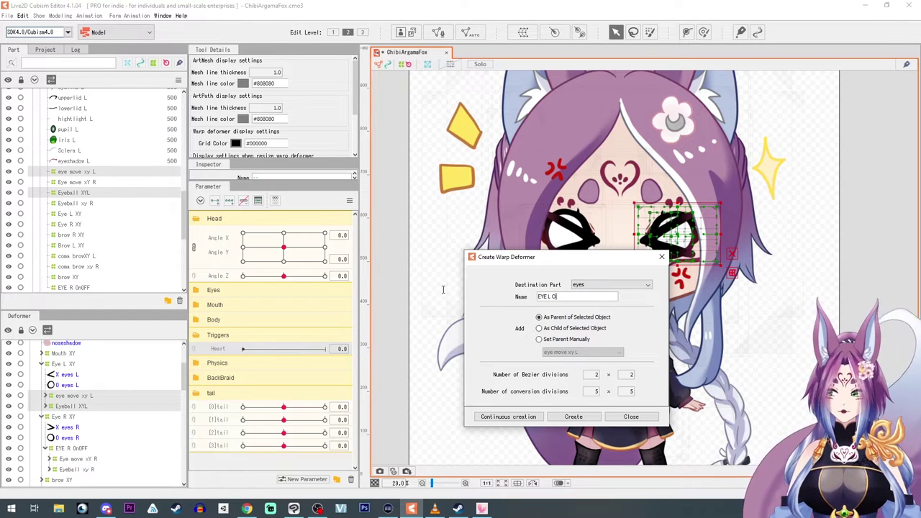
pyautogui.write('NOFF')
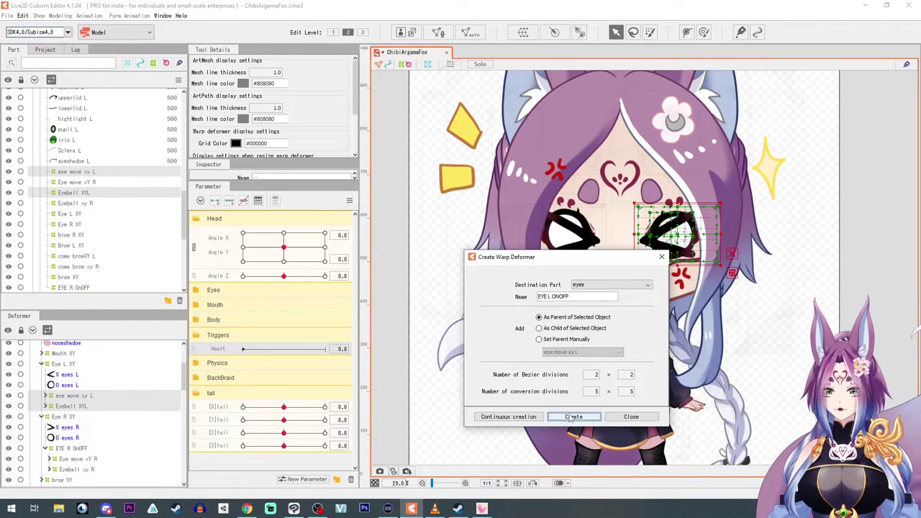
pyautogui.click(573, 416)
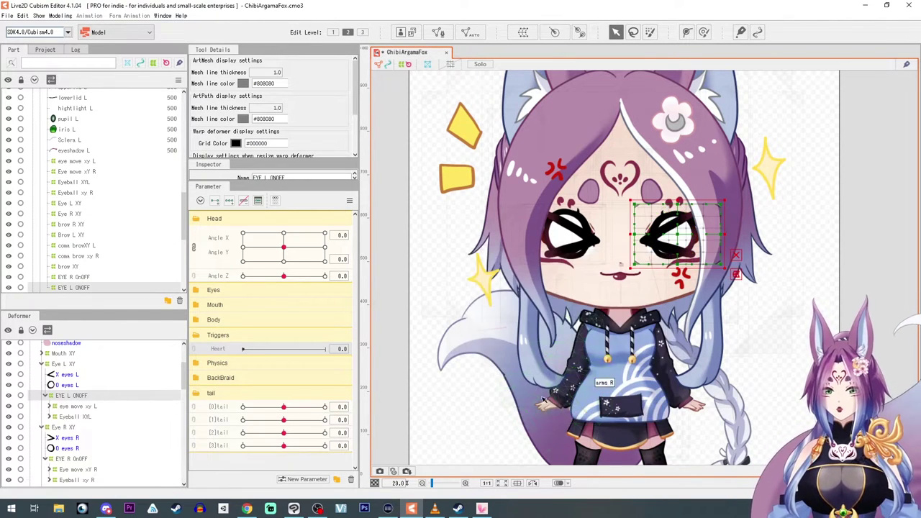
# - Hide the X eyes and O eyes meshes on both the left and right sides
pyautogui.click(9, 375)
pyautogui.click(9, 385)
pyautogui.click(8, 449)
pyautogui.click(9, 437)
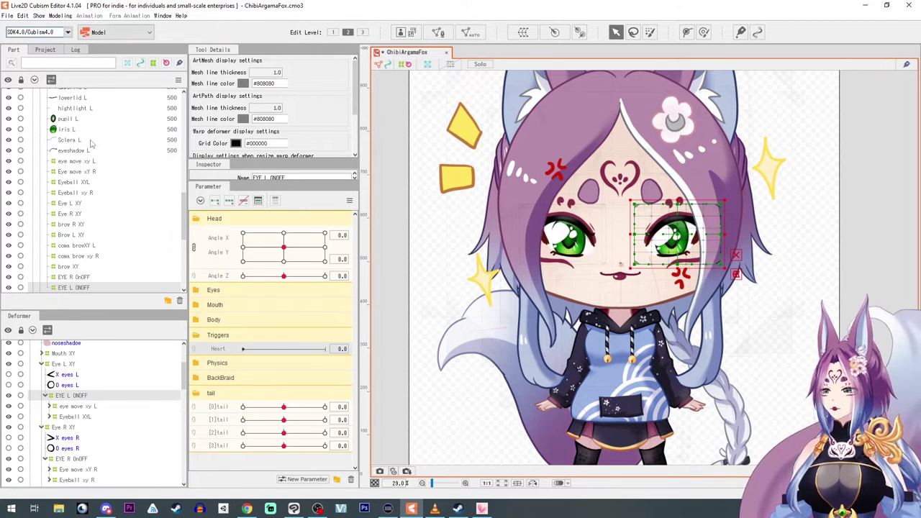
# - Hide the shock and shine meshes in the expressions group and select the visible ira mesh
pyautogui.scroll(10, 42, 201)
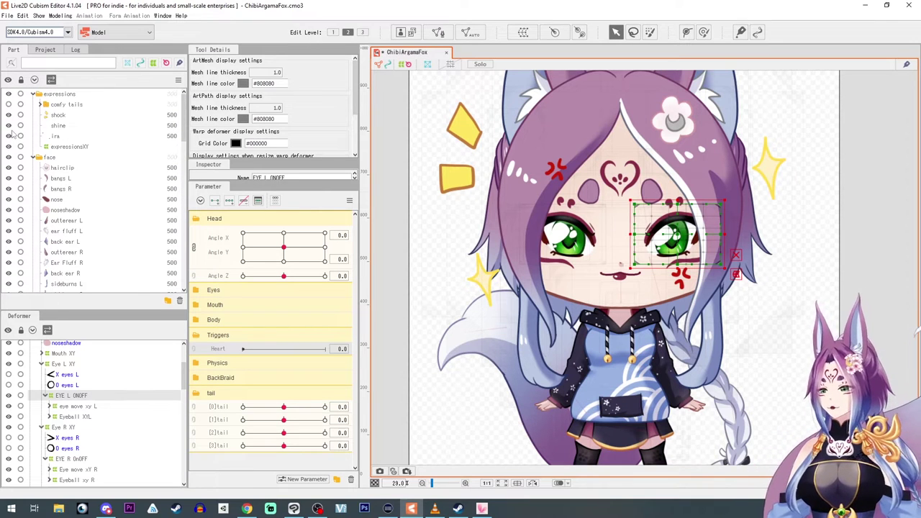
pyautogui.click(8, 125)
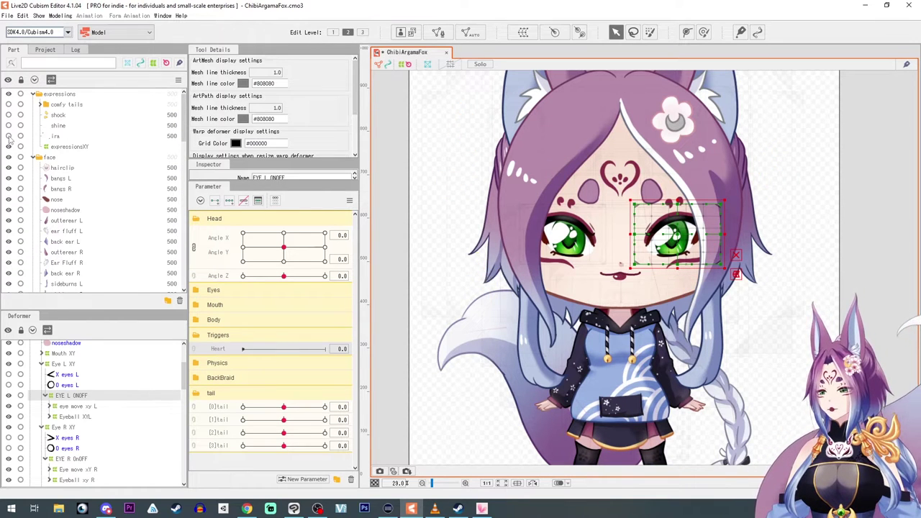
pyautogui.click(55, 137)
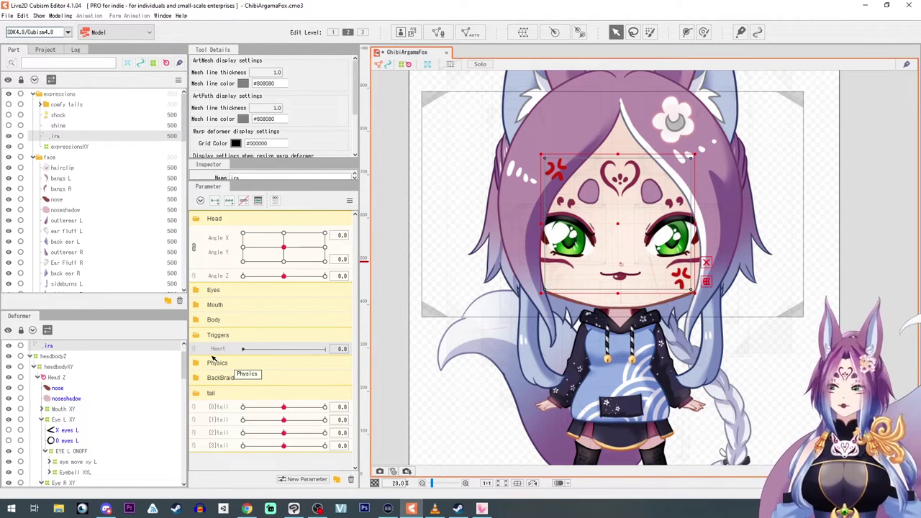
# - Preview the X eyes L and X eyes R meshes over the regular eyes, and hide both again
pyautogui.click(8, 431)
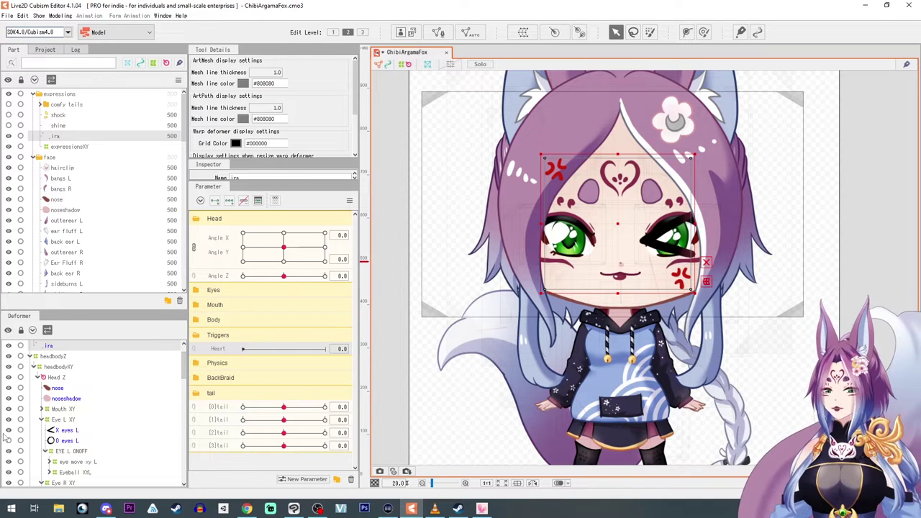
pyautogui.scroll(-1, 11, 444)
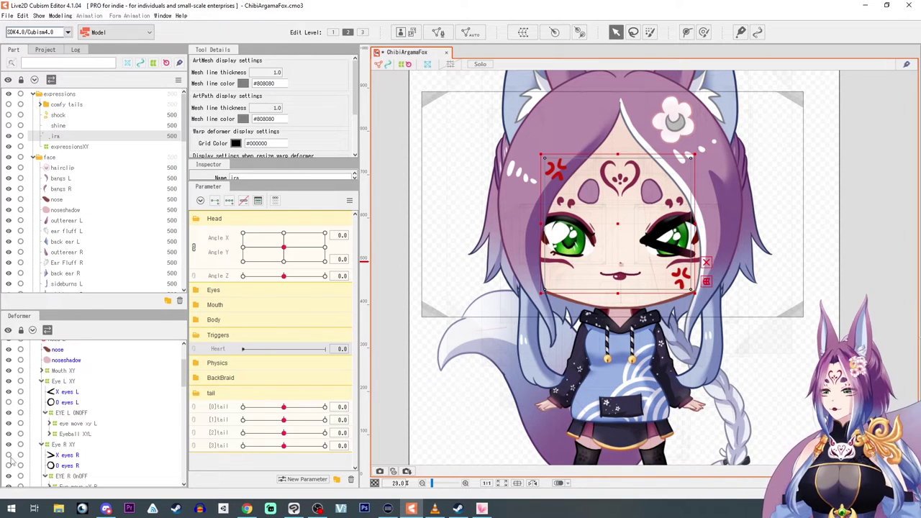
pyautogui.click(9, 455)
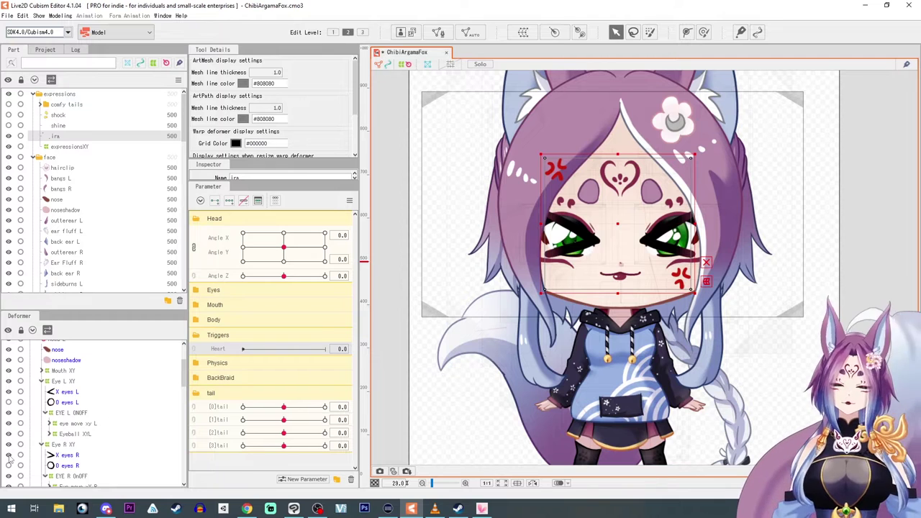
pyautogui.click(9, 455)
pyautogui.click(8, 392)
pyautogui.scroll(2, 98, 405)
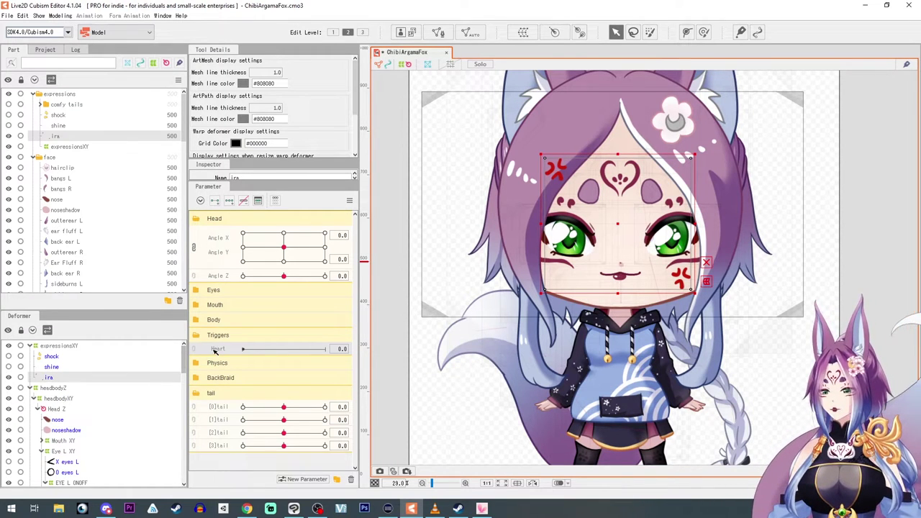
# - Create a new parameter named Ira in the Triggers group with minimum 0, default 0 and maximum 1
pyautogui.click(306, 480)
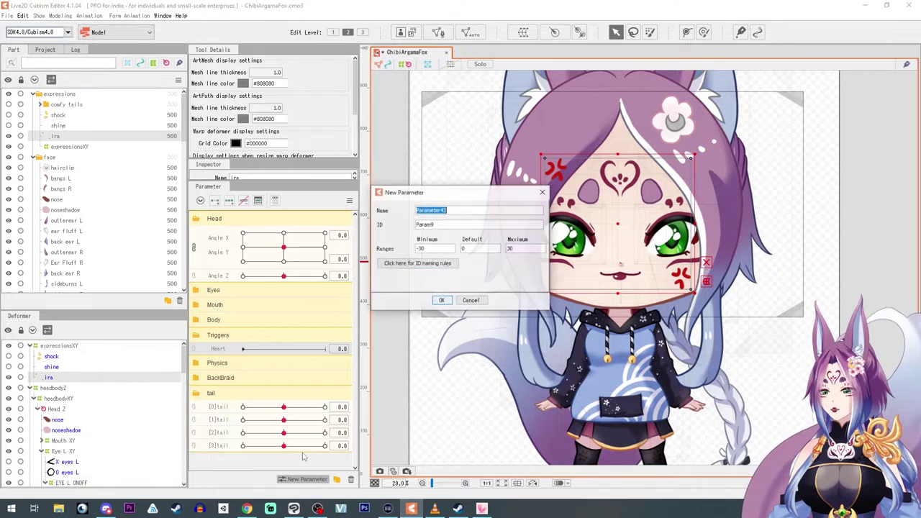
pyautogui.click(465, 213)
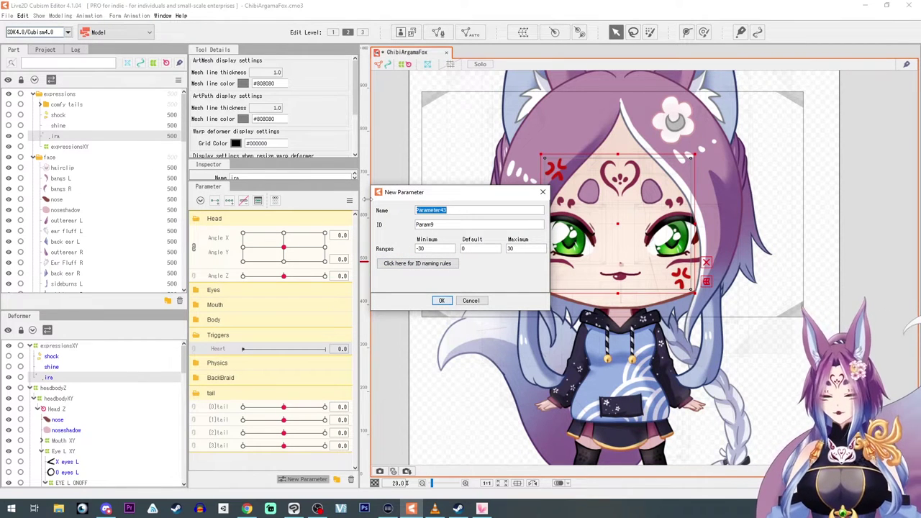
pyautogui.write('i')
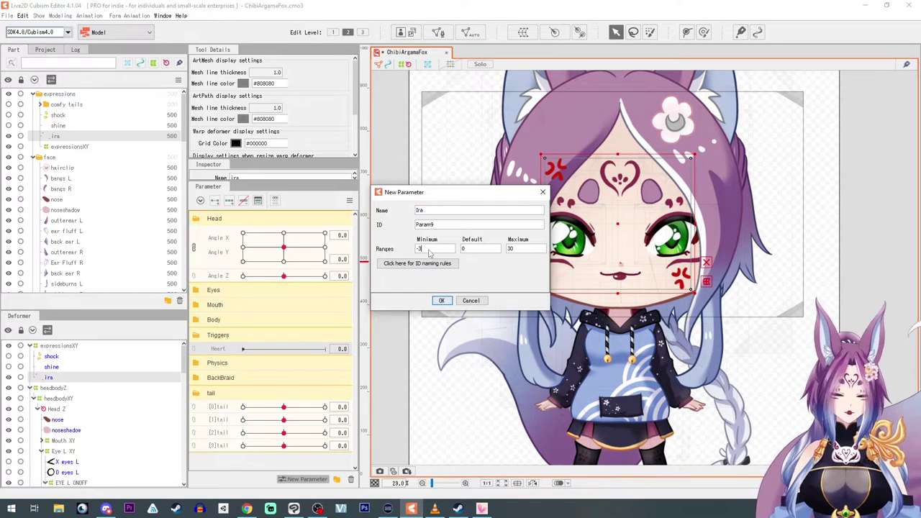
pyautogui.press('BackSpace')
pyautogui.press('BackSpace')
pyautogui.moveTo(524, 249); pyautogui.dragTo(505, 251)
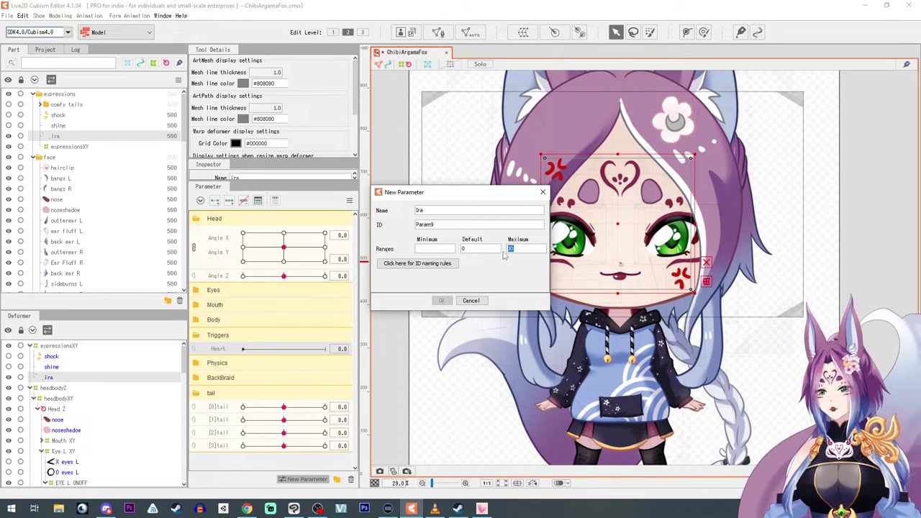
pyautogui.write('1')
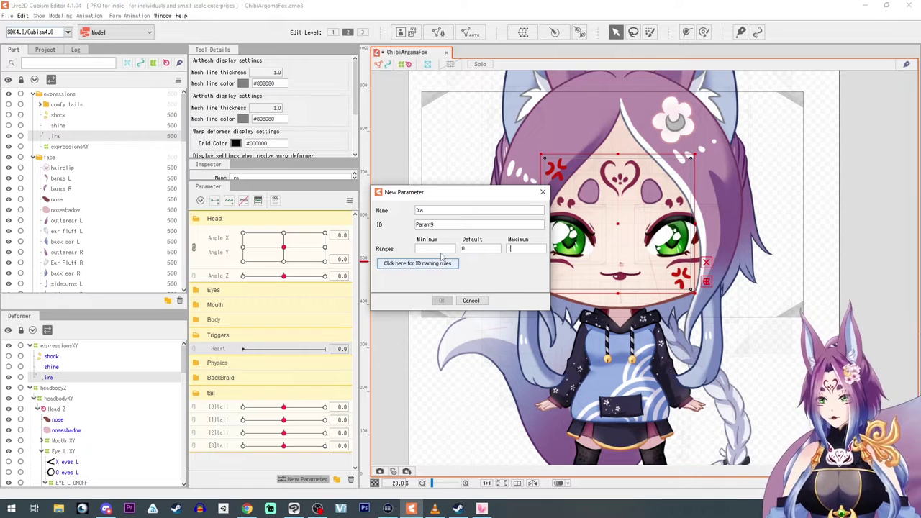
pyautogui.click(441, 250)
pyautogui.write('0')
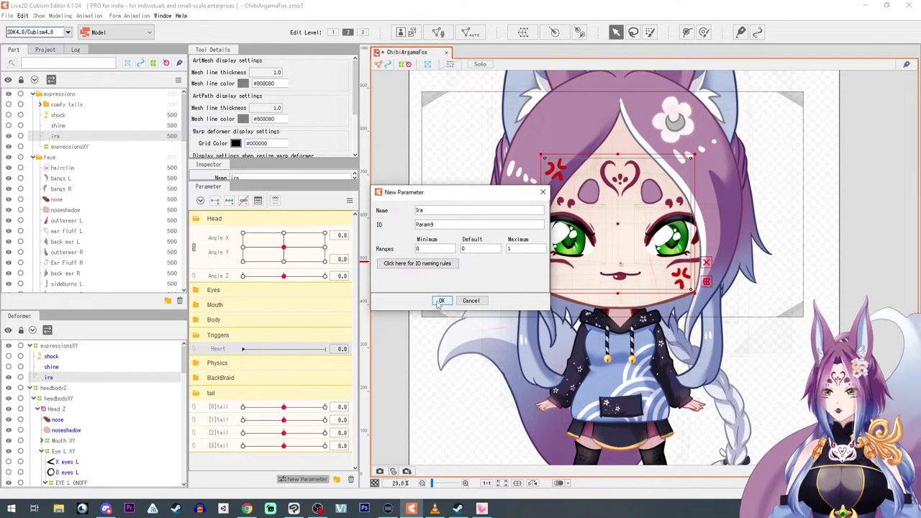
pyautogui.click(441, 301)
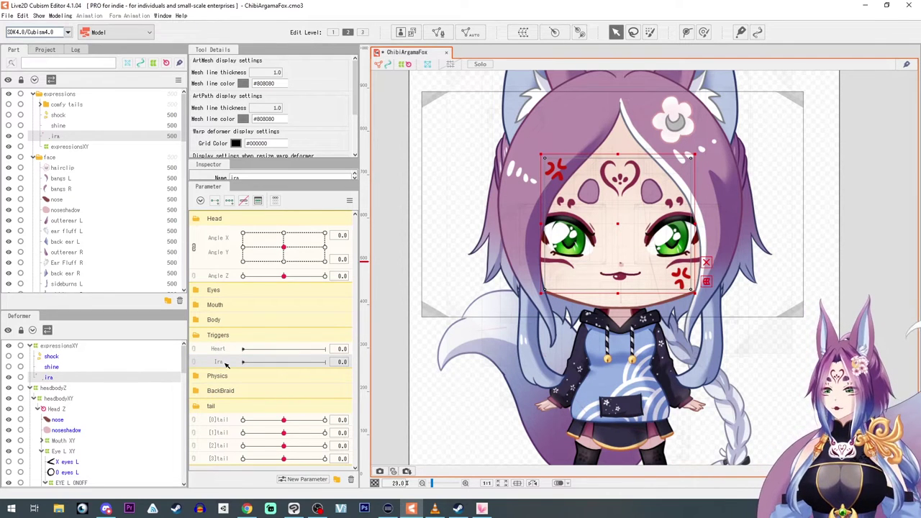
# - Add two keys on the Ira parameter for the ira mesh and set its opacity to 0% at value 0
pyautogui.click(217, 202)
pyautogui.moveTo(274, 180); pyautogui.dragTo(201, 256)
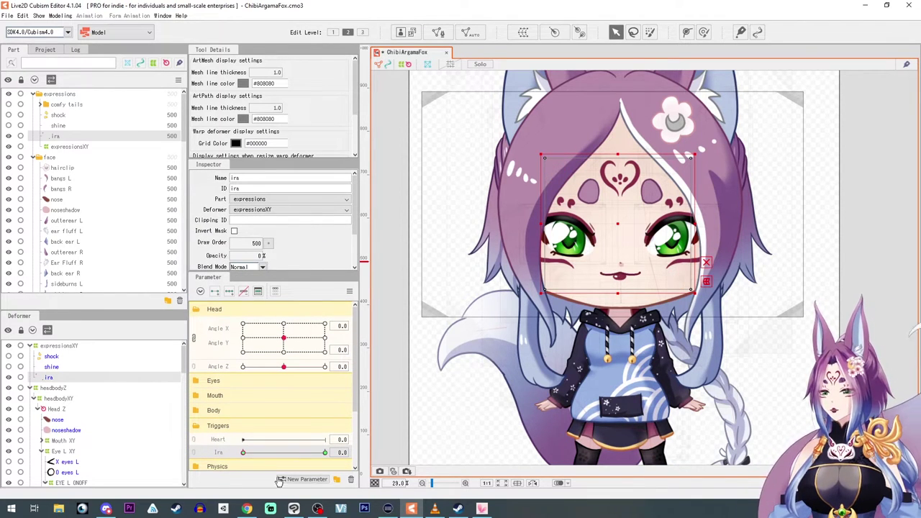
pyautogui.moveTo(245, 454); pyautogui.dragTo(171, 457)
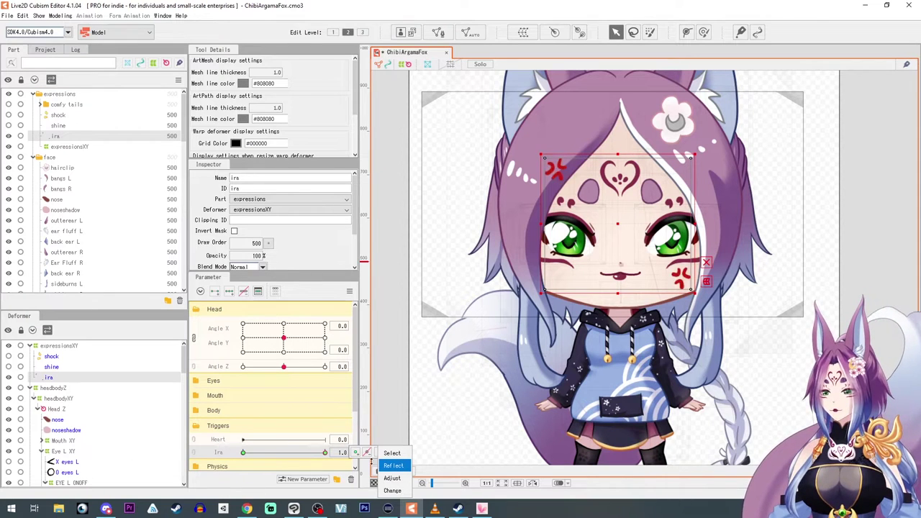
# - Delete the Heart parameter from the Triggers group and preview the ira mesh with Ira at 1
pyautogui.click(228, 441)
pyautogui.click(351, 479)
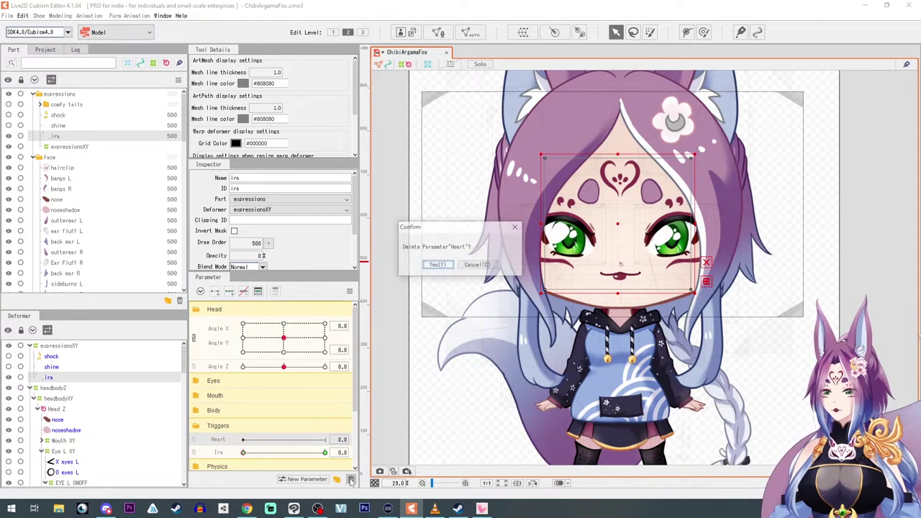
pyautogui.click(436, 266)
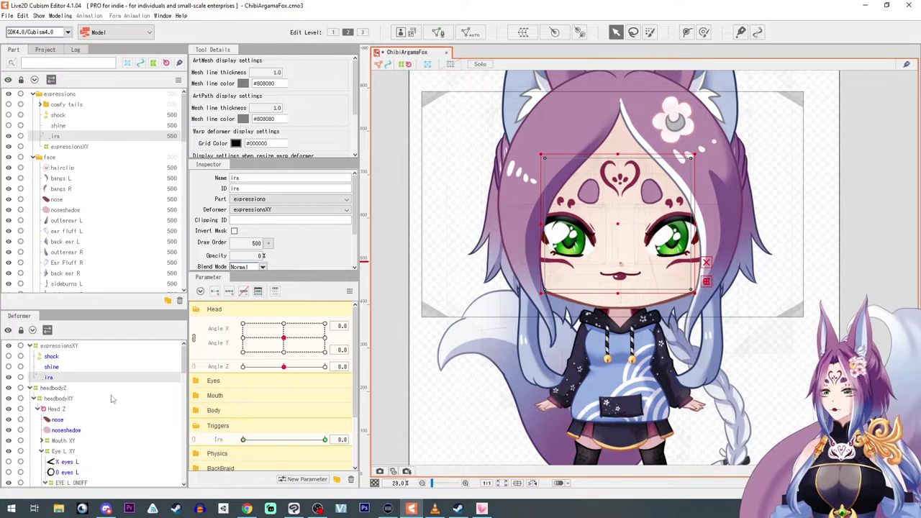
pyautogui.click(325, 439)
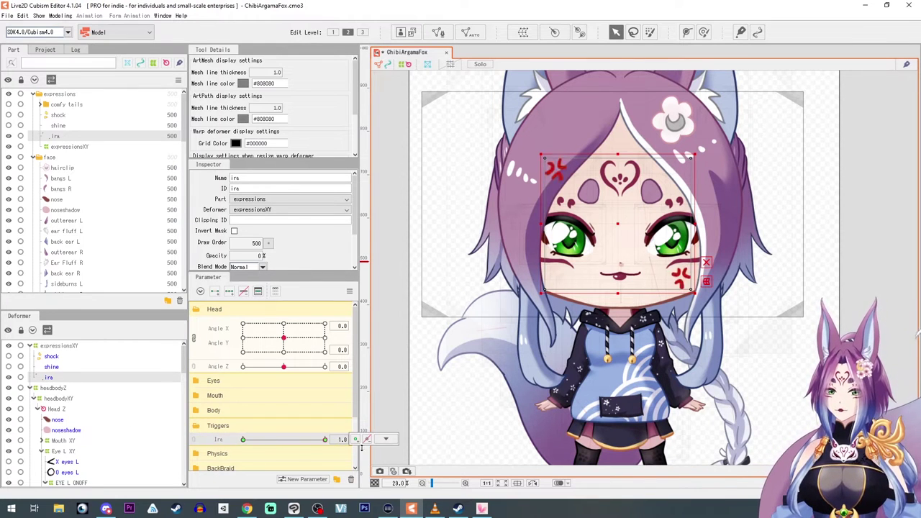
# - Hide the ira mesh and select the visible shine mesh, with the Body parameter group expanded
pyautogui.click(8, 378)
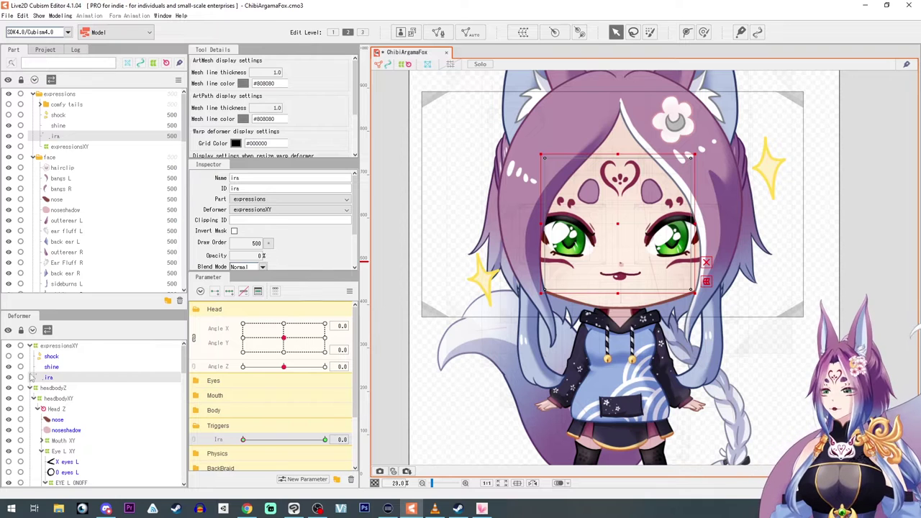
pyautogui.click(51, 367)
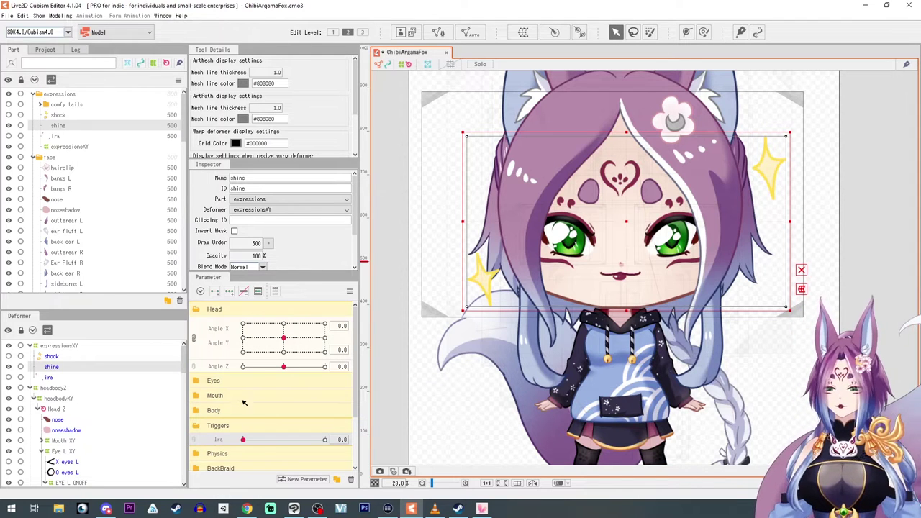
pyautogui.click(197, 411)
pyautogui.scroll(-3, 197, 411)
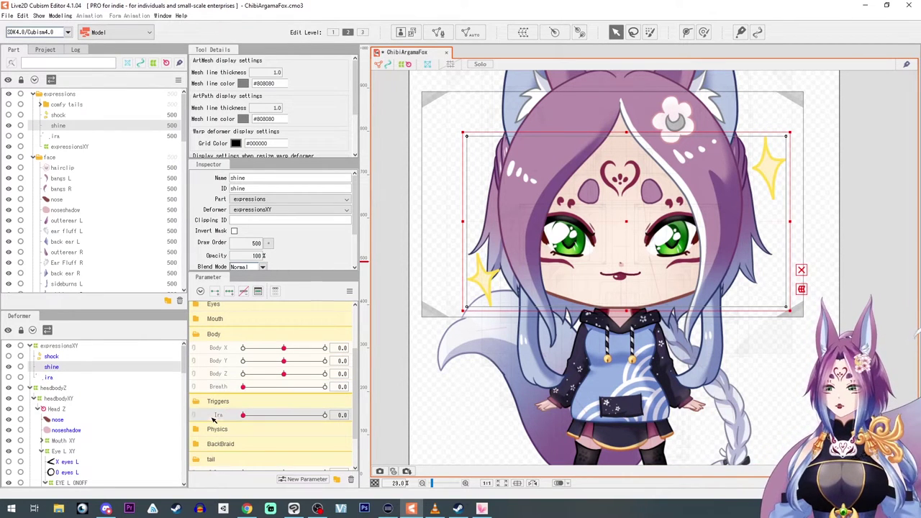
# - Create a new parameter named Shine in the Triggers group with minimum 0, default 0 and maximum 1
pyautogui.click(301, 479)
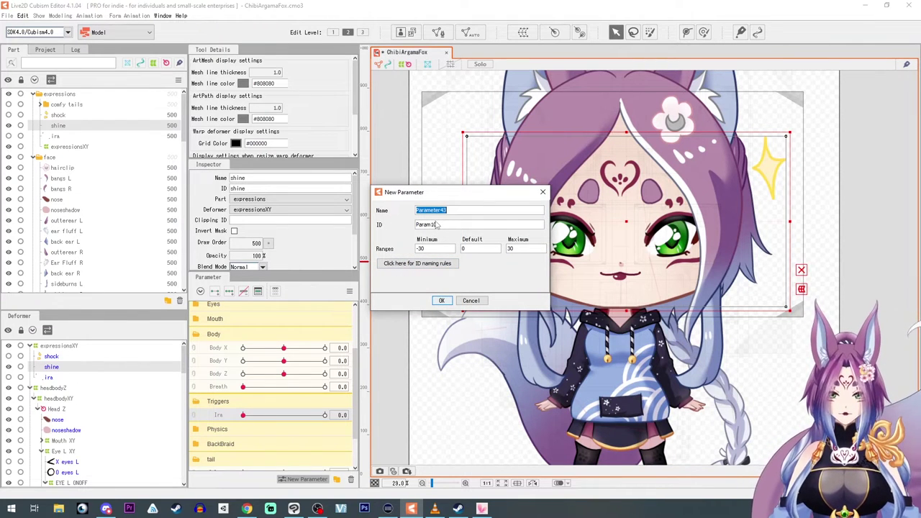
pyautogui.write('S')
pyautogui.press('BackSpace')
pyautogui.write('K')
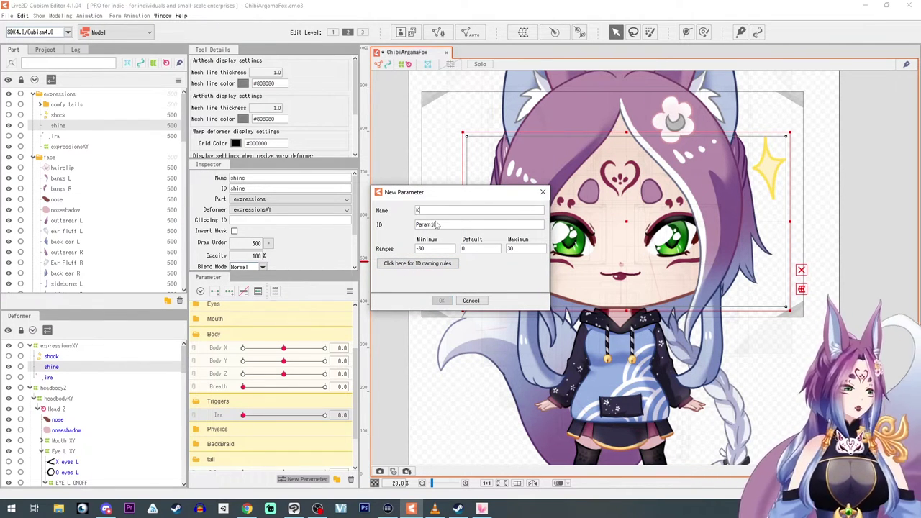
pyautogui.write('ira')
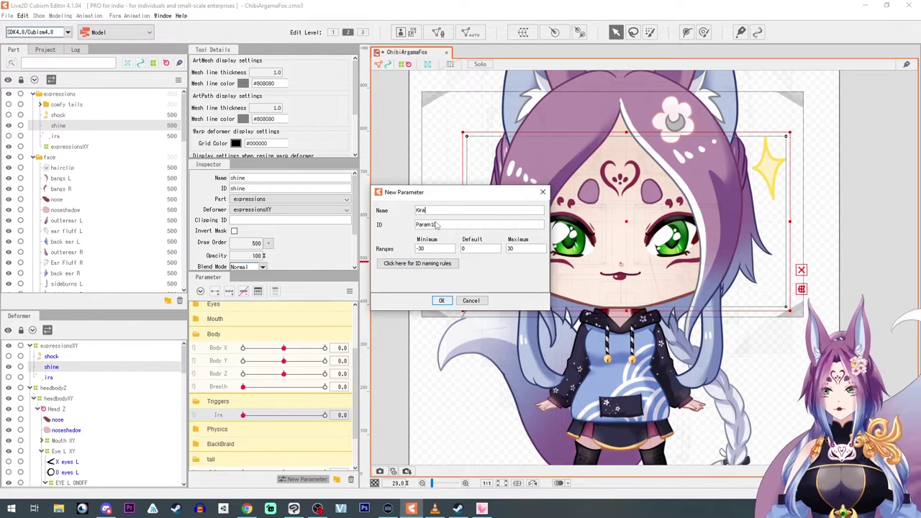
pyautogui.press('BackSpace')
pyautogui.press('BackSpace')
pyautogui.press('BackSpace')
pyautogui.press('BackSpace')
pyautogui.write('Shine')
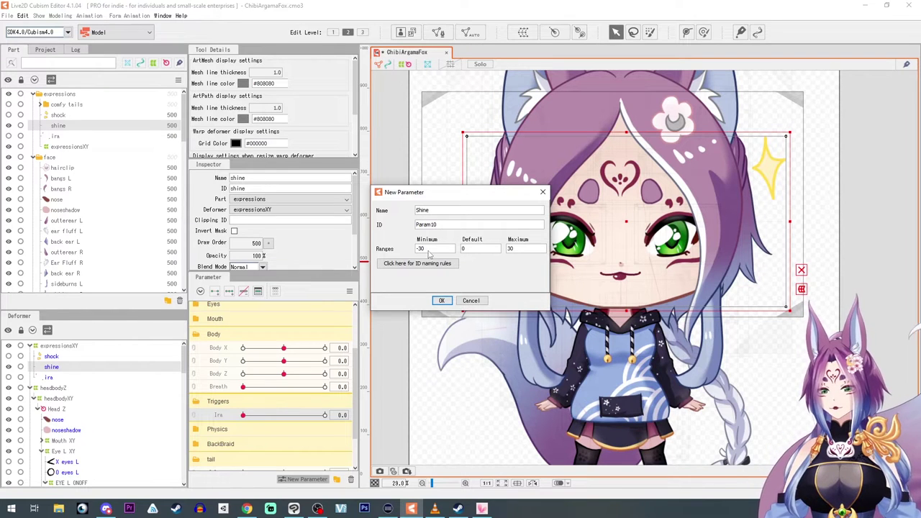
pyautogui.moveTo(429, 249); pyautogui.dragTo(400, 251)
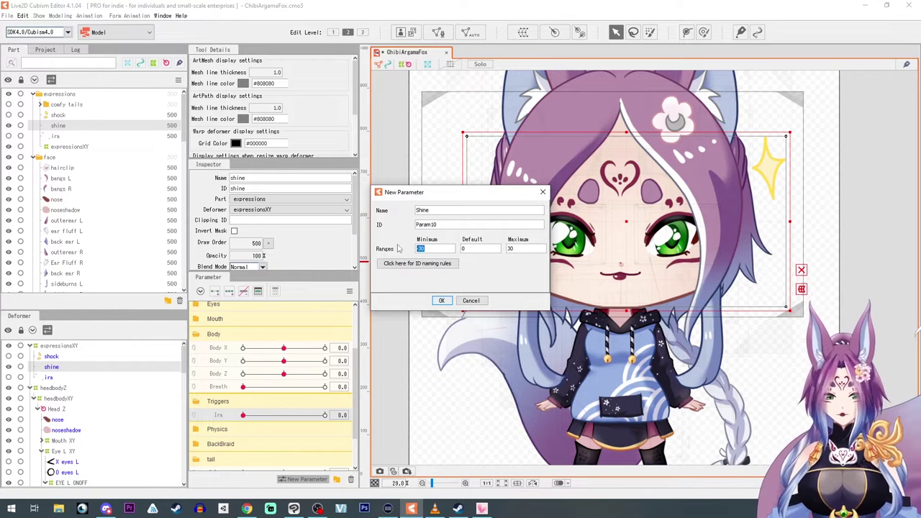
pyautogui.write('0')
pyautogui.doubleClick(527, 250)
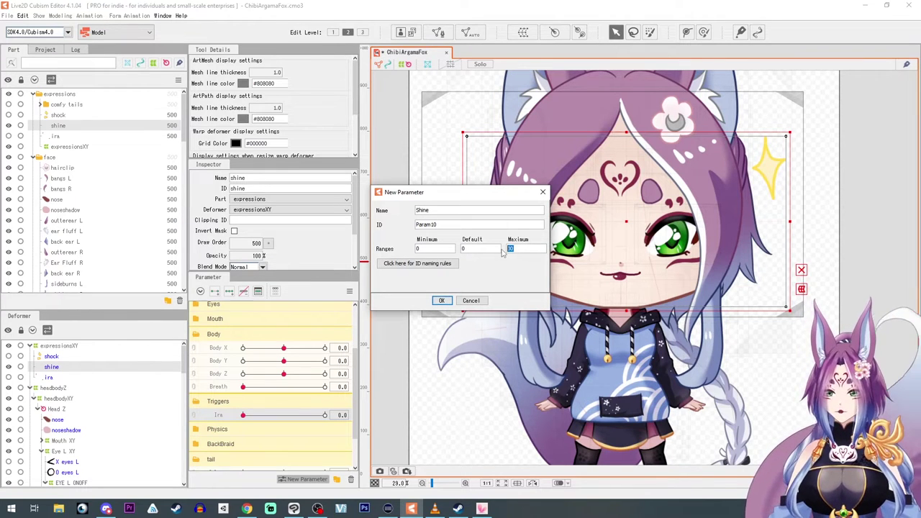
pyautogui.click(444, 300)
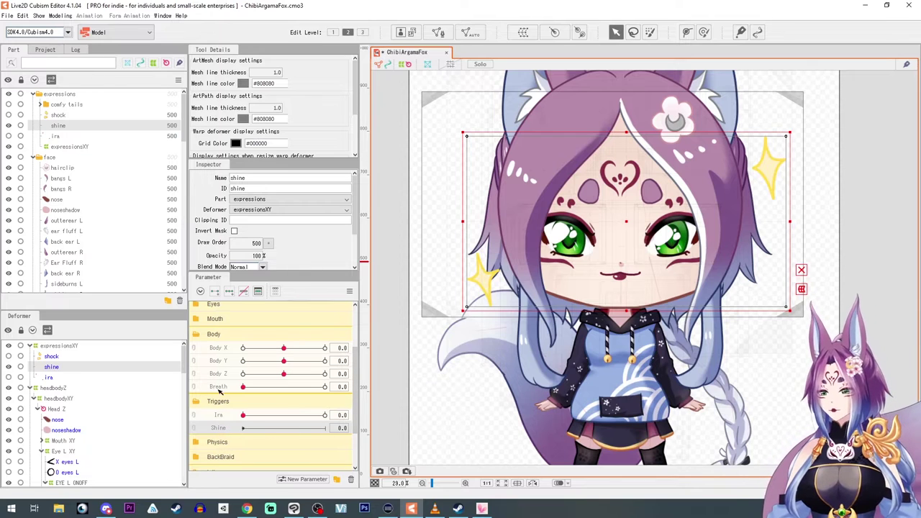
# - Add two keys on the Shine parameter for the shine mesh, set its opacity to 0% at value 0, and preview value 1
pyautogui.click(215, 292)
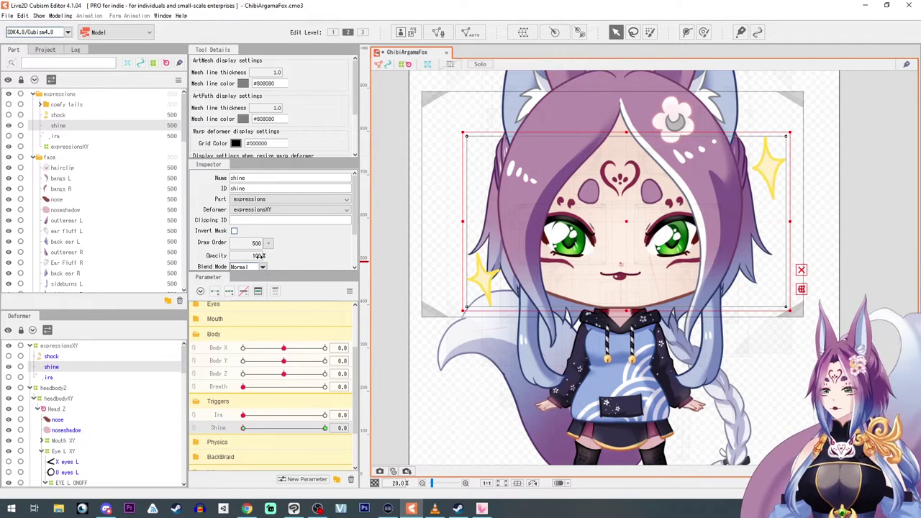
pyautogui.moveTo(260, 256); pyautogui.dragTo(189, 256)
pyautogui.click(325, 428)
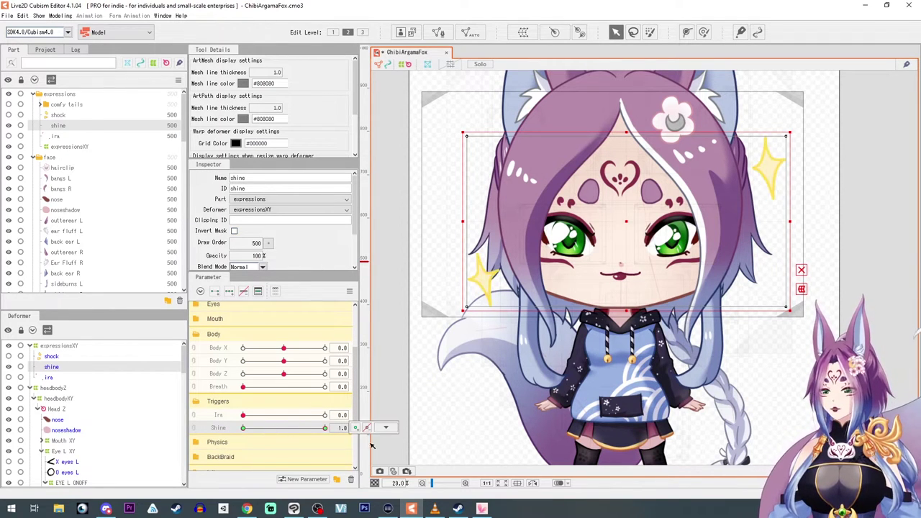
# - Add two keys on the Breath parameter for the shine mesh and set its opacity to 35% at Breath 1.0
pyautogui.scroll(1, 288, 369)
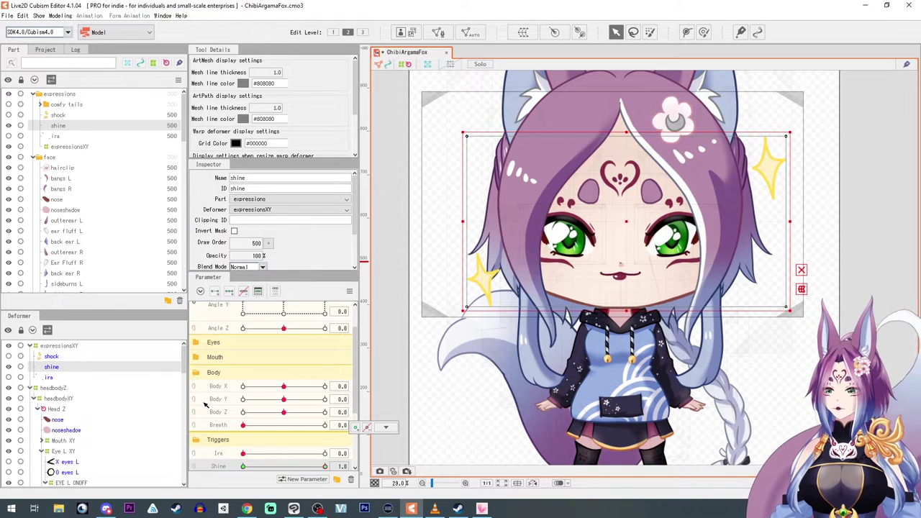
pyautogui.click(223, 426)
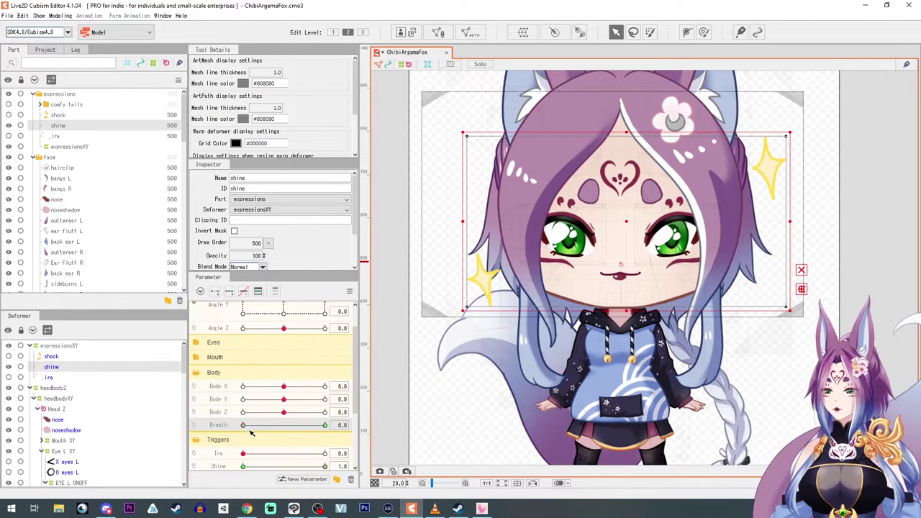
pyautogui.moveTo(245, 426); pyautogui.dragTo(328, 426)
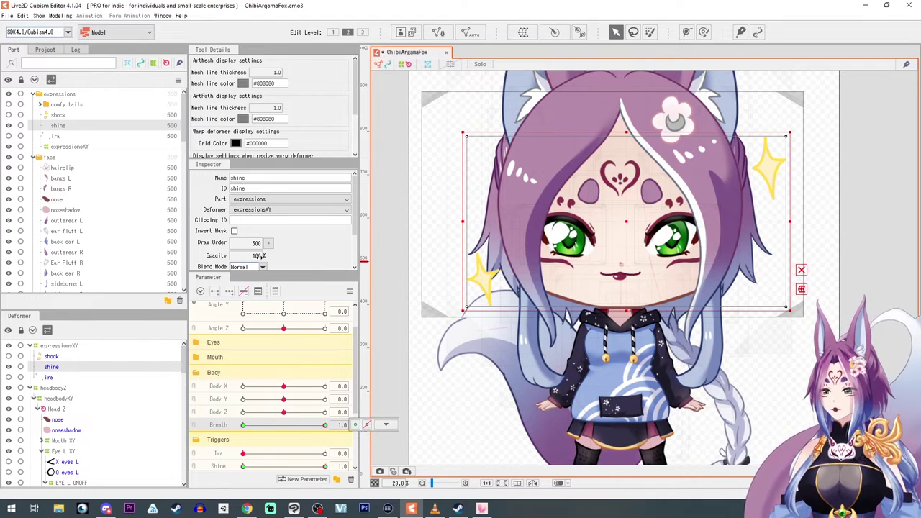
pyautogui.moveTo(259, 256); pyautogui.dragTo(238, 255)
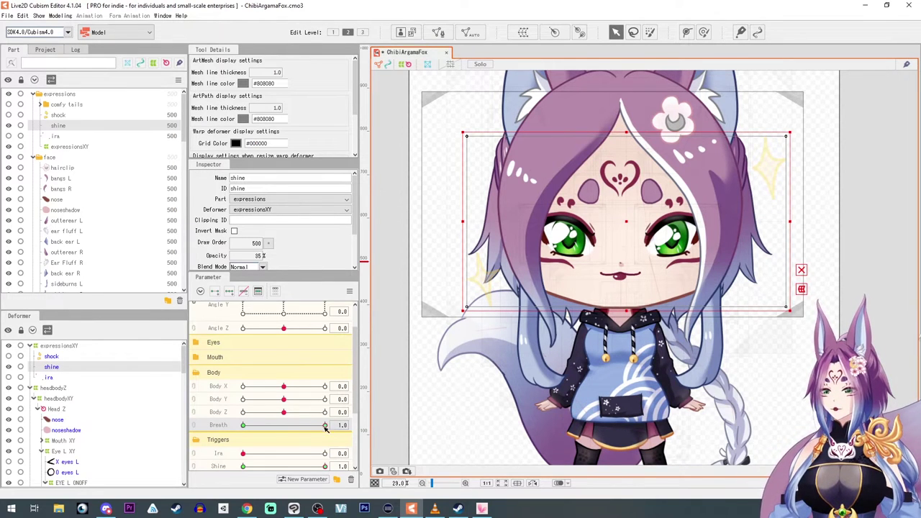
# - Add a key at Breath 0.7 for the shine mesh and set its opacity there to 100%
pyautogui.moveTo(325, 425); pyautogui.dragTo(303, 432)
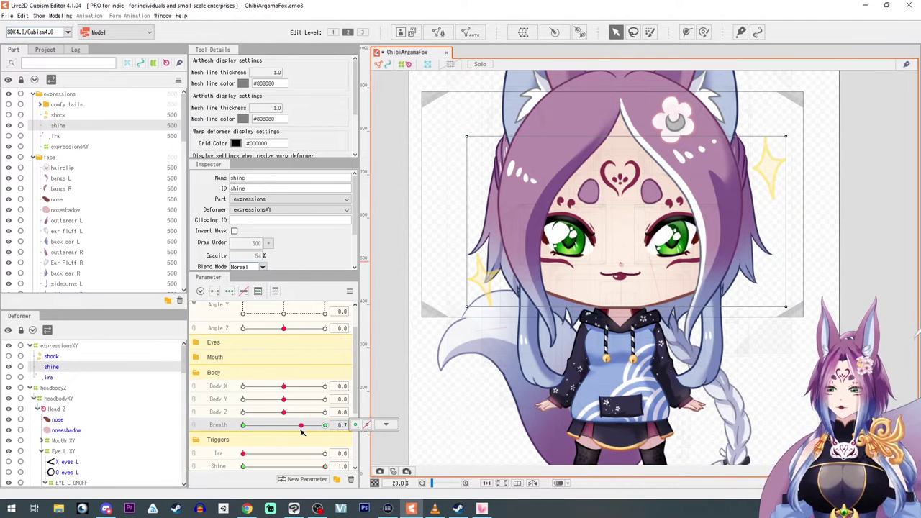
pyautogui.click(355, 426)
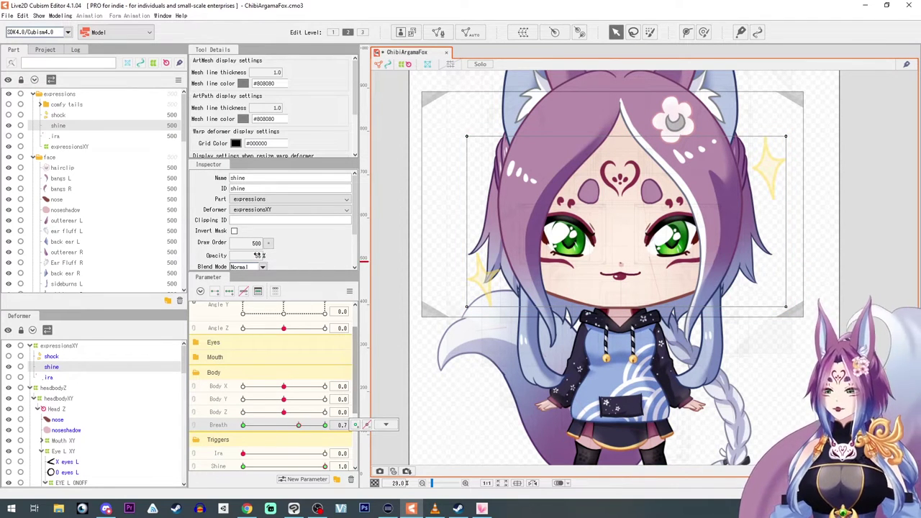
pyautogui.moveTo(256, 256); pyautogui.dragTo(291, 256)
# - Add a key at Breath 0.3 for the shine mesh and lower its opacity there to 53%
pyautogui.moveTo(276, 429); pyautogui.dragTo(266, 427)
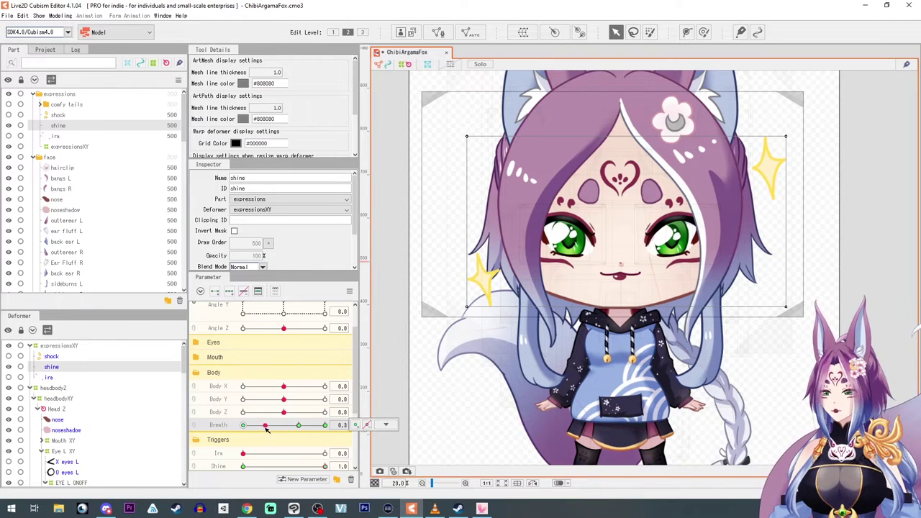
pyautogui.click(355, 425)
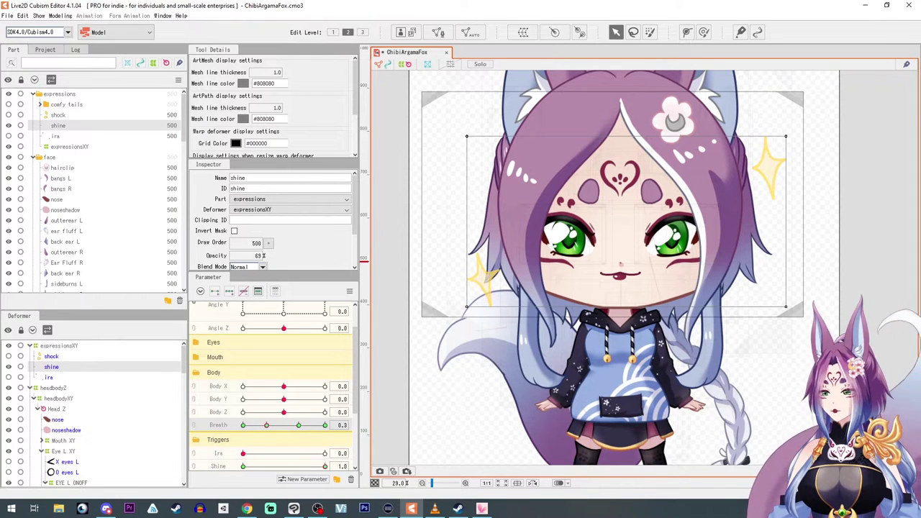
pyautogui.moveTo(266, 426)
pyautogui.mouseDown()
pyautogui.moveTo(217, 428)
pyautogui.moveTo(326, 429)
pyautogui.moveTo(232, 429)
pyautogui.moveTo(268, 427)
pyautogui.mouseUp()
pyautogui.click(378, 428)
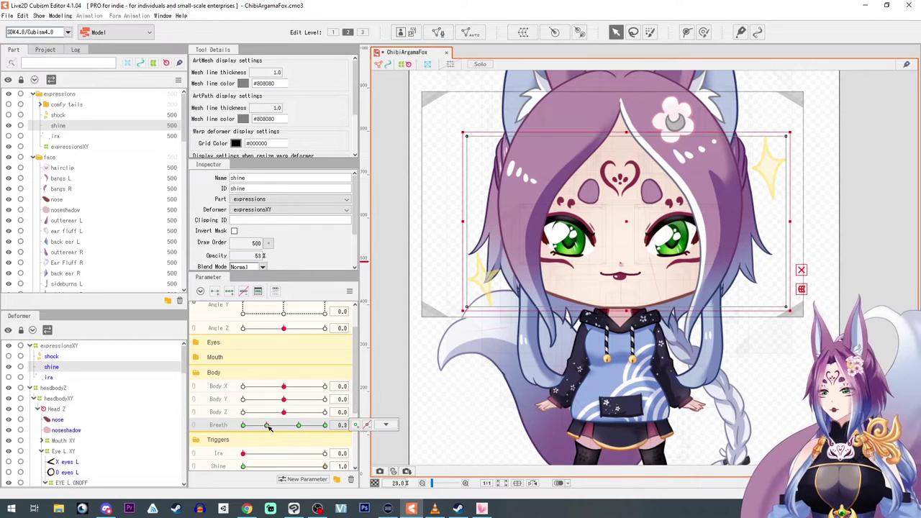
# - Move the Breath parameter between 0 and 0.3 to check how the shine mesh's opacity pulses
pyautogui.scroll(-1, 258, 449)
pyautogui.moveTo(266, 388); pyautogui.dragTo(234, 390)
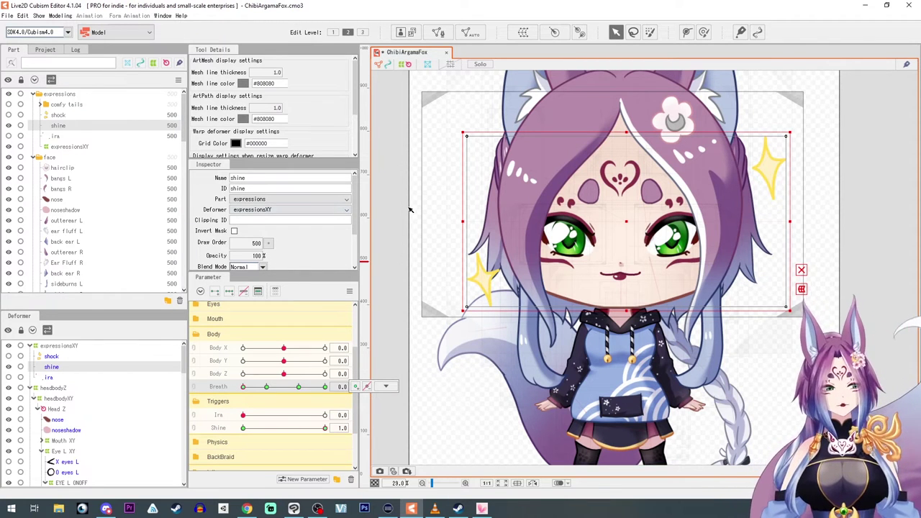
pyautogui.click(268, 388)
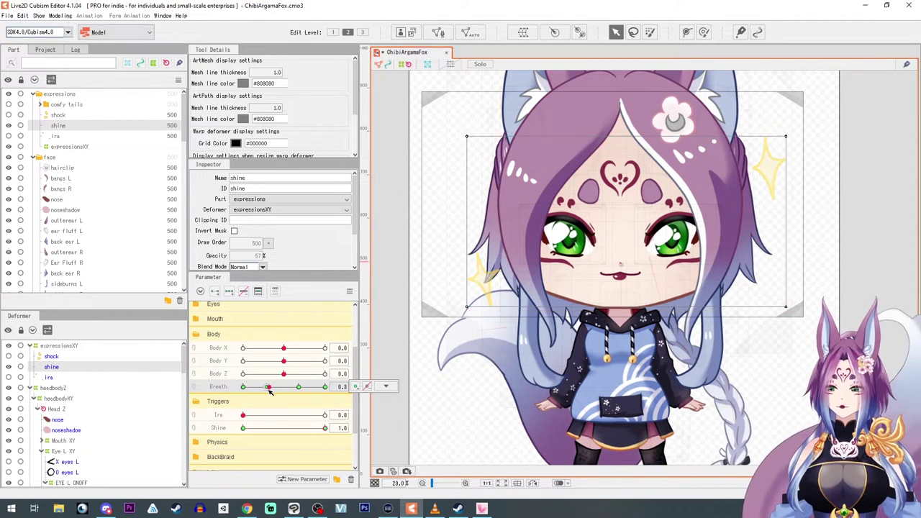
# - Remove the shine mesh's keys at Breath 0.3 and 0.7 and return the Breath parameter to 0
pyautogui.click(367, 387)
pyautogui.click(299, 387)
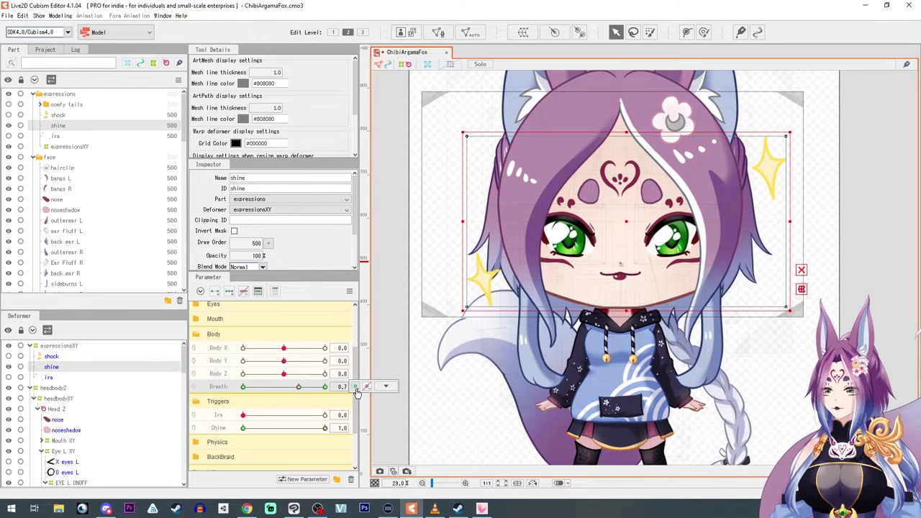
pyautogui.click(367, 387)
pyautogui.moveTo(298, 387); pyautogui.dragTo(242, 388)
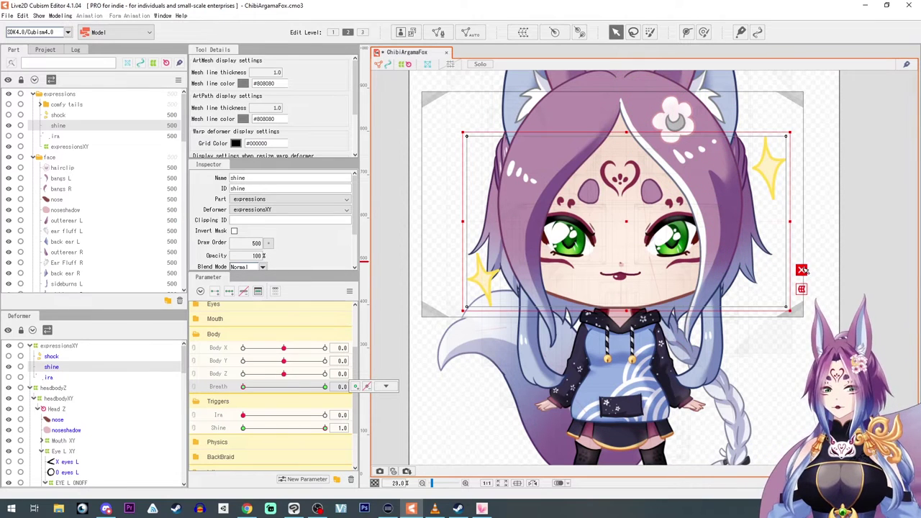
# - Generate an automatic mesh for the shine artwork using the Deformation (Heavy) preset
pyautogui.click(469, 31)
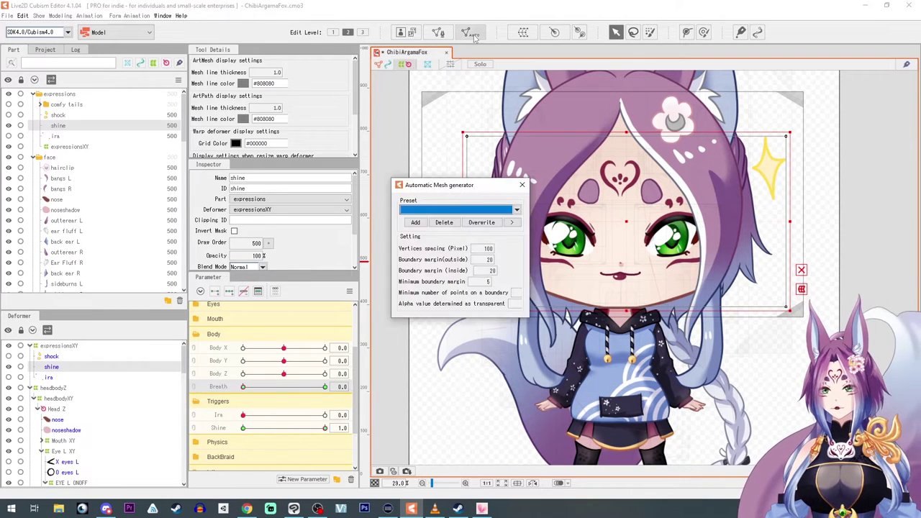
pyautogui.click(455, 211)
pyautogui.click(454, 229)
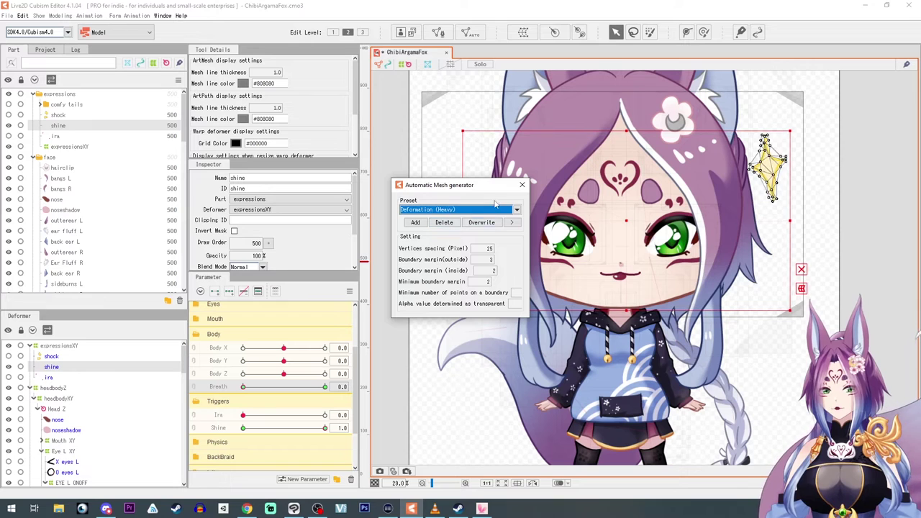
pyautogui.click(517, 210)
pyautogui.click(521, 185)
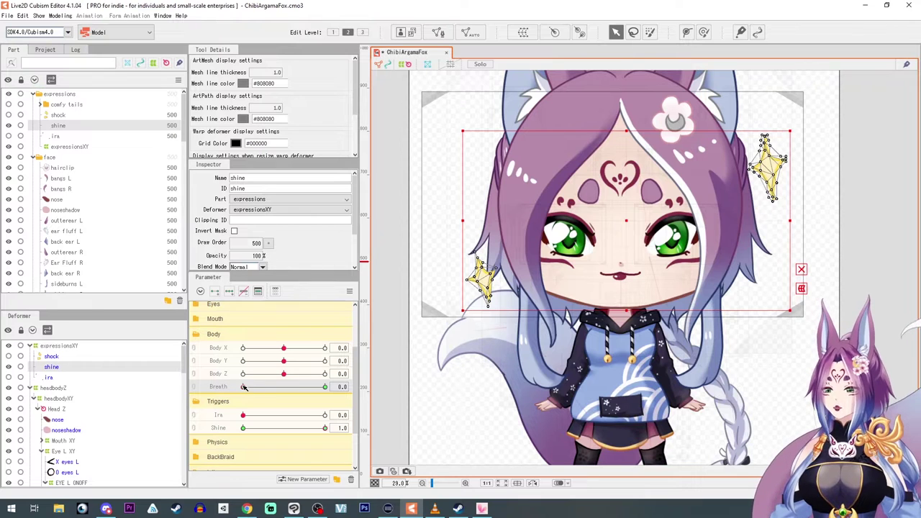
# - At Breath 1.0, rotate the lower sparkle slightly counterclockwise and the upper sparkle slightly clockwise
pyautogui.moveTo(243, 387); pyautogui.dragTo(360, 384)
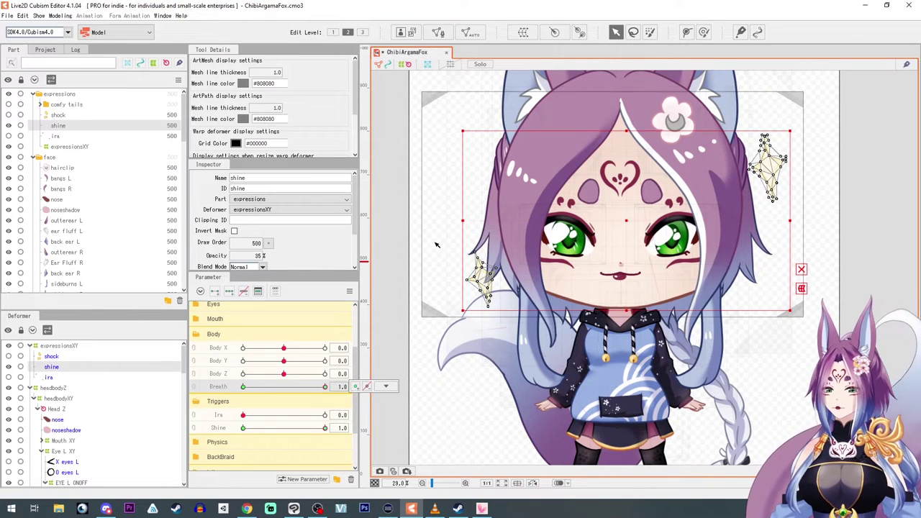
pyautogui.moveTo(436, 246); pyautogui.dragTo(513, 316)
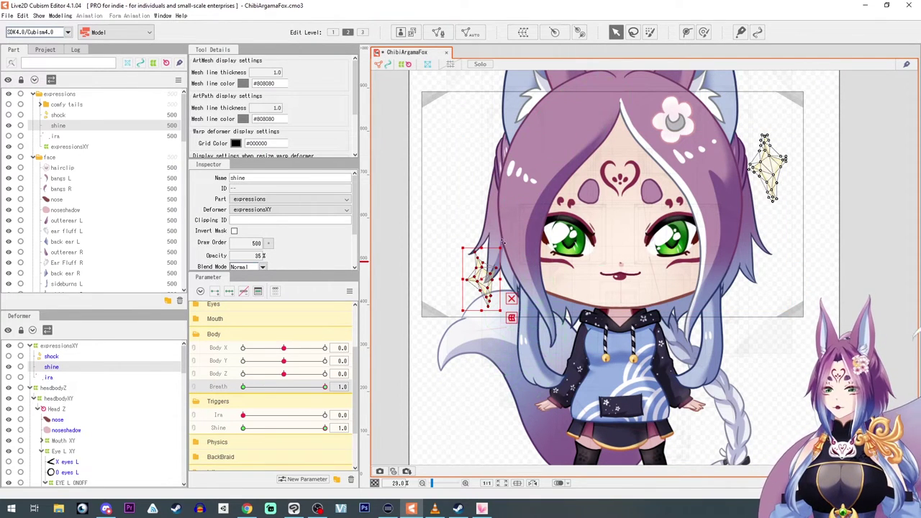
pyautogui.moveTo(502, 243); pyautogui.dragTo(494, 232)
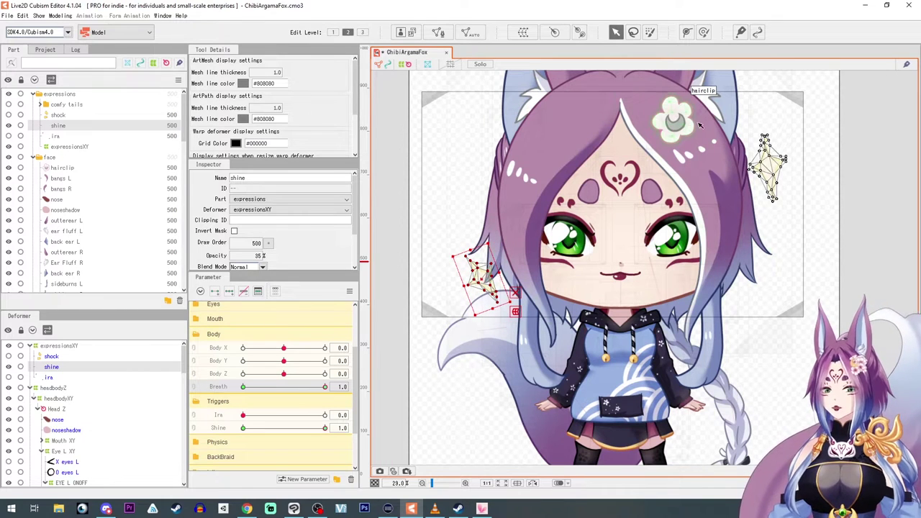
pyautogui.moveTo(720, 112); pyautogui.dragTo(807, 224)
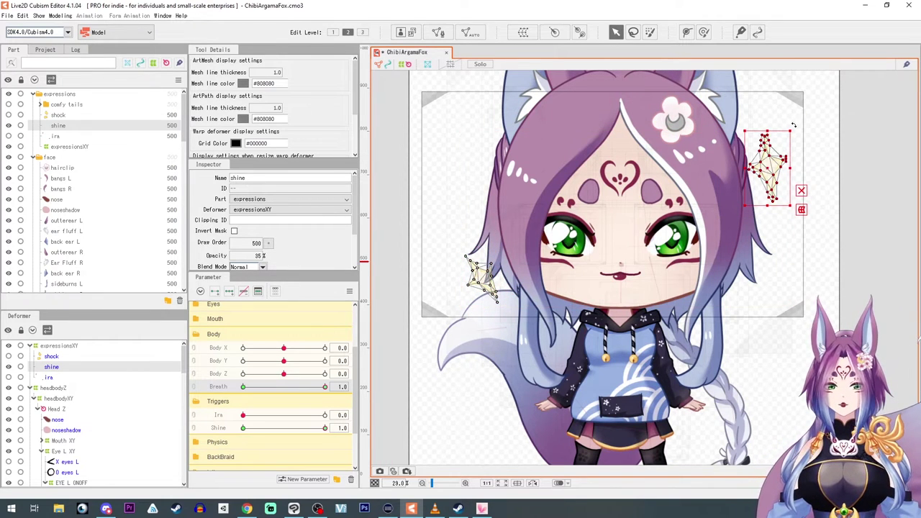
pyautogui.moveTo(794, 125); pyautogui.dragTo(806, 137)
# - At Breath 0, rotate the upper sparkle slightly counterclockwise and the lower sparkle slightly clockwise
pyautogui.moveTo(326, 389); pyautogui.dragTo(242, 387)
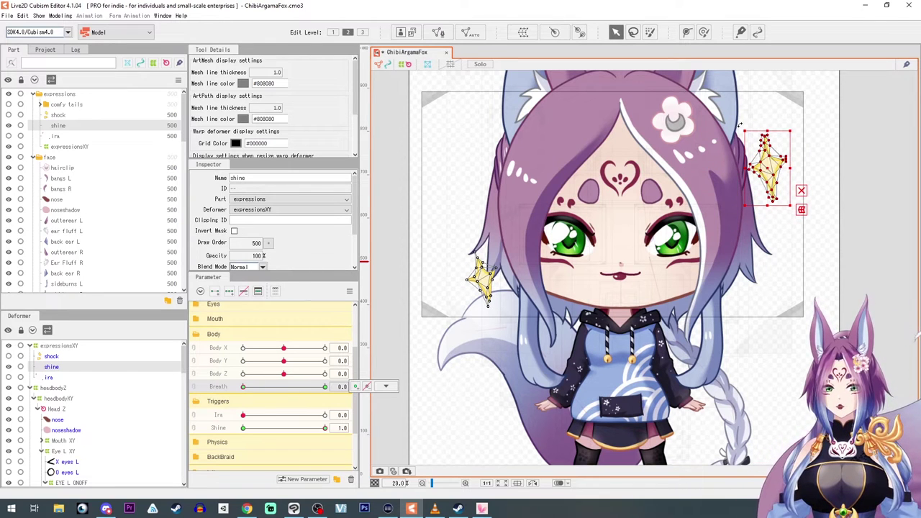
pyautogui.moveTo(739, 126); pyautogui.dragTo(728, 132)
pyautogui.moveTo(451, 240); pyautogui.dragTo(512, 327)
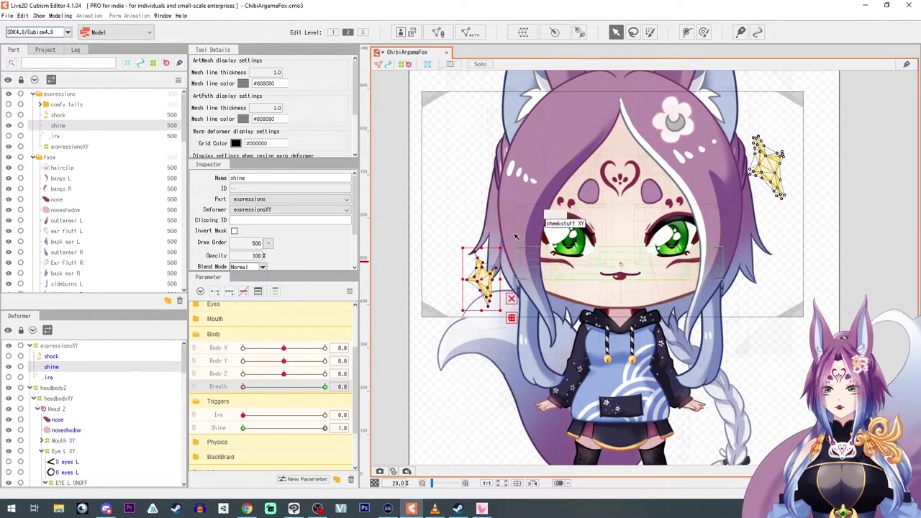
pyautogui.moveTo(503, 239); pyautogui.dragTo(505, 252)
# - Add keys for the shine mesh at Breath 0.7 with 100% opacity and at Breath 0.3 with 28% opacity
pyautogui.moveTo(243, 388)
pyautogui.mouseDown()
pyautogui.moveTo(326, 390)
pyautogui.moveTo(218, 388)
pyautogui.moveTo(327, 390)
pyautogui.moveTo(229, 386)
pyautogui.moveTo(299, 390)
pyautogui.mouseUp()
pyautogui.click(356, 387)
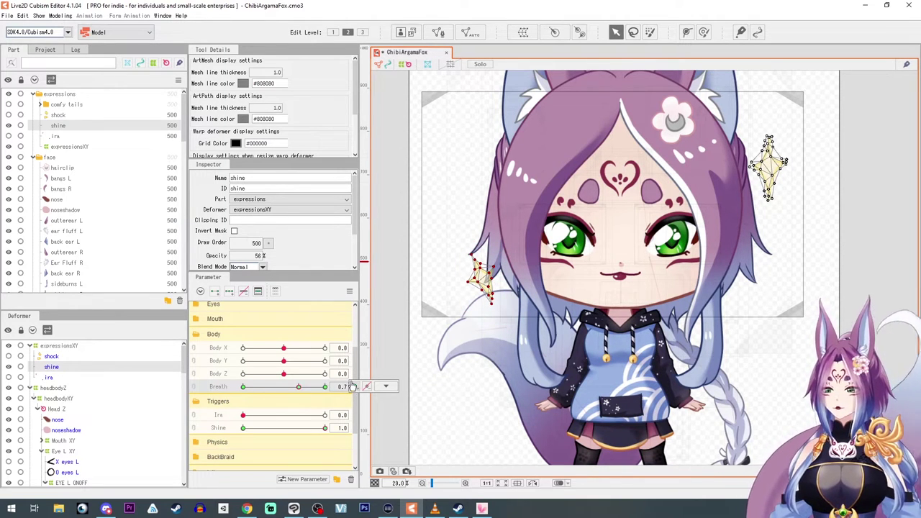
pyautogui.moveTo(259, 257); pyautogui.dragTo(288, 256)
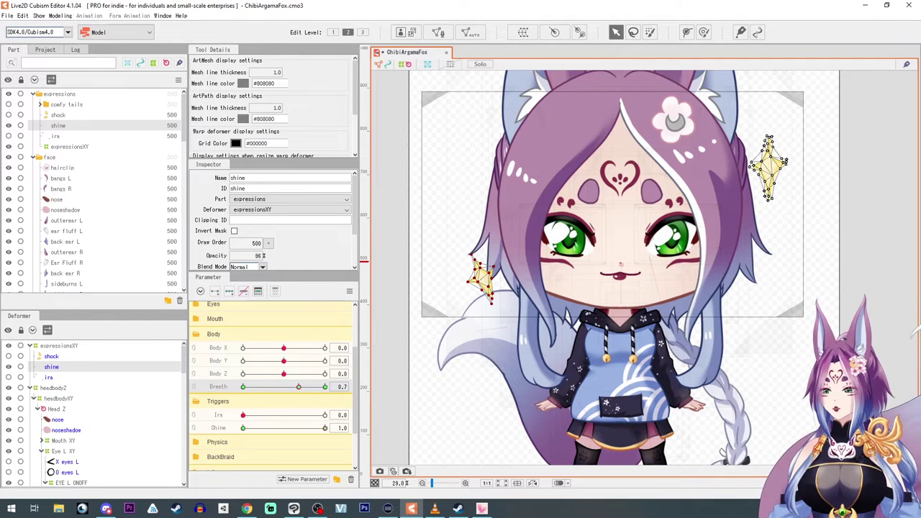
pyautogui.moveTo(299, 387); pyautogui.dragTo(268, 387)
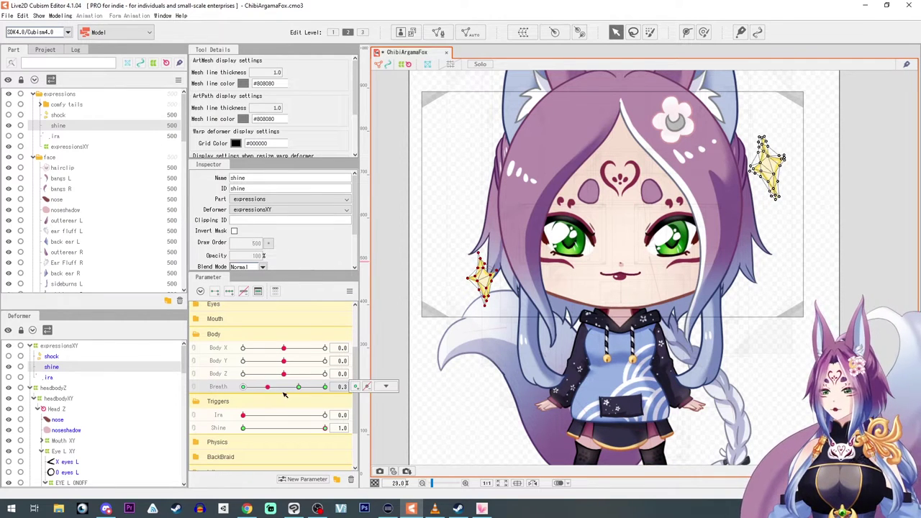
pyautogui.click(355, 389)
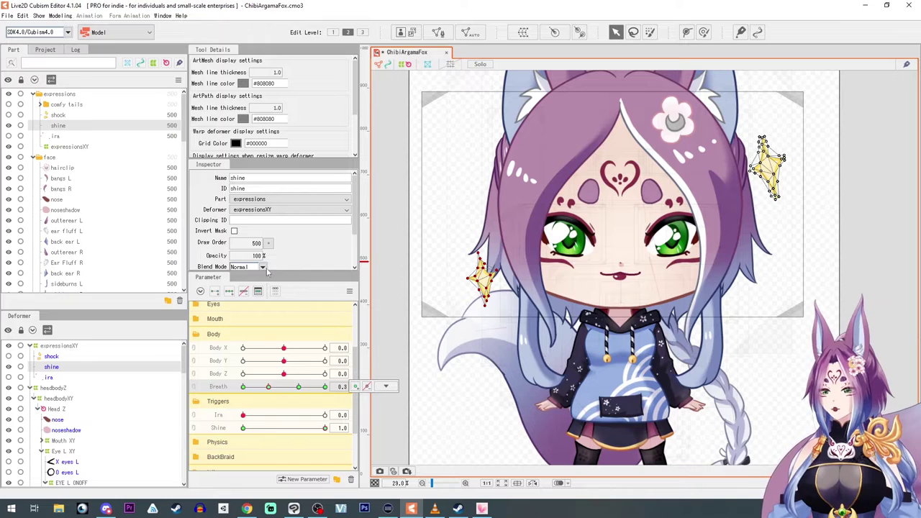
# - Preview the sparkles in Physics/Scene Blending Settings as Breath cycles and the head turns, and close the preview
pyautogui.click(61, 15)
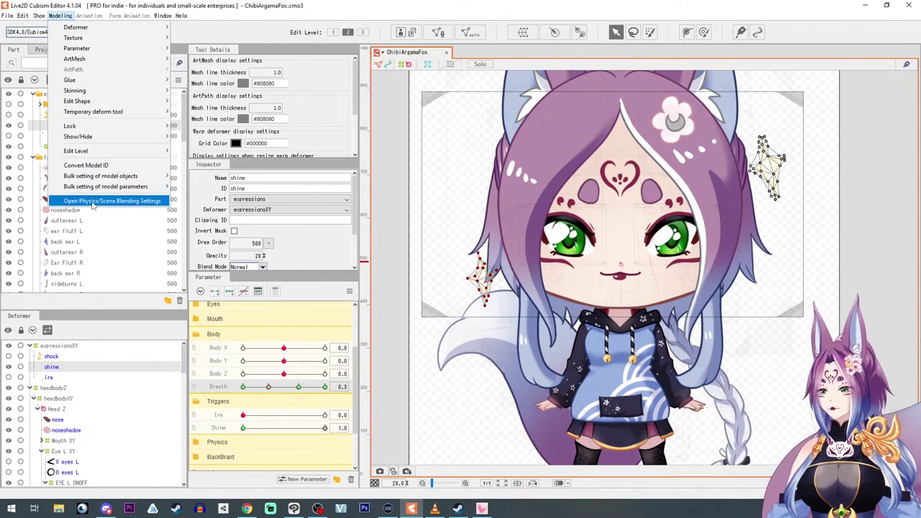
pyautogui.click(91, 202)
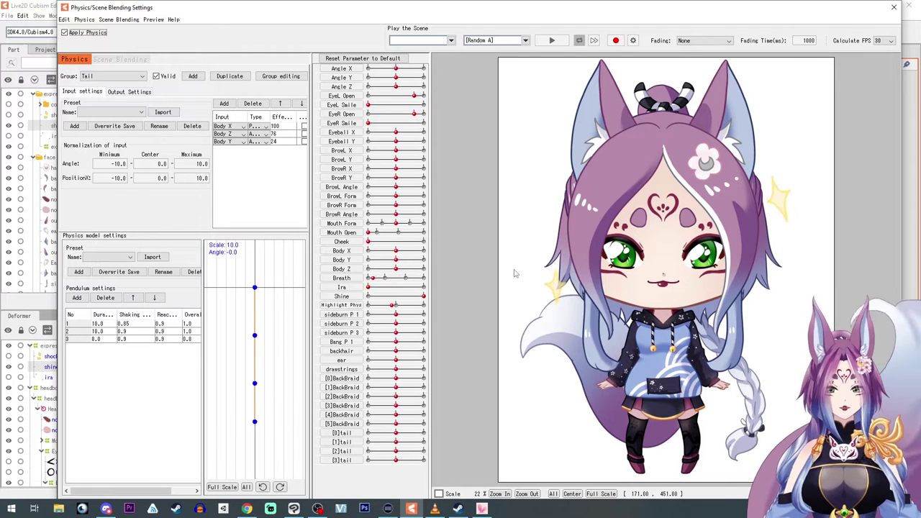
pyautogui.click(348, 279)
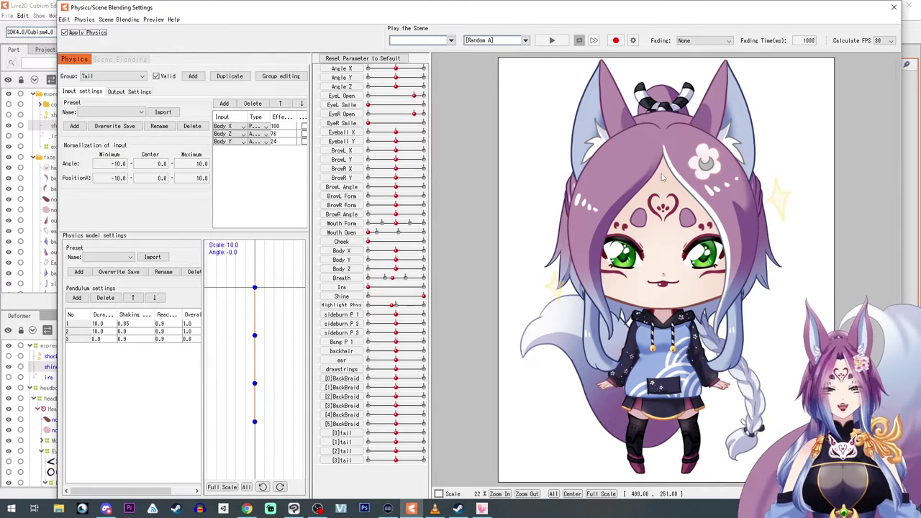
pyautogui.moveTo(518, 294); pyautogui.dragTo(633, 249)
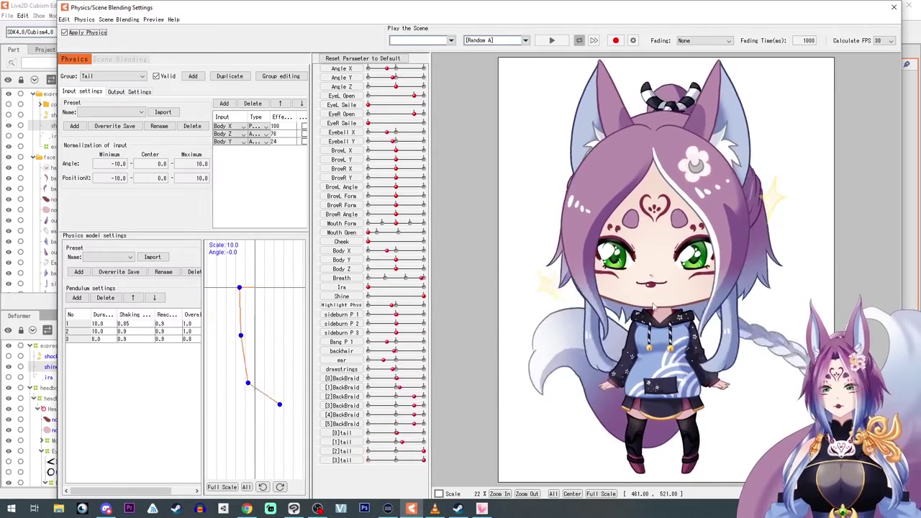
pyautogui.click(894, 7)
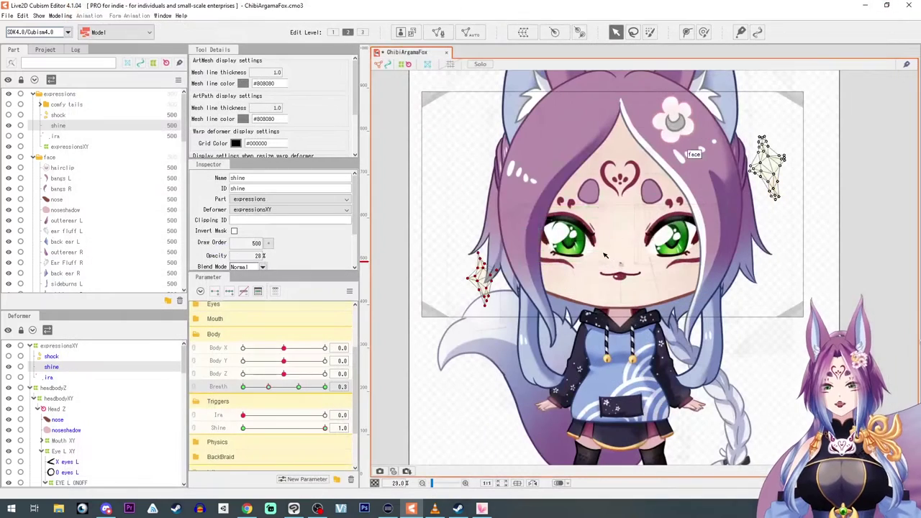
# - At Breath 0.3, select only the upper sparkle's mesh points and scale that sparkle down
pyautogui.click(270, 388)
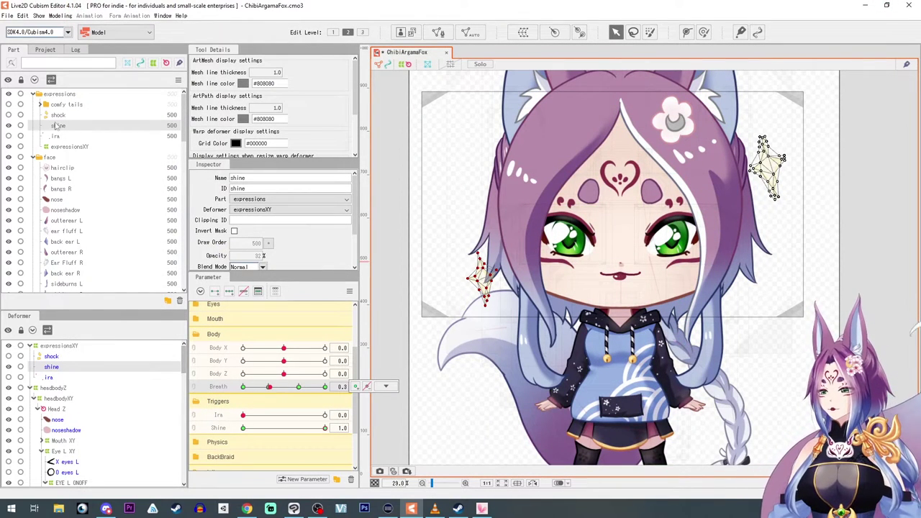
pyautogui.click(270, 387)
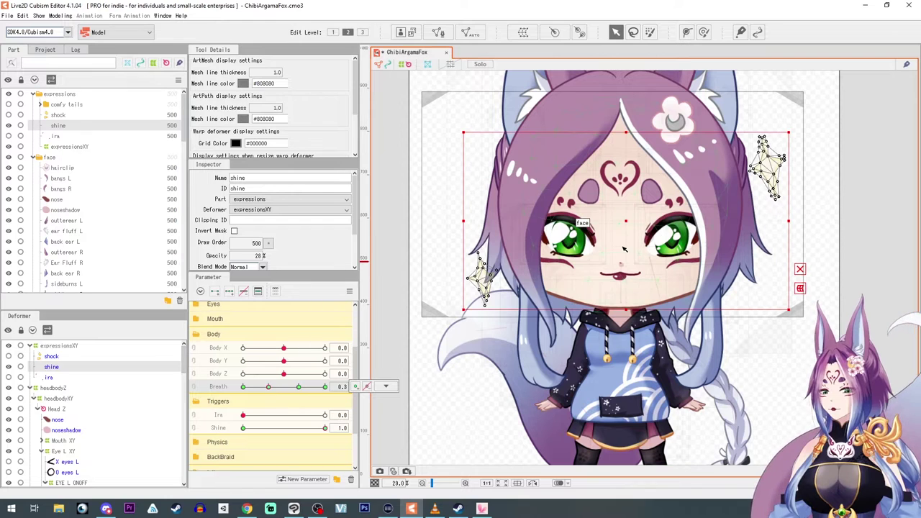
pyautogui.click(769, 164)
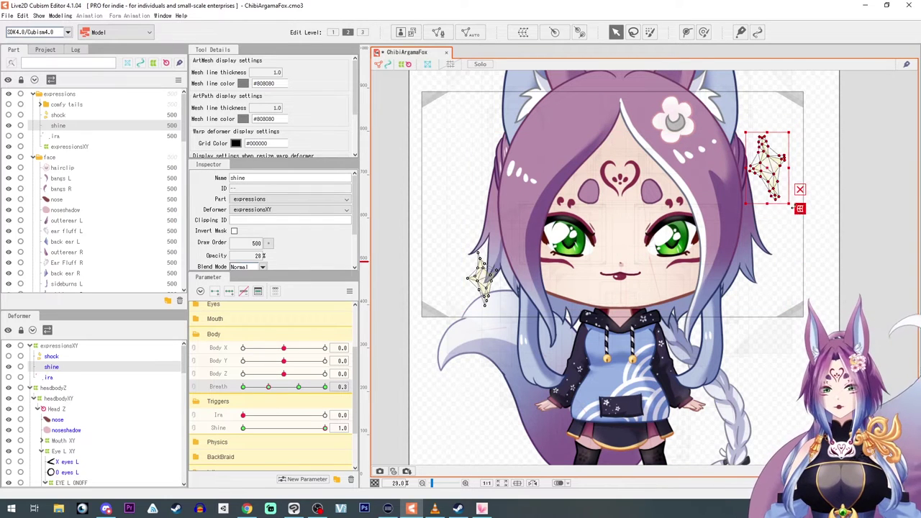
pyautogui.moveTo(789, 204); pyautogui.dragTo(782, 191)
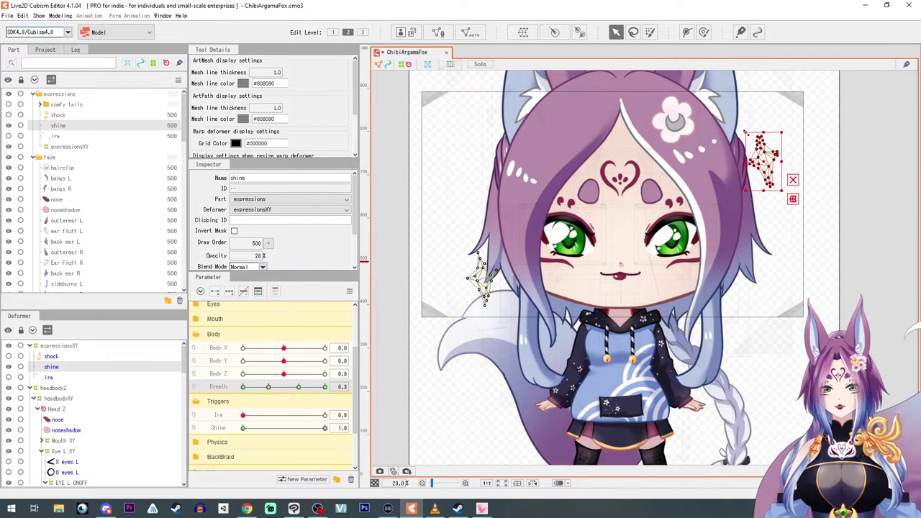
pyautogui.moveTo(745, 132); pyautogui.dragTo(751, 145)
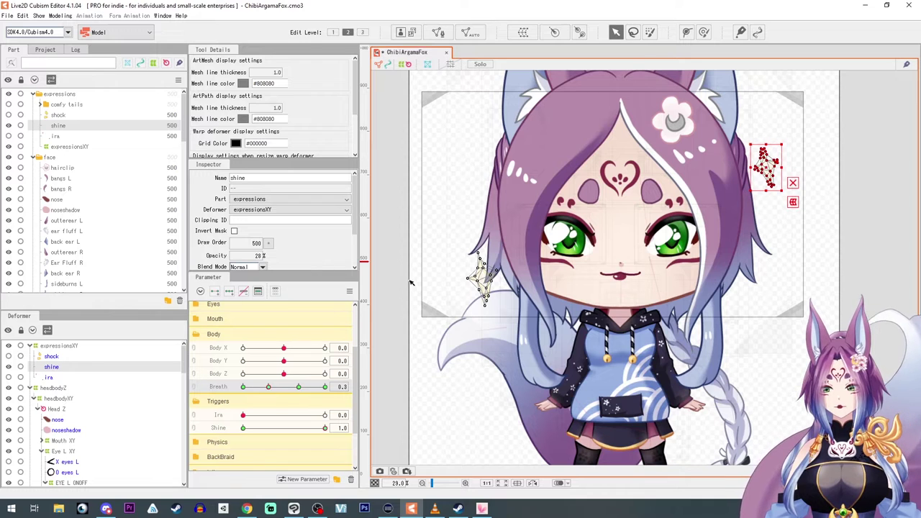
# - Enlarge the lower sparkle slightly at the same Breath 0.3 key
pyautogui.moveTo(449, 245); pyautogui.dragTo(513, 319)
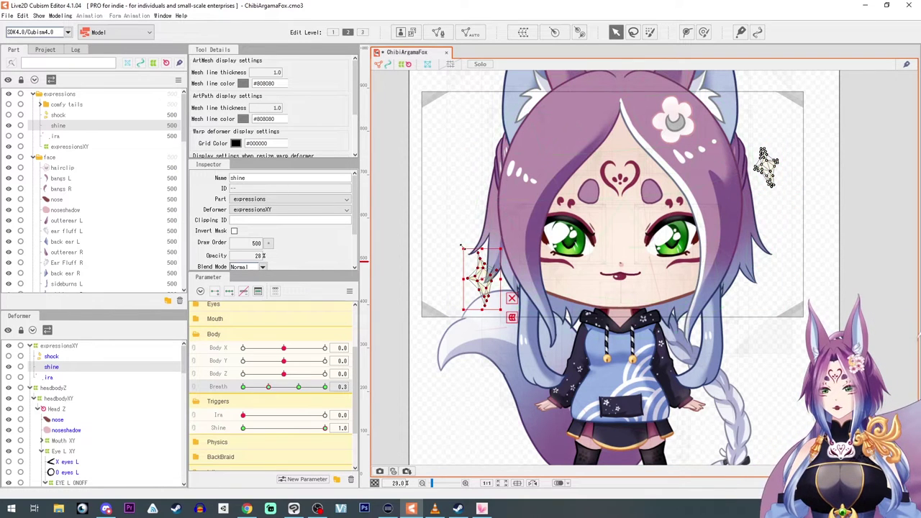
pyautogui.moveTo(463, 246); pyautogui.dragTo(457, 236)
pyautogui.moveTo(503, 310); pyautogui.dragTo(507, 313)
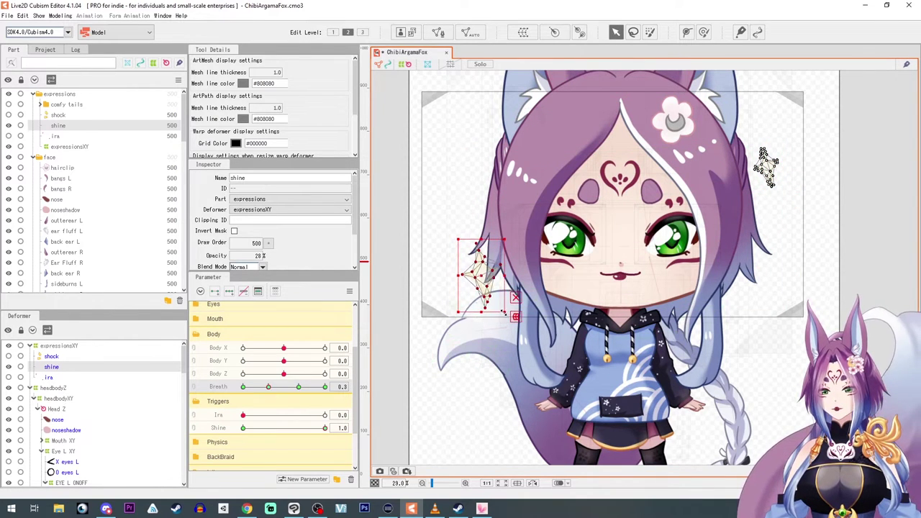
# - At Breath 1.0, scale the lower sparkle down and the upper sparkle up
pyautogui.click(299, 387)
pyautogui.moveTo(299, 387); pyautogui.dragTo(326, 387)
pyautogui.moveTo(502, 306); pyautogui.dragTo(494, 296)
pyautogui.moveTo(461, 253); pyautogui.dragTo(465, 257)
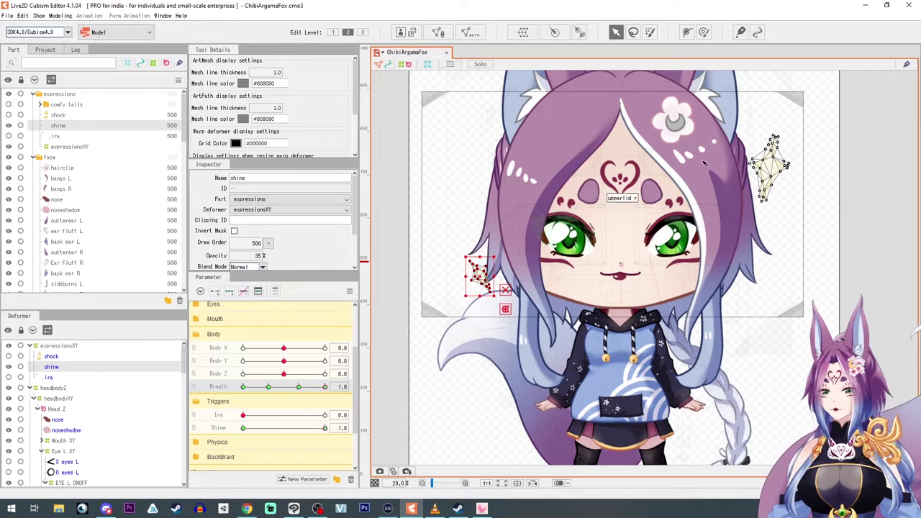
pyautogui.moveTo(725, 113); pyautogui.dragTo(768, 213)
pyautogui.moveTo(746, 173); pyautogui.dragTo(740, 173)
pyautogui.moveTo(767, 131); pyautogui.dragTo(767, 126)
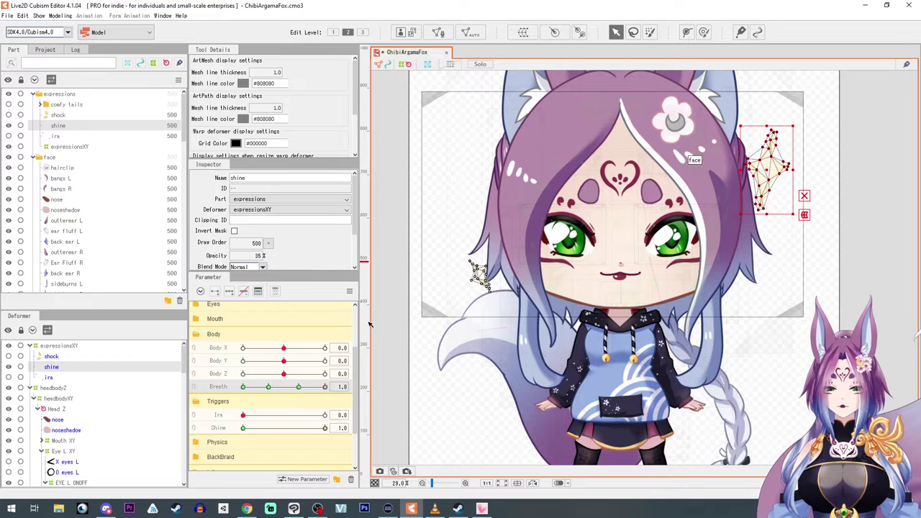
# - Move the Breath parameter through its keys to check how the sparkles change size, ending at 0.3
pyautogui.moveTo(324, 388); pyautogui.dragTo(258, 388)
pyautogui.click(298, 387)
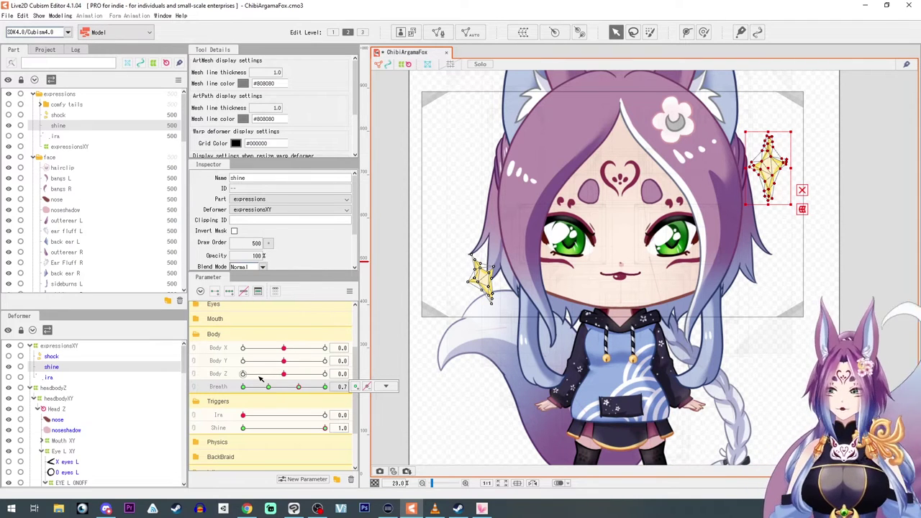
pyautogui.click(269, 387)
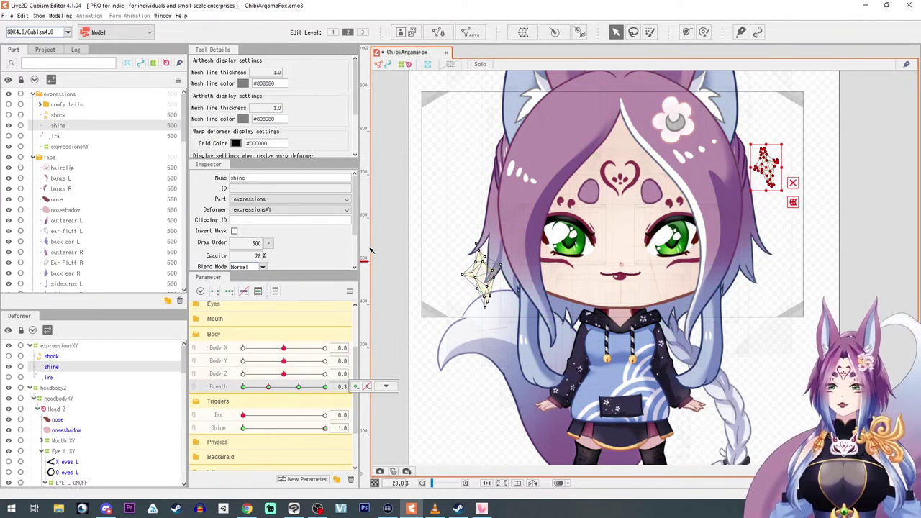
# - Review the model's deformer, ArtMesh and clipping mask counts in Model Statistics and close the window
pyautogui.click(7, 15)
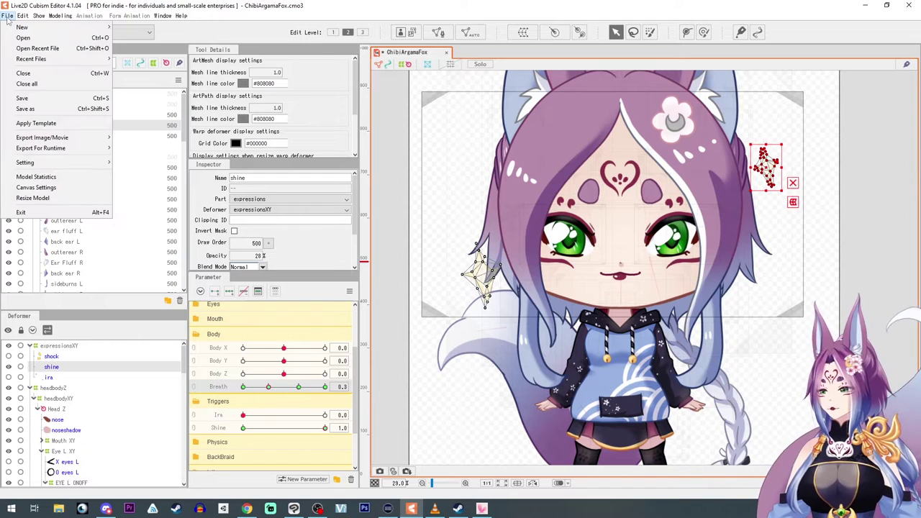
pyautogui.click(36, 176)
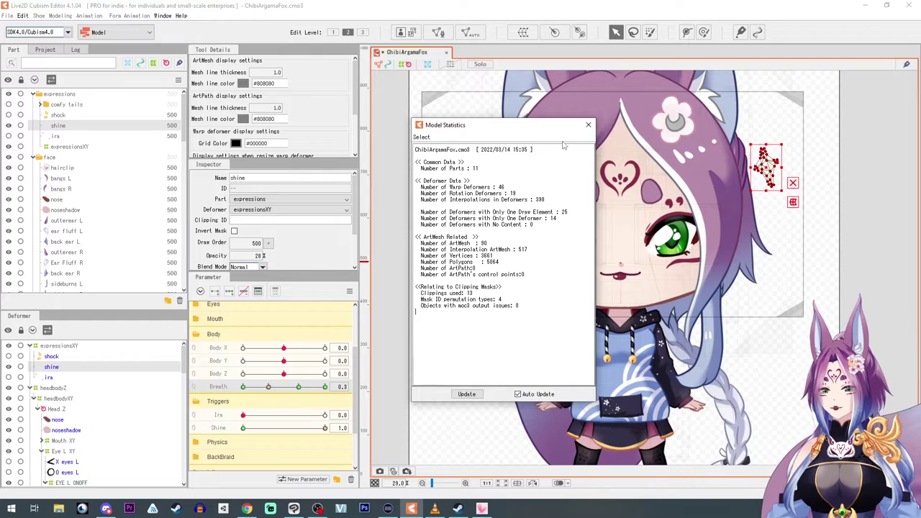
pyautogui.click(589, 126)
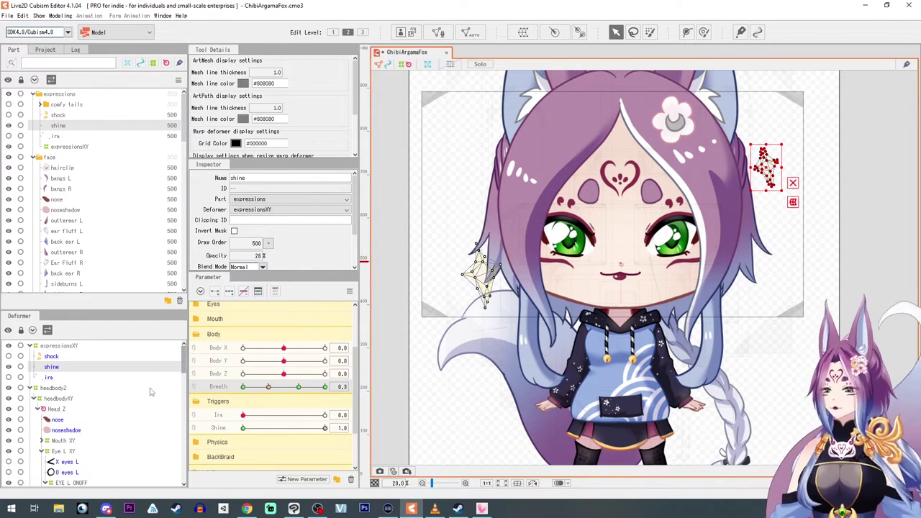
# - Move the Shine trigger parameter to 0 to switch the sparkles off
pyautogui.moveTo(325, 428); pyautogui.dragTo(219, 437)
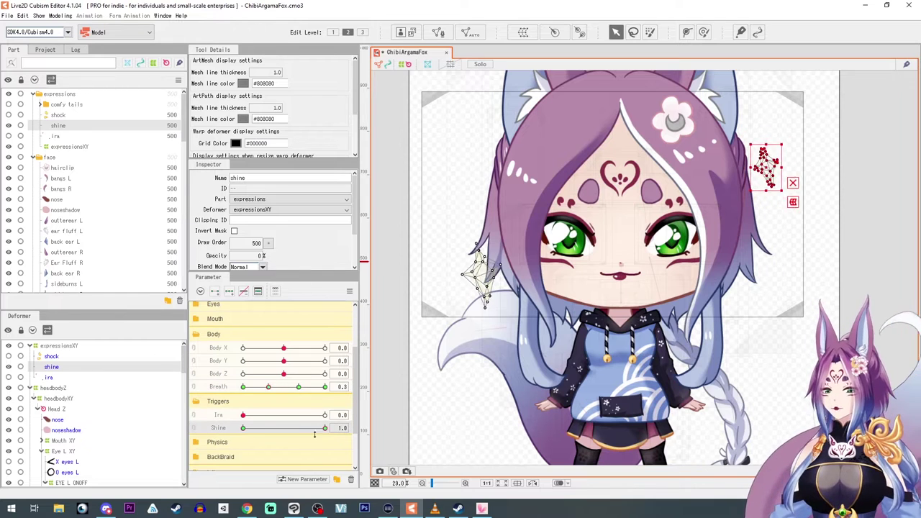
# - With Breath at 0, show the shock marks and generate their automatic mesh using the Deformation (Little) preset
pyautogui.click(242, 387)
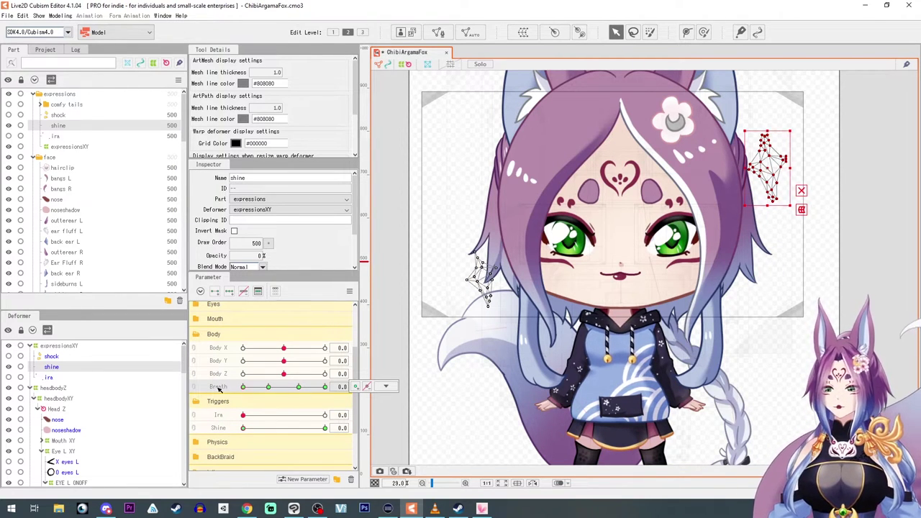
pyautogui.click(43, 116)
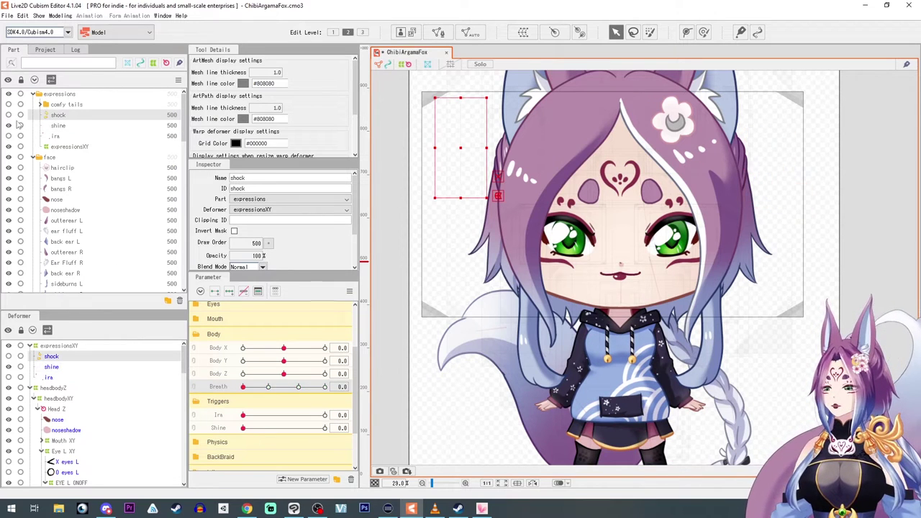
pyautogui.click(9, 115)
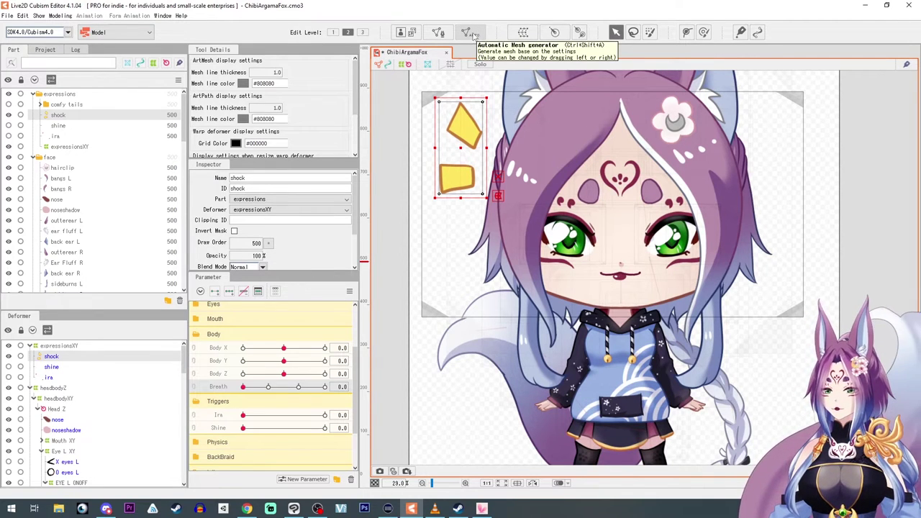
pyautogui.click(474, 34)
pyautogui.click(473, 211)
pyautogui.click(444, 235)
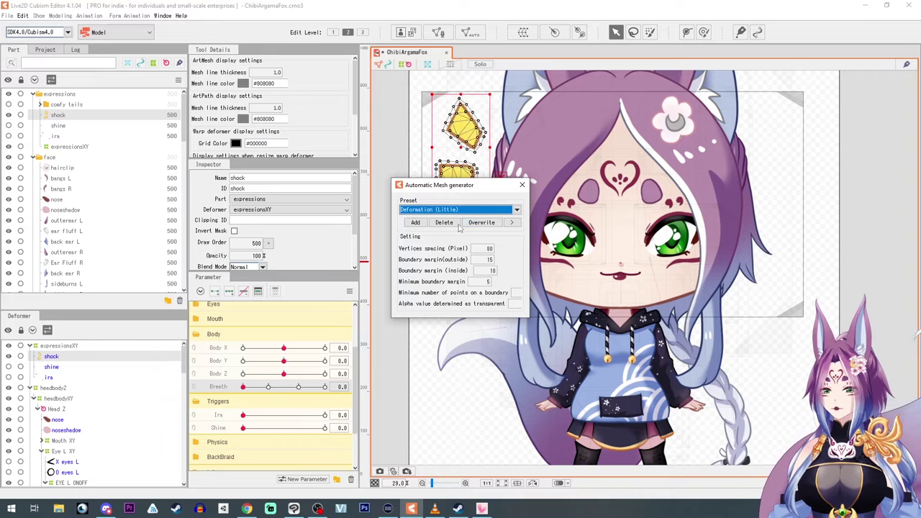
pyautogui.click(522, 185)
# - Create a new parameter named Shock in the Triggers group with minimum 0, default 0 and maximum 1
pyautogui.click(218, 419)
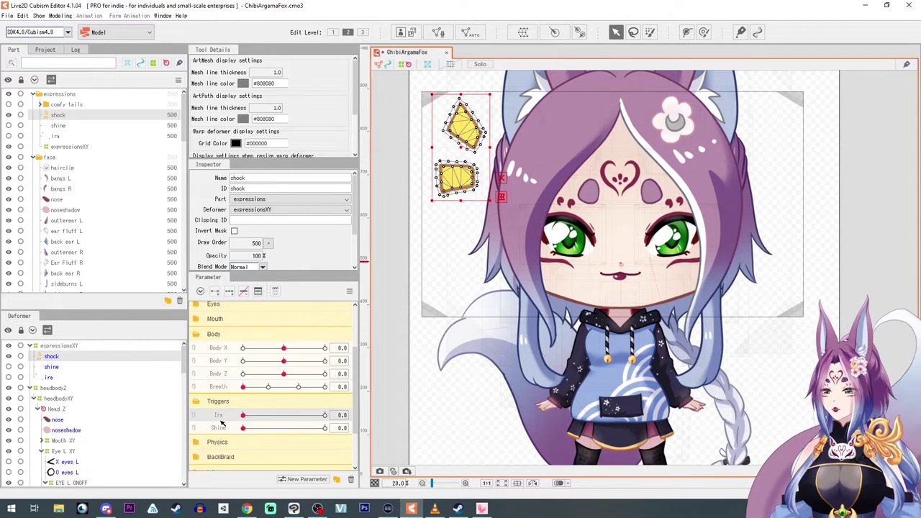
pyautogui.click(306, 480)
pyautogui.write('Shock')
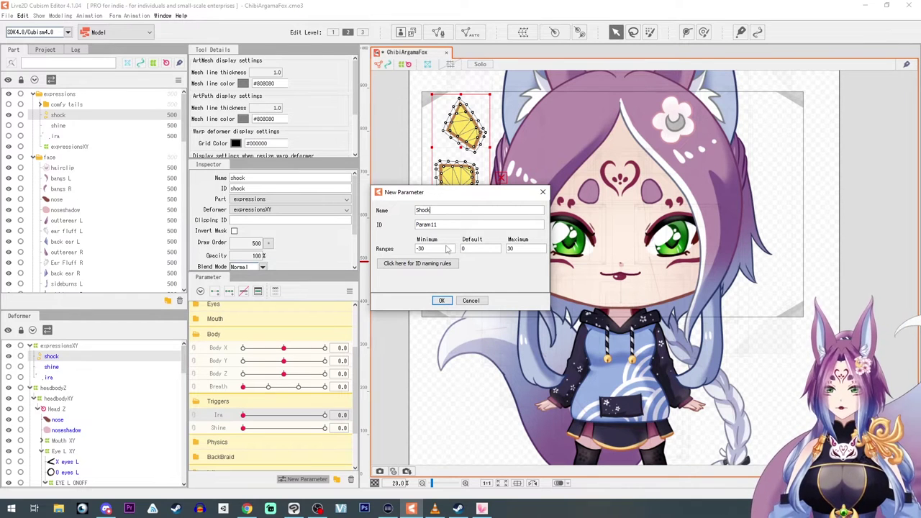
pyautogui.moveTo(447, 249); pyautogui.dragTo(403, 250)
pyautogui.write('0')
pyautogui.doubleClick(512, 249)
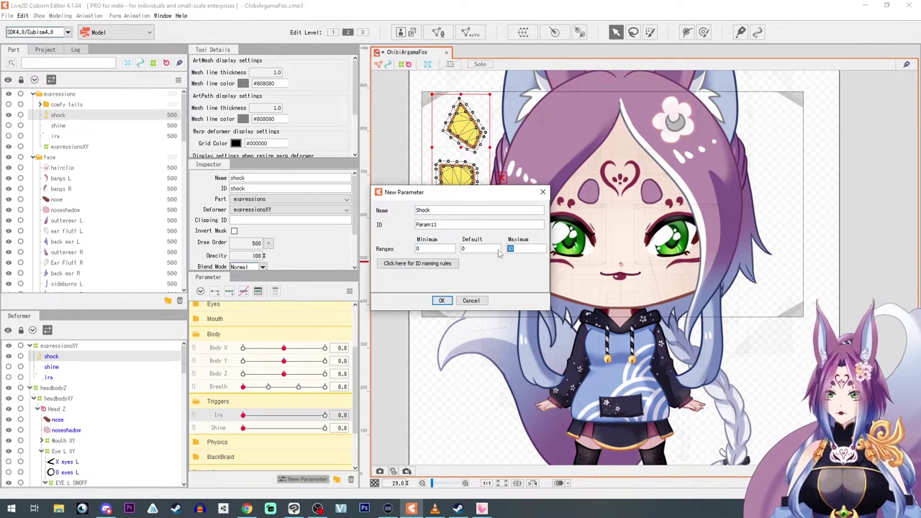
pyautogui.write('1')
pyautogui.click(441, 300)
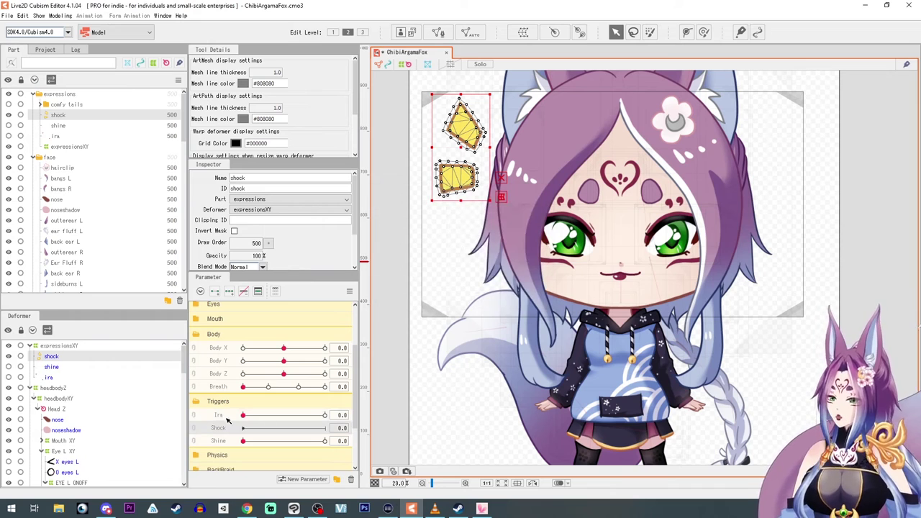
# - Key the shock marks on the Shock parameter at 0 and 1, with 0% opacity at Shock 0
pyautogui.click(214, 294)
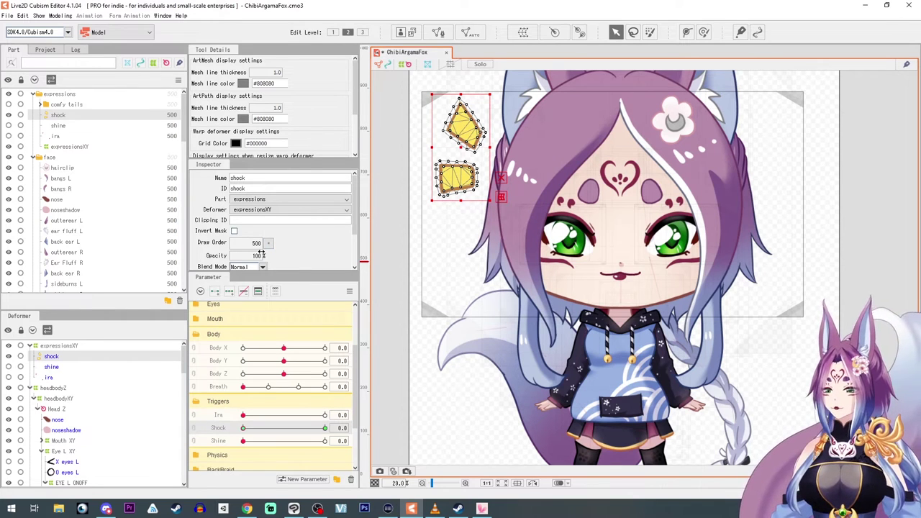
pyautogui.moveTo(260, 254); pyautogui.dragTo(261, 324)
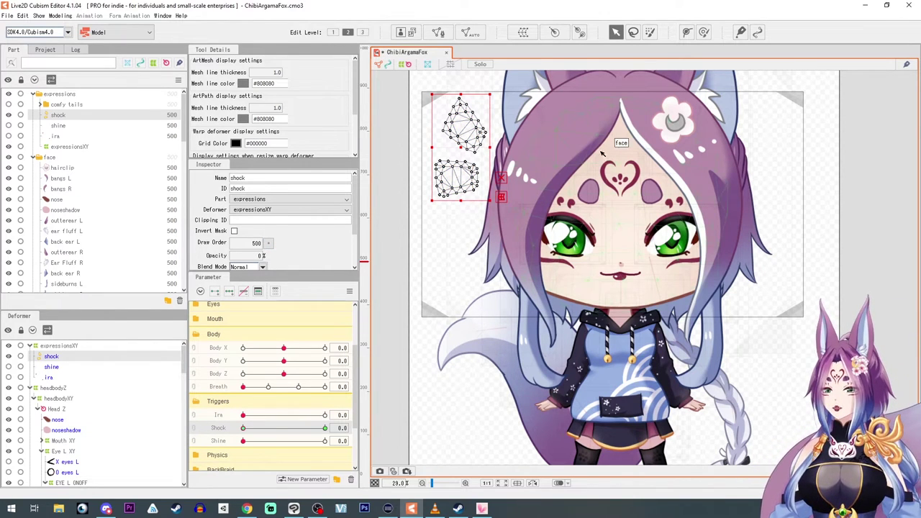
pyautogui.moveTo(431, 94); pyautogui.dragTo(511, 175)
pyautogui.moveTo(244, 429); pyautogui.dragTo(381, 435)
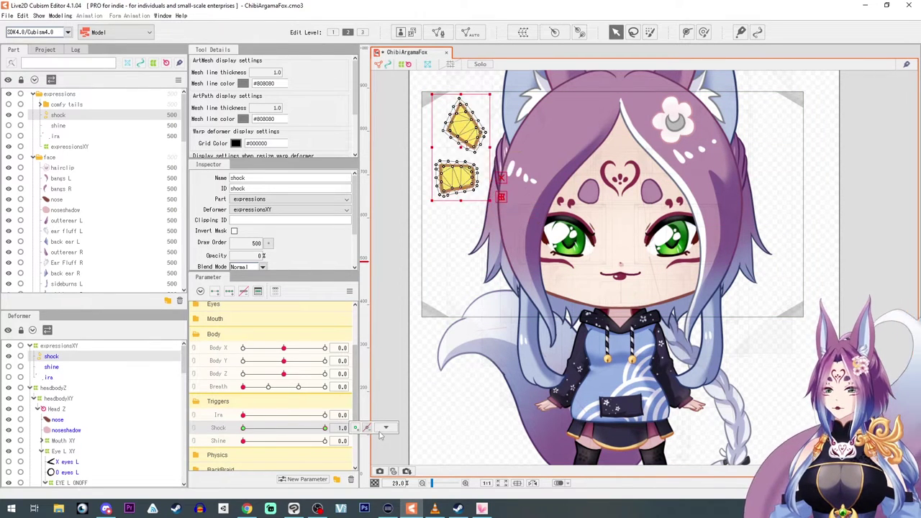
pyautogui.click(385, 428)
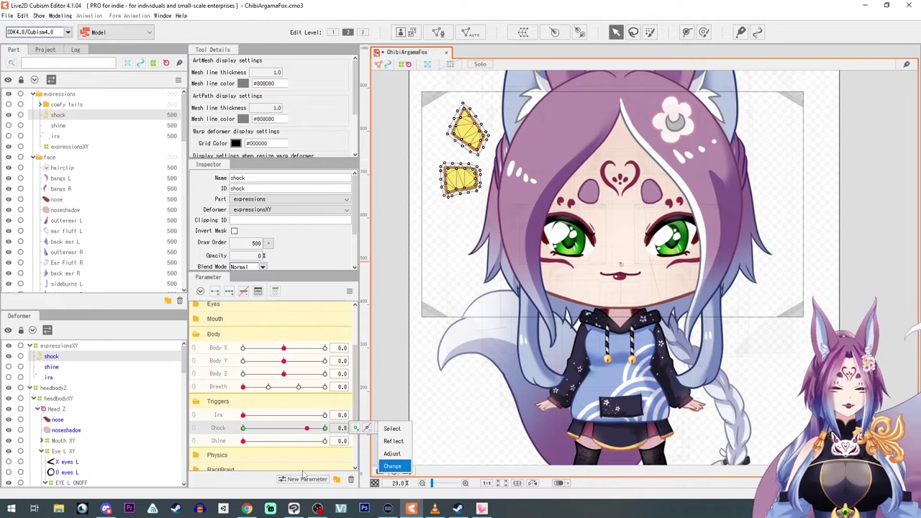
# - Show both O eyes and key O eyes L on the Shock parameter, with 0% opacity at Shock 0
pyautogui.scroll(-2, 63, 180)
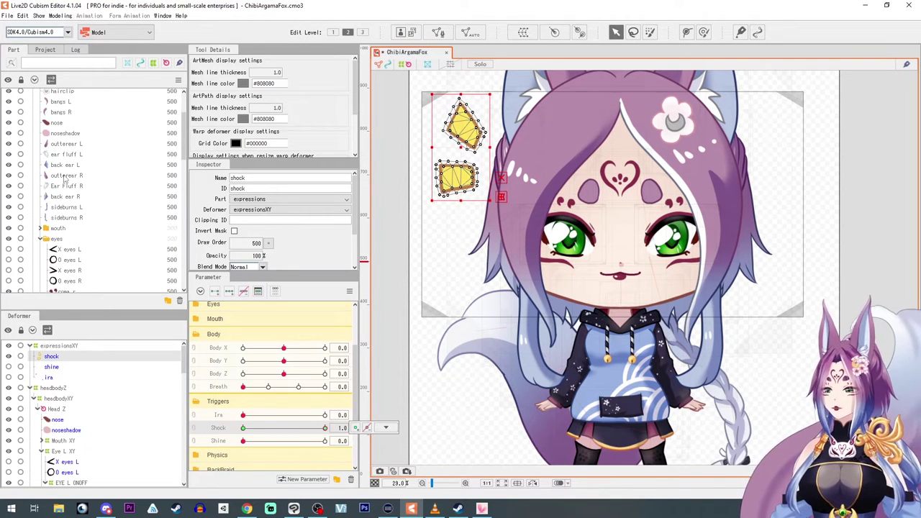
pyautogui.click(9, 281)
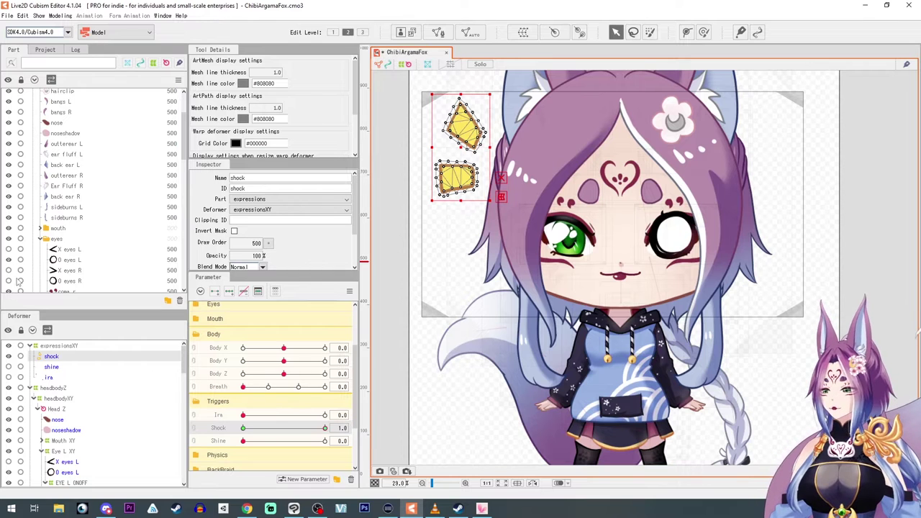
pyautogui.click(66, 260)
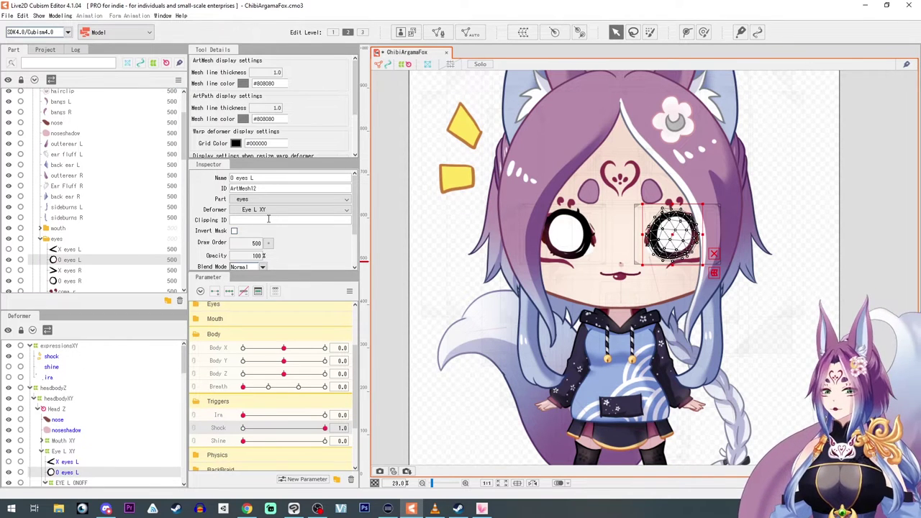
pyautogui.click(219, 292)
pyautogui.moveTo(270, 437); pyautogui.dragTo(206, 432)
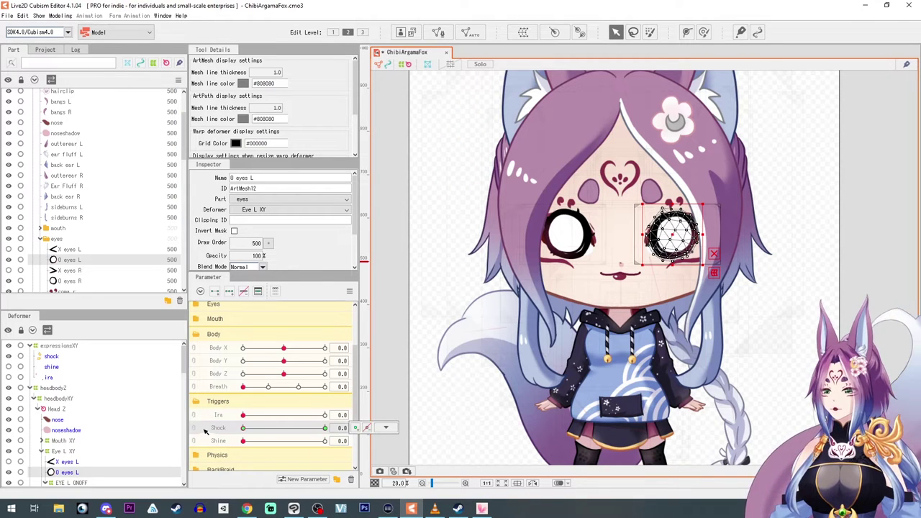
pyautogui.moveTo(258, 256); pyautogui.dragTo(188, 256)
# - Key O eyes R on the Shock parameter at 0 and 1, setting its opacity to 0% at Shock 0
pyautogui.click(67, 281)
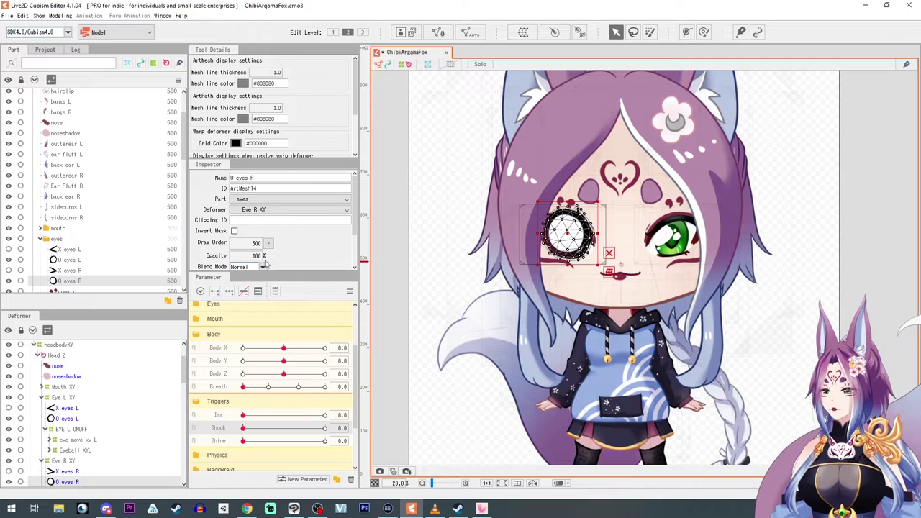
pyautogui.click(215, 292)
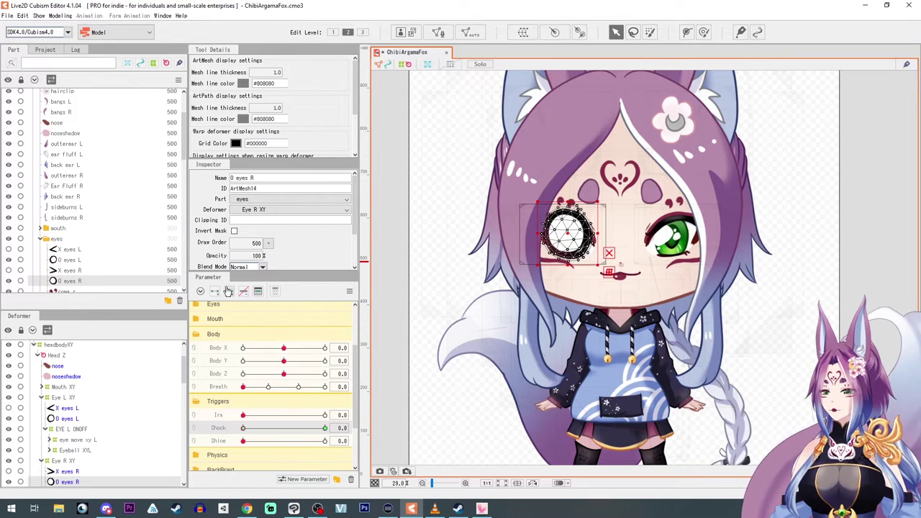
pyautogui.click(257, 256)
pyautogui.write('0')
pyautogui.press('Return')
pyautogui.moveTo(249, 428); pyautogui.dragTo(119, 426)
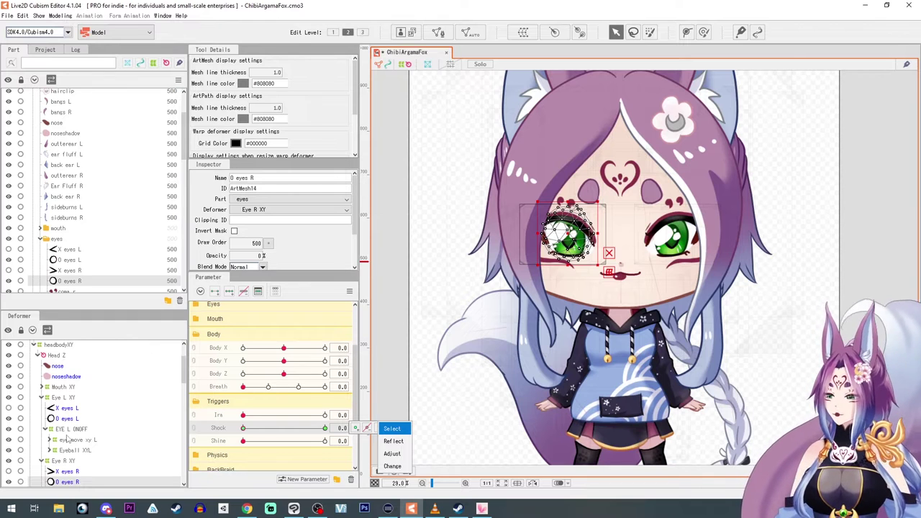
pyautogui.press('Escape')
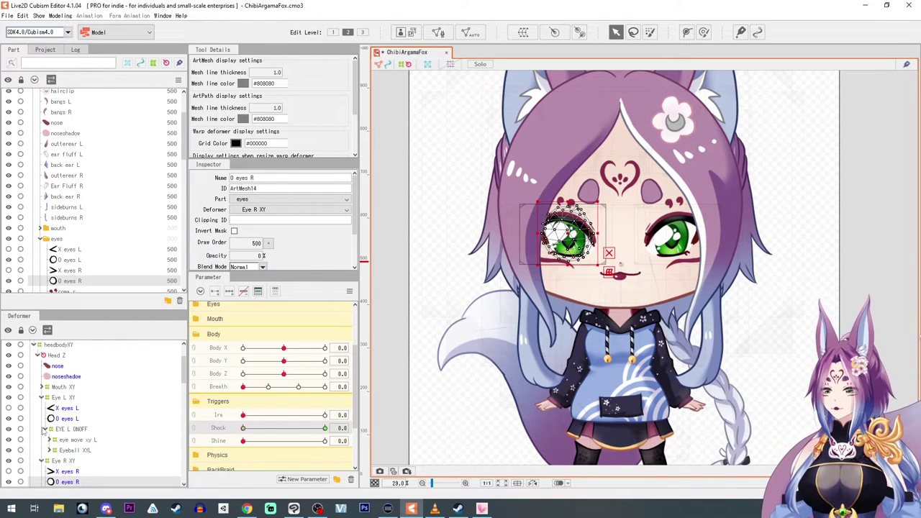
# - Key the EYE L ONOFF deformer on the Shock parameter and set its opacity to 0% at Shock 1.0
pyautogui.click(70, 430)
pyautogui.moveTo(253, 428); pyautogui.dragTo(405, 443)
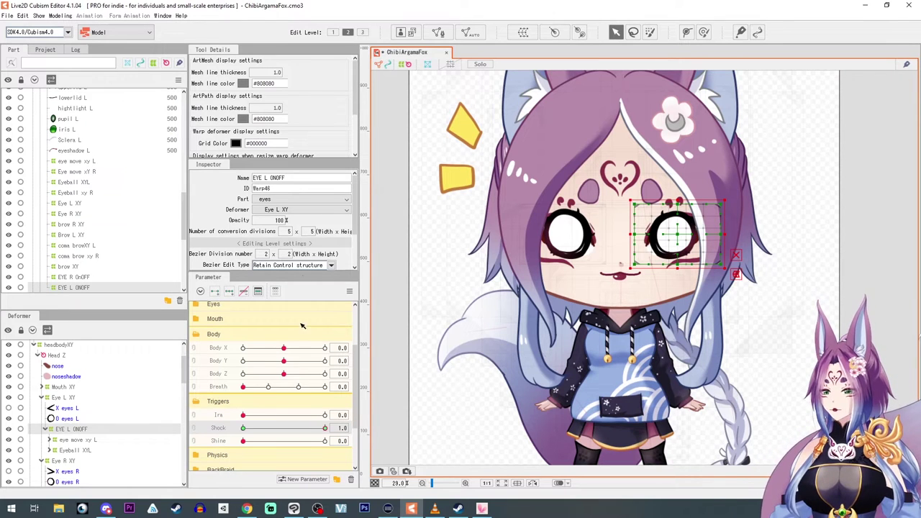
pyautogui.moveTo(266, 218); pyautogui.dragTo(343, 221)
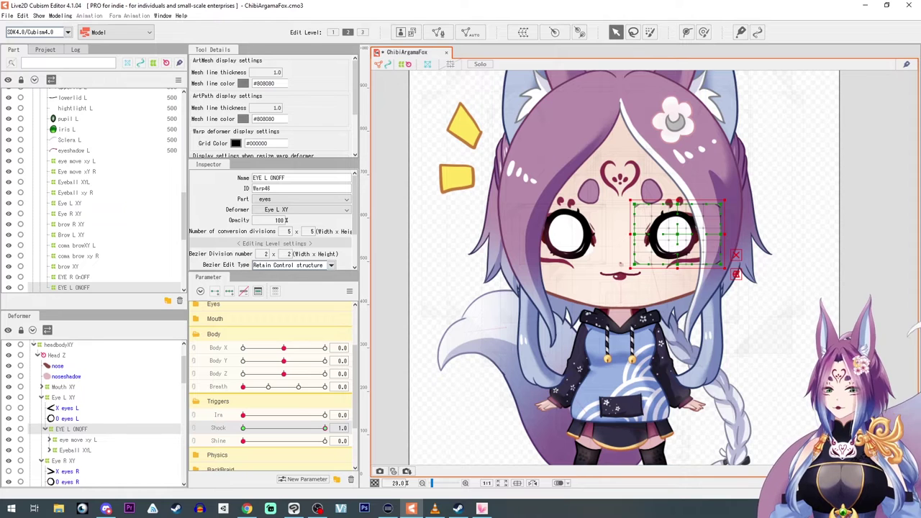
pyautogui.moveTo(342, 220); pyautogui.dragTo(270, 221)
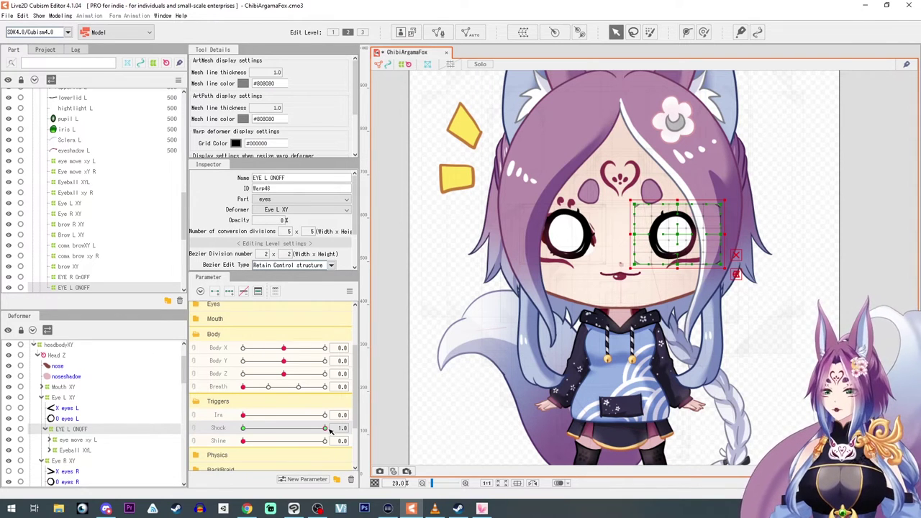
pyautogui.moveTo(322, 430)
pyautogui.mouseDown()
pyautogui.moveTo(313, 429)
pyautogui.moveTo(325, 429)
pyautogui.mouseUp()
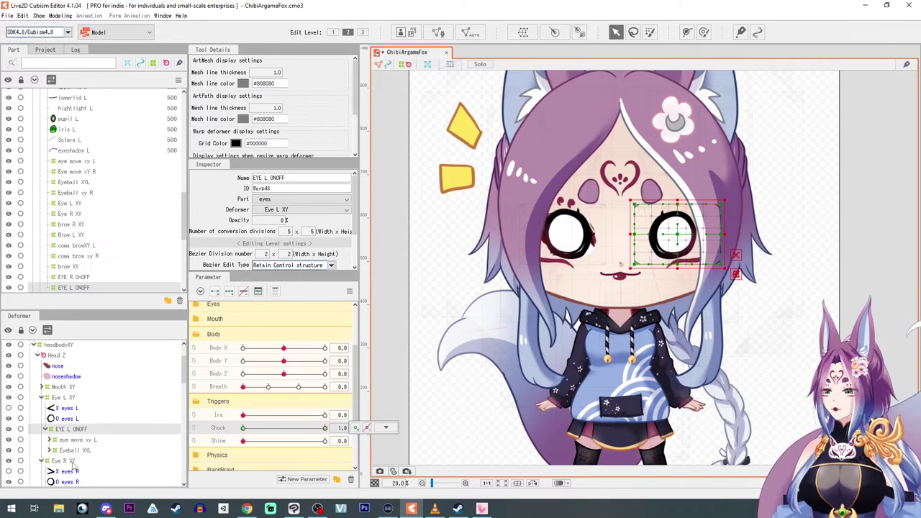
# - Key the EYE R OnOFF deformer on Shock with 0% opacity at 1.0, and return Shock to 0
pyautogui.scroll(-3, 74, 466)
pyautogui.click(72, 416)
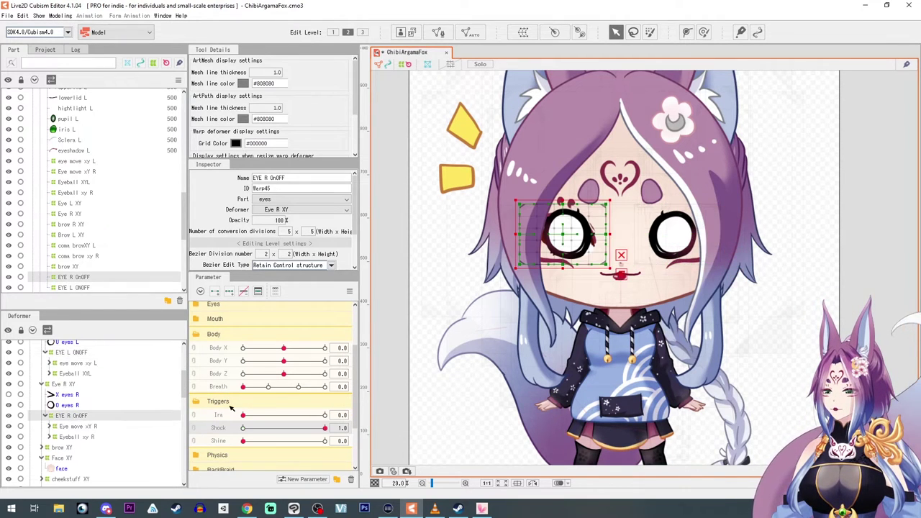
pyautogui.click(217, 291)
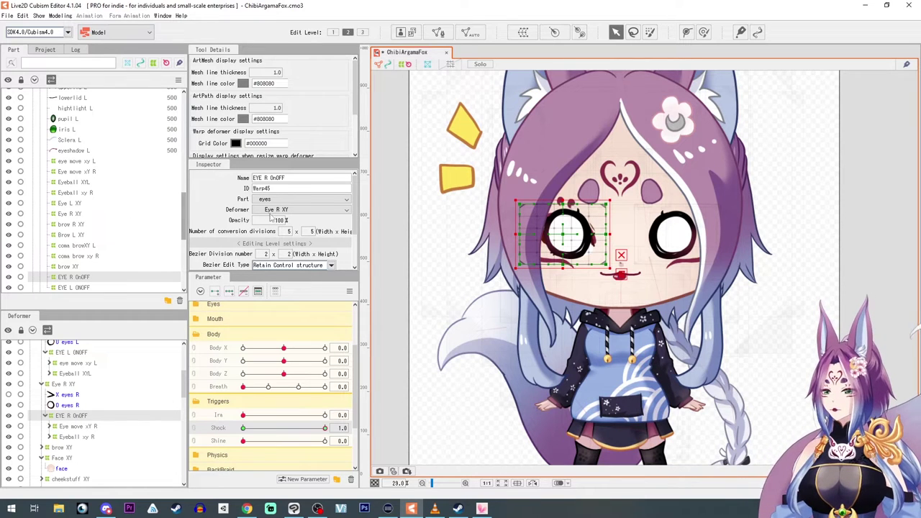
pyautogui.click(281, 220)
pyautogui.write('0')
pyautogui.press('Return')
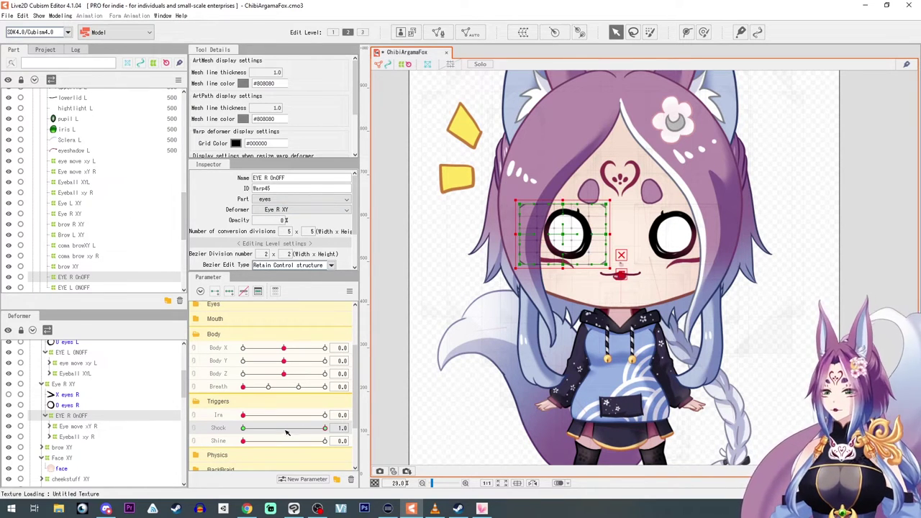
pyautogui.moveTo(324, 429); pyautogui.dragTo(145, 434)
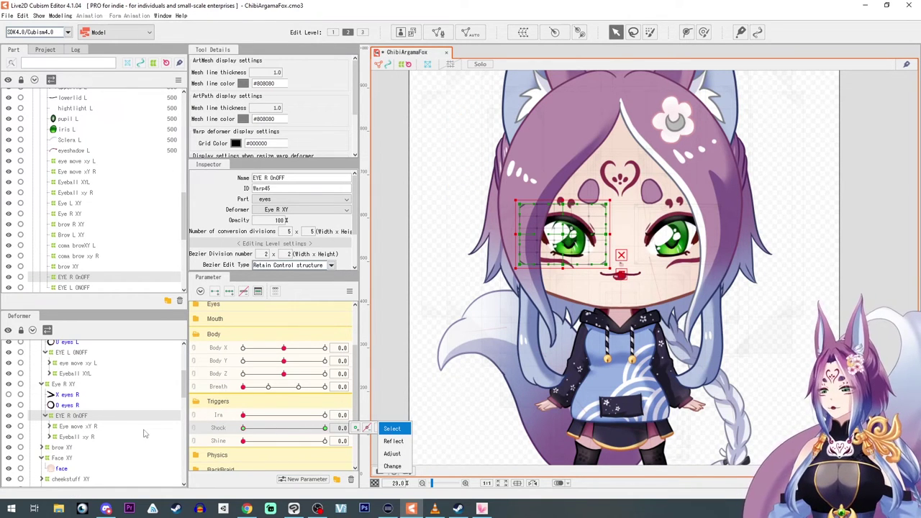
# - Duplicate the coma L and coma r brow marks within the eyes part
pyautogui.click(49, 427)
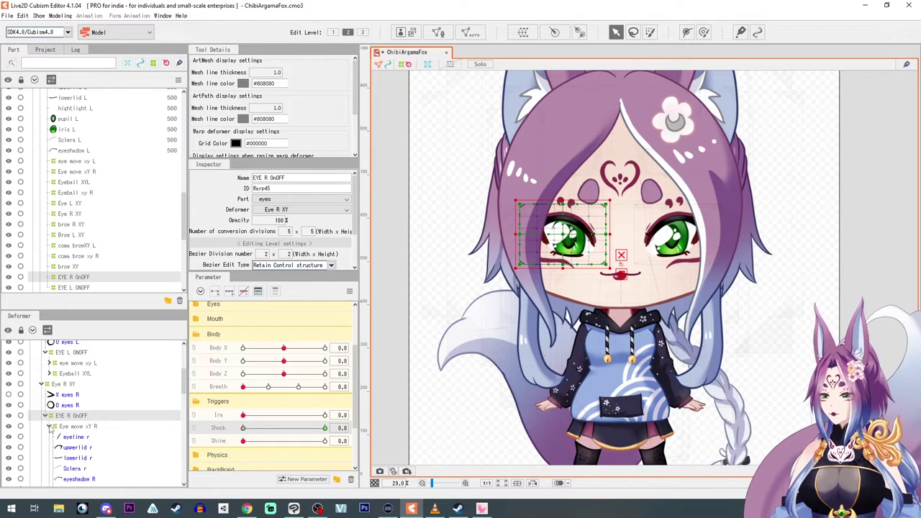
pyautogui.click(50, 426)
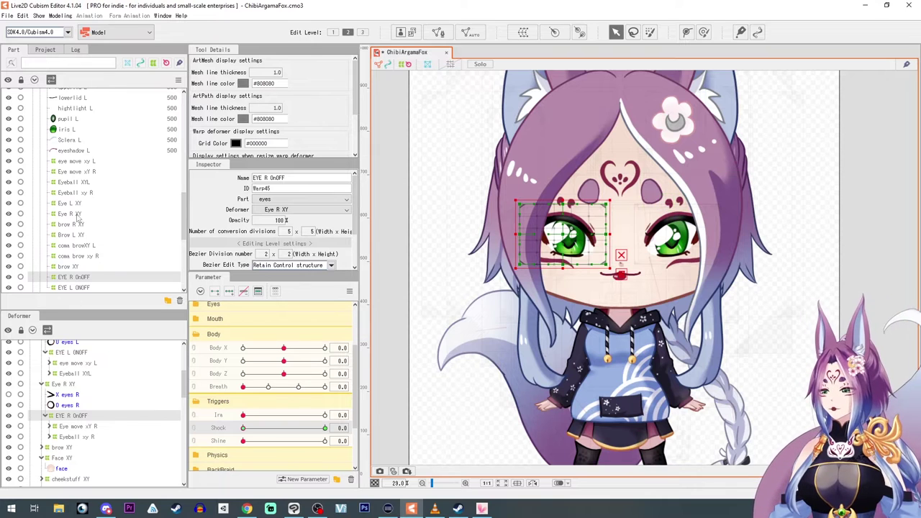
pyautogui.scroll(-5, 75, 223)
pyautogui.scroll(5, 74, 235)
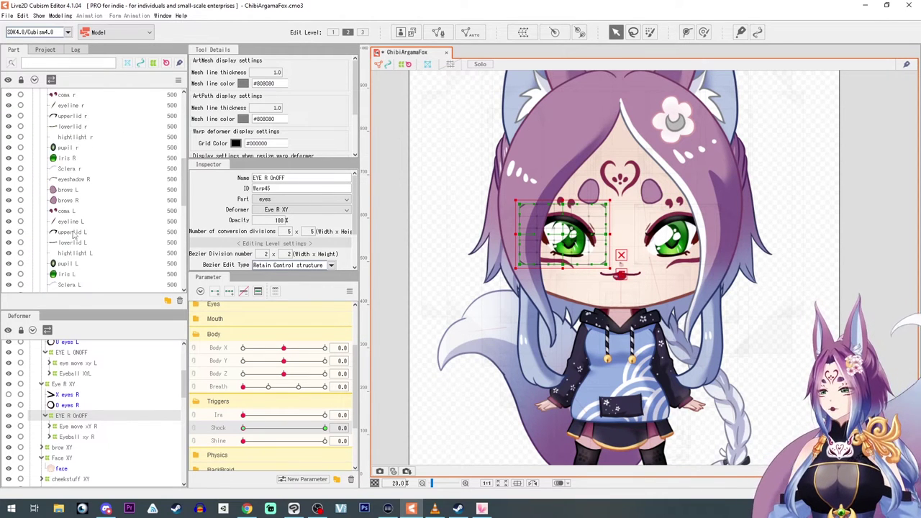
pyautogui.click(64, 211)
pyautogui.scroll(1, 60, 222)
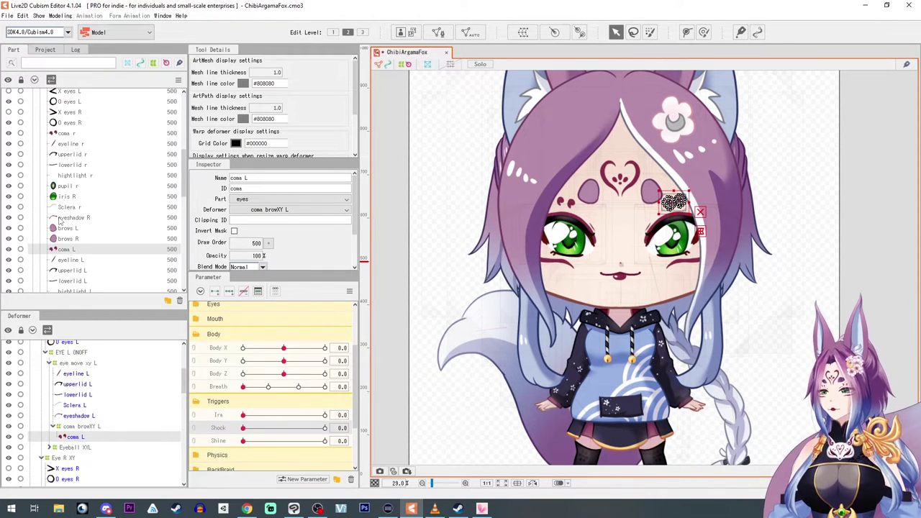
pyautogui.keyDown('ctrl'); pyautogui.click(64, 135); pyautogui.keyUp('ctrl')
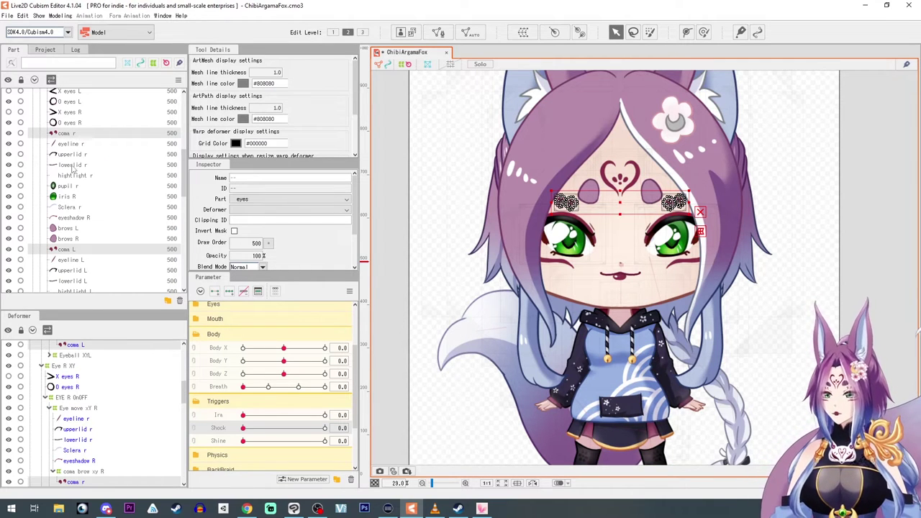
pyautogui.hotkey('ctrl', 'v')
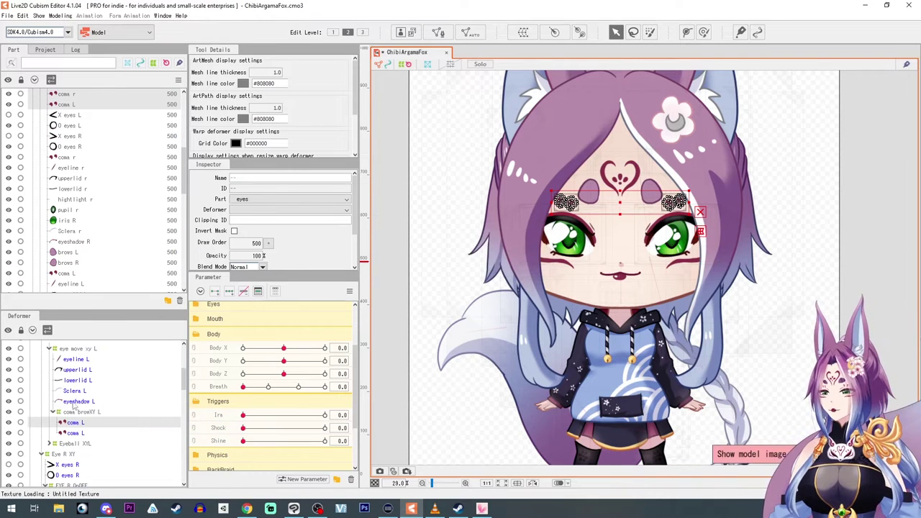
pyautogui.scroll(5, 44, 225)
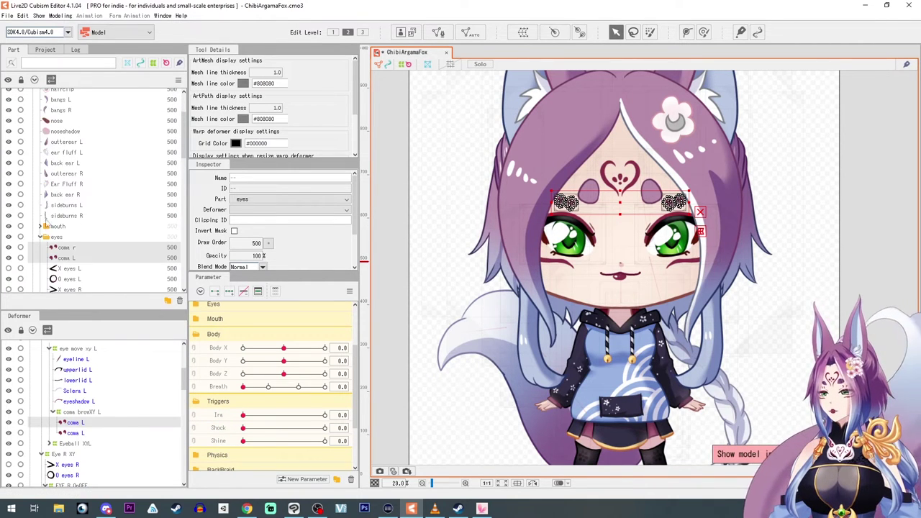
# - Move the duplicated coma marks into the expressions part and delete coma L's keys on EyeL Open and EyeL Smile
pyautogui.moveTo(63, 250); pyautogui.dragTo(83, 132)
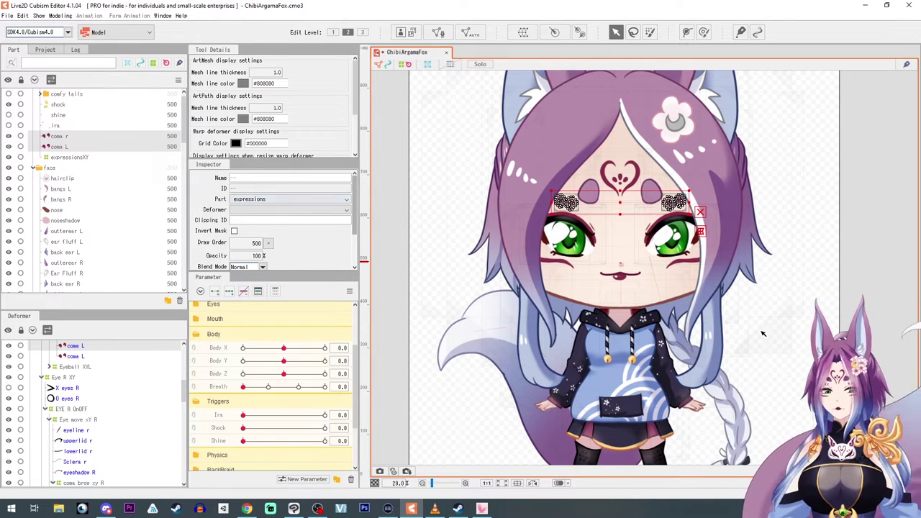
pyautogui.click(781, 247)
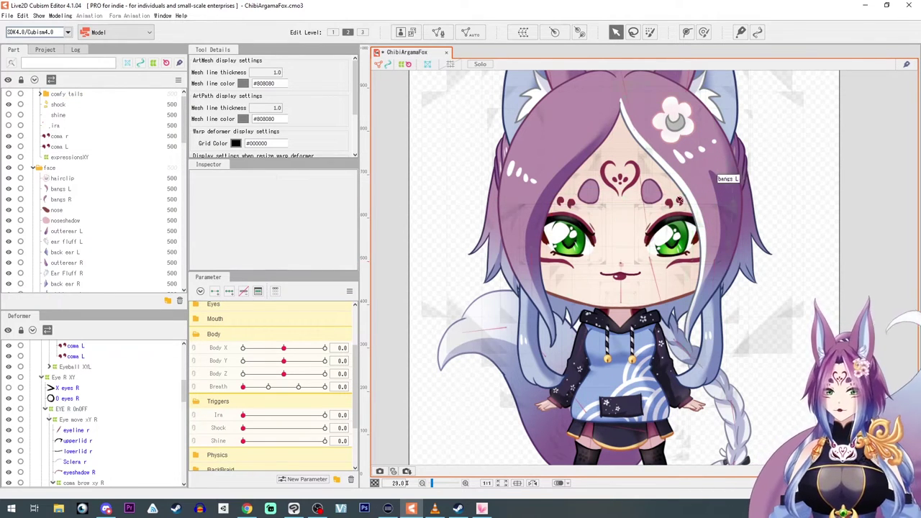
pyautogui.click(683, 204)
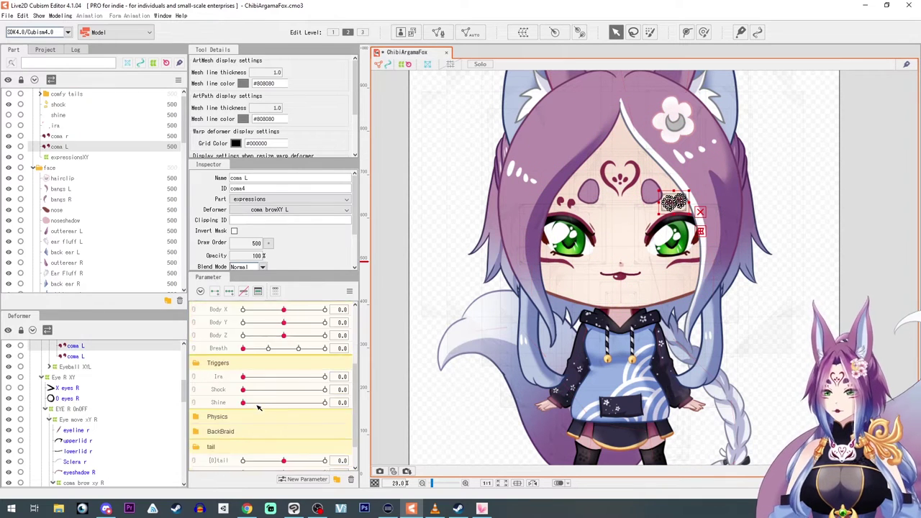
pyautogui.scroll(2, 257, 408)
pyautogui.click(195, 381)
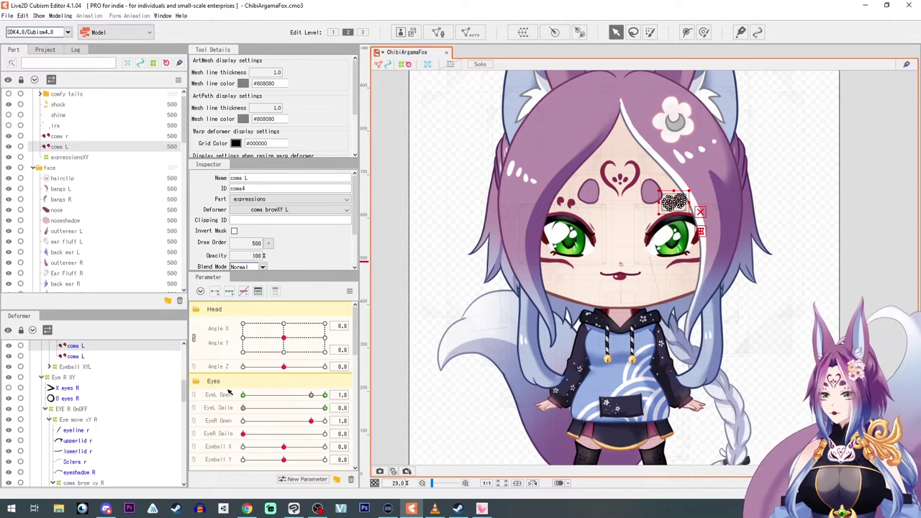
pyautogui.scroll(-1, 228, 391)
pyautogui.moveTo(311, 358)
pyautogui.mouseDown()
pyautogui.moveTo(326, 365)
pyautogui.moveTo(243, 367)
pyautogui.moveTo(314, 368)
pyautogui.moveTo(312, 357)
pyautogui.mouseUp()
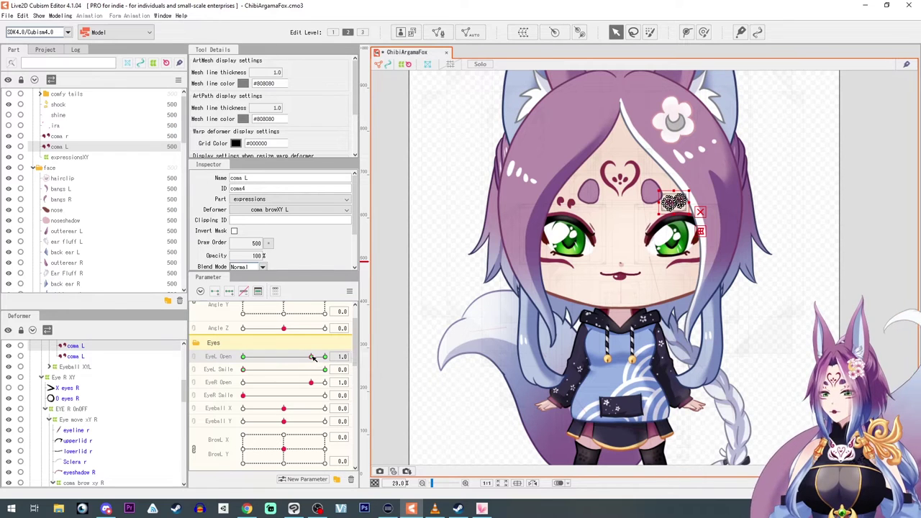
pyautogui.click(246, 295)
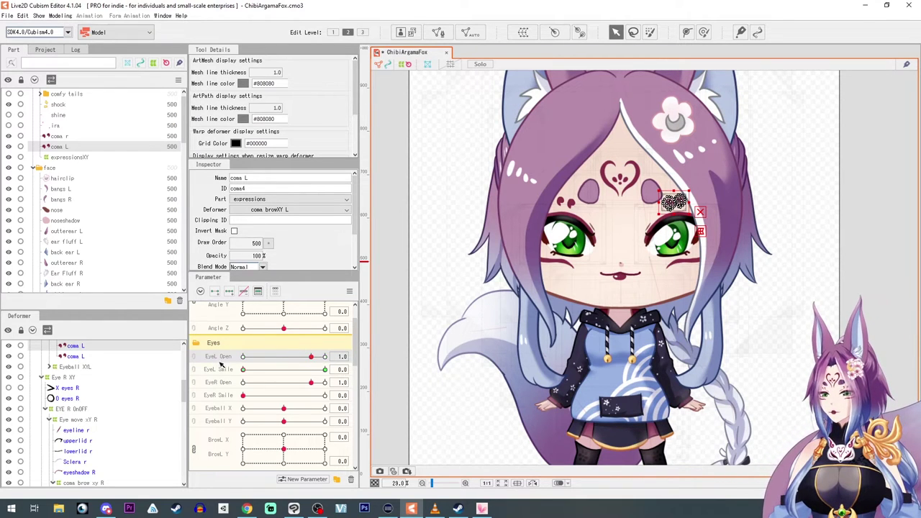
pyautogui.click(221, 368)
pyautogui.click(247, 293)
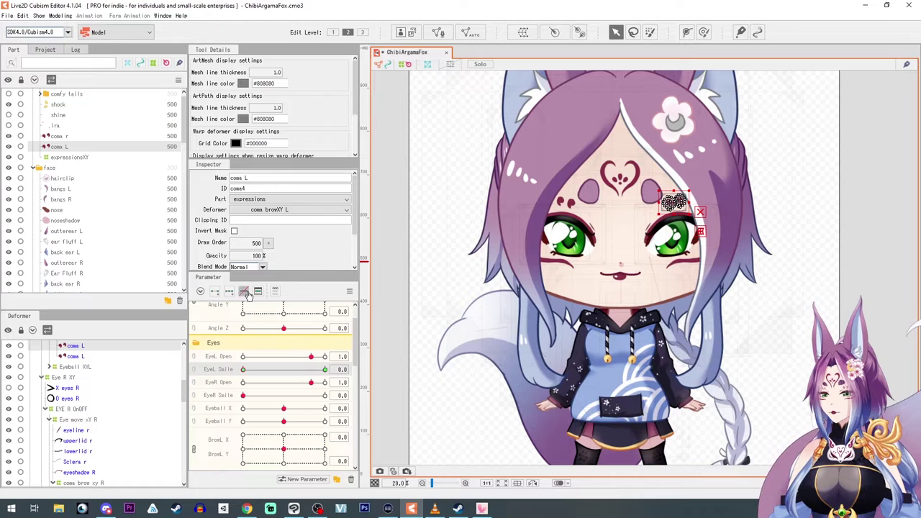
# - Delete the duplicated coma r's keys on the EyeR Open and EyeR Smile parameters
pyautogui.click(59, 136)
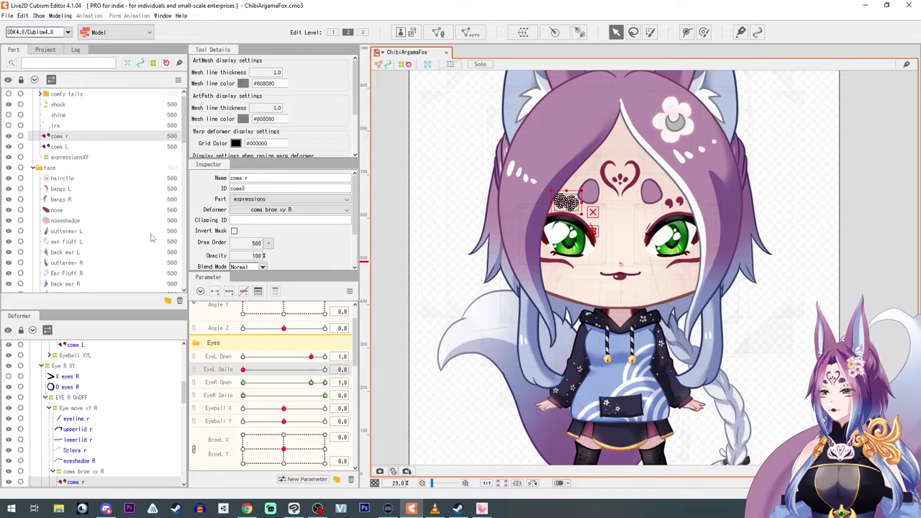
pyautogui.click(244, 293)
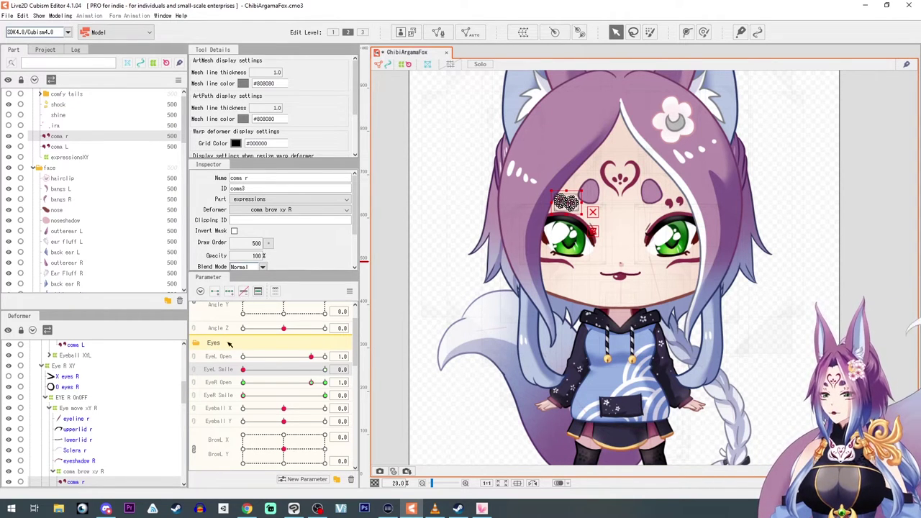
pyautogui.click(225, 386)
pyautogui.click(244, 294)
pyautogui.click(230, 395)
pyautogui.click(245, 295)
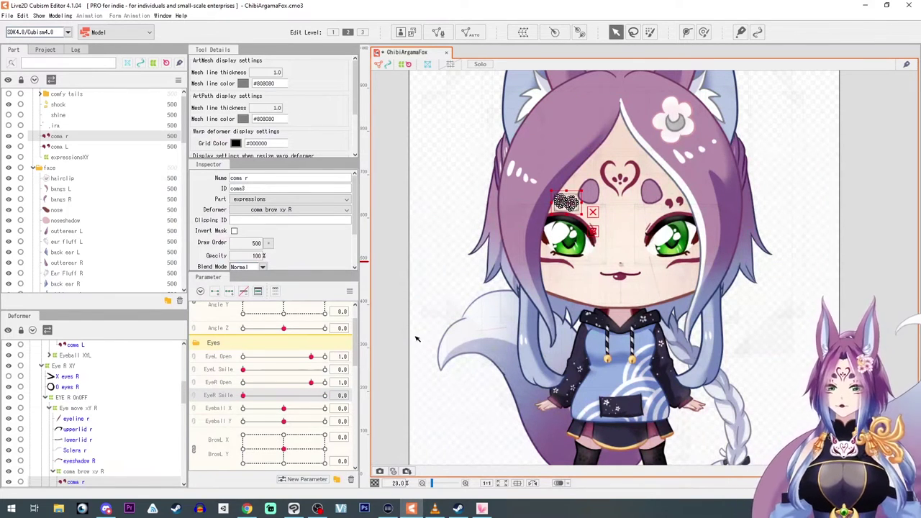
# - Key the duplicated coma r on the Shock parameter at 0 and 1, fading its opacity out at Shock 0
pyautogui.click(198, 346)
pyautogui.scroll(-3, 216, 374)
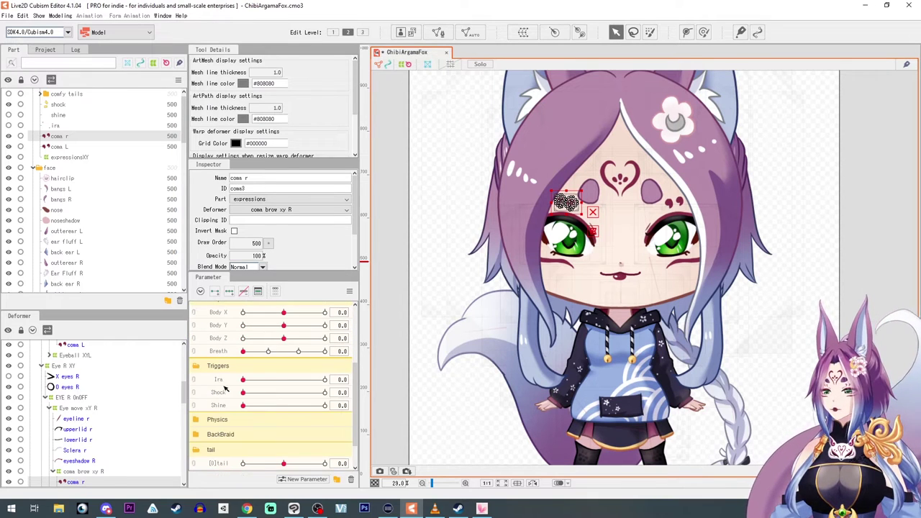
pyautogui.moveTo(243, 393)
pyautogui.mouseDown()
pyautogui.moveTo(332, 402)
pyautogui.moveTo(242, 402)
pyautogui.moveTo(306, 404)
pyautogui.moveTo(231, 383)
pyautogui.mouseUp()
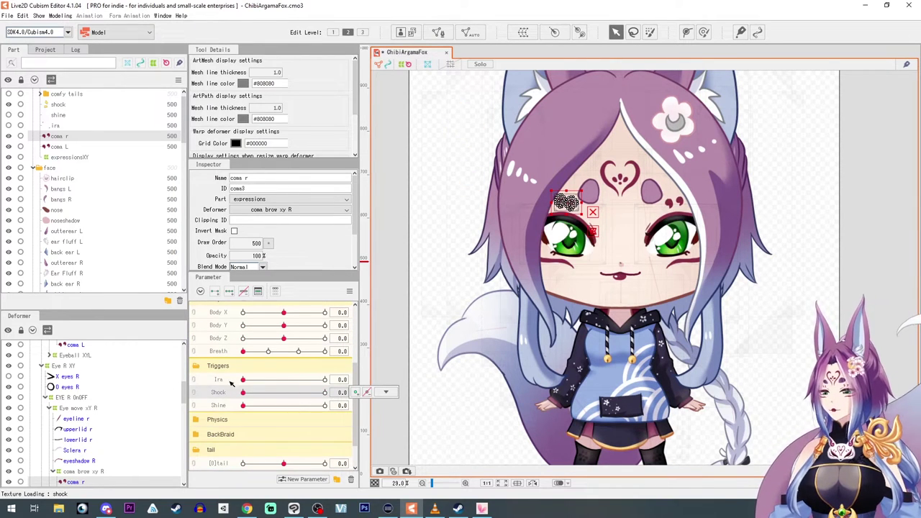
pyautogui.click(215, 292)
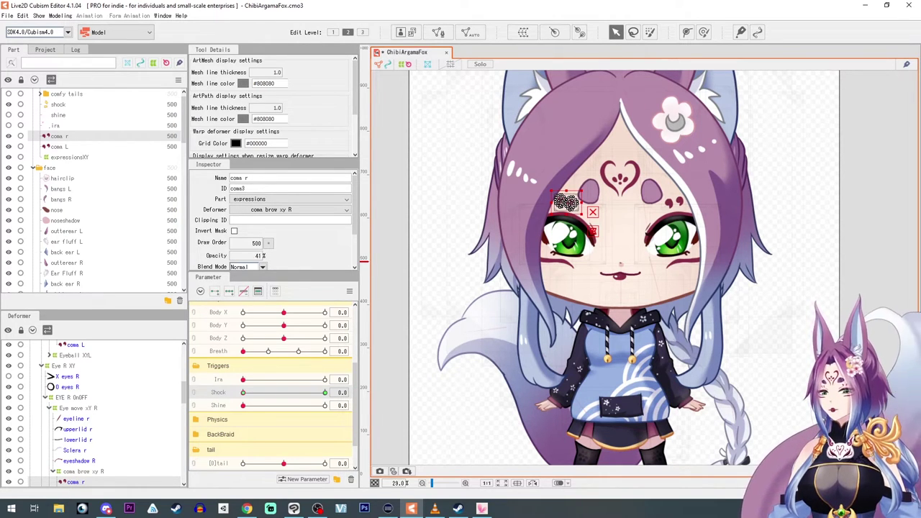
pyautogui.moveTo(248, 395); pyautogui.dragTo(325, 392)
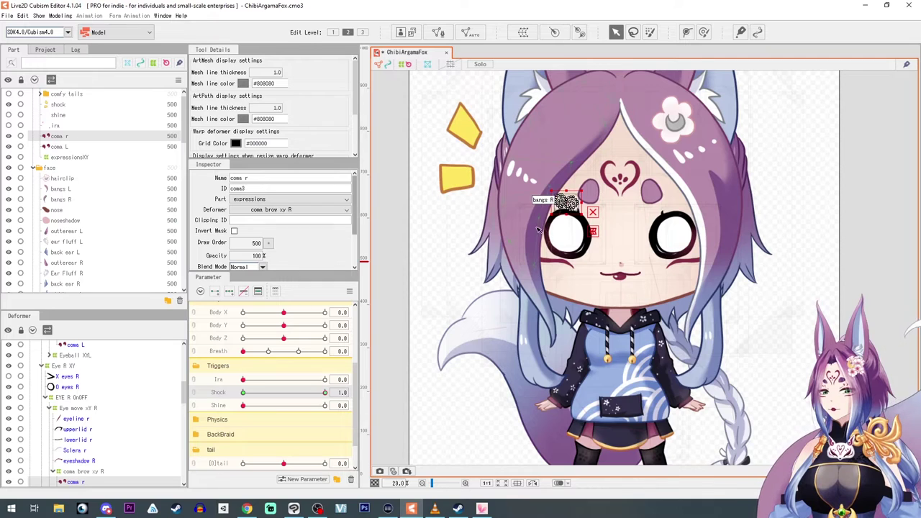
# - Set the duplicated coma r's parent deformer to Eye R XY
pyautogui.scroll(3, 540, 227)
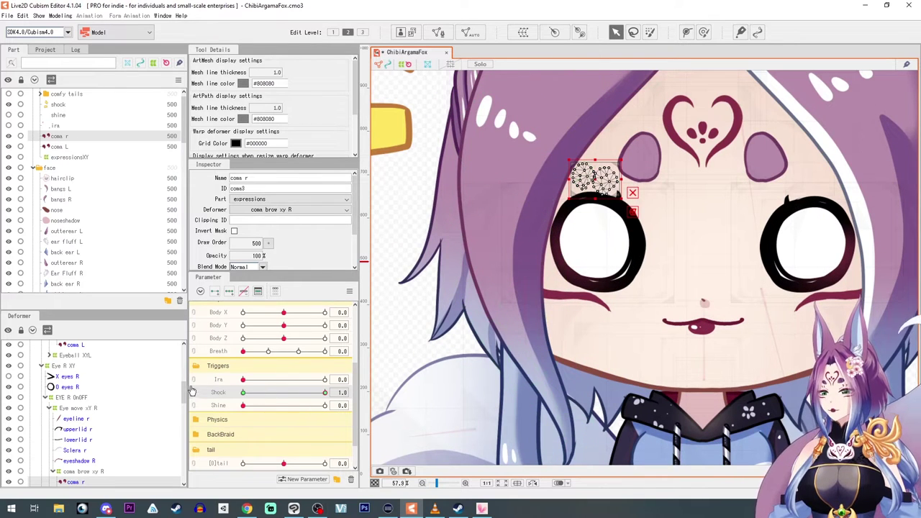
pyautogui.click(288, 209)
pyautogui.scroll(2, 287, 246)
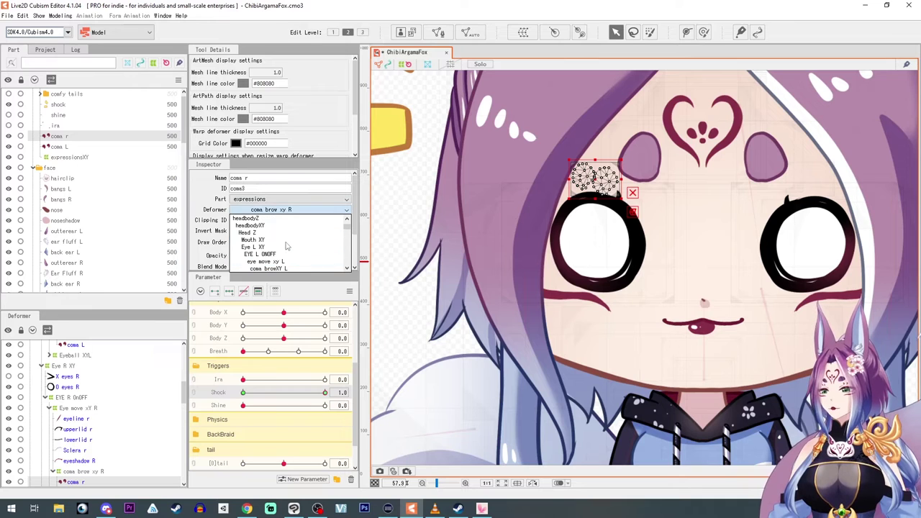
pyautogui.scroll(-1, 286, 246)
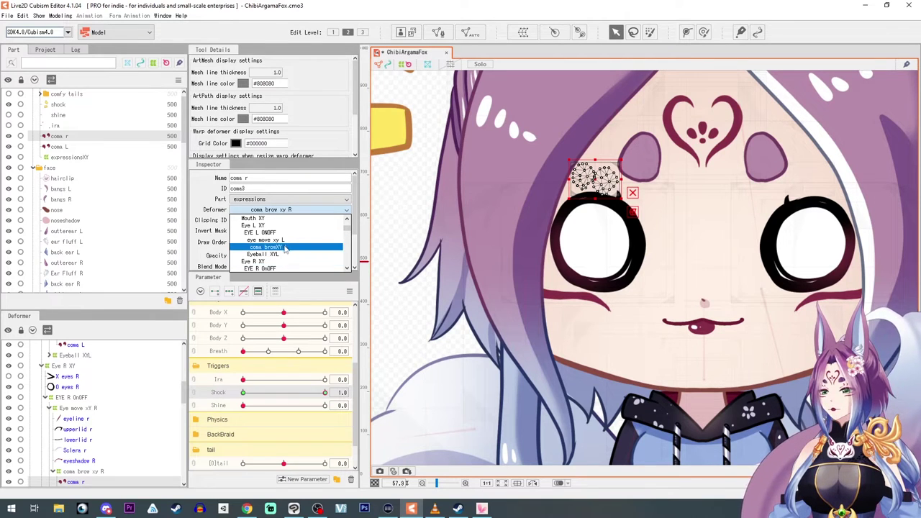
pyautogui.scroll(1, 287, 248)
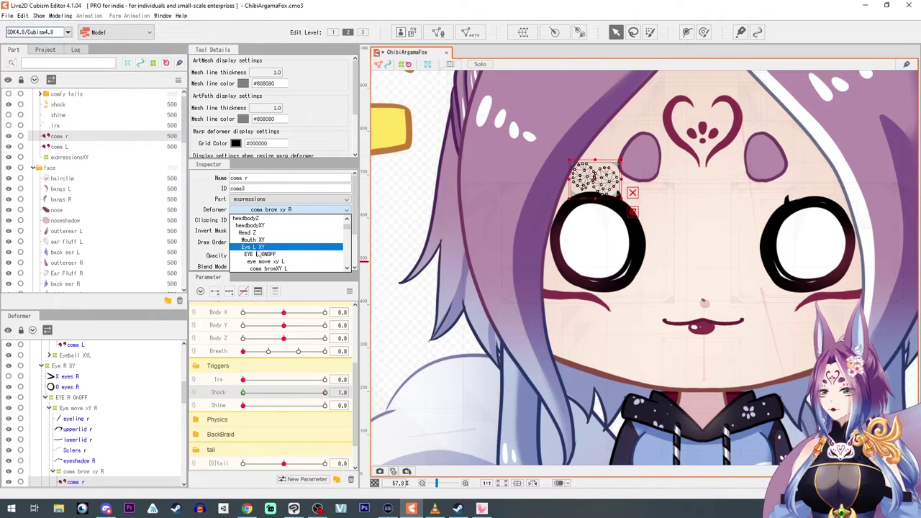
pyautogui.scroll(-2, 257, 253)
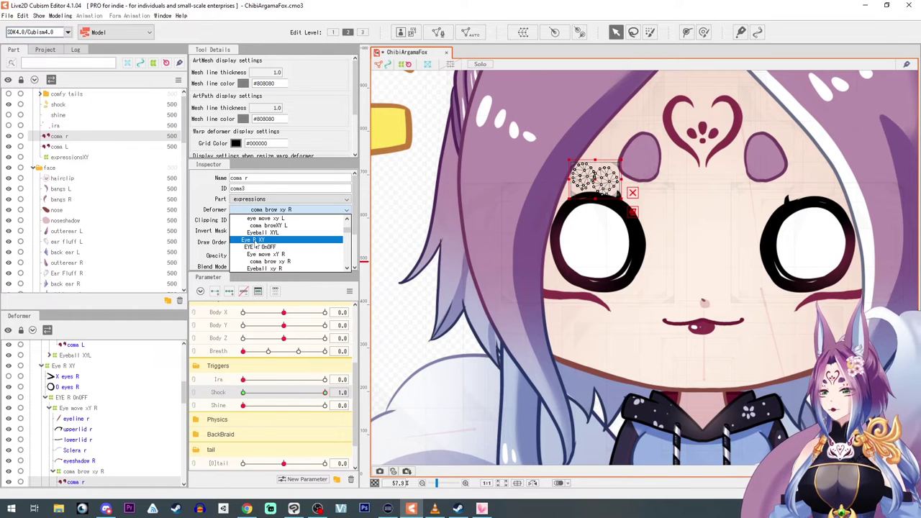
pyautogui.click(253, 239)
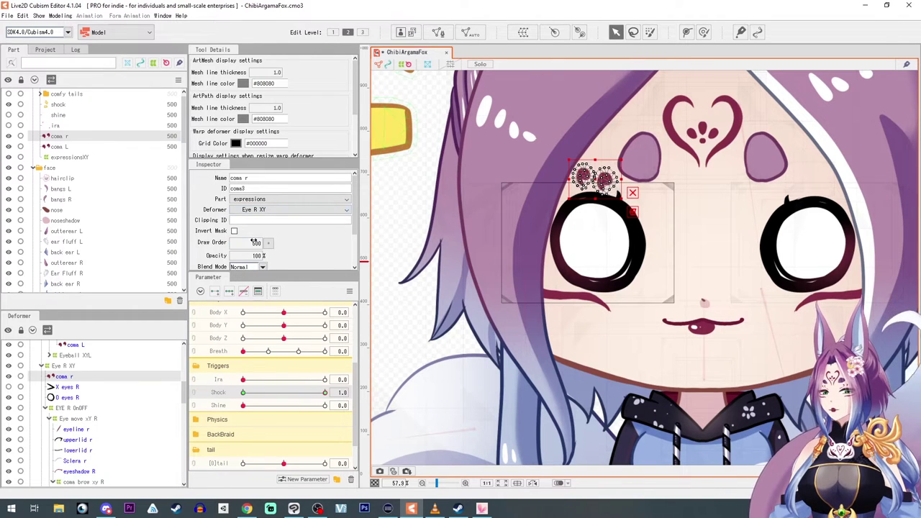
# - Set the duplicated coma L's parent deformer to Eye L XY
pyautogui.click(58, 146)
pyautogui.click(295, 209)
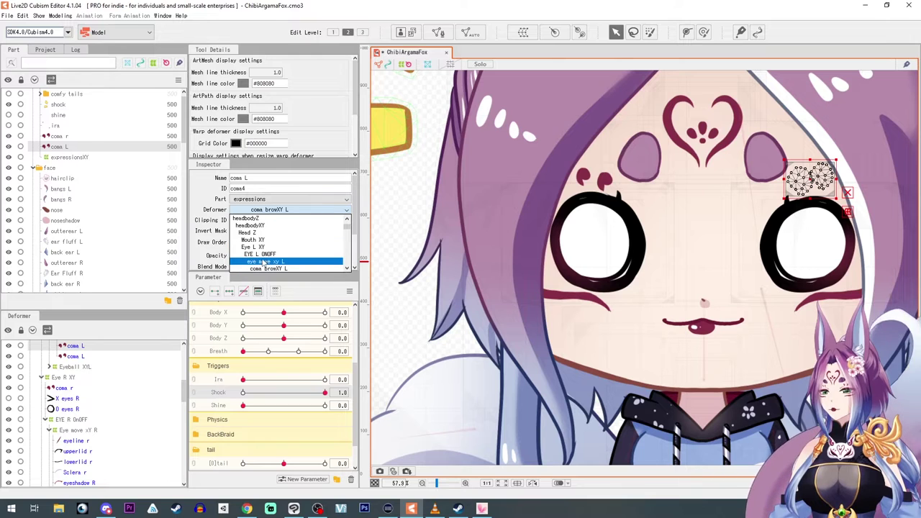
pyautogui.click(253, 247)
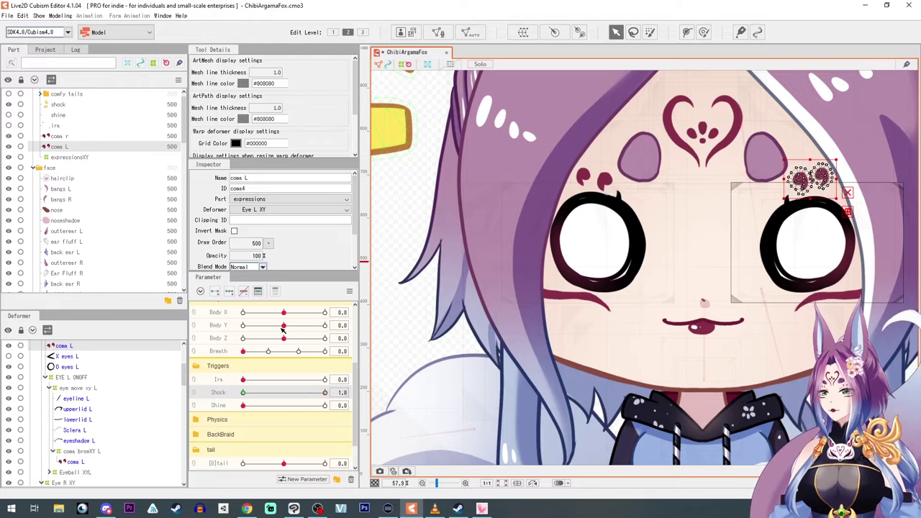
# - Key the duplicated coma L on Shock at 0 and 1 with 0% opacity at Shock 0, and return Shock to 1.0
pyautogui.moveTo(325, 393); pyautogui.dragTo(242, 393)
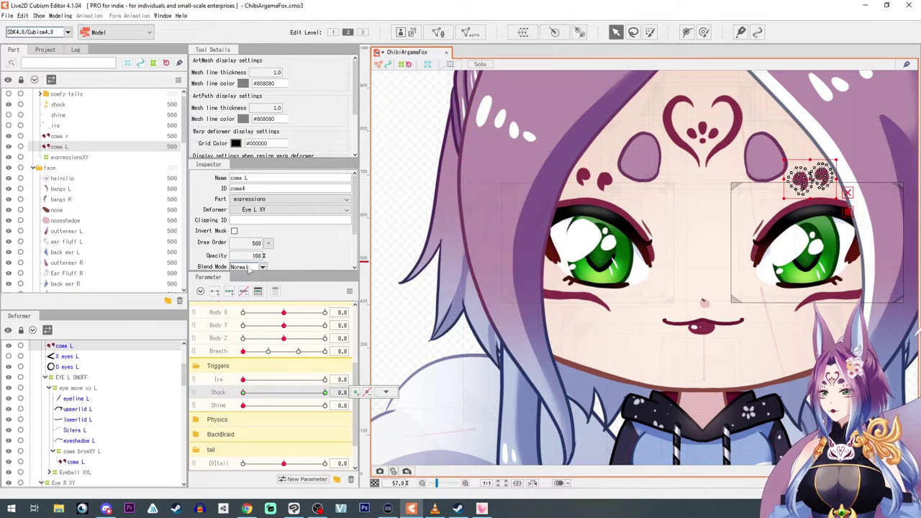
pyautogui.moveTo(324, 392); pyautogui.dragTo(498, 412)
pyautogui.scroll(-3, 767, 351)
pyautogui.moveTo(764, 355); pyautogui.dragTo(730, 344)
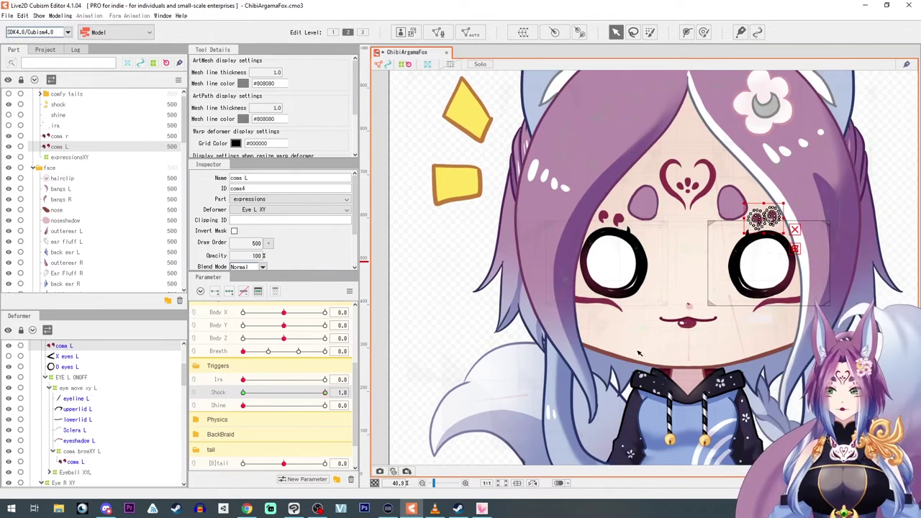
# - Check how the shocked face follows the head's Angle X and Angle Y movement with Shock at 1.0
pyautogui.scroll(2, 283, 337)
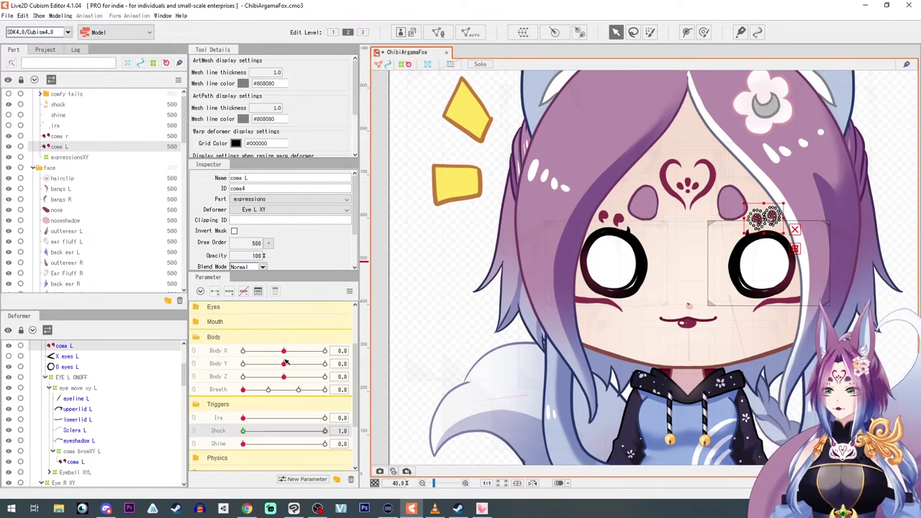
pyautogui.click(196, 309)
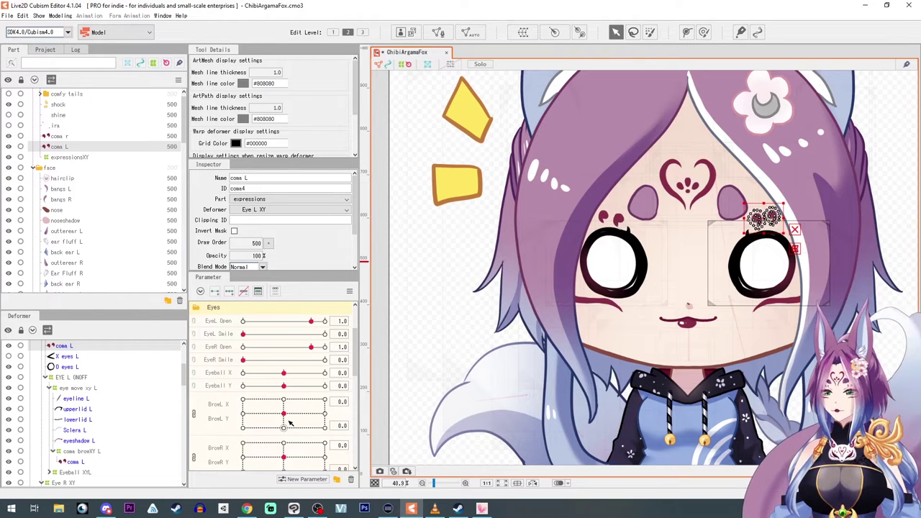
pyautogui.scroll(-4, 504, 373)
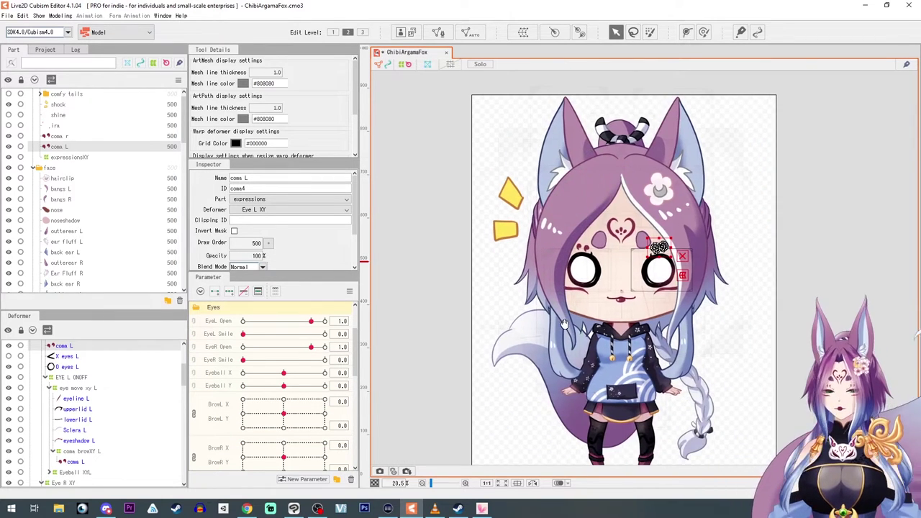
pyautogui.click(201, 308)
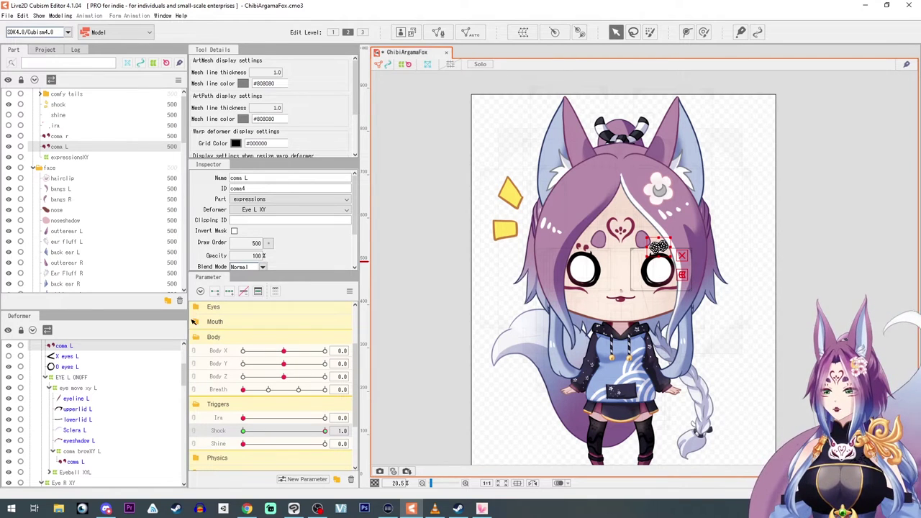
pyautogui.scroll(2, 221, 369)
pyautogui.moveTo(284, 338)
pyautogui.mouseDown()
pyautogui.moveTo(240, 346)
pyautogui.moveTo(324, 327)
pyautogui.moveTo(408, 326)
pyautogui.moveTo(251, 352)
pyautogui.moveTo(284, 337)
pyautogui.mouseUp()
pyautogui.scroll(-1, 287, 443)
pyautogui.scroll(-2, 288, 443)
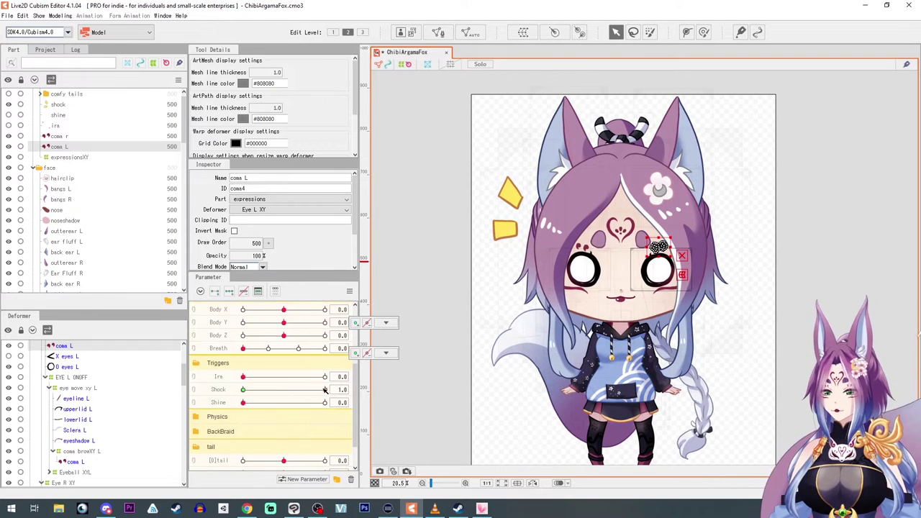
# - Test Shock between 0 and 1 with the head turned aside at Angle Y -30, then return Shock and both head angles to 0
pyautogui.moveTo(325, 390); pyautogui.dragTo(229, 381)
pyautogui.scroll(3, 249, 356)
pyautogui.moveTo(284, 340); pyautogui.dragTo(119, 364)
pyautogui.scroll(-1, 252, 420)
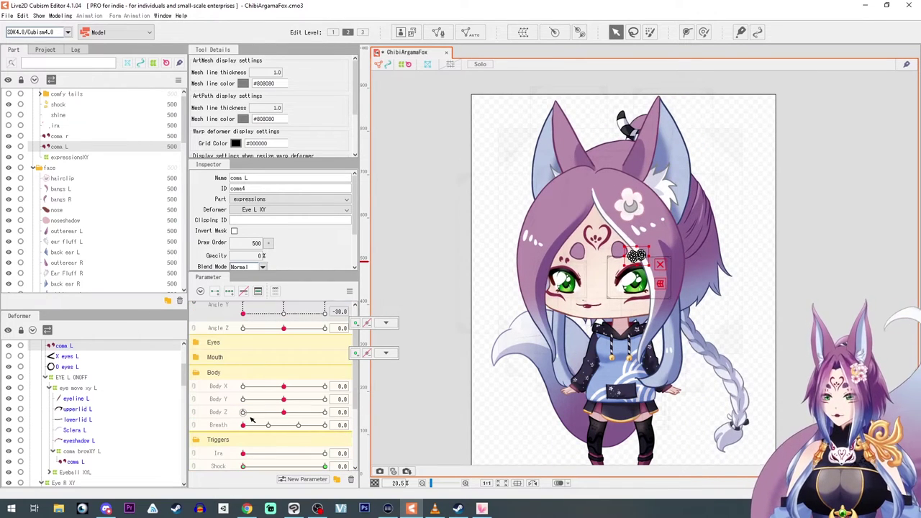
pyautogui.moveTo(243, 467); pyautogui.dragTo(479, 450)
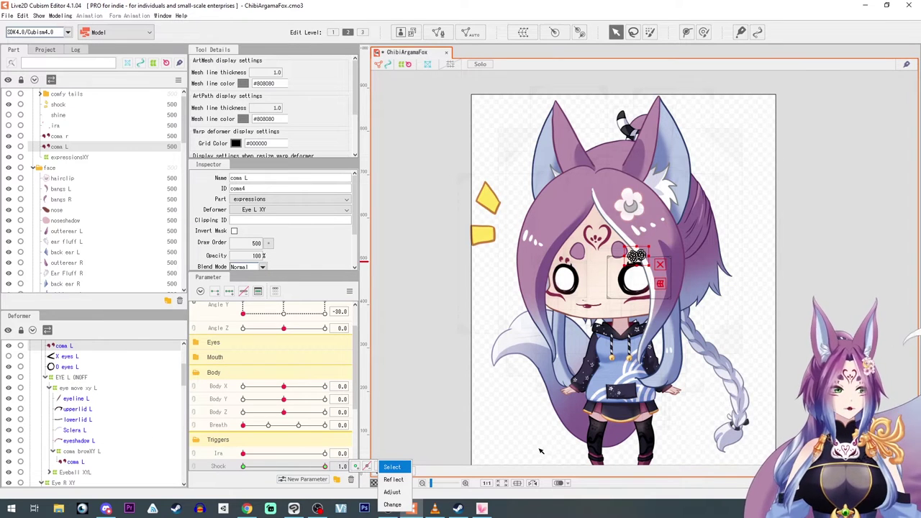
pyautogui.moveTo(541, 452); pyautogui.dragTo(2, 432)
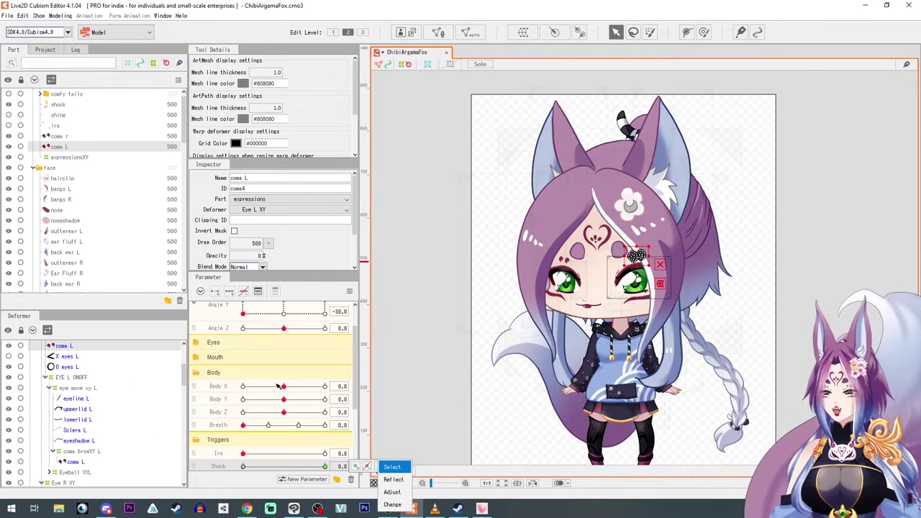
pyautogui.scroll(2, 278, 386)
pyautogui.click(283, 339)
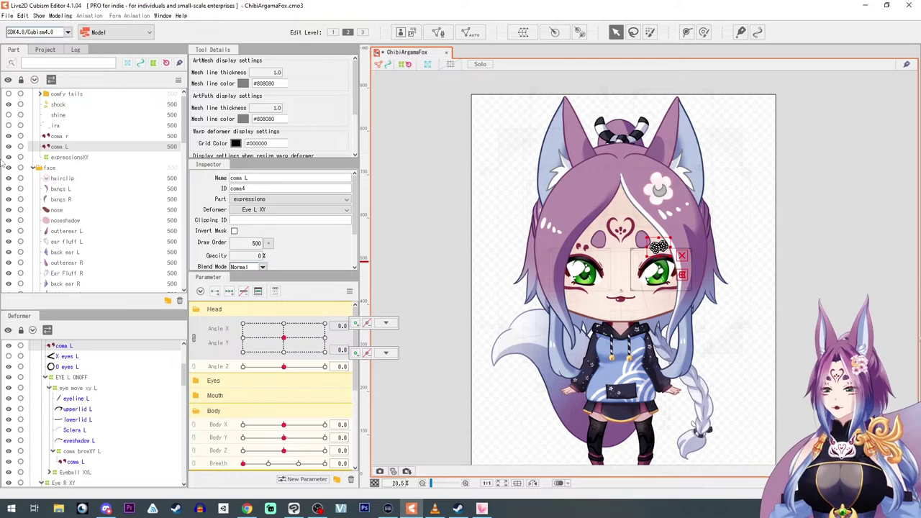
# - Show the X eyes L and X eyes R parts in the eyes folder
pyautogui.scroll(-3, 36, 244)
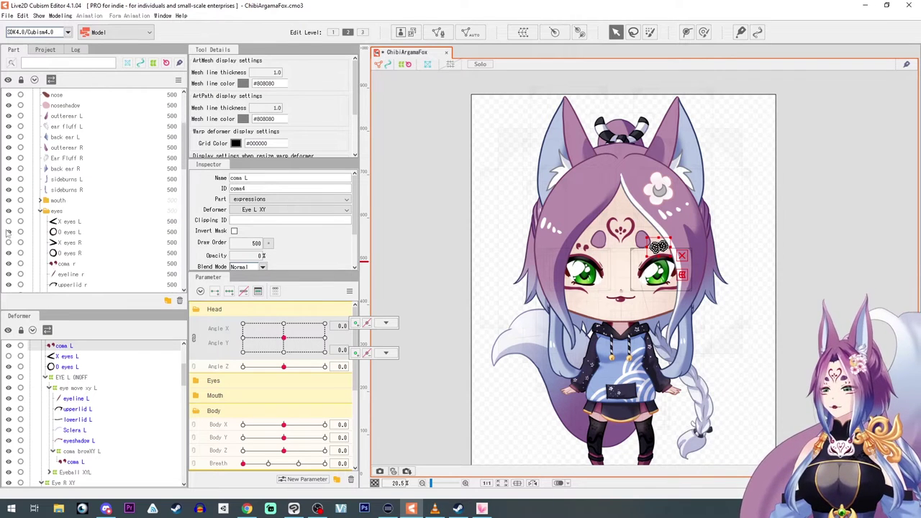
pyautogui.click(8, 221)
pyautogui.click(8, 242)
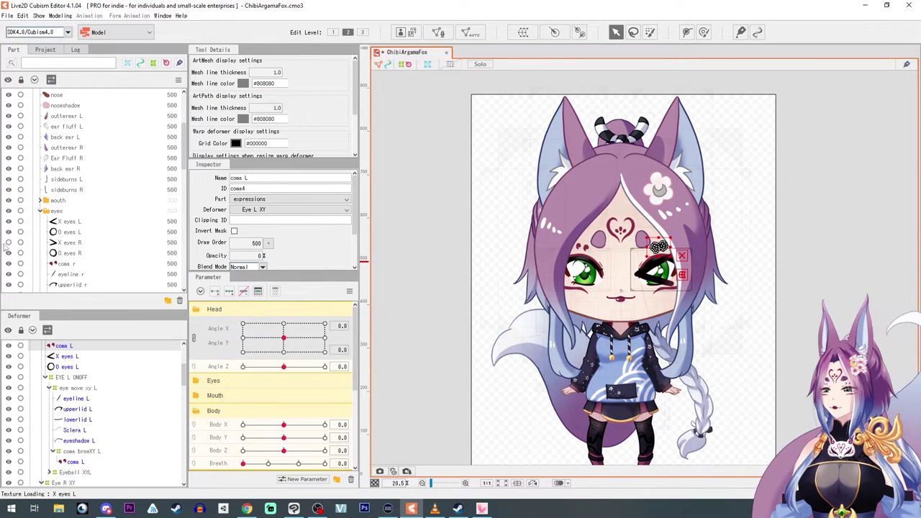
# - Create a new parameter XEyes with minimum 0, default 0 and maximum 1 while X eyes L is selected
pyautogui.click(64, 223)
pyautogui.scroll(-4, 245, 409)
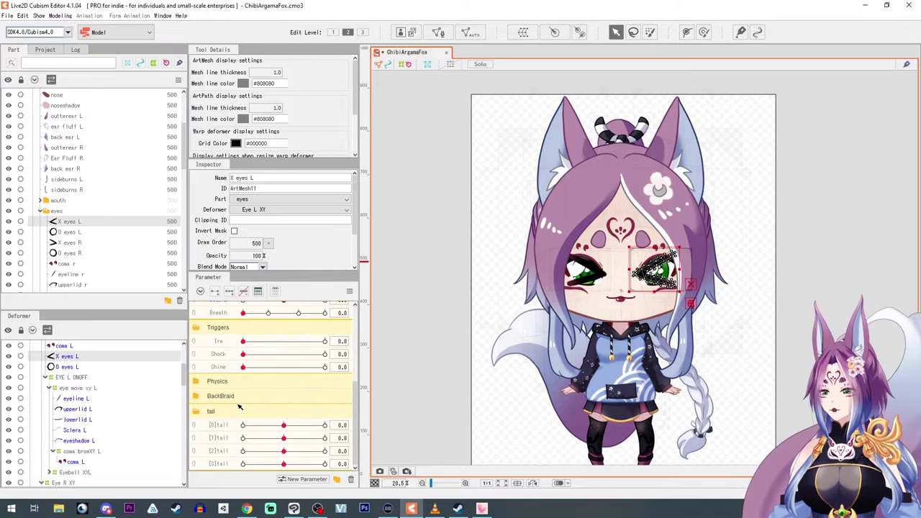
pyautogui.click(295, 479)
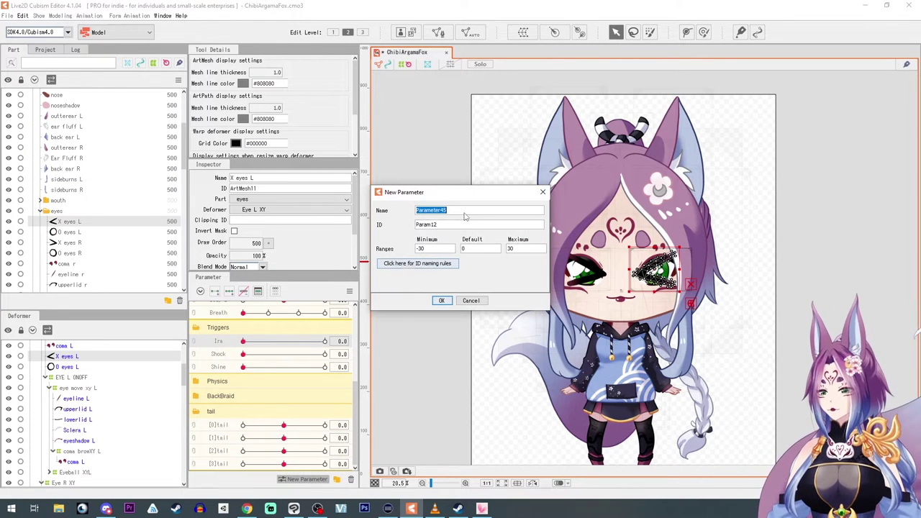
pyautogui.write('XEy')
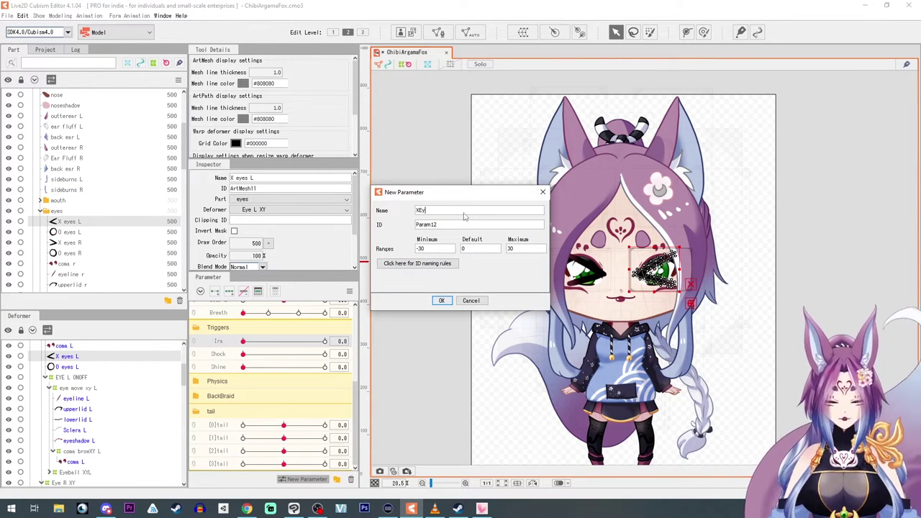
pyautogui.write('es')
pyautogui.click(425, 249)
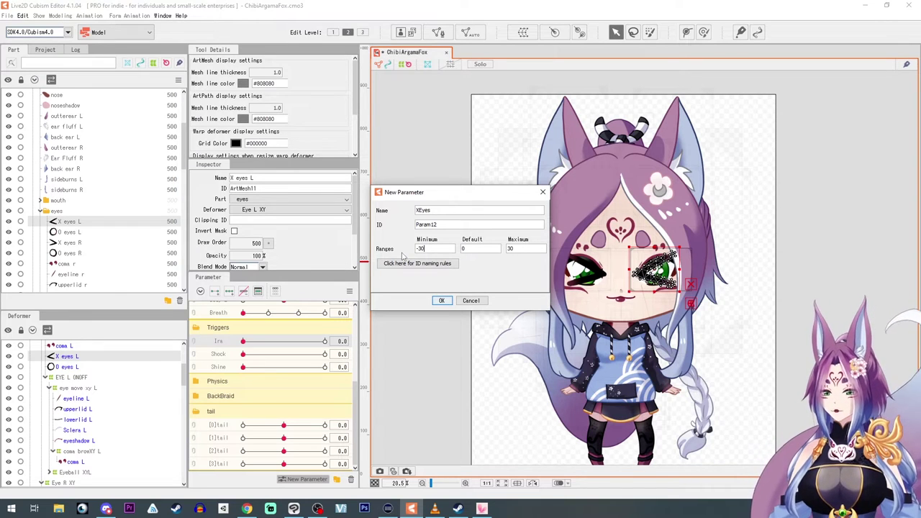
pyautogui.write('0')
pyautogui.moveTo(433, 250); pyautogui.dragTo(401, 249)
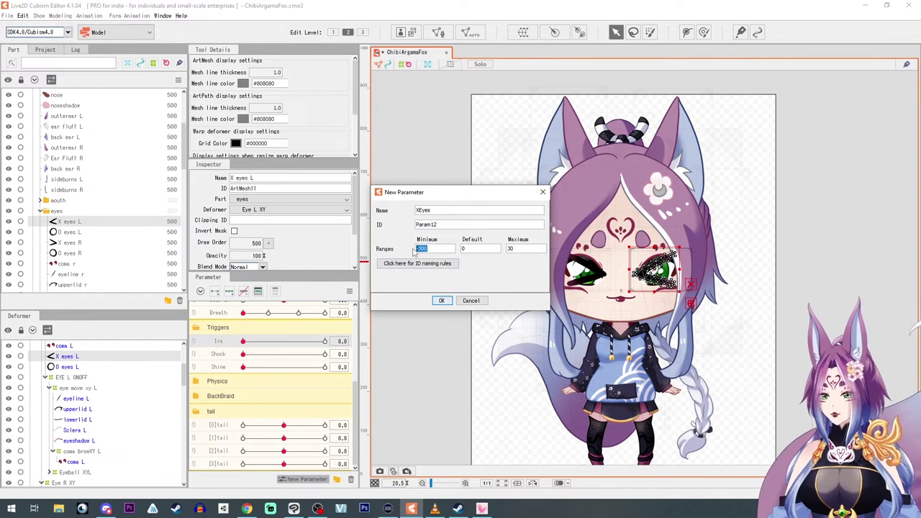
pyautogui.write('0')
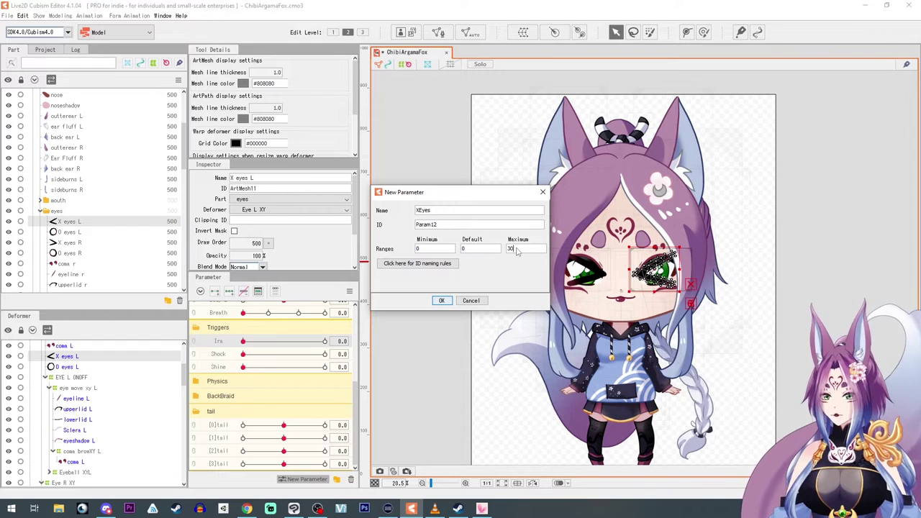
pyautogui.press('BackSpace')
pyautogui.press('BackSpace')
pyautogui.write('1')
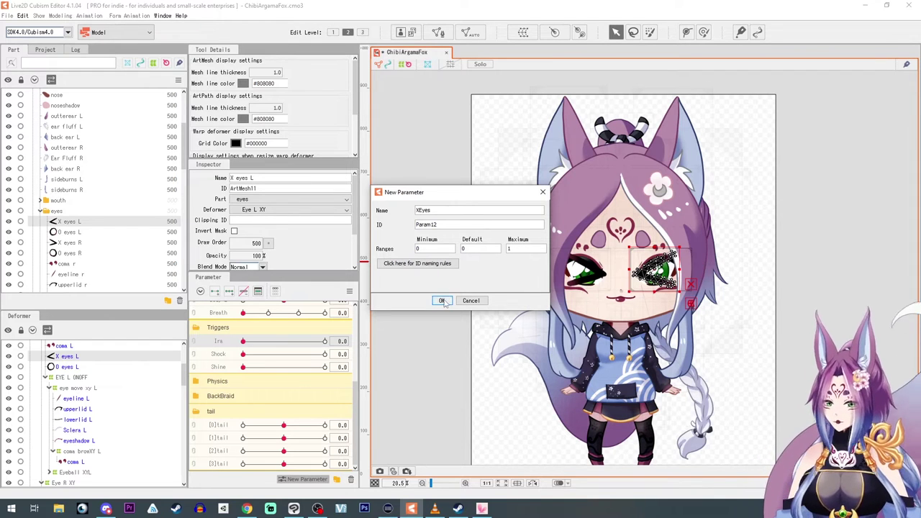
pyautogui.click(442, 301)
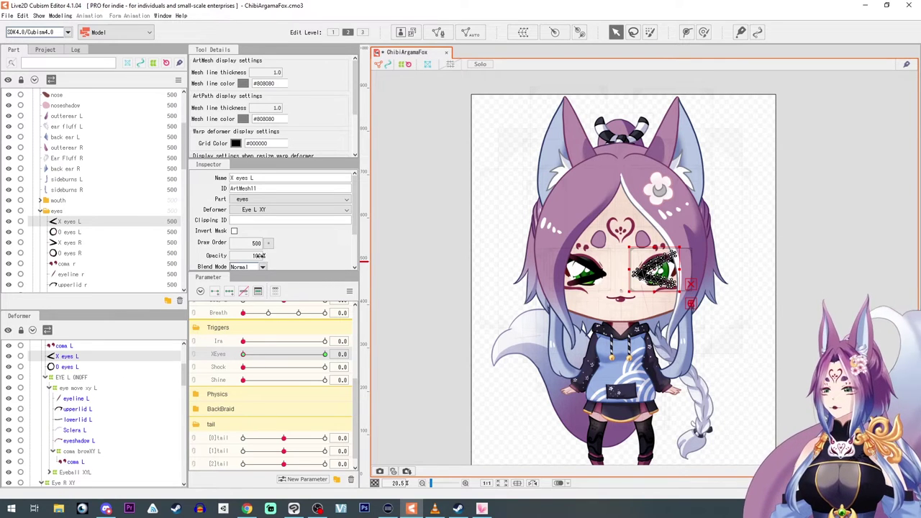
# - Key X eyes L and X eyes R on XEyes at 0 and 1 with 0% opacity at XEyes 0, and set XEyes to 1.0
pyautogui.moveTo(261, 256); pyautogui.dragTo(215, 256)
pyautogui.click(63, 243)
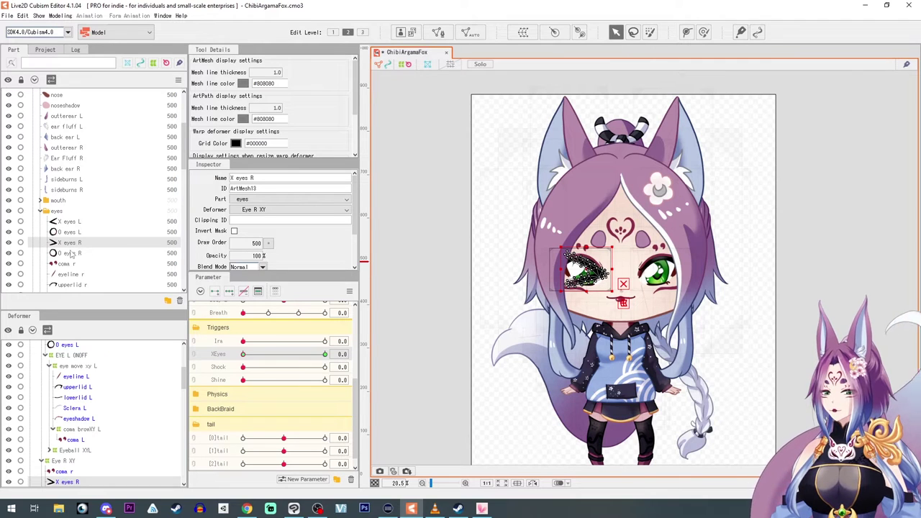
pyautogui.doubleClick(261, 256)
pyautogui.write('0')
pyautogui.press('Return')
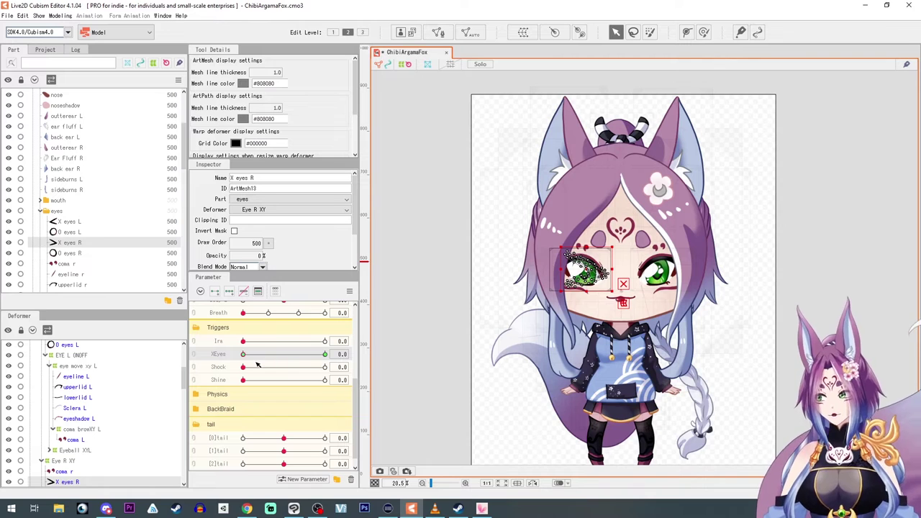
pyautogui.moveTo(244, 355)
pyautogui.mouseDown()
pyautogui.moveTo(360, 360)
pyautogui.moveTo(150, 365)
pyautogui.moveTo(420, 365)
pyautogui.mouseUp()
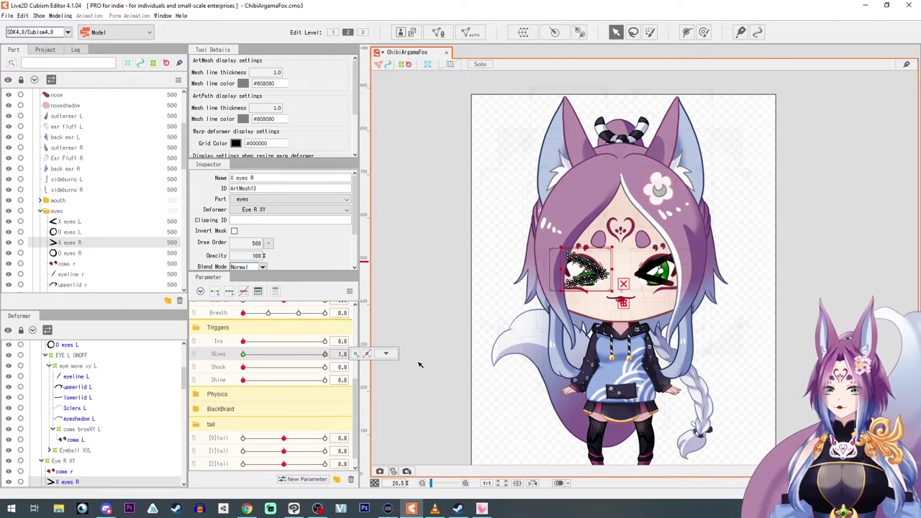
# - Key the coma r and coma L duplicates in expressions on XEyes at 0 and 1, with 0% opacity at 0 and 100% at 1
pyautogui.scroll(4, 112, 148)
pyautogui.click(57, 147)
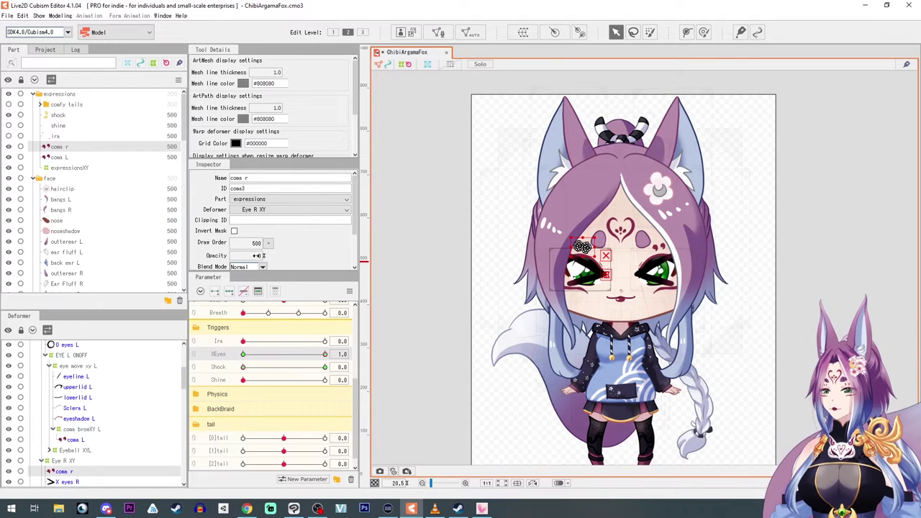
pyautogui.click(57, 158)
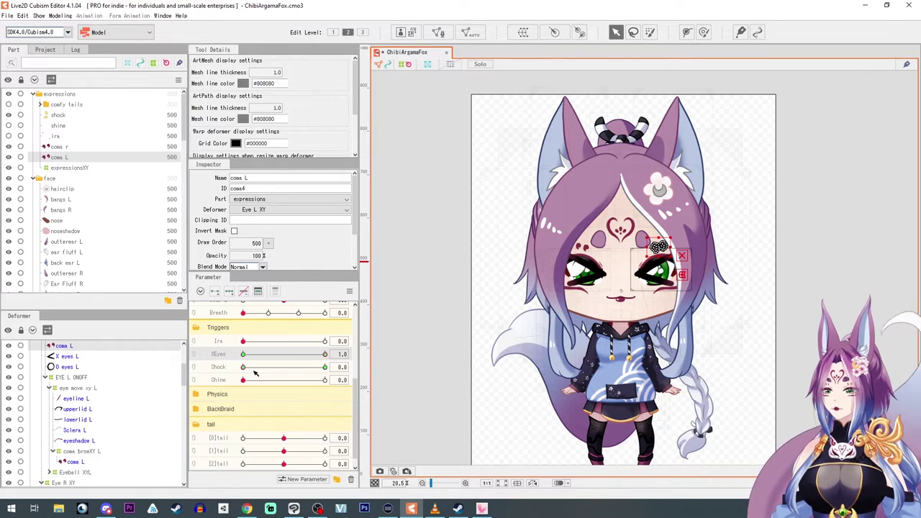
pyautogui.moveTo(245, 368); pyautogui.dragTo(167, 361)
pyautogui.moveTo(324, 367); pyautogui.dragTo(194, 368)
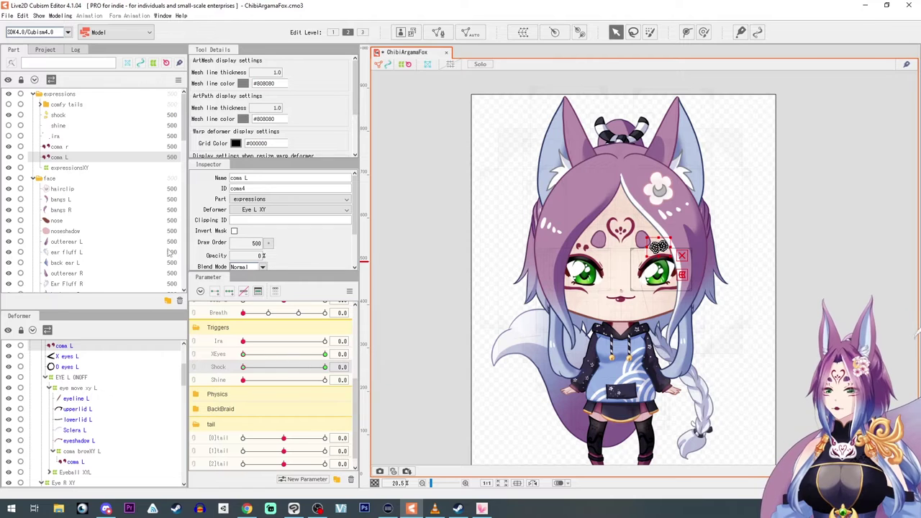
pyautogui.moveTo(243, 354); pyautogui.dragTo(324, 354)
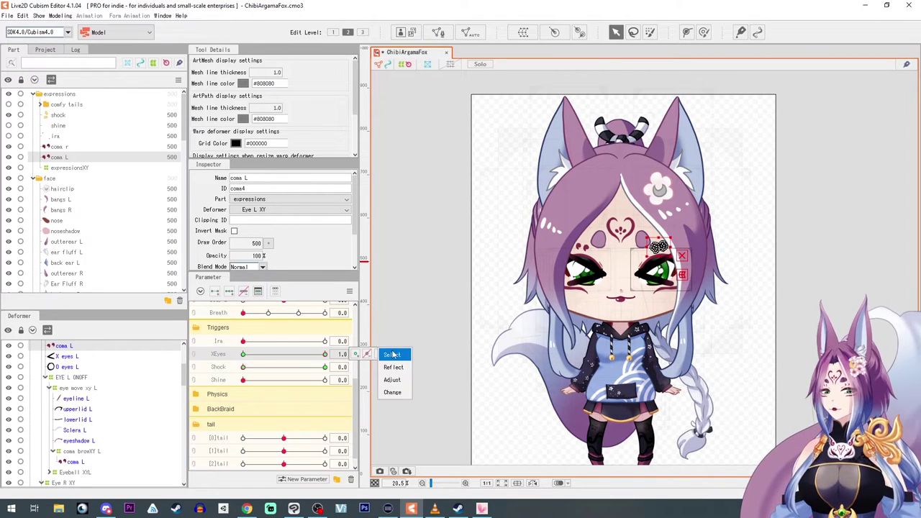
# - Key the EYE R OnOFF deformer on XEyes at 0 and 1 with 0% opacity at XEyes 1
pyautogui.click(583, 270)
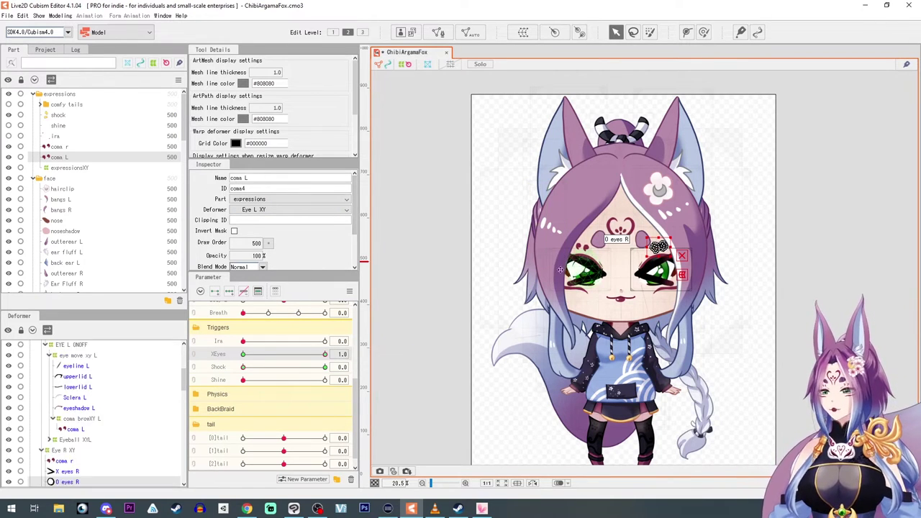
pyautogui.click(63, 451)
pyautogui.scroll(-5, 71, 210)
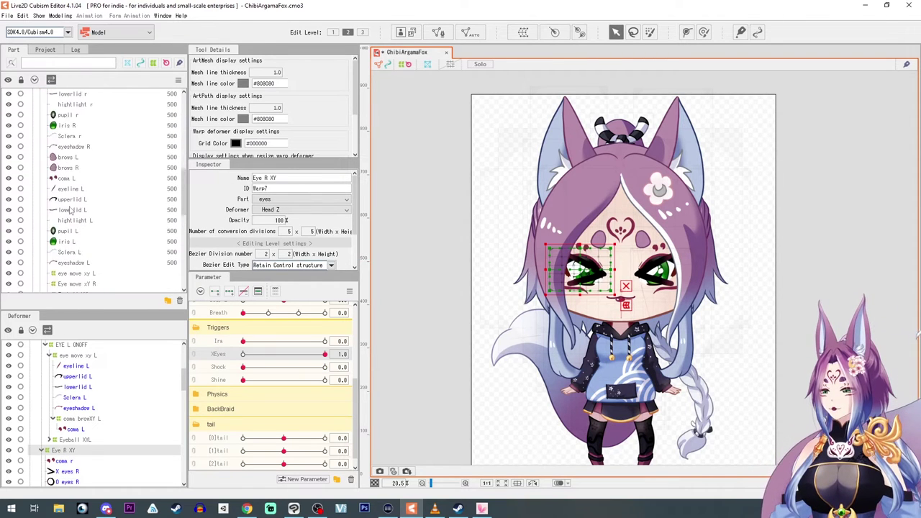
pyautogui.scroll(-5, 70, 211)
pyautogui.scroll(-3, 71, 399)
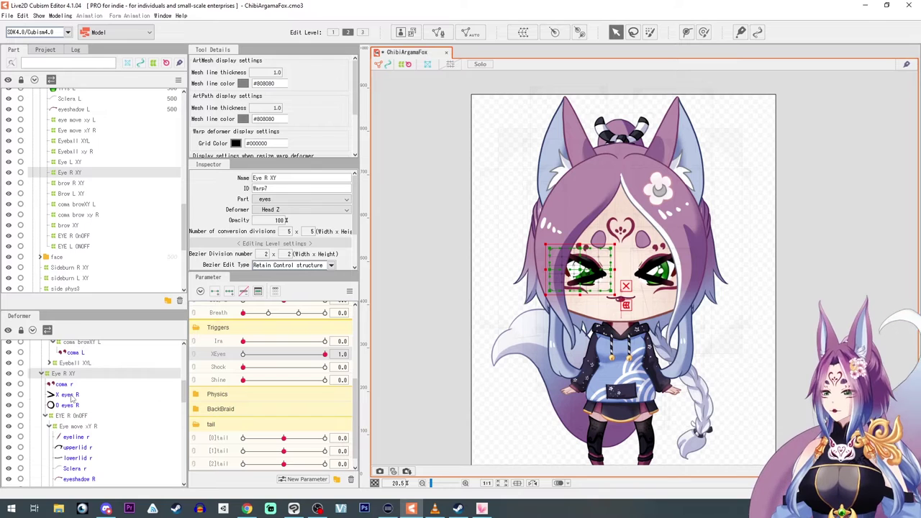
pyautogui.click(76, 416)
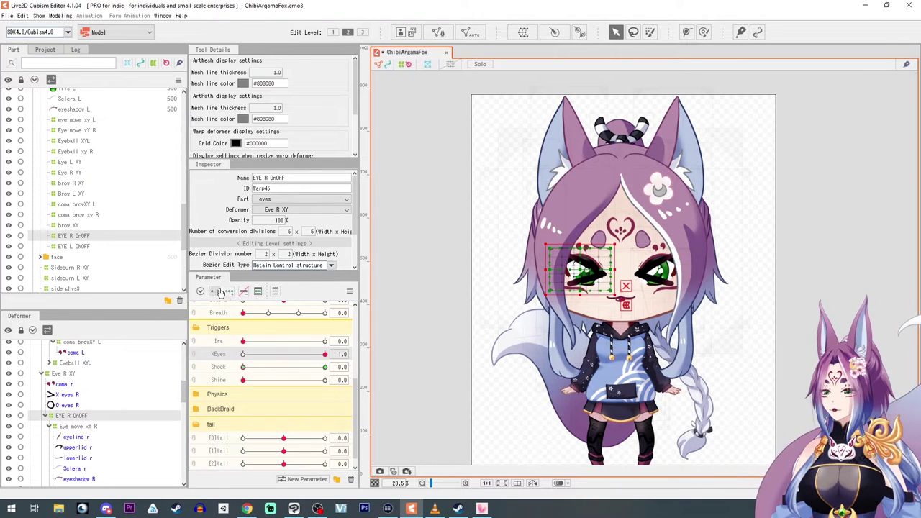
pyautogui.moveTo(281, 220); pyautogui.dragTo(208, 220)
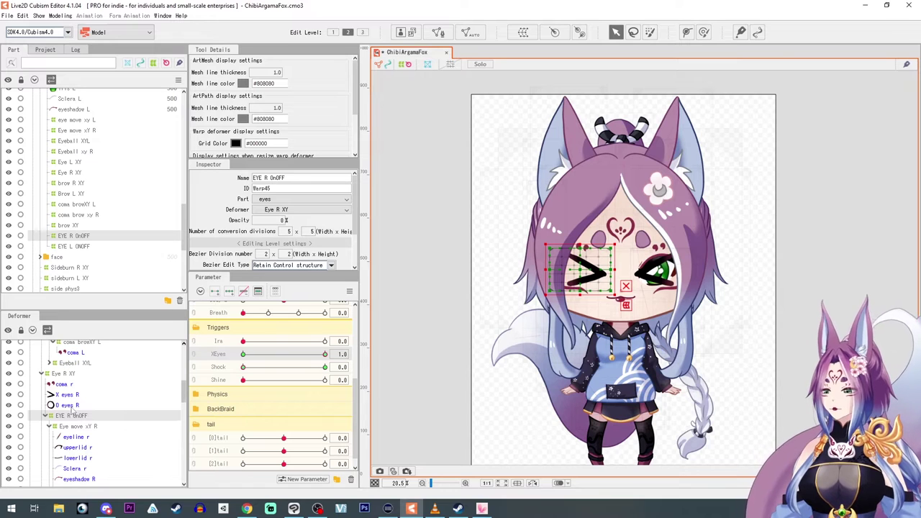
# - Collapse EYE R OnOFF and key the EYE L ONOFF deformer on XEyes with 0% opacity at XEyes 1
pyautogui.click(45, 417)
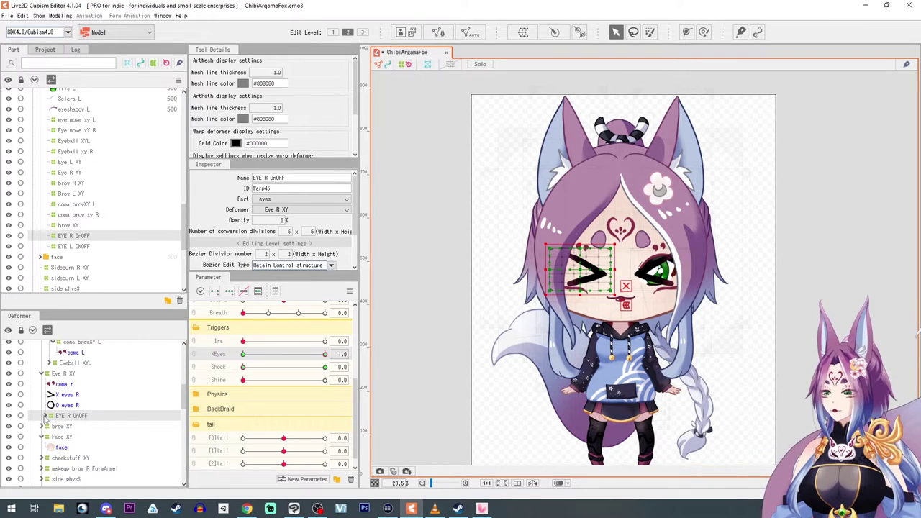
pyautogui.scroll(4, 44, 419)
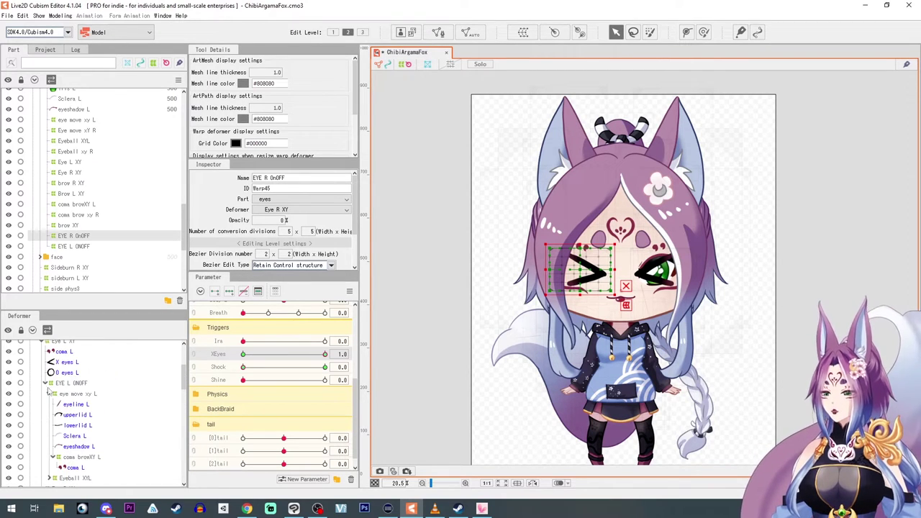
pyautogui.click(49, 386)
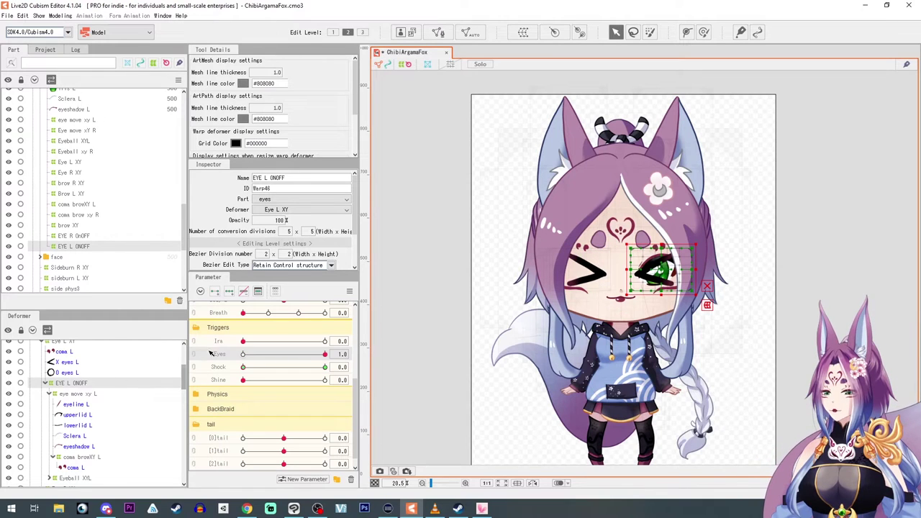
pyautogui.click(229, 291)
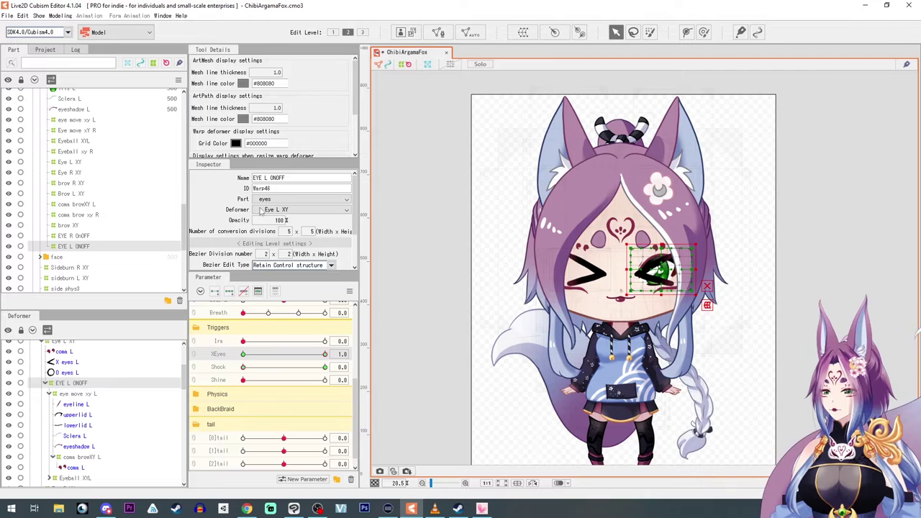
pyautogui.moveTo(278, 220); pyautogui.dragTo(216, 220)
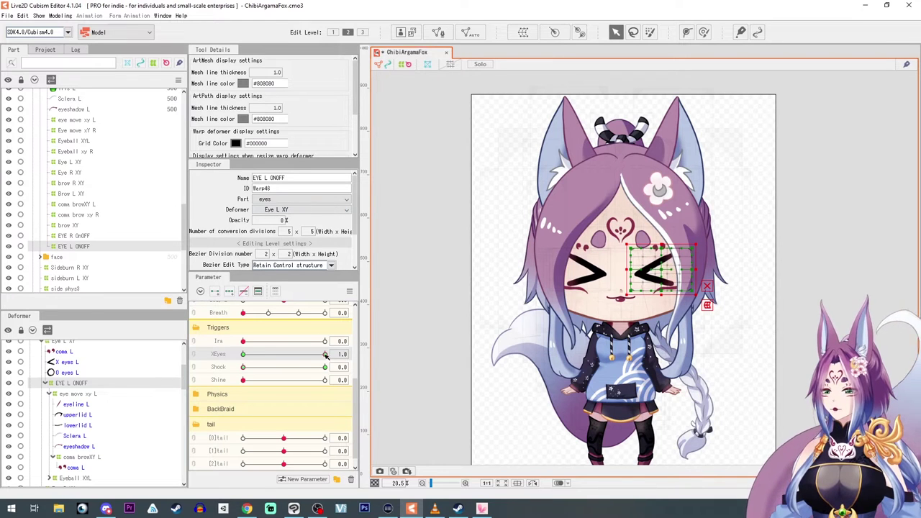
# - Test XEyes between 0 and 1, return it to 1.0 and examine the X eyes on the face up close
pyautogui.moveTo(325, 354); pyautogui.dragTo(100, 372)
pyautogui.moveTo(178, 380); pyautogui.dragTo(292, 366)
pyautogui.moveTo(270, 365); pyautogui.dragTo(344, 364)
pyautogui.scroll(5, 625, 291)
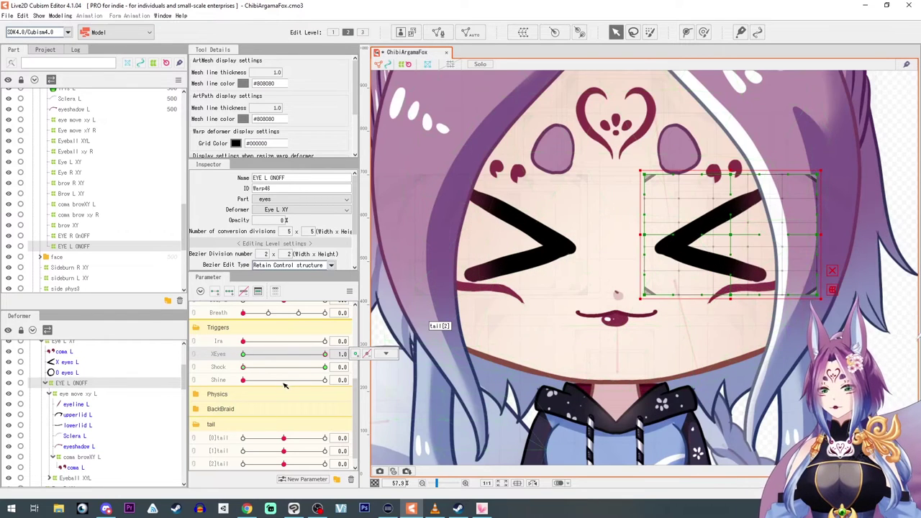
# - Set the EYE L ONOFF deformer's opacity to 100% at XEyes 1.0
pyautogui.click(274, 220)
pyautogui.write('100')
pyautogui.press('Return')
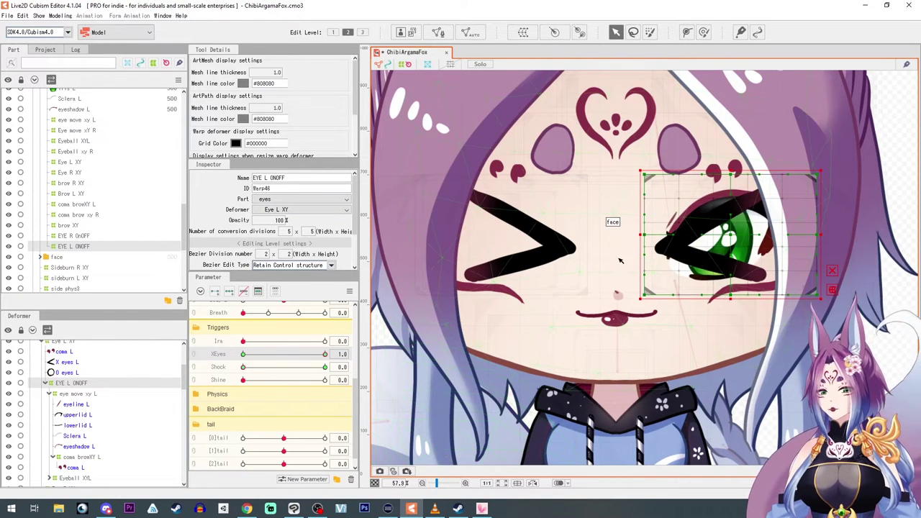
# - Squash the EYE L ONOFF warp deformer vertically from its upper and lower edges at XEyes 1.0
pyautogui.moveTo(731, 295); pyautogui.dragTo(728, 286)
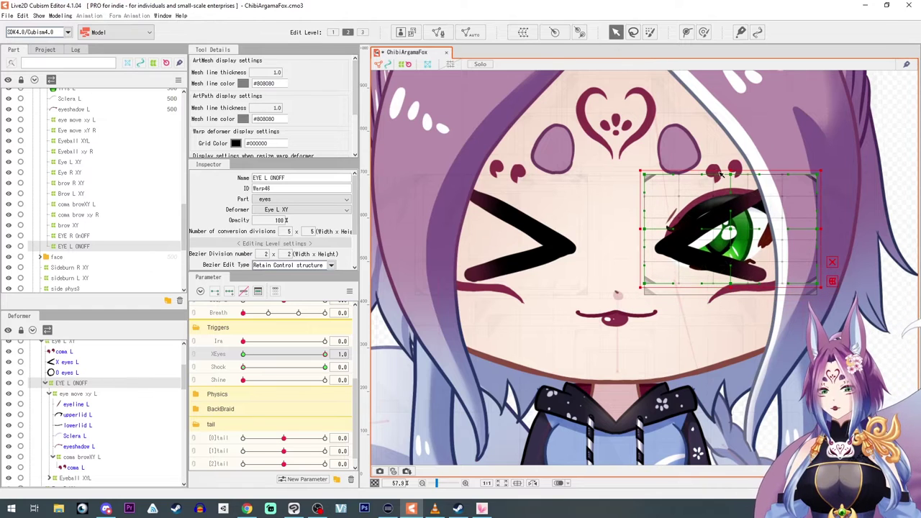
pyautogui.moveTo(731, 170); pyautogui.dragTo(732, 184)
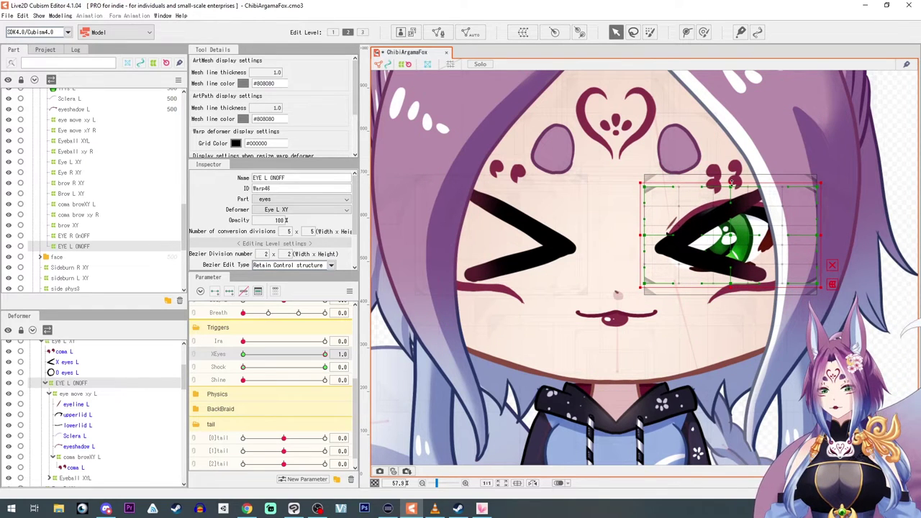
pyautogui.moveTo(731, 283); pyautogui.dragTo(736, 276)
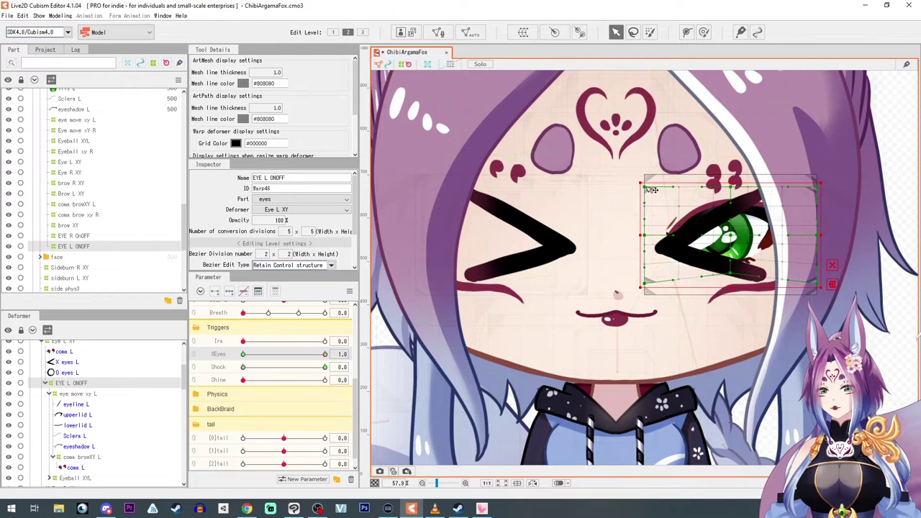
pyautogui.moveTo(648, 188); pyautogui.dragTo(650, 206)
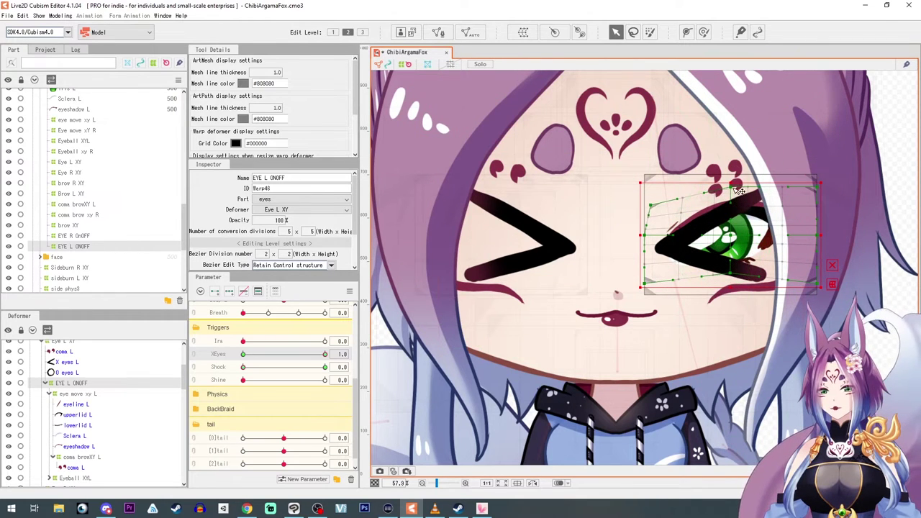
pyautogui.moveTo(737, 191); pyautogui.dragTo(735, 172)
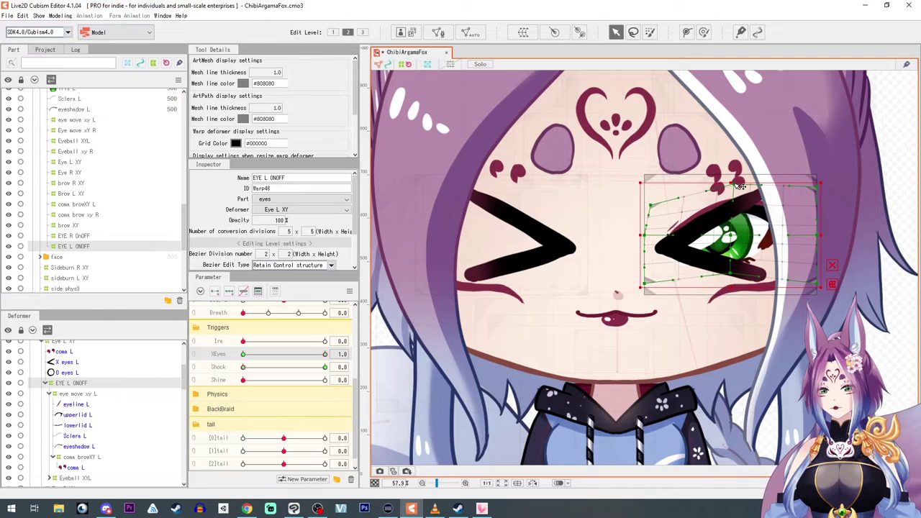
pyautogui.hotkey('ctrl', 'z')
pyautogui.hotkey('ctrl', 'z')
pyautogui.hotkey('ctrl', 'z')
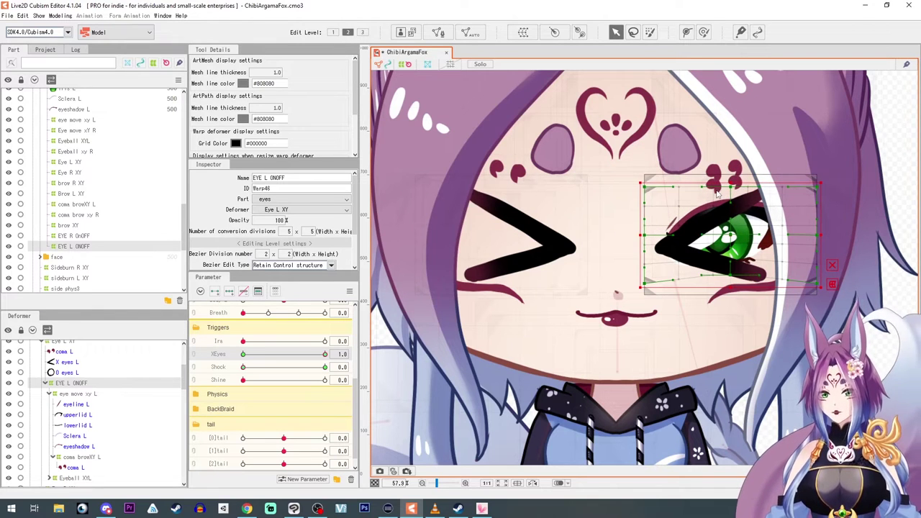
# - Try bending individual points of the EYE L ONOFF grid and setting its opacity to 0% at XEyes 1.0, and undo these changes
pyautogui.moveTo(733, 180); pyautogui.dragTo(732, 167)
pyautogui.moveTo(817, 230); pyautogui.dragTo(818, 208)
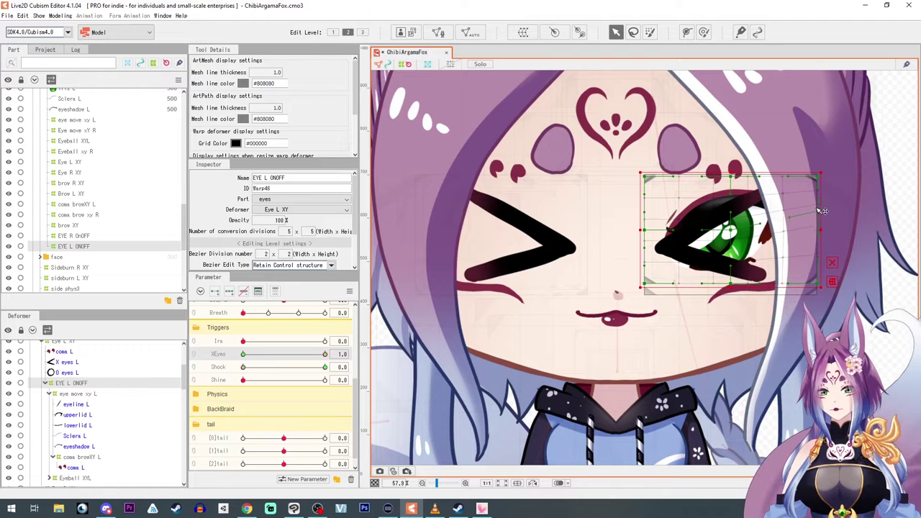
pyautogui.moveTo(645, 283); pyautogui.dragTo(644, 270)
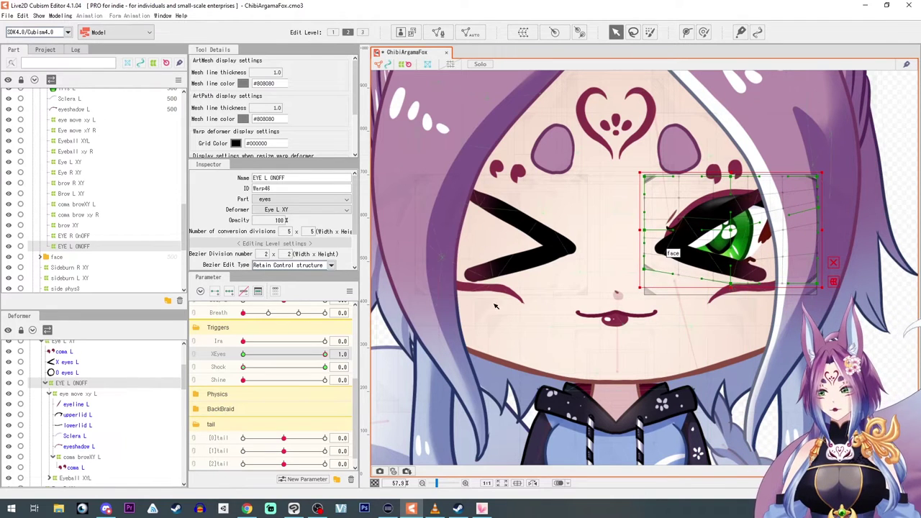
pyautogui.moveTo(274, 219); pyautogui.dragTo(202, 220)
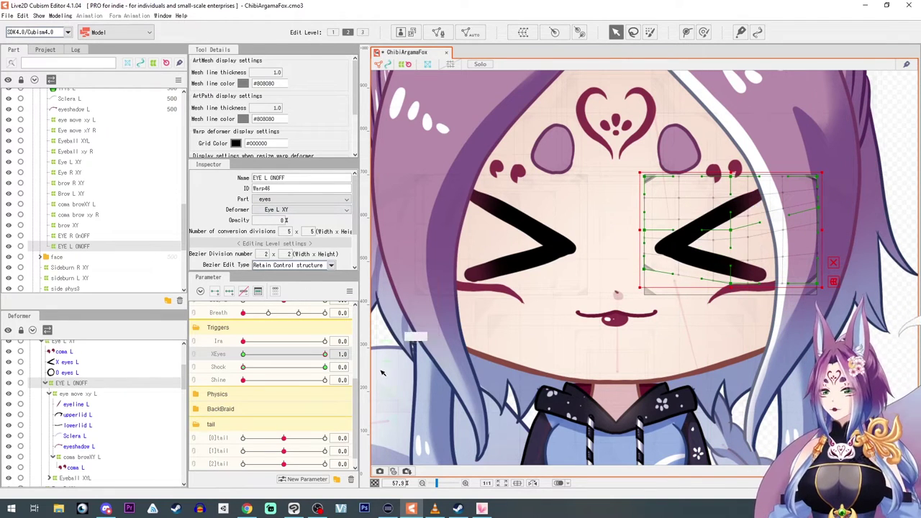
pyautogui.moveTo(326, 355); pyautogui.dragTo(148, 338)
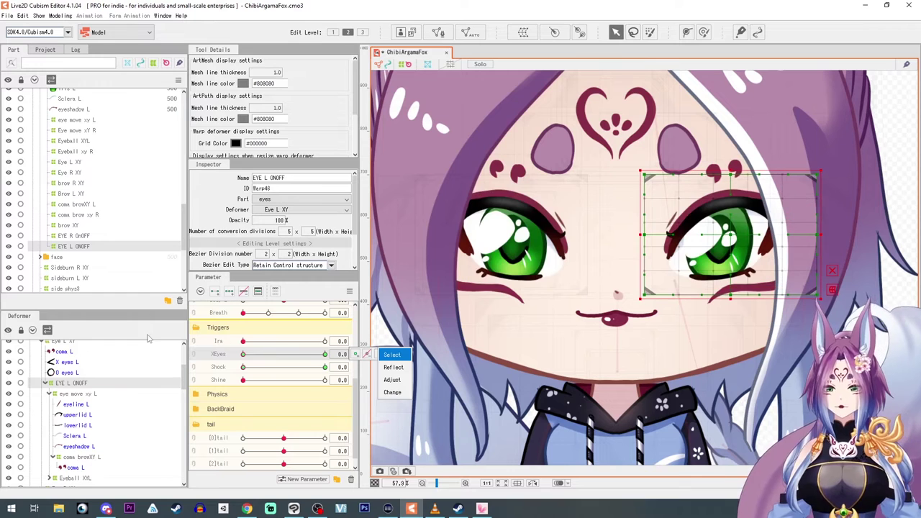
pyautogui.rightClick(290, 356)
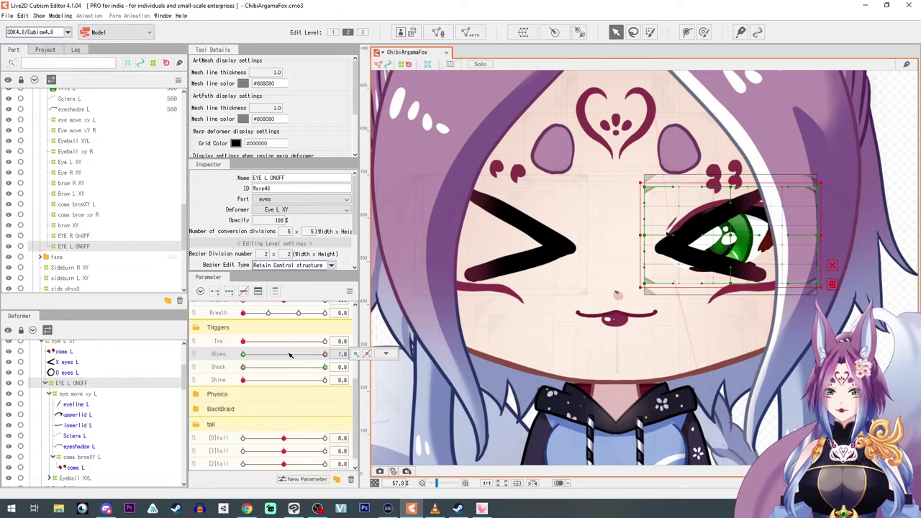
pyautogui.hotkey('ctrl', 'z')
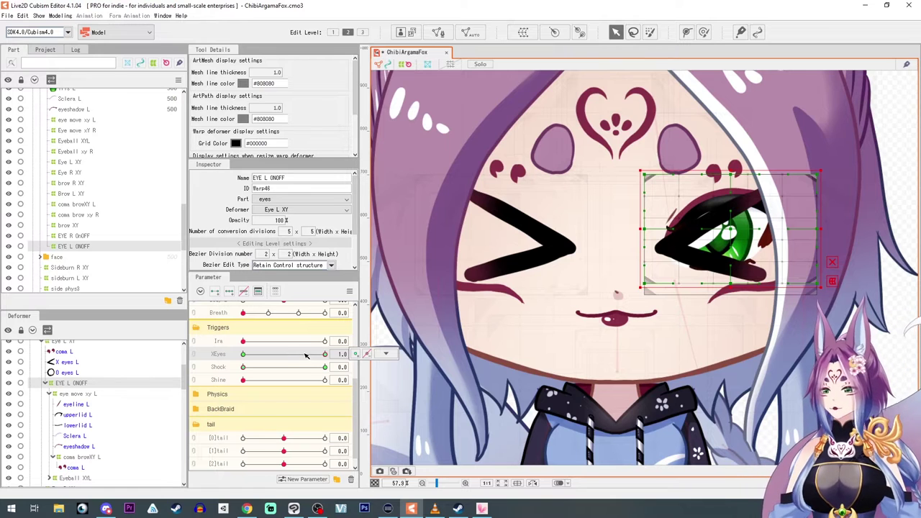
# - Set the EYE L ONOFF deformer's opacity to 0% at XEyes 1.0 so only the X-shaped eye shows
pyautogui.click(386, 354)
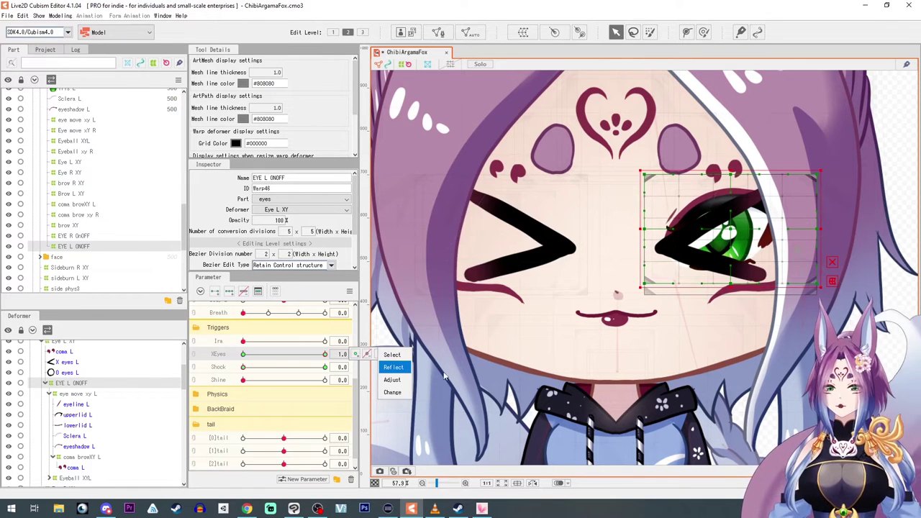
pyautogui.click(394, 367)
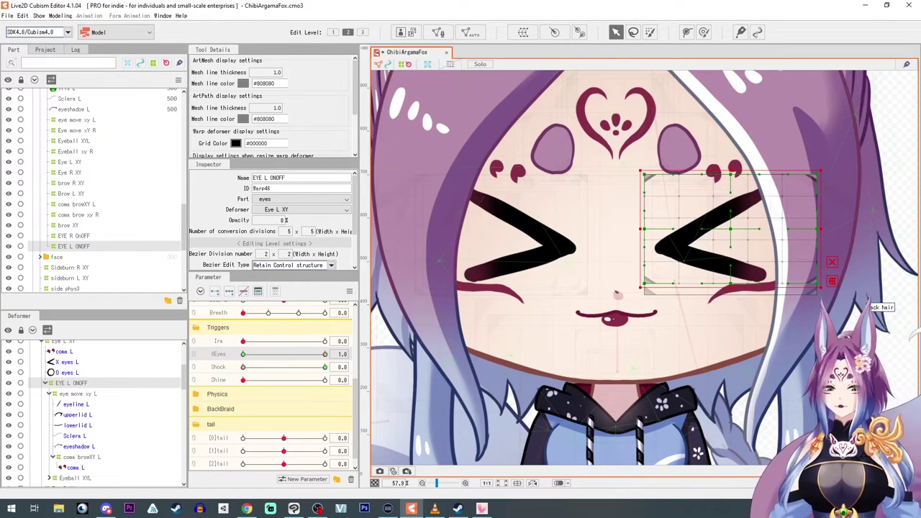
pyautogui.scroll(-6, 791, 373)
pyautogui.moveTo(792, 370); pyautogui.dragTo(684, 307)
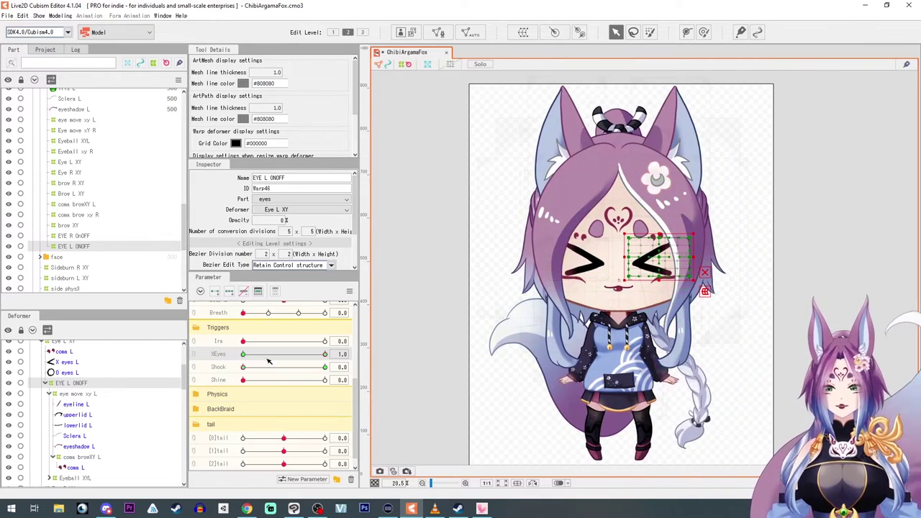
# - Preview the X-shaped eyes with Mouth Form at -2.0 and Mouth Open at 0.0
pyautogui.scroll(5, 221, 335)
pyautogui.click(215, 395)
pyautogui.moveTo(282, 444); pyautogui.dragTo(224, 450)
pyautogui.scroll(2, 645, 363)
pyautogui.scroll(-5, 250, 426)
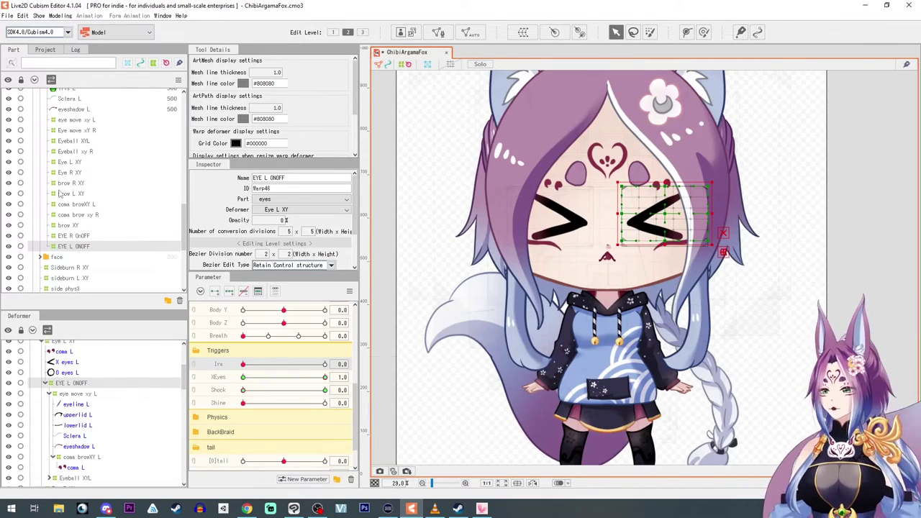
# - Make the ira part visible and preview it with Ira and XEyes both at 1.0
pyautogui.scroll(5, 61, 193)
pyautogui.click(10, 137)
pyautogui.scroll(-2, 691, 439)
pyautogui.moveTo(242, 364); pyautogui.dragTo(325, 378)
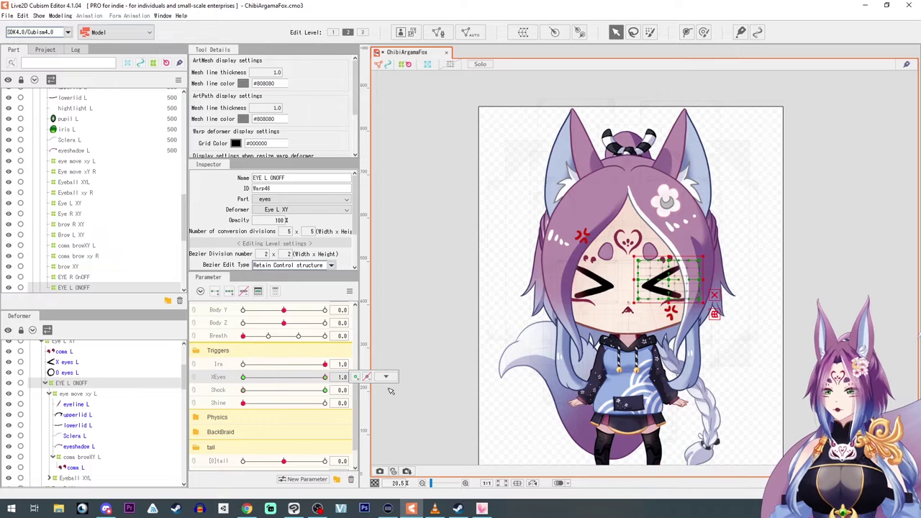
pyautogui.moveTo(390, 391)
pyautogui.mouseDown()
pyautogui.moveTo(187, 382)
pyautogui.moveTo(373, 392)
pyautogui.mouseUp()
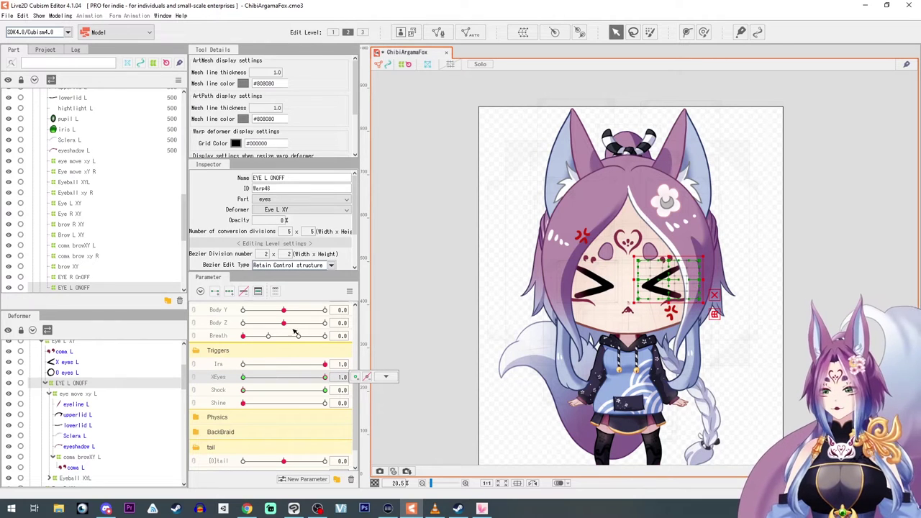
# - Return Ira to 0.0 and pose a smile with Mouth Form 1.9 and Mouth Open 0.7
pyautogui.scroll(3, 292, 393)
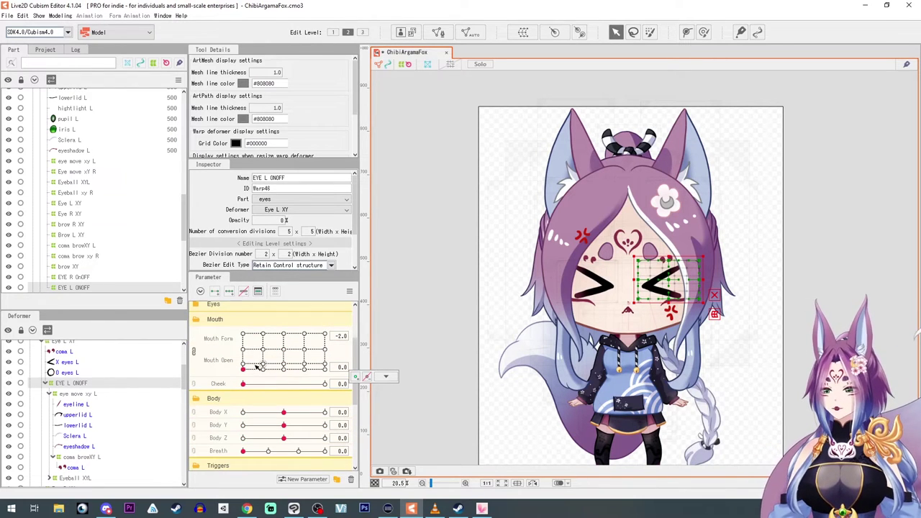
pyautogui.moveTo(257, 367); pyautogui.dragTo(329, 323)
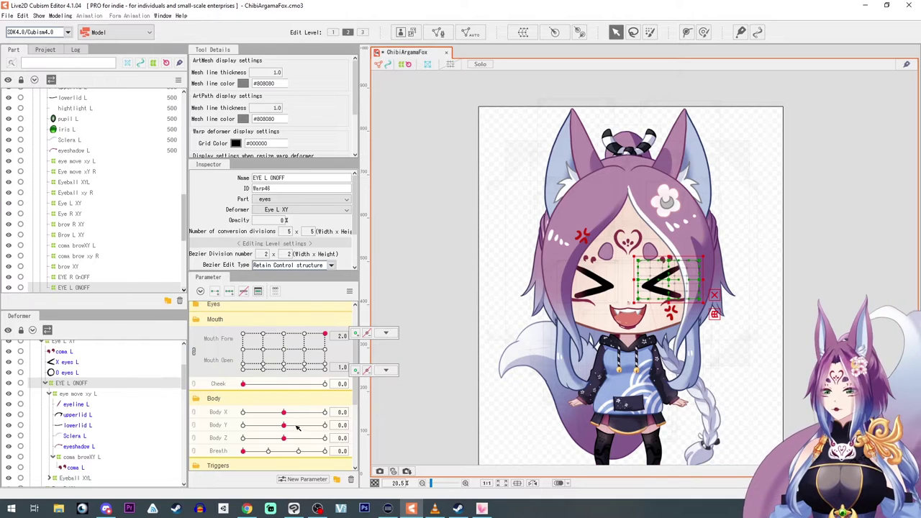
pyautogui.scroll(-3, 297, 427)
pyautogui.click(322, 405)
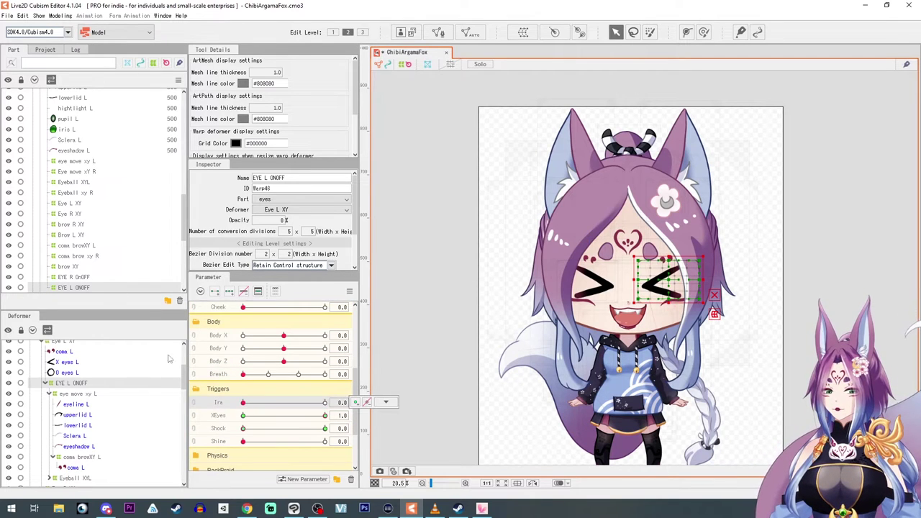
pyautogui.scroll(3, 272, 355)
pyautogui.moveTo(322, 336)
pyautogui.mouseDown()
pyautogui.moveTo(295, 330)
pyautogui.moveTo(331, 367)
pyautogui.moveTo(327, 331)
pyautogui.moveTo(272, 341)
pyautogui.moveTo(288, 353)
pyautogui.moveTo(261, 367)
pyautogui.moveTo(325, 349)
pyautogui.moveTo(286, 348)
pyautogui.moveTo(295, 309)
pyautogui.moveTo(323, 337)
pyautogui.moveTo(303, 350)
pyautogui.moveTo(301, 369)
pyautogui.moveTo(303, 358)
pyautogui.moveTo(310, 367)
pyautogui.moveTo(370, 338)
pyautogui.moveTo(371, 315)
pyautogui.moveTo(310, 397)
pyautogui.moveTo(257, 400)
pyautogui.moveTo(357, 388)
pyautogui.moveTo(325, 387)
pyautogui.moveTo(313, 353)
pyautogui.moveTo(302, 384)
pyautogui.moveTo(328, 357)
pyautogui.moveTo(324, 345)
pyautogui.mouseUp()
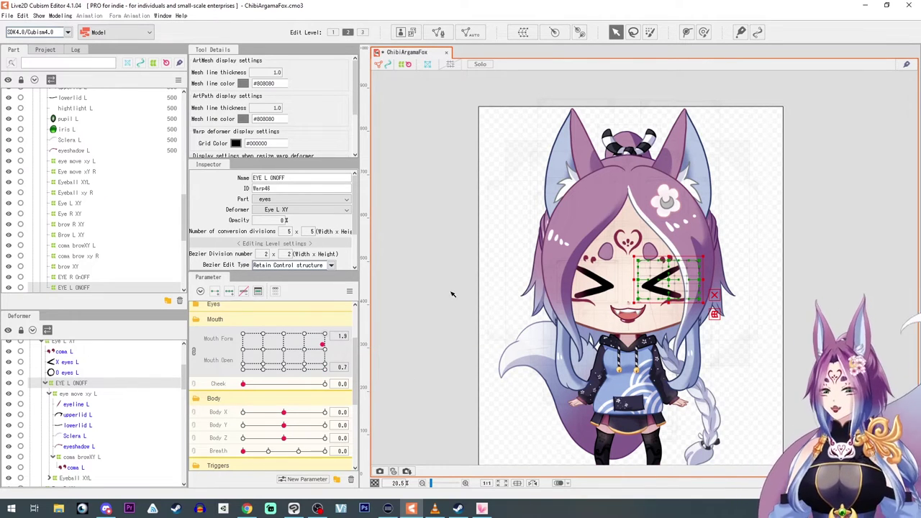
# - Return XEyes to 0.0 and deselect the EYE L ONOFF deformer
pyautogui.scroll(-2, 486, 295)
pyautogui.scroll(-1, 230, 414)
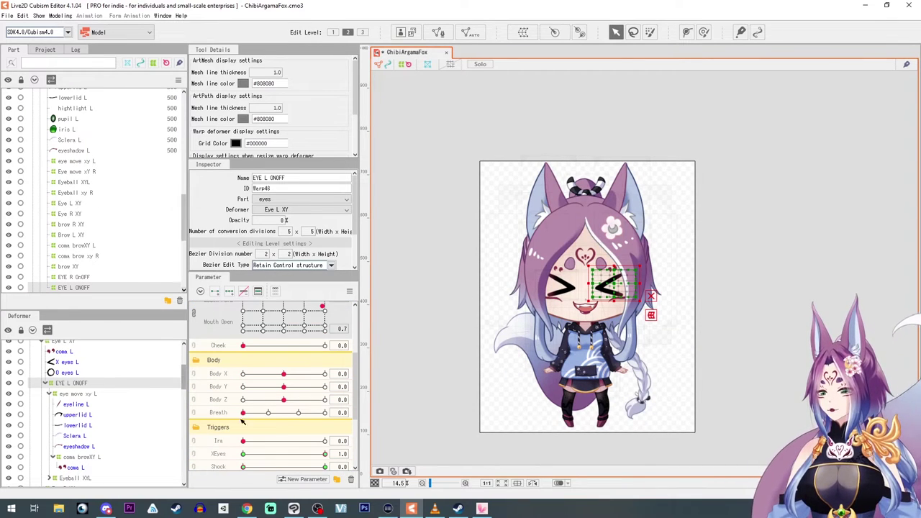
pyautogui.moveTo(319, 455); pyautogui.dragTo(220, 455)
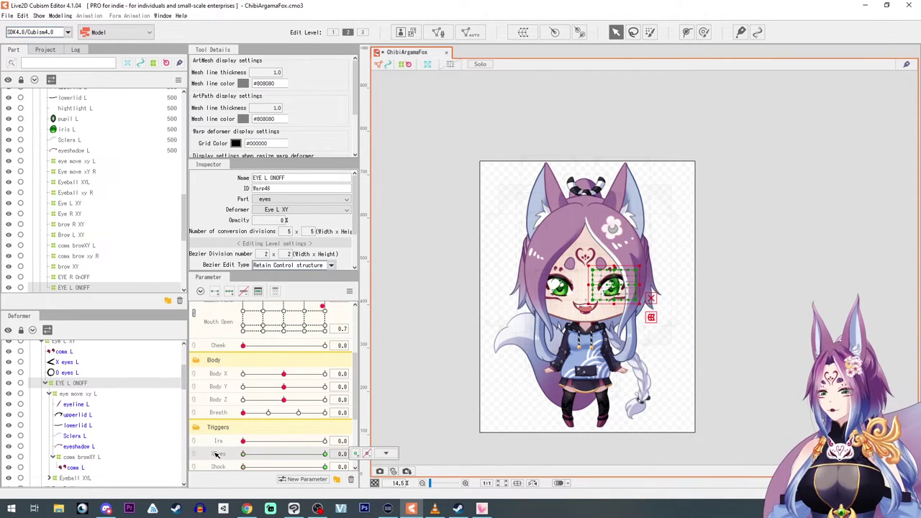
pyautogui.click(429, 363)
# - Collapse the face part folder and make the comfy tails folder under expressions visible
pyautogui.scroll(10, 65, 187)
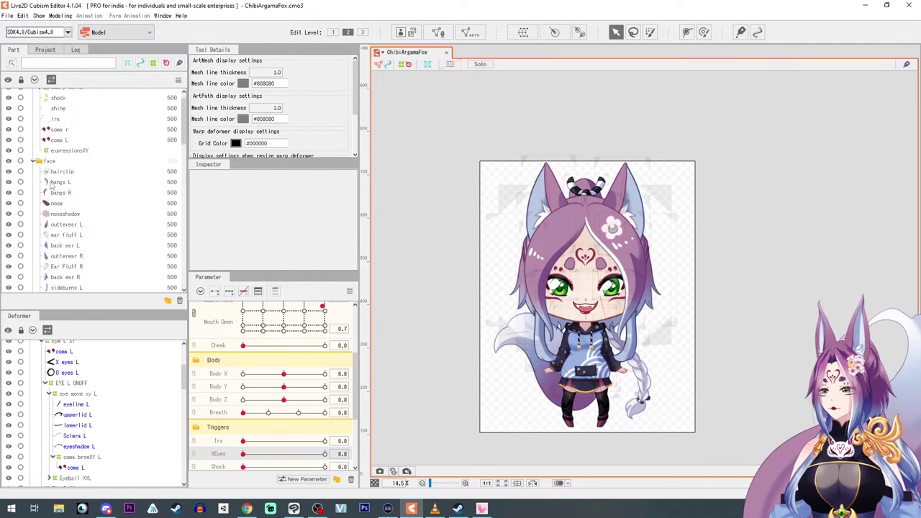
pyautogui.click(32, 179)
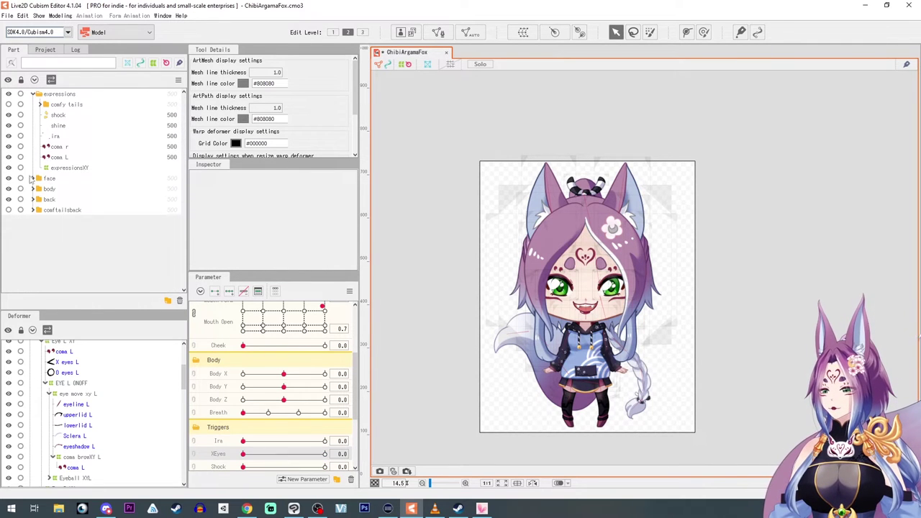
pyautogui.click(9, 105)
pyautogui.click(53, 106)
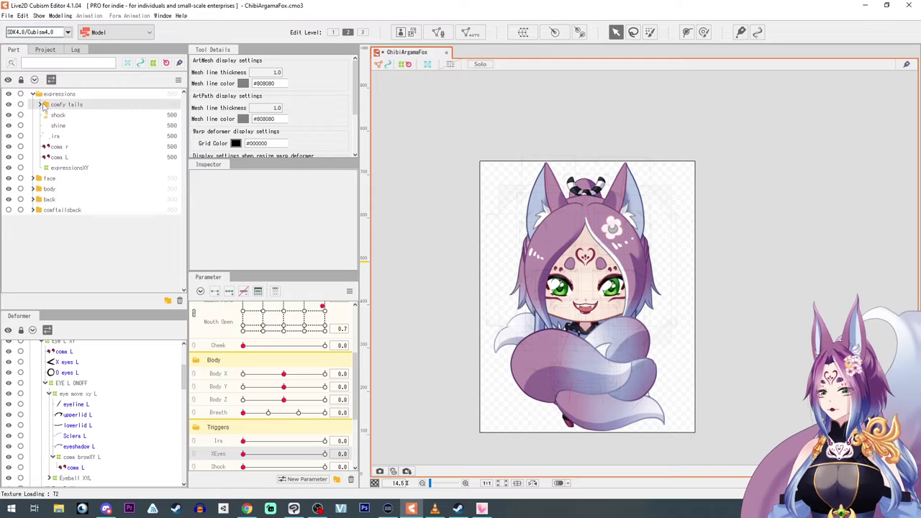
pyautogui.scroll(-2, 87, 405)
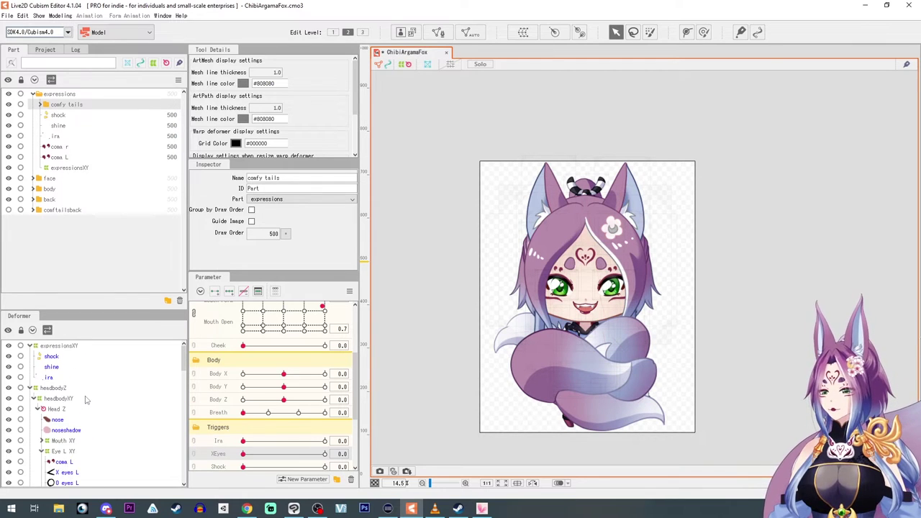
pyautogui.scroll(2, 87, 405)
pyautogui.scroll(3, 281, 382)
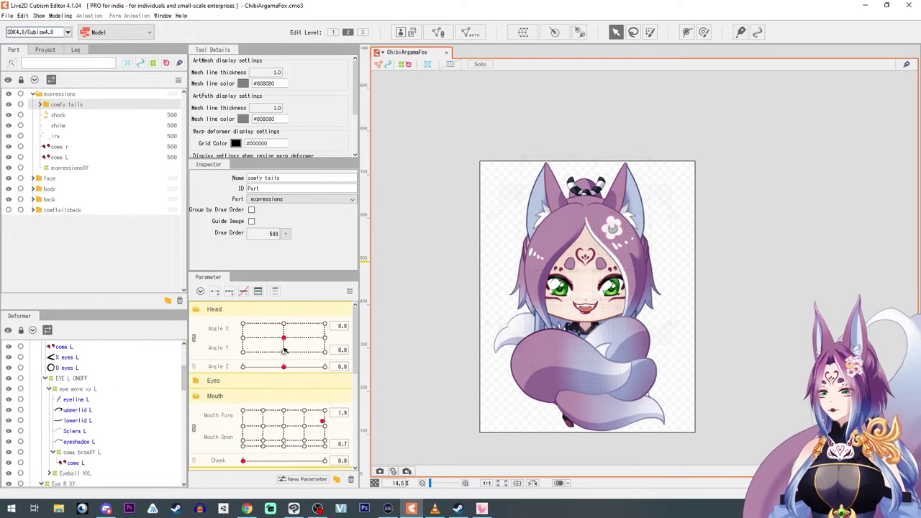
# - Tilt the head to the minimum Angle Z and set Ira to 1.0 to check how the anger marks follow
pyautogui.moveTo(283, 367); pyautogui.dragTo(214, 370)
pyautogui.scroll(-3, 222, 413)
pyautogui.moveTo(244, 442); pyautogui.dragTo(341, 451)
# - Reset Angle Z to 0.0 and assign Head Z as the parent deformer of expressionsXY
pyautogui.click(70, 168)
pyautogui.click(296, 211)
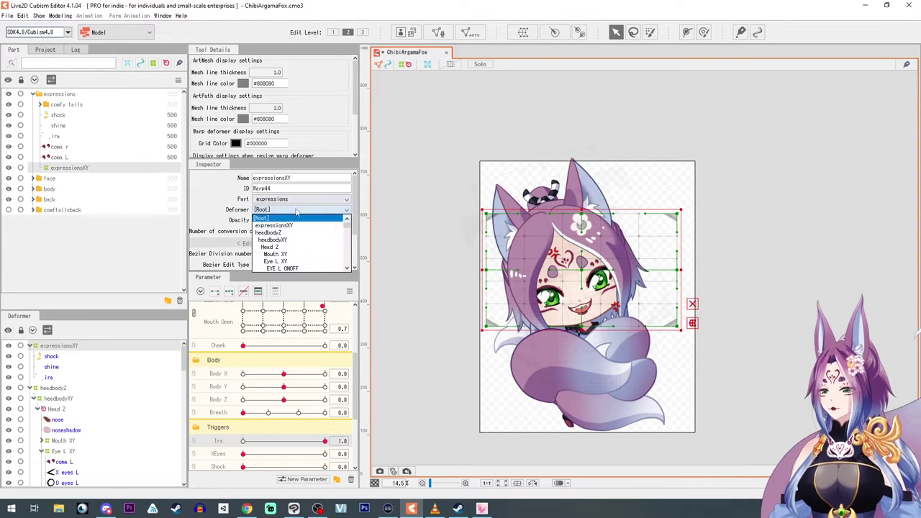
pyautogui.click(271, 247)
pyautogui.scroll(3, 283, 365)
pyautogui.click(284, 367)
pyautogui.hotkey('ctrl', 'z')
pyautogui.click(284, 367)
pyautogui.click(296, 210)
pyautogui.click(271, 246)
# - Test the head's Angle Z, Angle X and Angle Y with the reparented expressionsXY deformer and return them to 0.0
pyautogui.moveTo(283, 368); pyautogui.dragTo(285, 373)
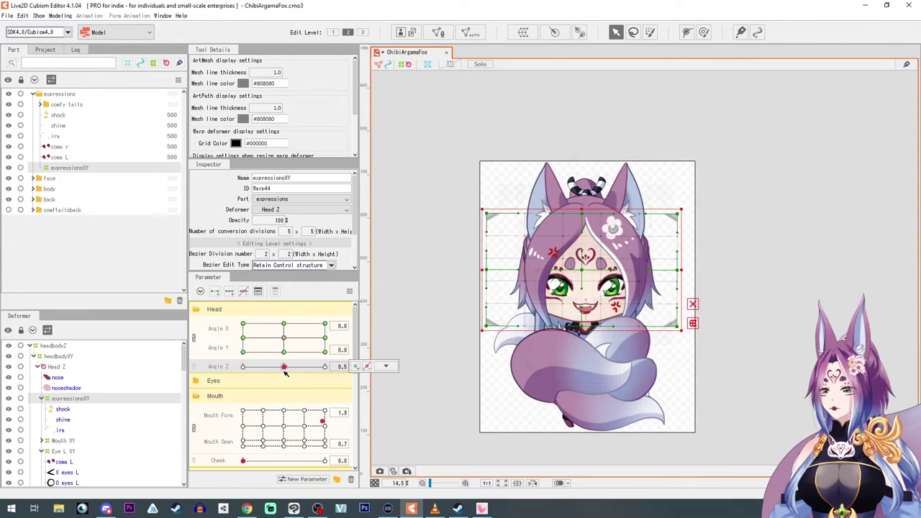
pyautogui.click(284, 367)
pyautogui.moveTo(285, 339)
pyautogui.mouseDown()
pyautogui.moveTo(325, 352)
pyautogui.moveTo(282, 338)
pyautogui.mouseUp()
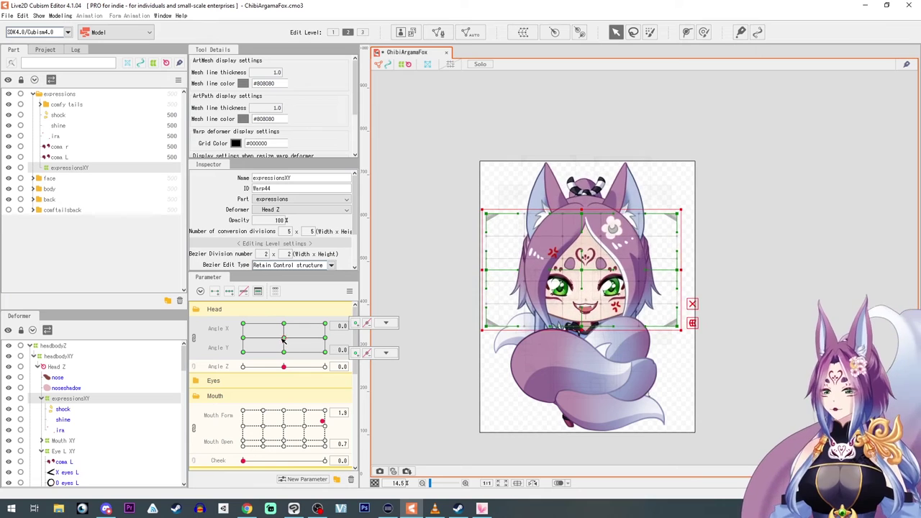
# - Collapse the Head parameter group and the headbodyXY and headbodyZ branches of the deformer tree
pyautogui.click(196, 310)
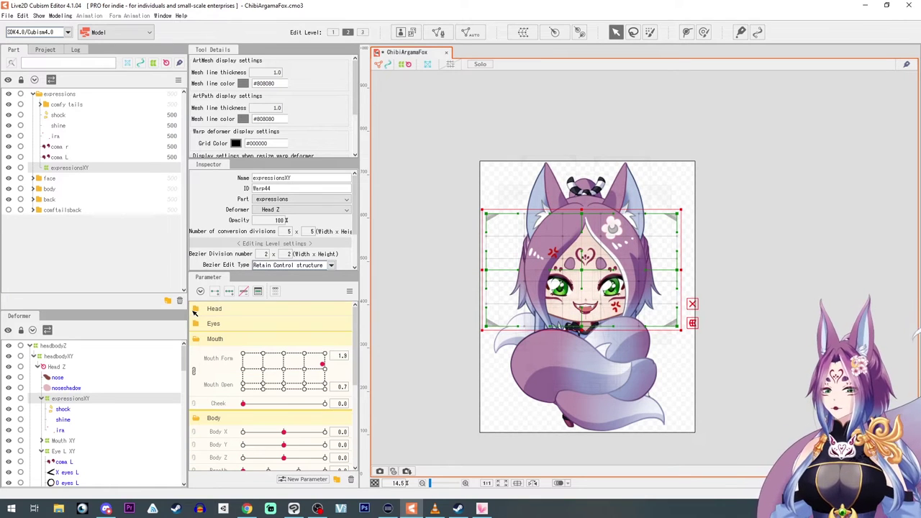
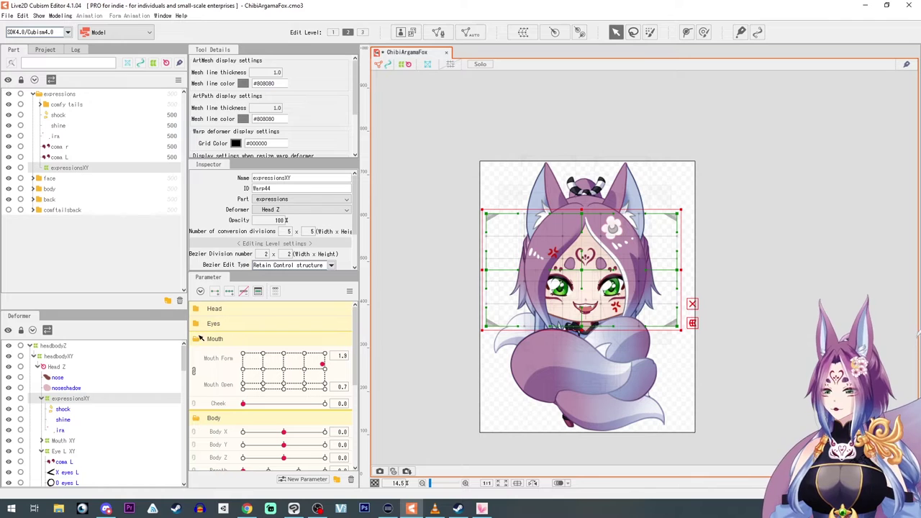
pyautogui.click(33, 356)
pyautogui.click(29, 346)
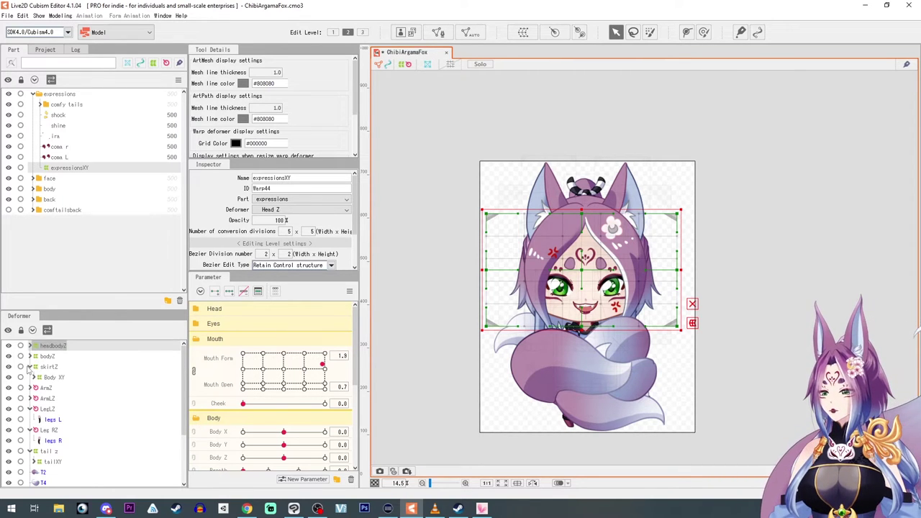
# - Collapse the skirtZ branch and examine the bodyZ and skirtZ deformers, toggling skirtZ's visibility
pyautogui.click(29, 367)
pyautogui.click(43, 367)
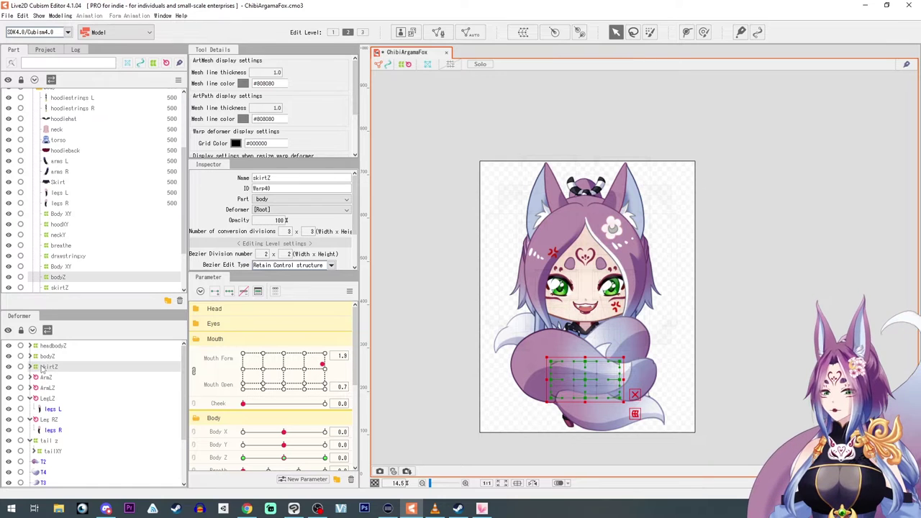
pyautogui.click(42, 358)
pyautogui.click(39, 368)
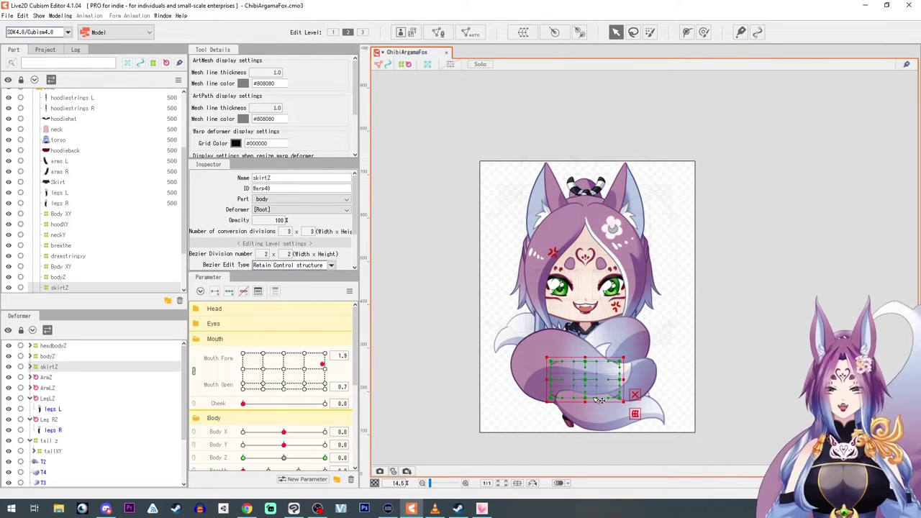
pyautogui.click(8, 368)
pyautogui.click(8, 369)
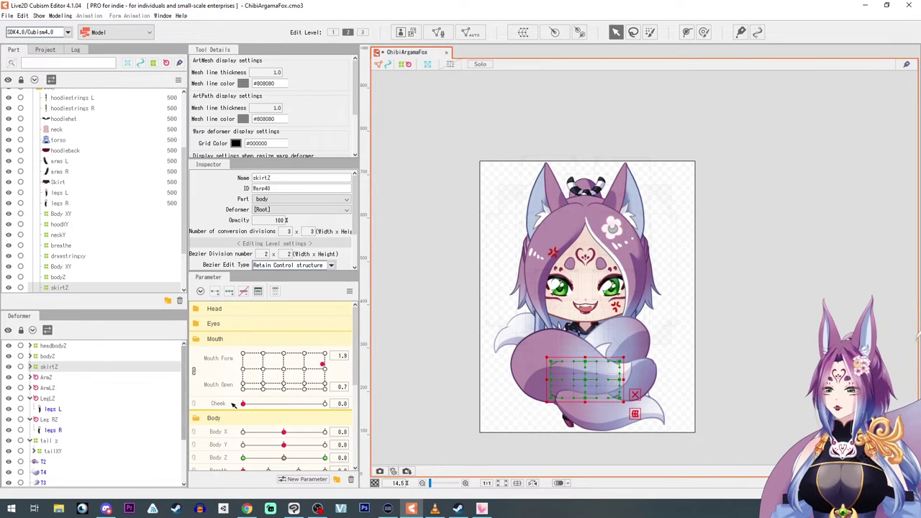
# - Create a parameter named ComfyTails with minimum 0, default 0 and maximum 1 in the Triggers group
pyautogui.scroll(-4, 199, 378)
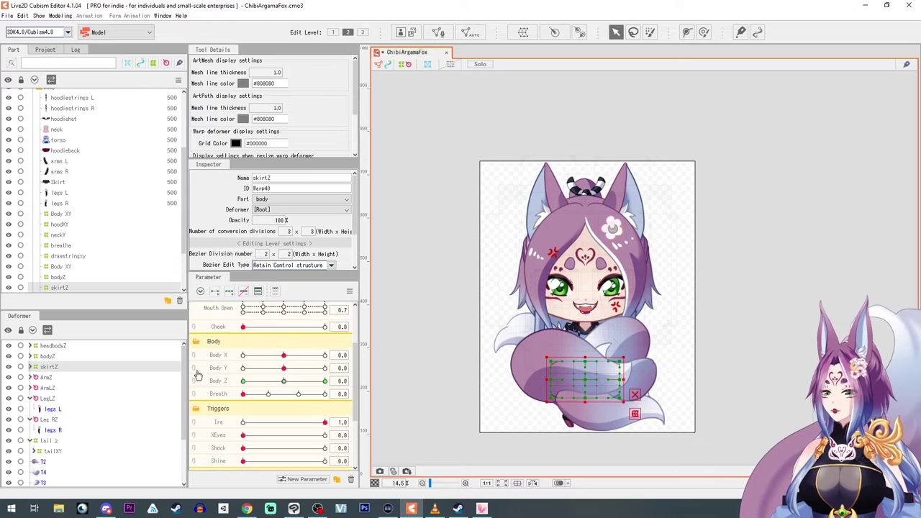
pyautogui.click(307, 479)
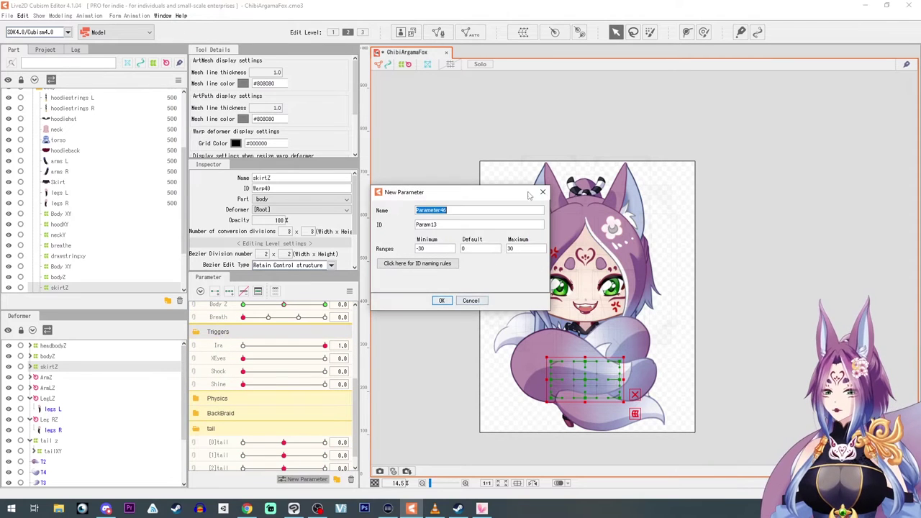
pyautogui.write('Comf')
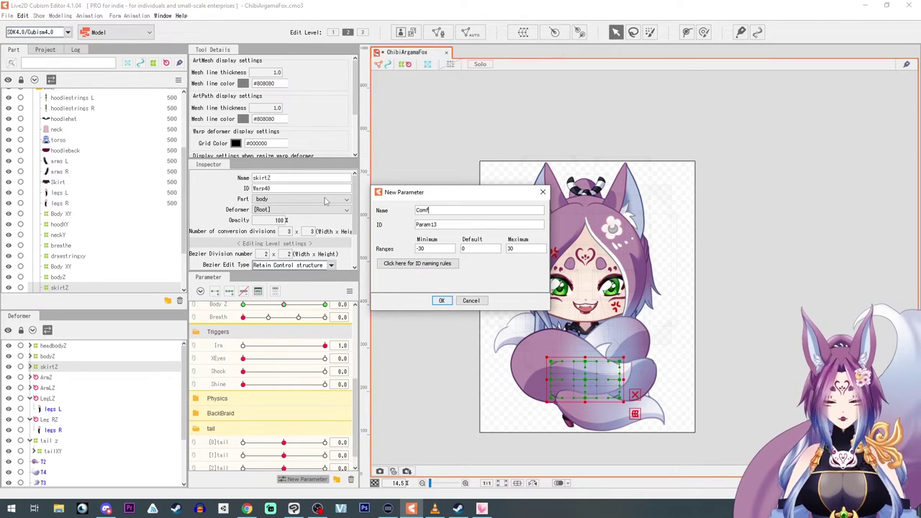
pyautogui.write('yTail')
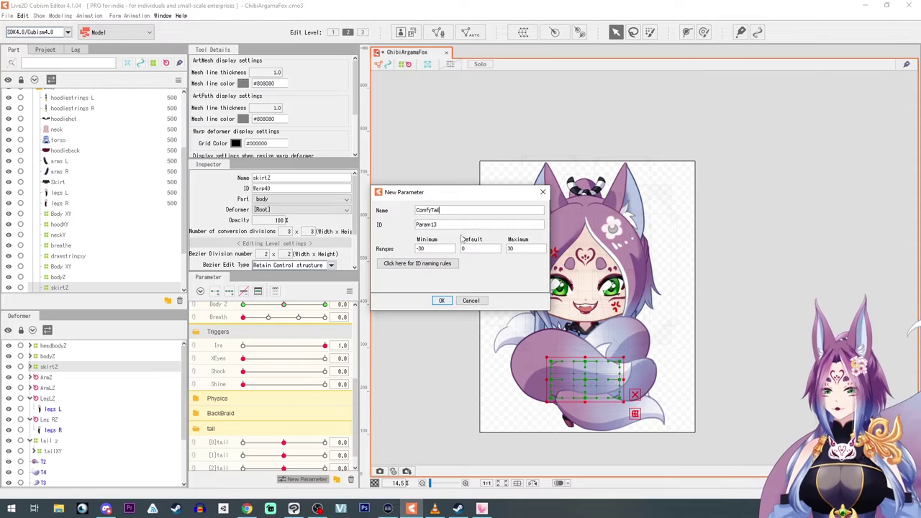
pyautogui.write('s')
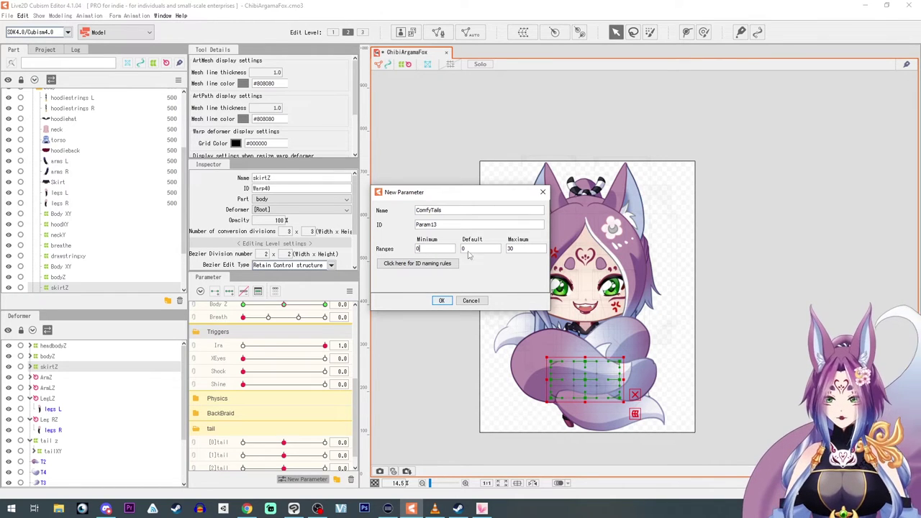
pyautogui.moveTo(513, 250); pyautogui.dragTo(502, 251)
pyautogui.write('1')
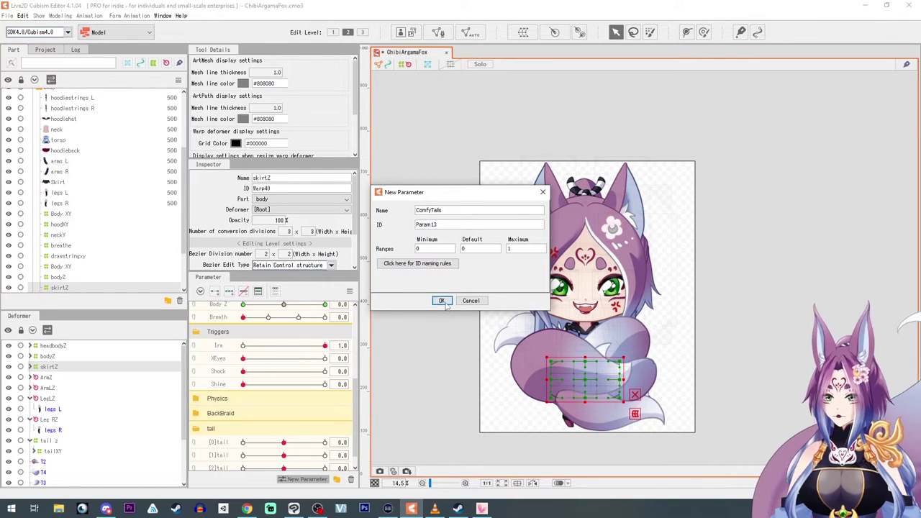
pyautogui.click(443, 302)
pyautogui.scroll(3, 244, 362)
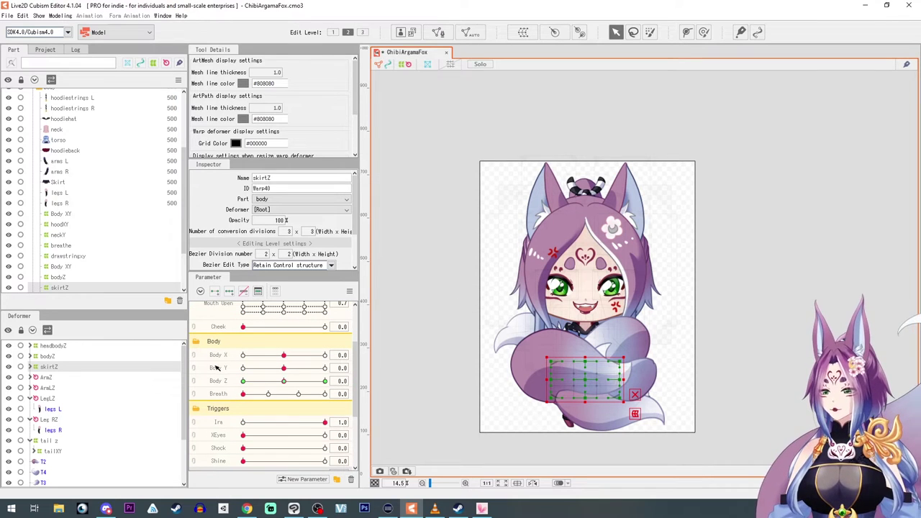
pyautogui.scroll(-3, 229, 414)
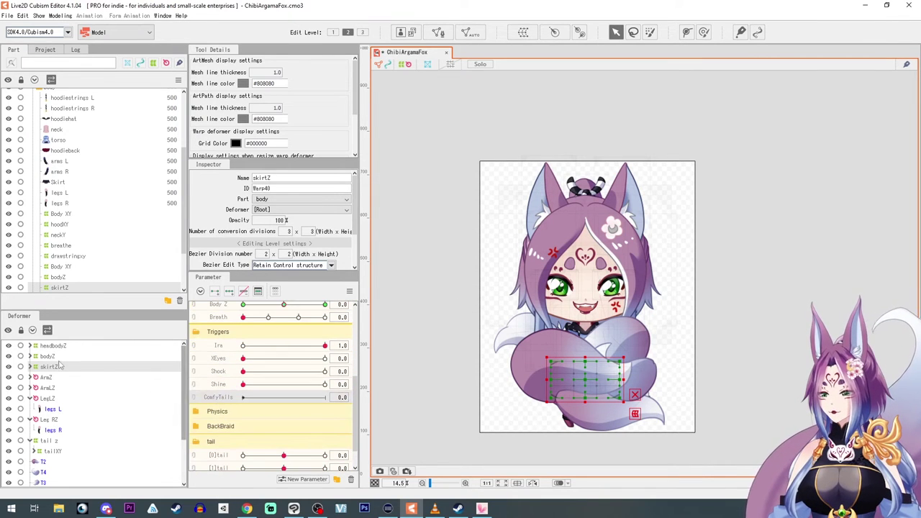
# - Expand the comfy tails part folder and check its T2, T4 and T5 meshes on the model
pyautogui.scroll(4, 24, 164)
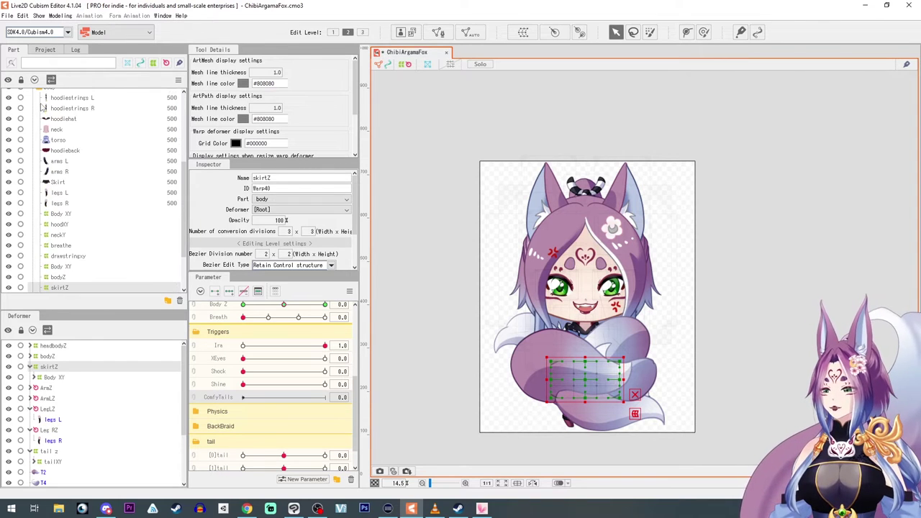
pyautogui.click(40, 105)
pyautogui.click(62, 116)
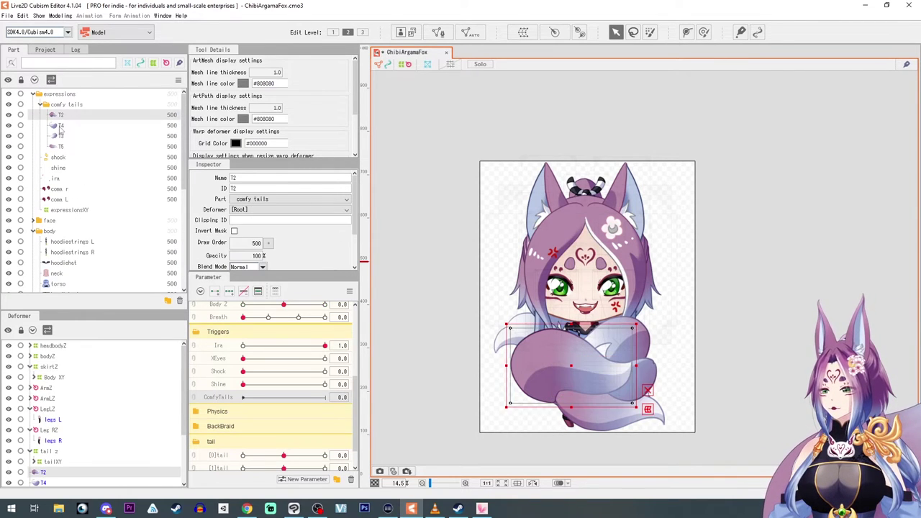
pyautogui.click(60, 126)
pyautogui.click(59, 147)
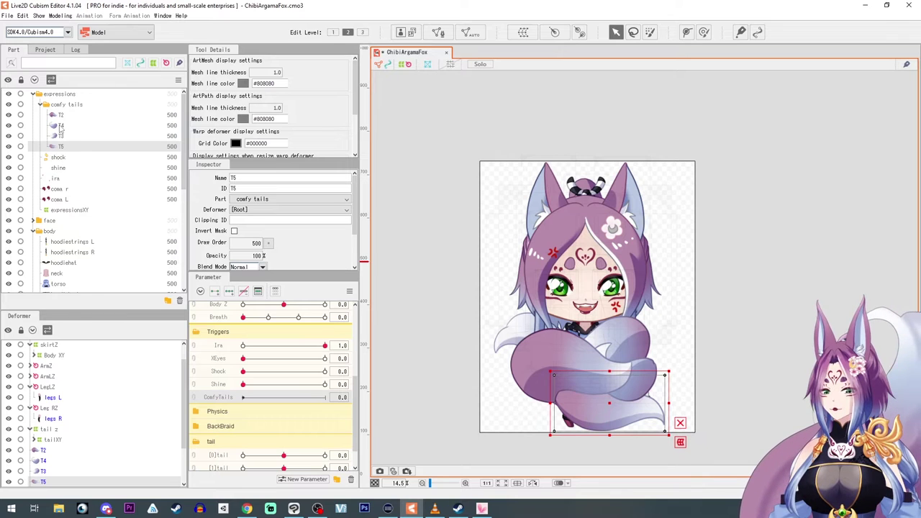
# - Generate an automatic mesh for tail T2 with the Deformation (Heavy) preset
pyautogui.click(60, 116)
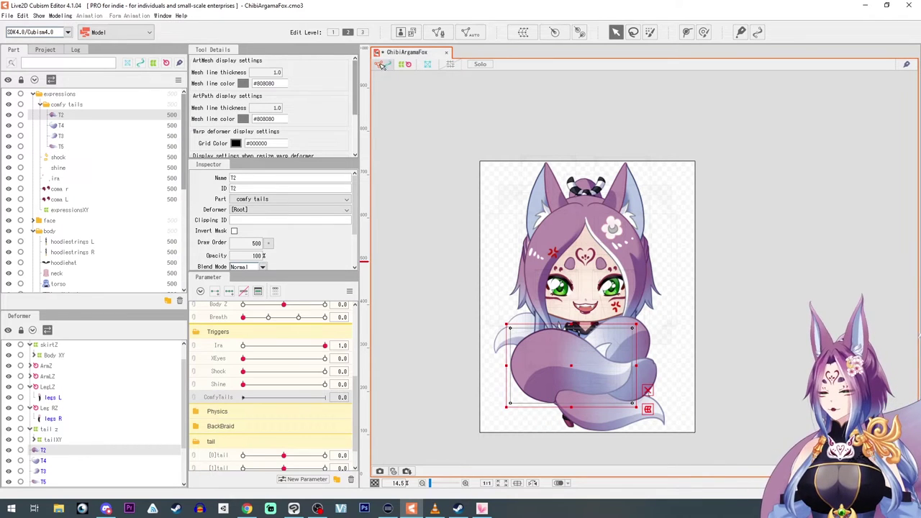
pyautogui.click(480, 38)
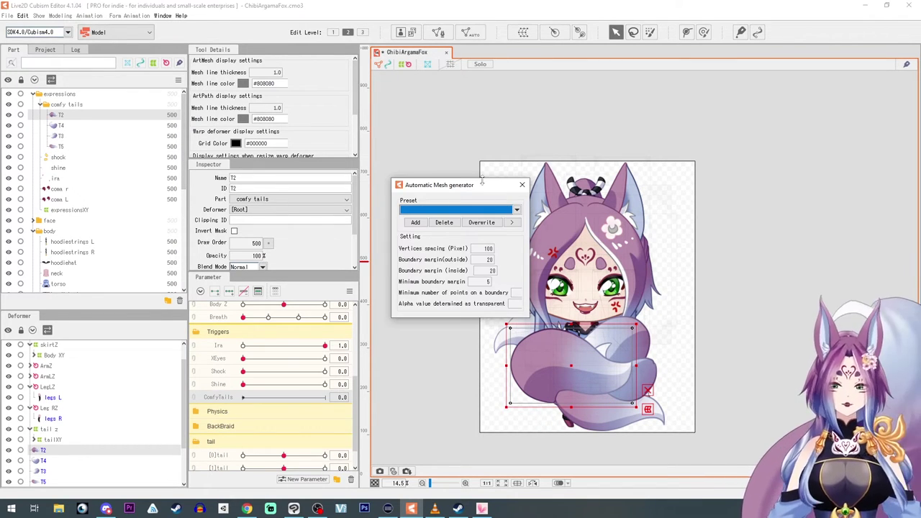
pyautogui.click(447, 210)
pyautogui.click(445, 235)
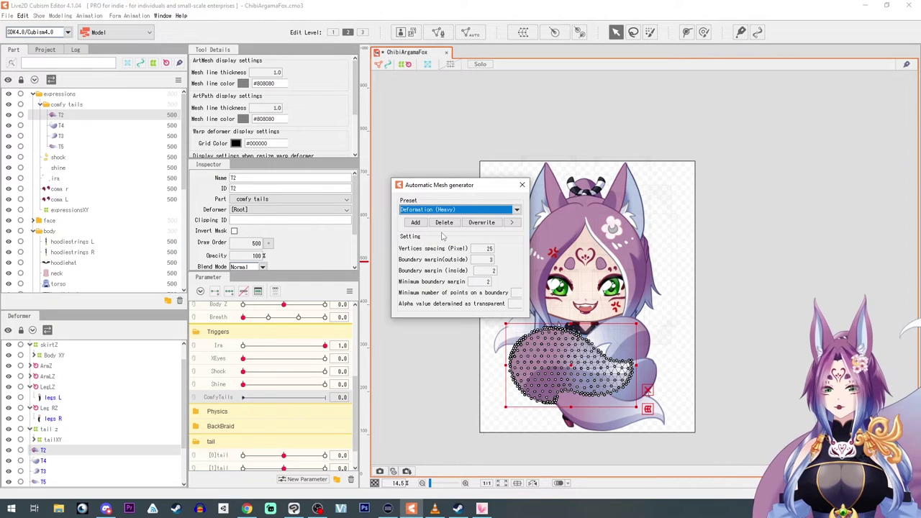
pyautogui.click(522, 185)
# - Generate an automatic mesh for tail T4 with the Deformation (Heavy) preset
pyautogui.click(61, 125)
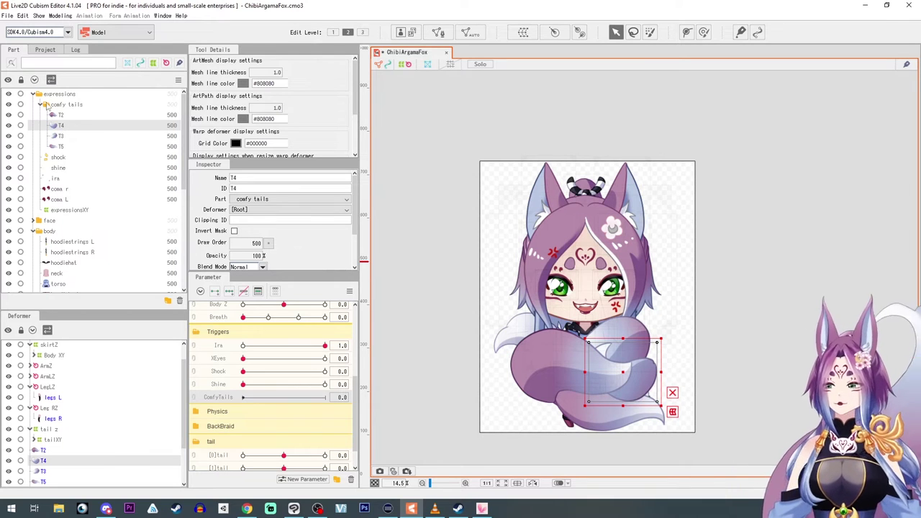
pyautogui.click(471, 32)
pyautogui.click(457, 209)
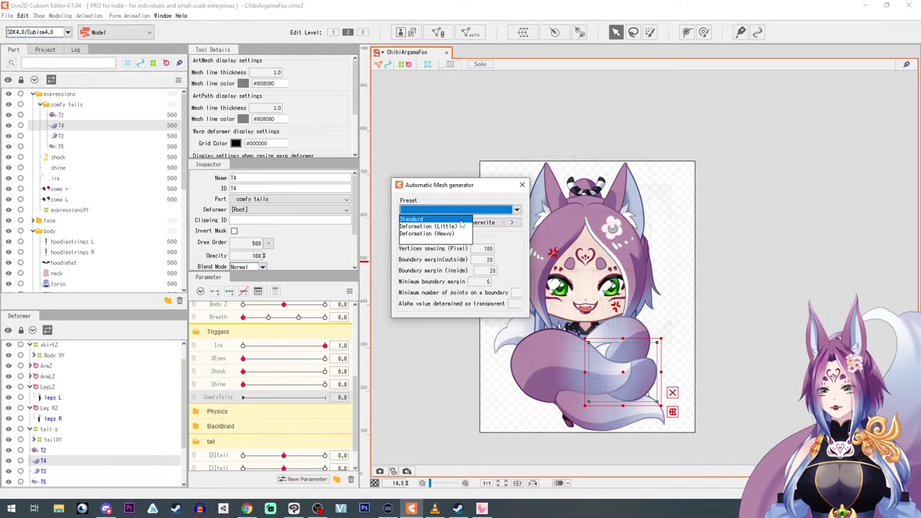
pyautogui.click(449, 234)
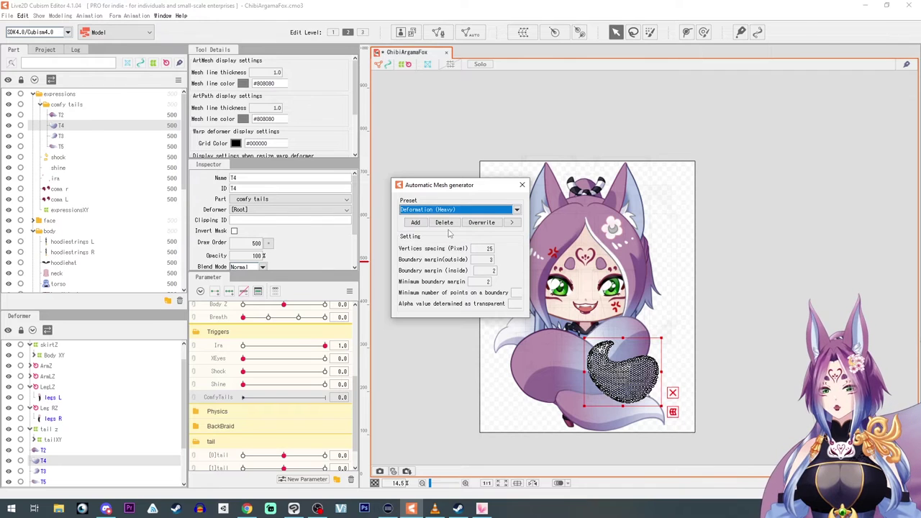
# - Generate an automatic mesh for tail T3 with the Deformation (Heavy) preset
pyautogui.click(52, 136)
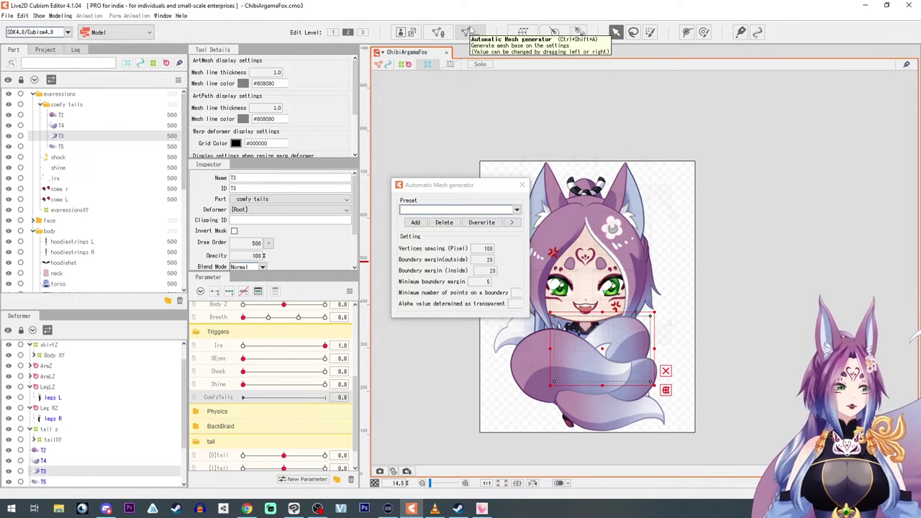
pyautogui.click(469, 32)
pyautogui.click(430, 210)
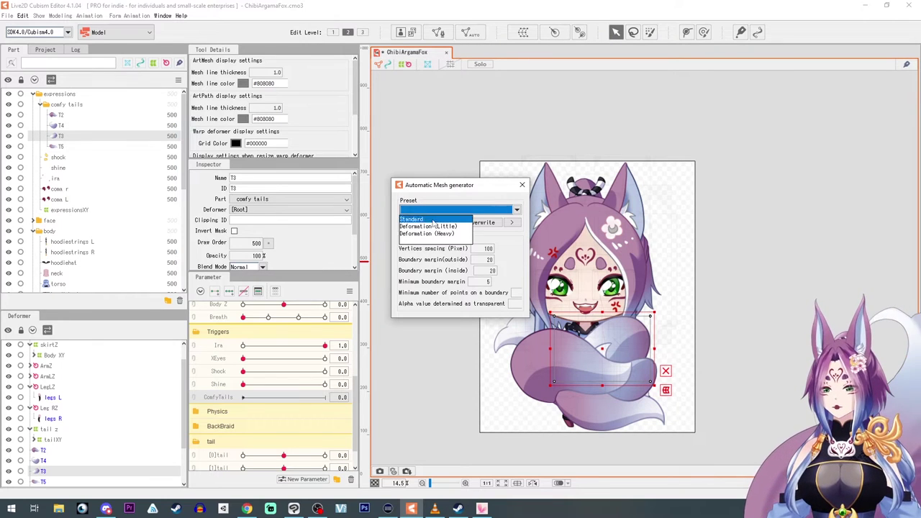
pyautogui.click(431, 234)
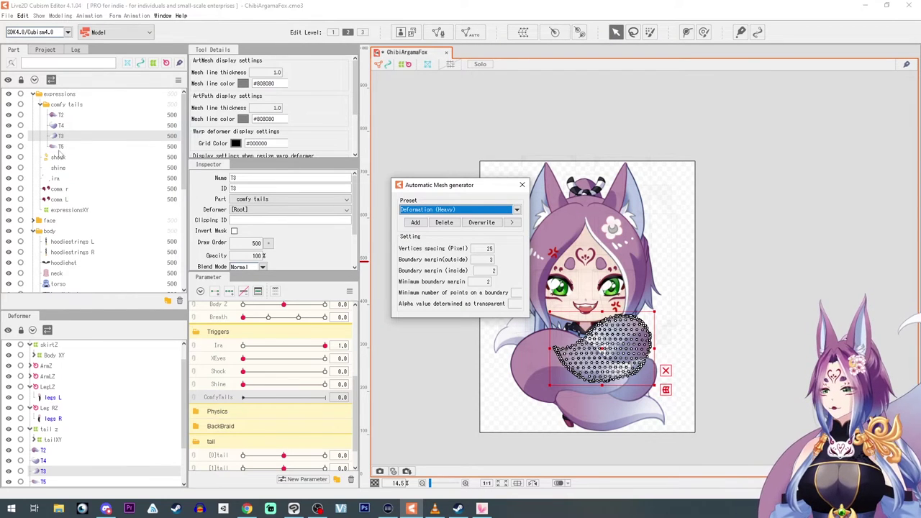
# - Generate an automatic mesh for tail T5 with the Deformation (Heavy) preset and close the mesh generator
pyautogui.click(61, 147)
pyautogui.click(430, 211)
pyautogui.click(433, 234)
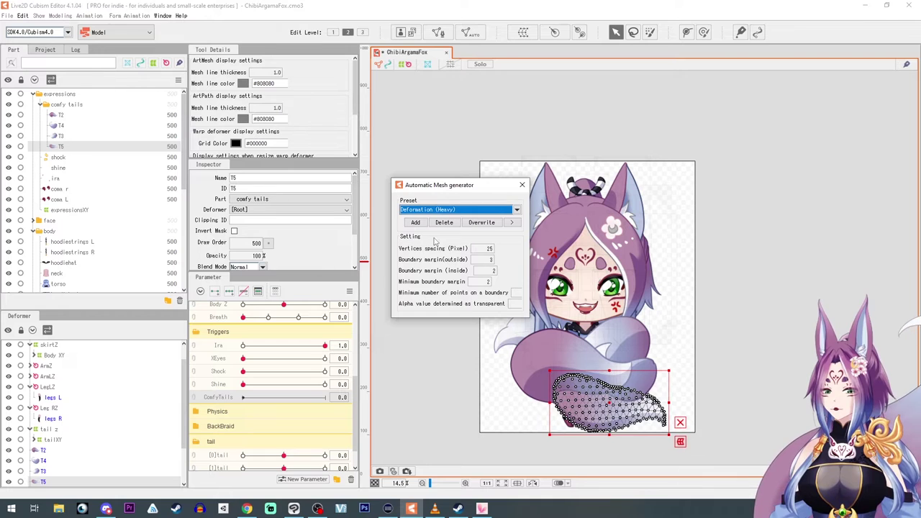
pyautogui.scroll(3, 742, 367)
pyautogui.moveTo(684, 372); pyautogui.dragTo(817, 213)
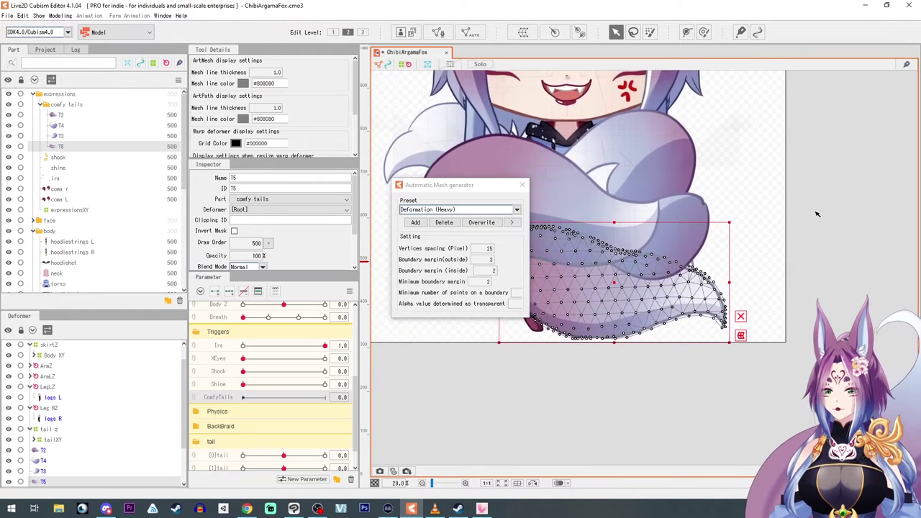
pyautogui.click(522, 185)
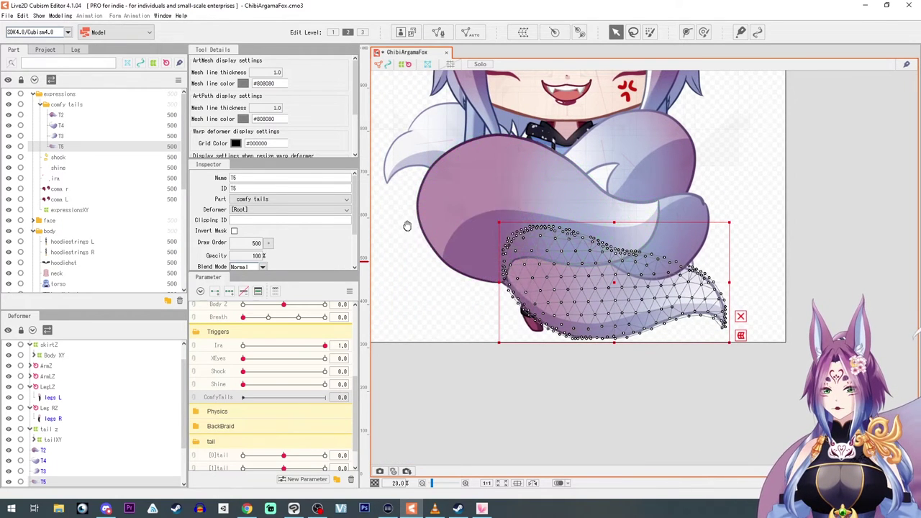
pyautogui.moveTo(408, 226); pyautogui.dragTo(490, 209)
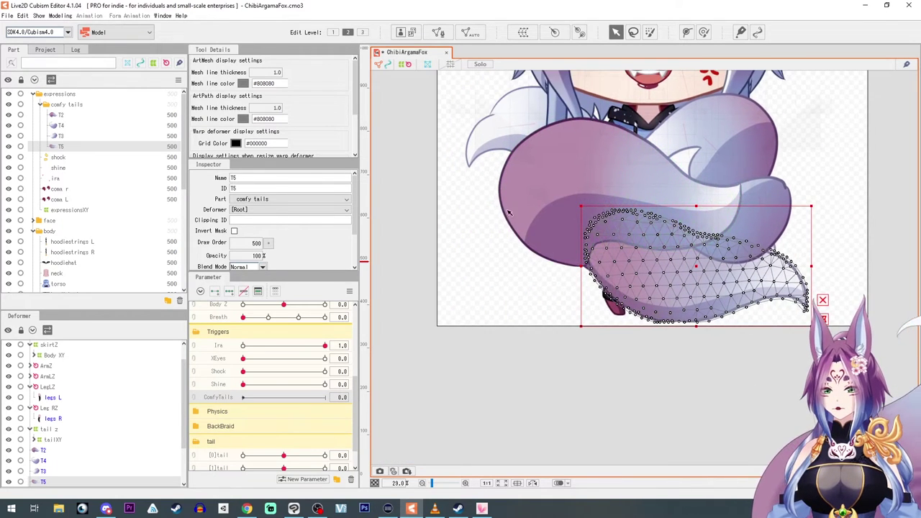
# - Hide tails T4, T3 and T5 so that only T2 of the comfy tails stays displayed
pyautogui.click(9, 146)
pyautogui.click(8, 147)
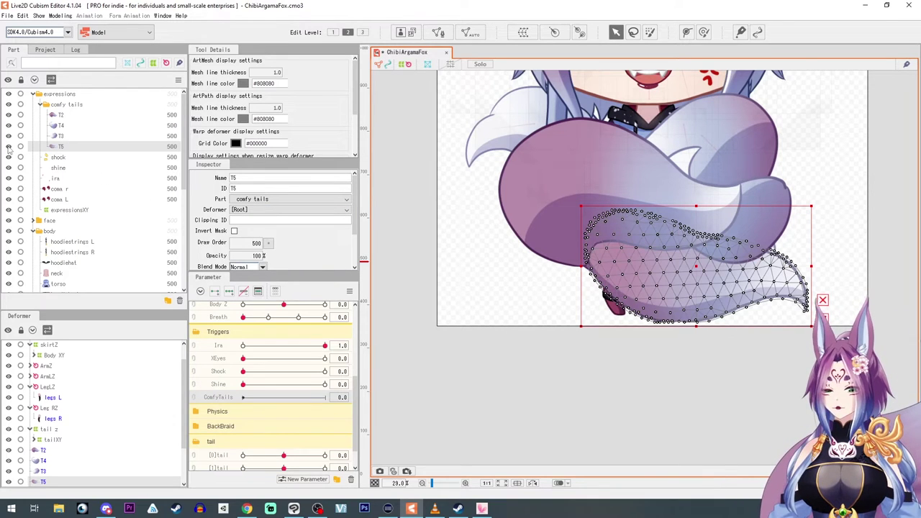
pyautogui.moveTo(8, 128); pyautogui.dragTo(8, 147)
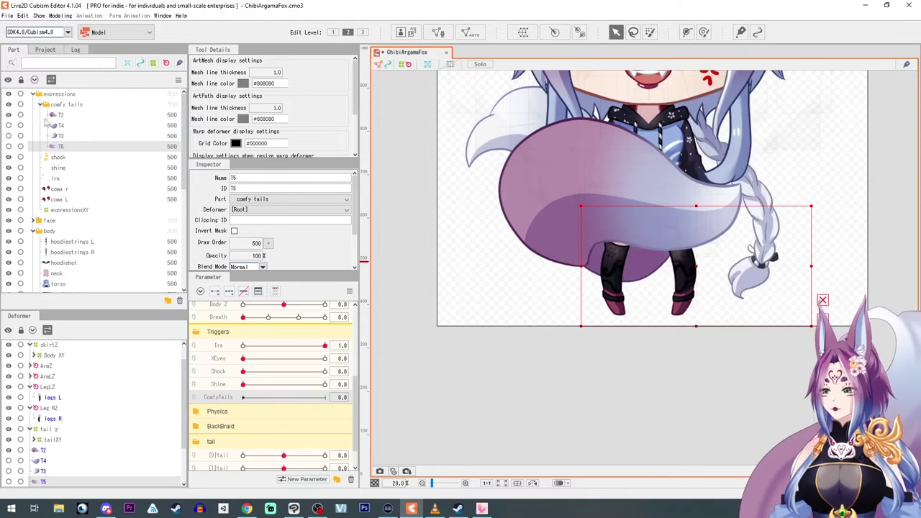
# - Add two keyforms to the Breath parameter for tail T2
pyautogui.click(56, 115)
pyautogui.moveTo(451, 183); pyautogui.dragTo(449, 248)
pyautogui.scroll(1, 221, 341)
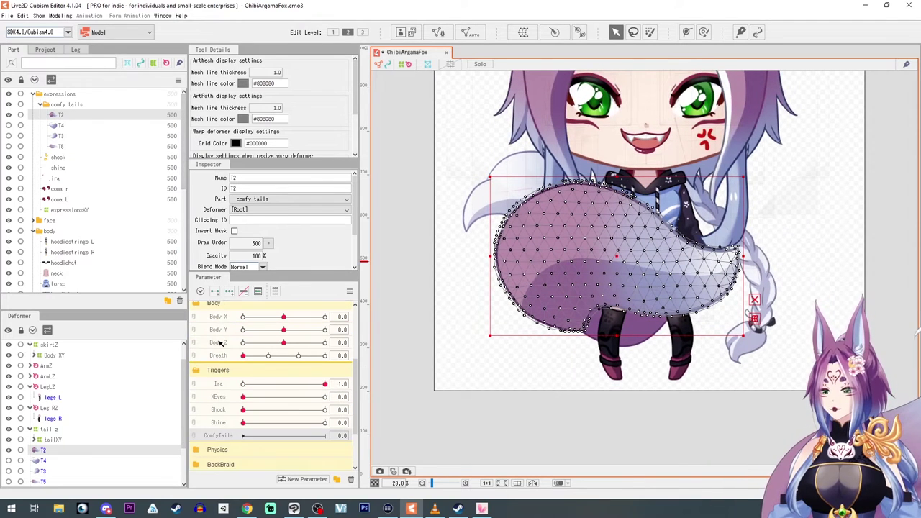
pyautogui.click(221, 357)
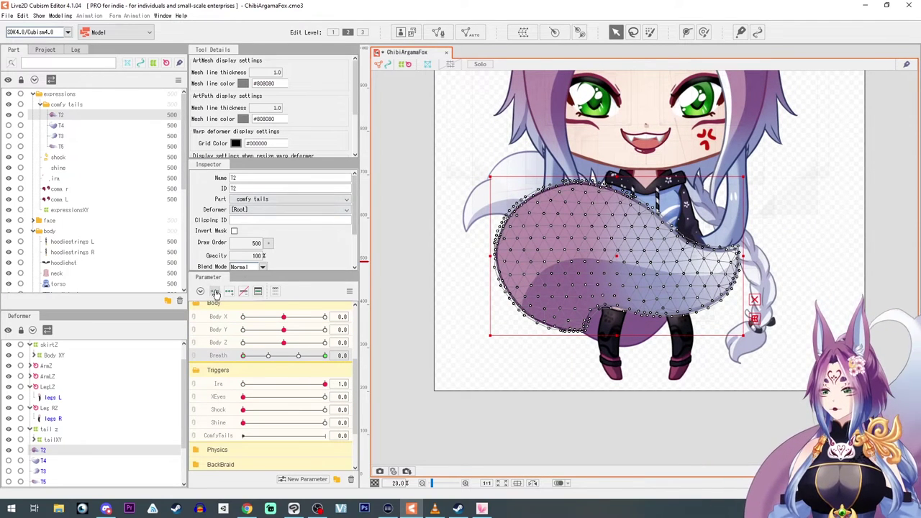
# - Draw a five-point deform path along tail T2 from its thick end to its tip and set the path width to 384
pyautogui.click(687, 31)
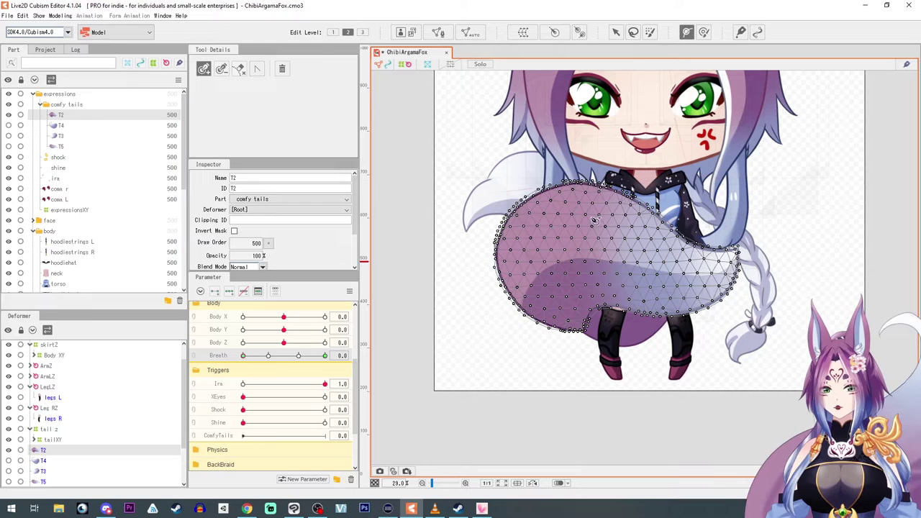
pyautogui.click(549, 264)
pyautogui.click(595, 242)
pyautogui.click(646, 263)
pyautogui.click(707, 275)
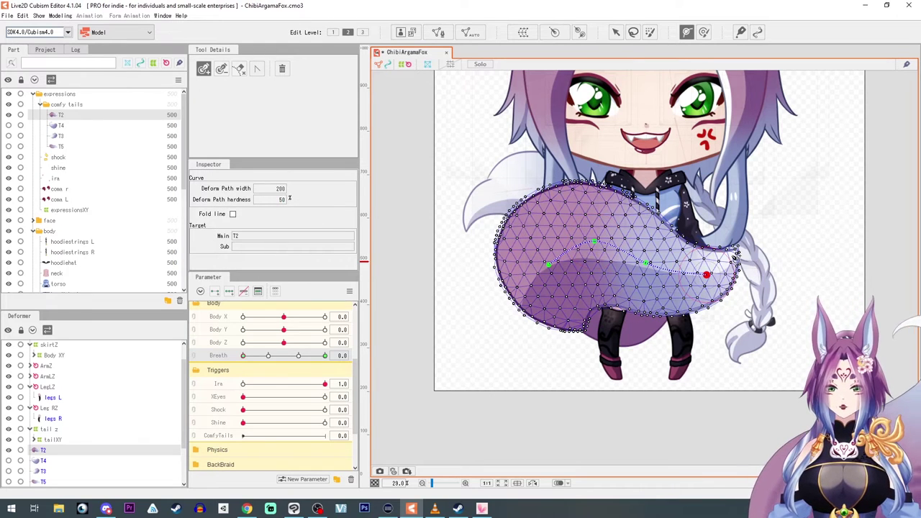
pyautogui.click(734, 254)
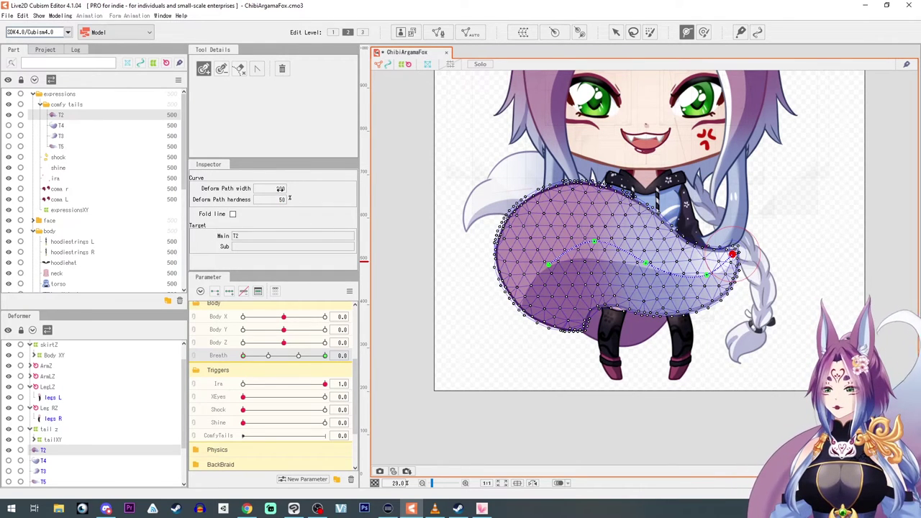
pyautogui.moveTo(280, 189); pyautogui.dragTo(368, 188)
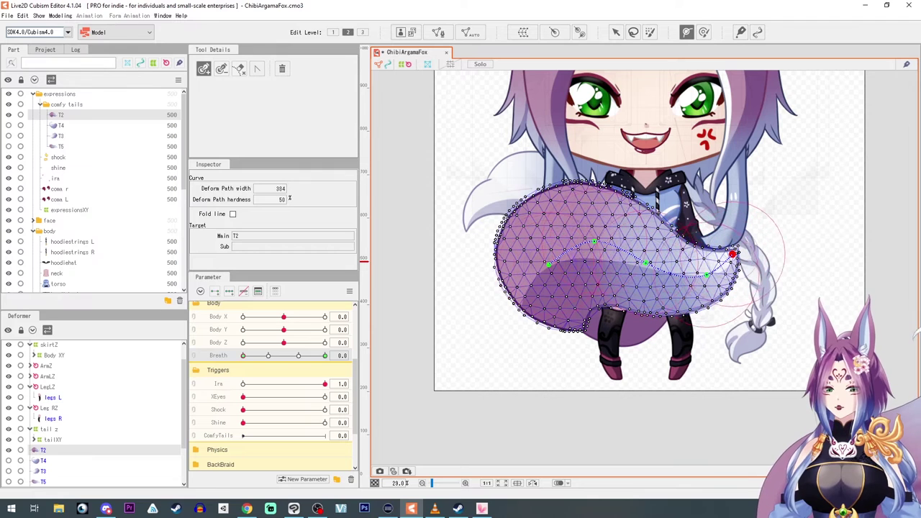
# - Set tail T2's deform path width to 436 and bend the tail's tip upward with the path points at Breath 1
pyautogui.moveTo(310, 188); pyautogui.dragTo(268, 182)
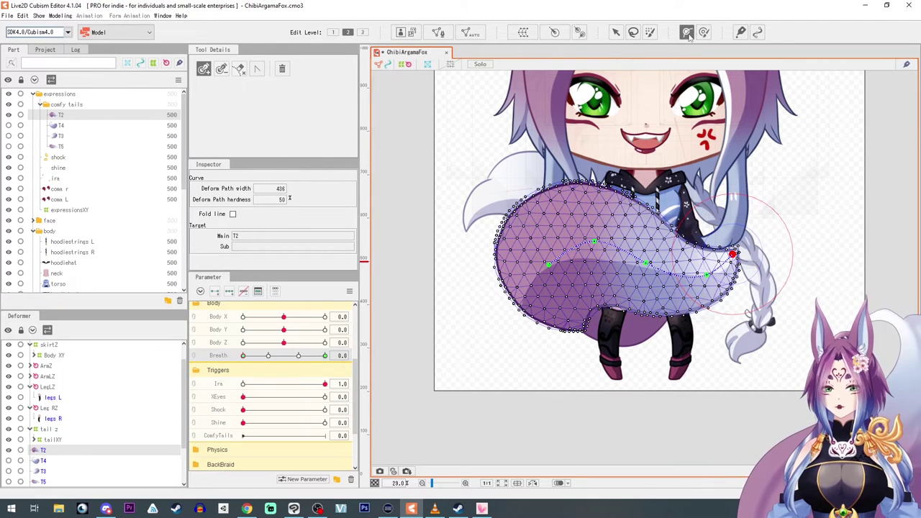
pyautogui.click(616, 32)
pyautogui.moveTo(260, 357); pyautogui.dragTo(326, 357)
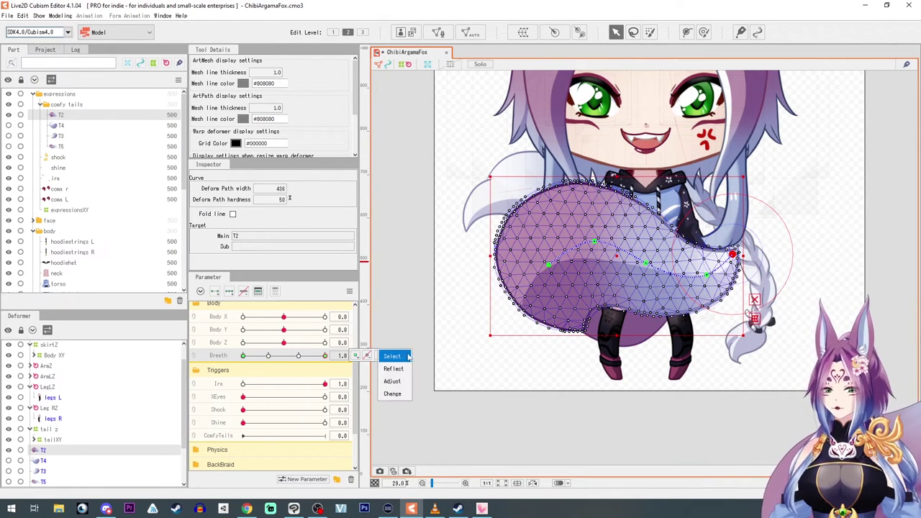
pyautogui.click(755, 281)
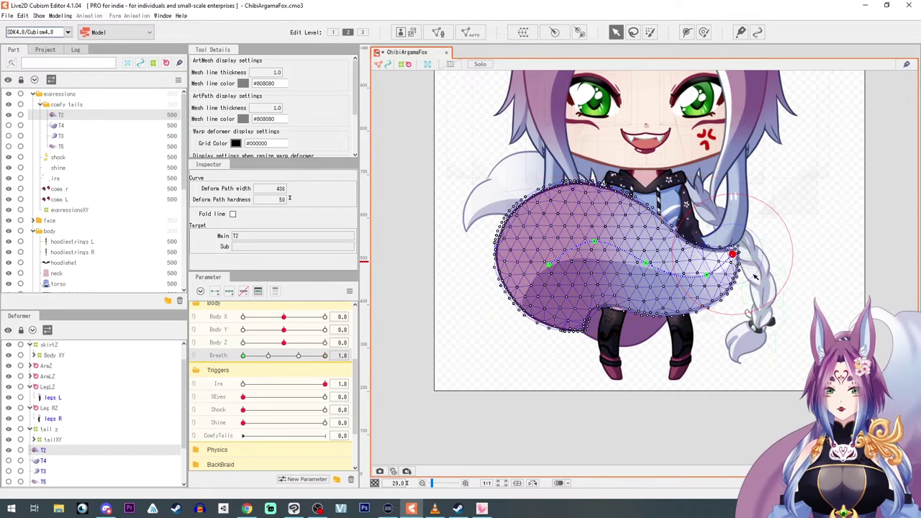
pyautogui.moveTo(733, 255); pyautogui.dragTo(730, 237)
pyautogui.moveTo(707, 274); pyautogui.dragTo(708, 264)
pyautogui.moveTo(647, 264); pyautogui.dragTo(644, 262)
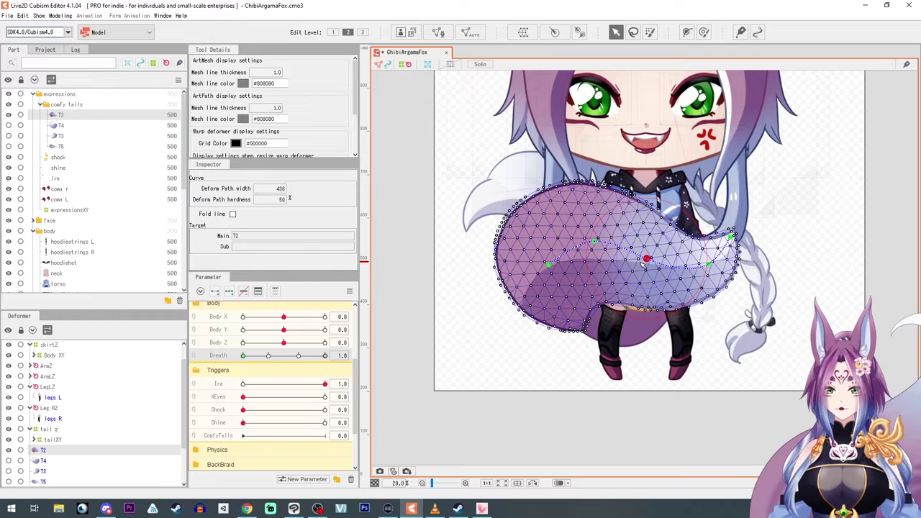
# - Lower tail T2's tip slightly with the path points at Breath 0 and scrub Breath to preview the motion
pyautogui.click(307, 355)
pyautogui.moveTo(734, 255); pyautogui.dragTo(709, 285)
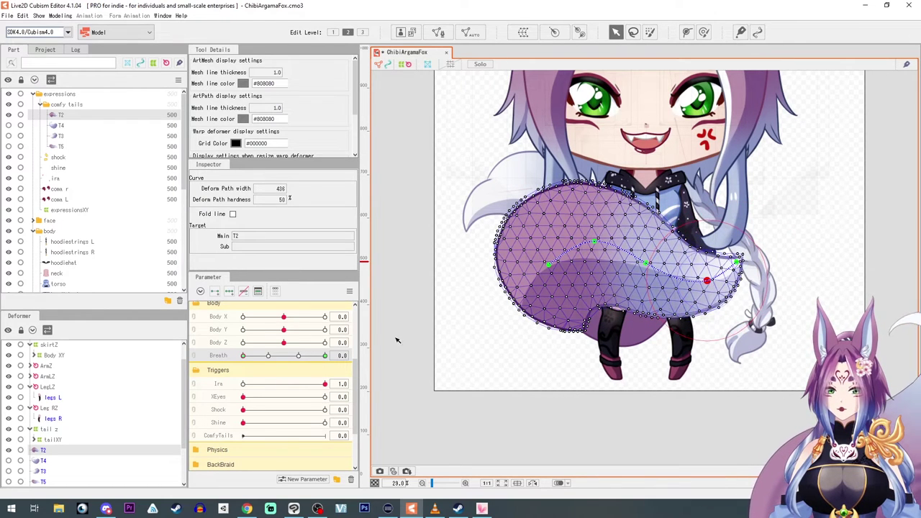
pyautogui.moveTo(245, 358); pyautogui.dragTo(300, 358)
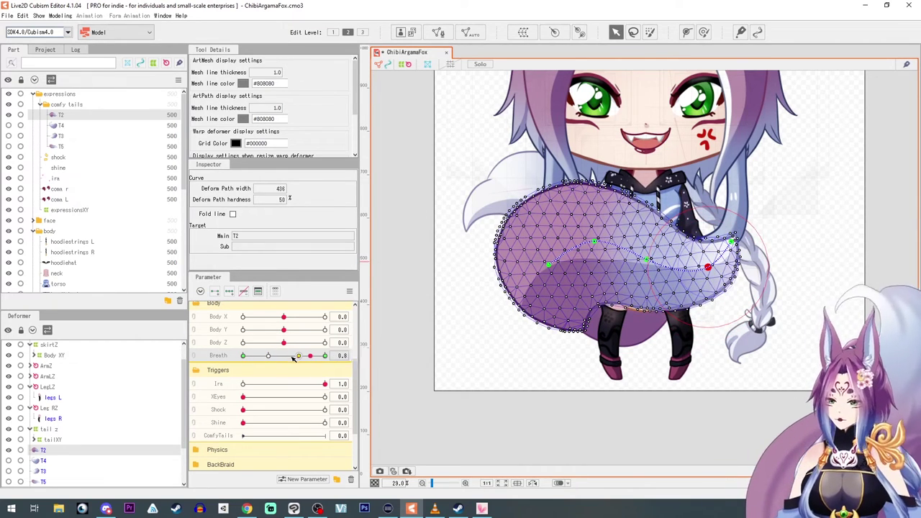
# - Show only tail T4 of the comfy tails and draw a four-point deform path from its tip into the thick part
pyautogui.click(61, 125)
pyautogui.click(10, 126)
pyautogui.click(8, 115)
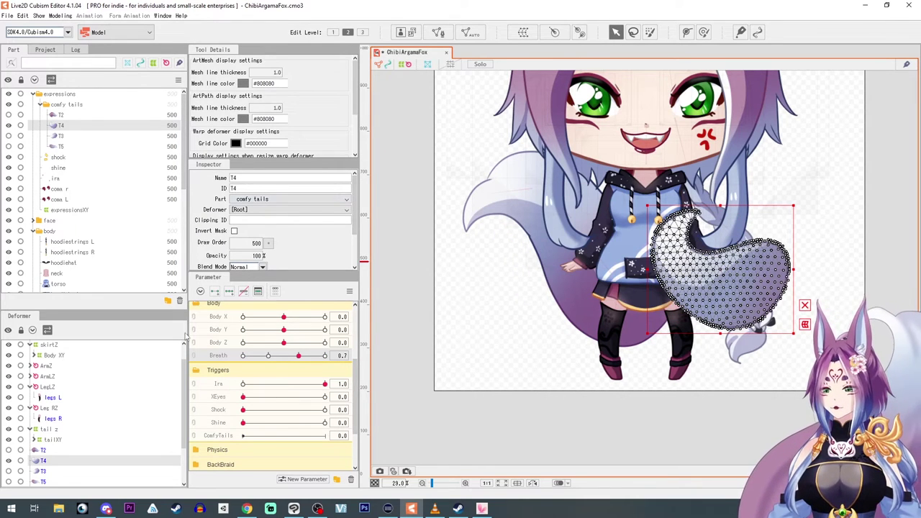
pyautogui.click(686, 32)
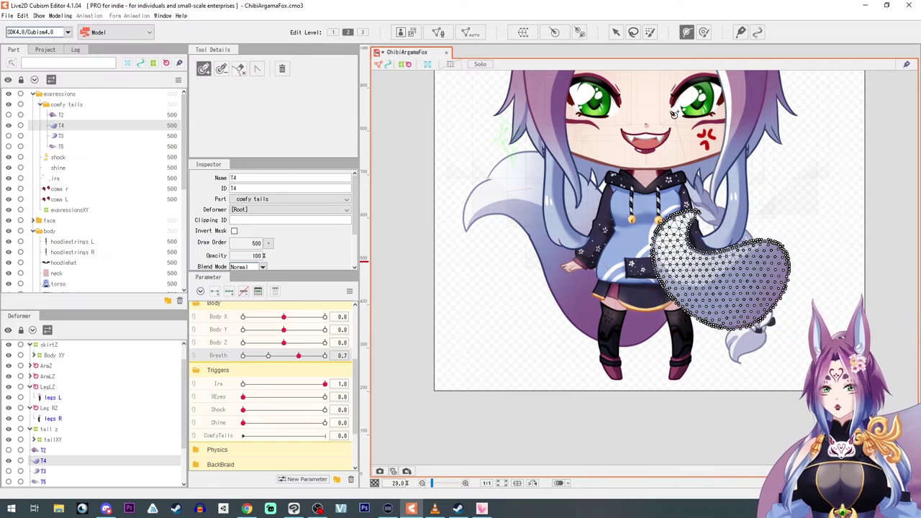
pyautogui.click(691, 213)
pyautogui.click(675, 242)
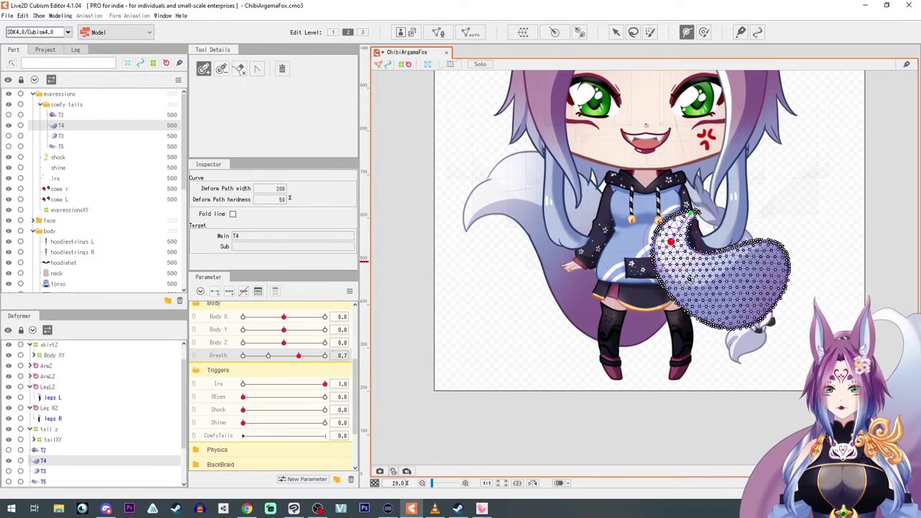
pyautogui.click(690, 278)
pyautogui.click(725, 284)
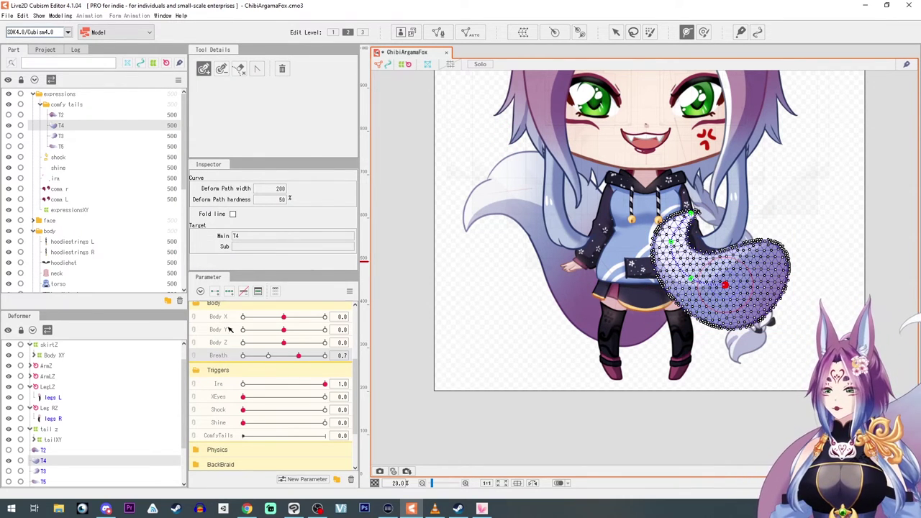
# - Add two Breath keyforms to tail T4 and pull its tip up and outward with the path points at Breath 1
pyautogui.moveTo(299, 362); pyautogui.dragTo(325, 357)
pyautogui.rightClick(376, 351)
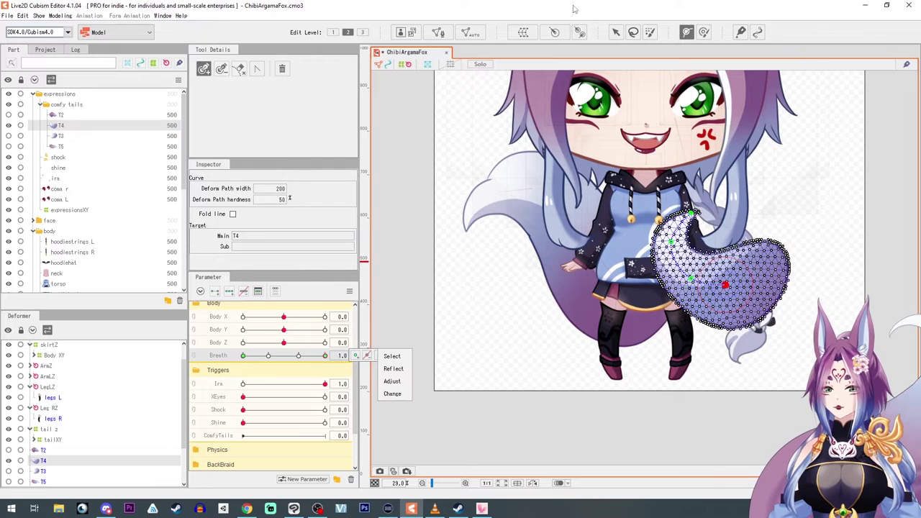
pyautogui.press('Escape')
pyautogui.click(688, 209)
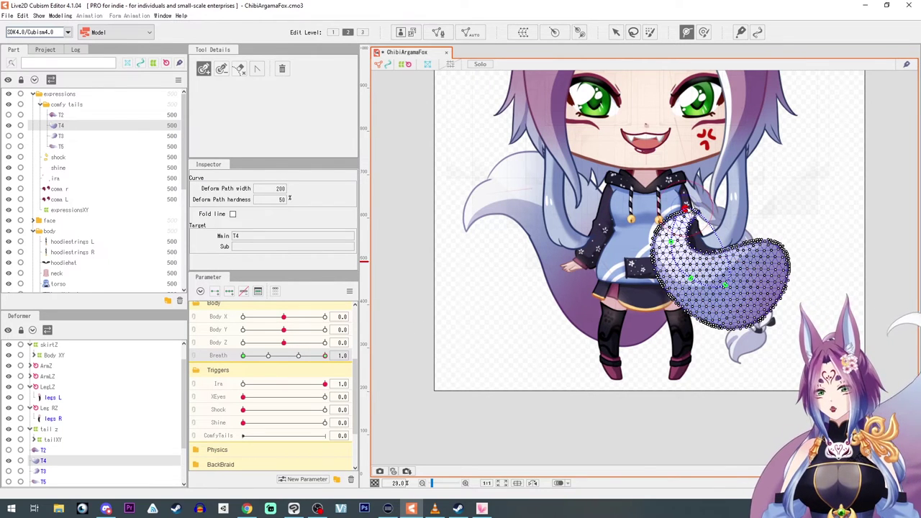
pyautogui.click(616, 31)
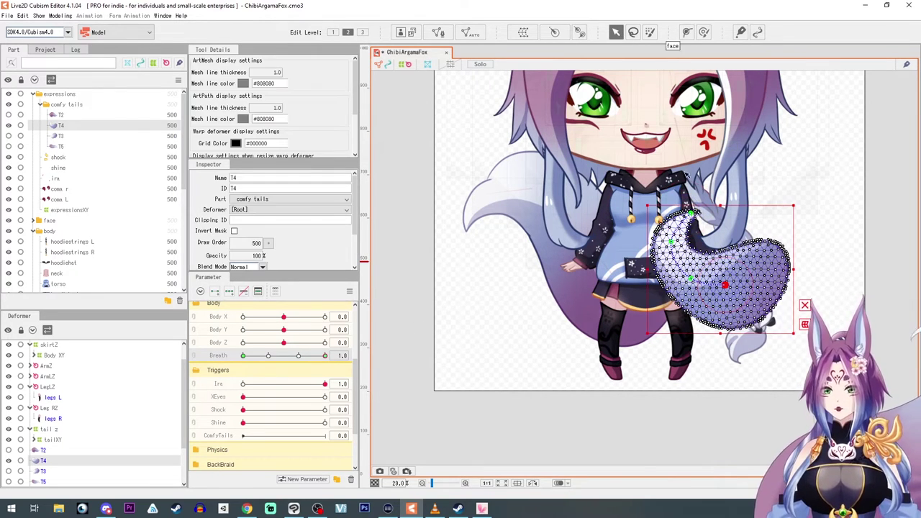
pyautogui.moveTo(692, 212); pyautogui.dragTo(679, 208)
pyautogui.click(669, 242)
# - Move tail T4's tip slightly down and inward with the path points at Breath 0
pyautogui.moveTo(325, 356); pyautogui.dragTo(210, 358)
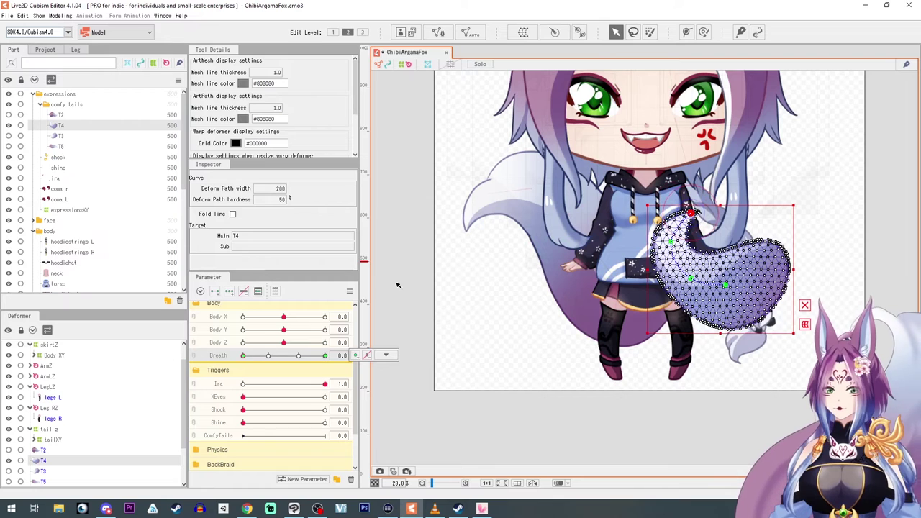
pyautogui.moveTo(691, 213); pyautogui.dragTo(675, 240)
pyautogui.moveTo(245, 357)
pyautogui.mouseDown()
pyautogui.moveTo(339, 355)
pyautogui.moveTo(221, 359)
pyautogui.moveTo(308, 357)
pyautogui.moveTo(238, 363)
pyautogui.mouseUp()
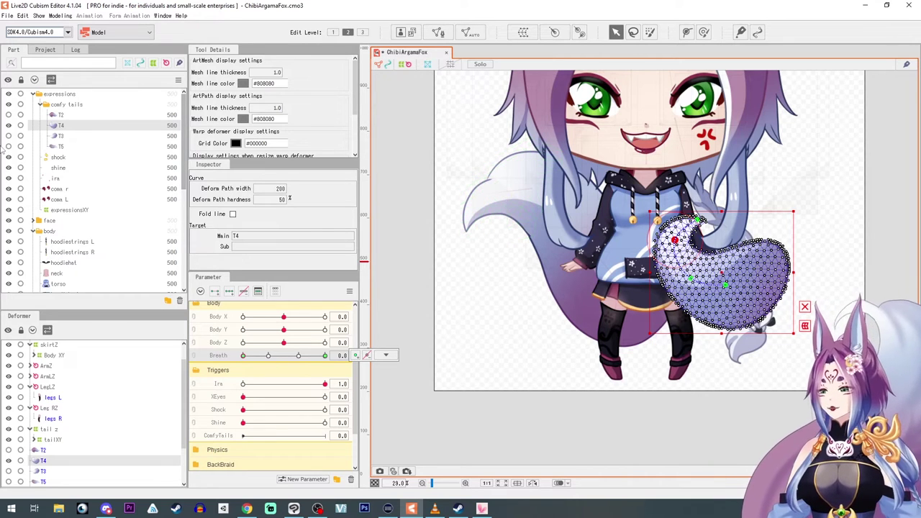
# - Show only tail T3 of the comfy tails and draw a four-point deform path from its tip into the thick part
pyautogui.click(59, 137)
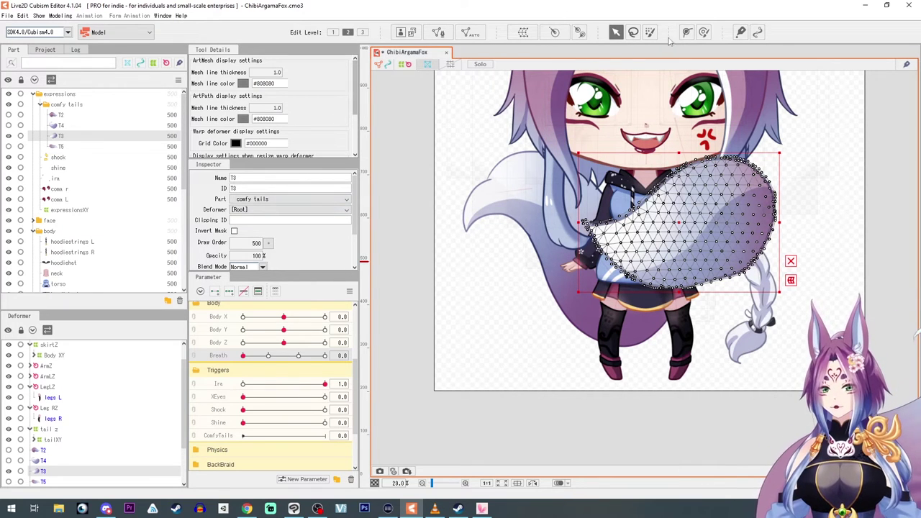
pyautogui.click(686, 33)
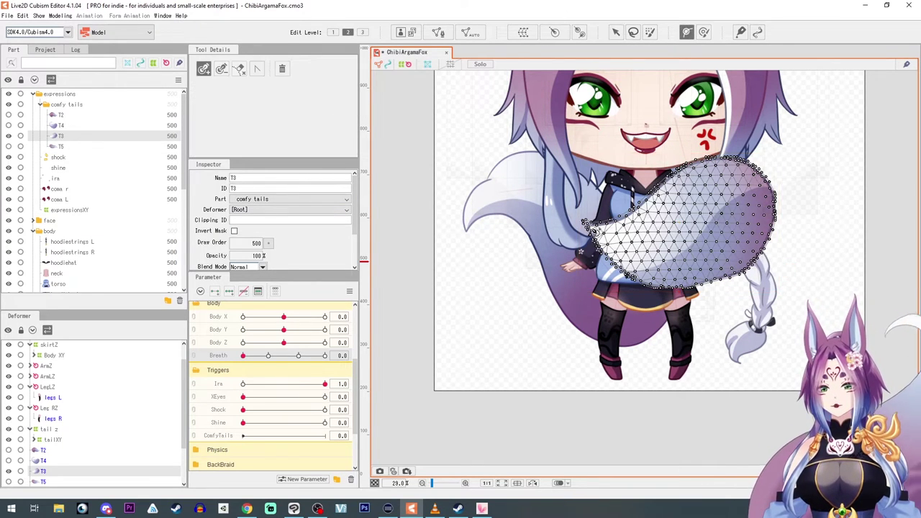
pyautogui.click(584, 224)
pyautogui.click(626, 236)
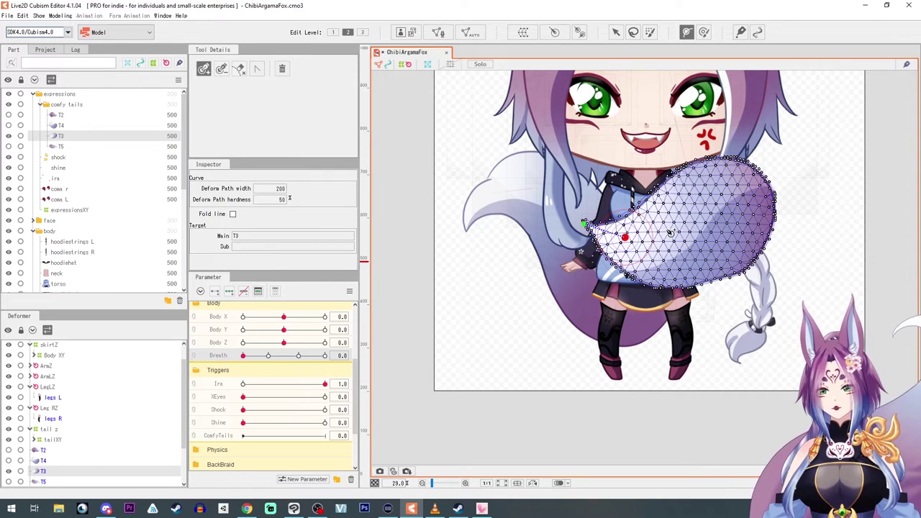
pyautogui.click(667, 229)
pyautogui.click(713, 214)
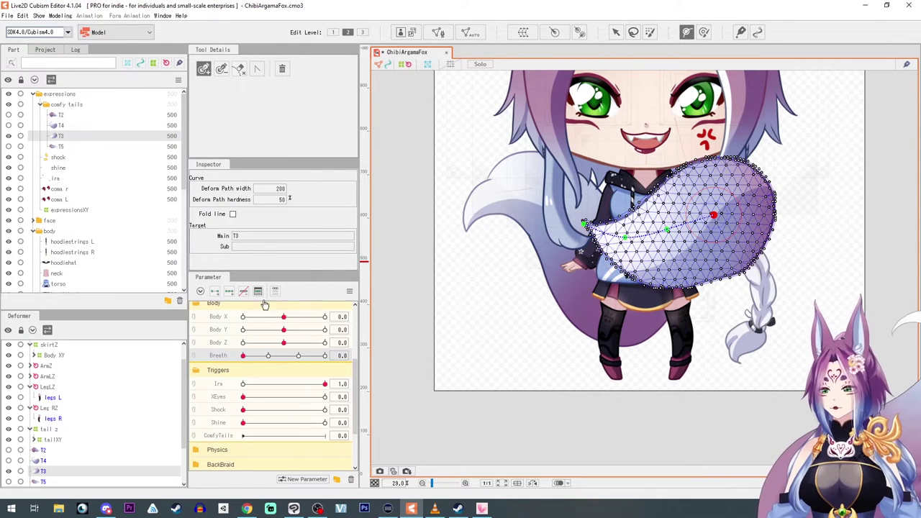
# - Add two Breath keyforms to tail T3 and raise its tip with the path points at Breath 1
pyautogui.moveTo(250, 357); pyautogui.dragTo(309, 361)
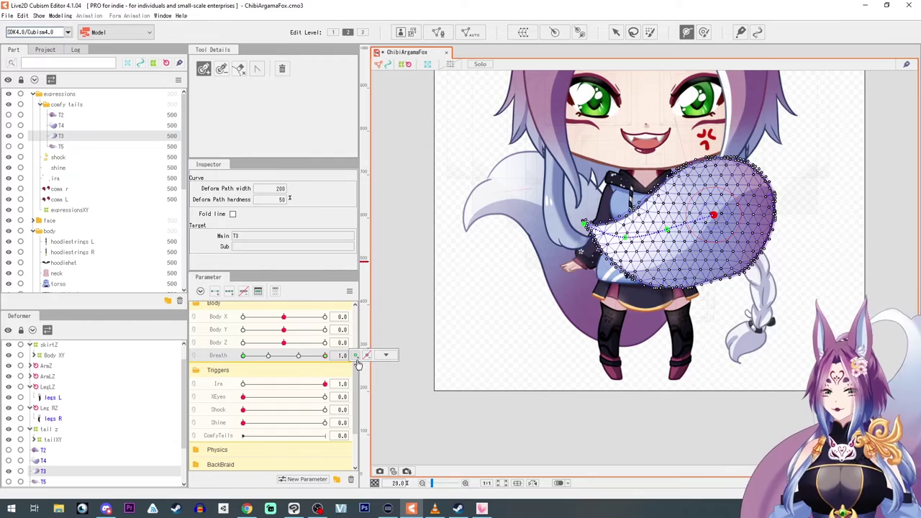
pyautogui.click(616, 32)
pyautogui.moveTo(584, 225); pyautogui.dragTo(580, 203)
pyautogui.moveTo(667, 229); pyautogui.dragTo(665, 222)
pyautogui.moveTo(325, 356); pyautogui.dragTo(243, 356)
# - Nudge tail T5 slightly up and left, and display all comfy tails together to compare them at Breath 1
pyautogui.click(61, 146)
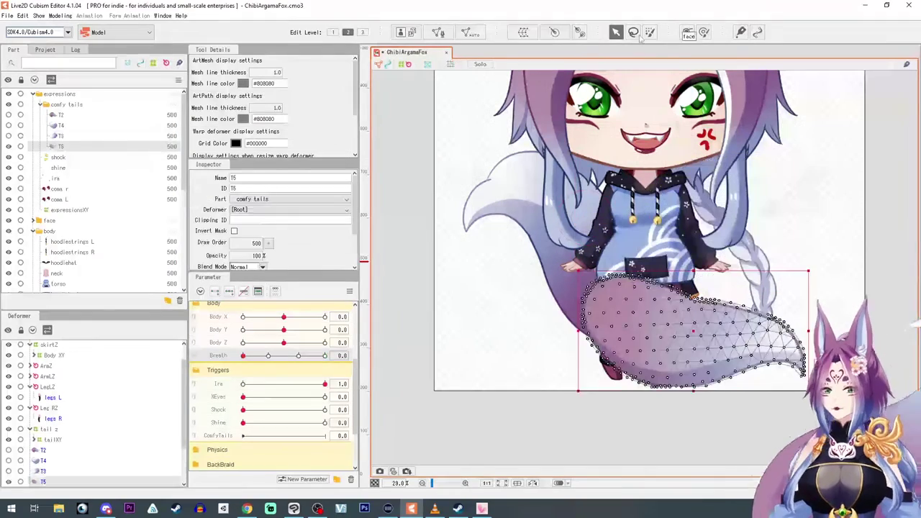
pyautogui.moveTo(692, 330); pyautogui.dragTo(684, 328)
pyautogui.moveTo(8, 115); pyautogui.dragTo(8, 142)
pyautogui.moveTo(685, 328); pyautogui.dragTo(684, 326)
pyautogui.click(619, 254)
pyautogui.moveTo(243, 356); pyautogui.dragTo(383, 355)
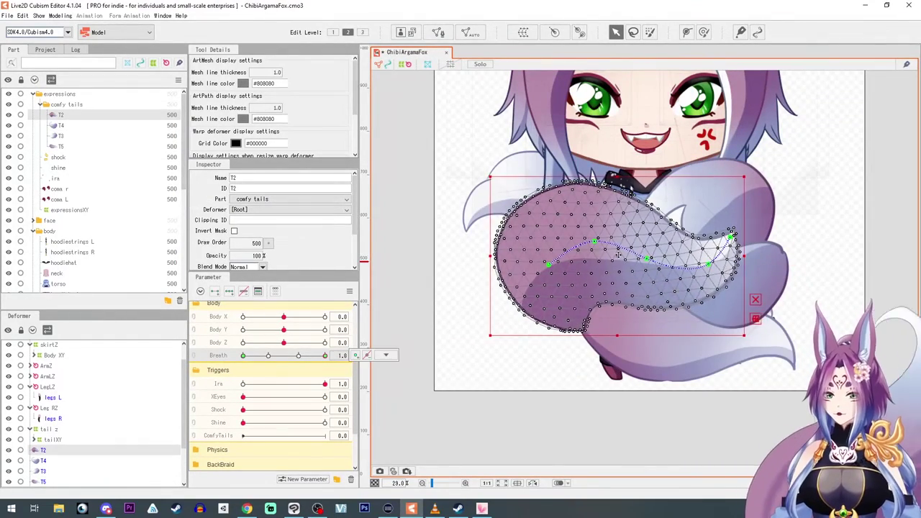
# - Draw a four-point deform path along tail T5 to its tip and key the tail on Breath with the tip raised
pyautogui.click(638, 358)
pyautogui.moveTo(8, 115); pyautogui.dragTo(8, 136)
pyautogui.click(688, 32)
pyautogui.click(660, 329)
pyautogui.click(711, 331)
pyautogui.click(753, 337)
pyautogui.click(786, 358)
pyautogui.click(216, 291)
pyautogui.click(616, 32)
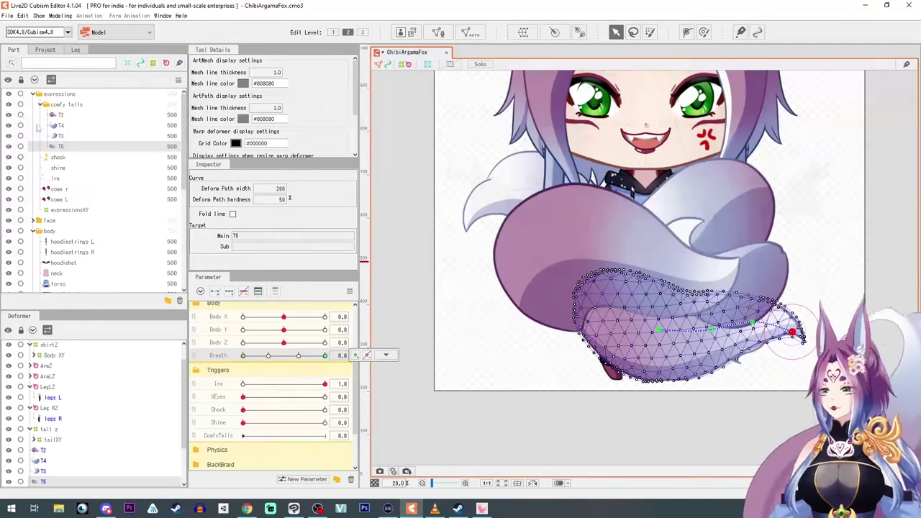
# - Isolate the comftailsback tails by hiding the comfy tails, face, body and back parts, and reset Ira to 0
pyautogui.scroll(-4, 82, 271)
pyautogui.scroll(-5, 81, 271)
pyautogui.click(53, 257)
pyautogui.click(8, 104)
pyautogui.moveTo(9, 179); pyautogui.dragTo(8, 199)
pyautogui.scroll(-2, 562, 256)
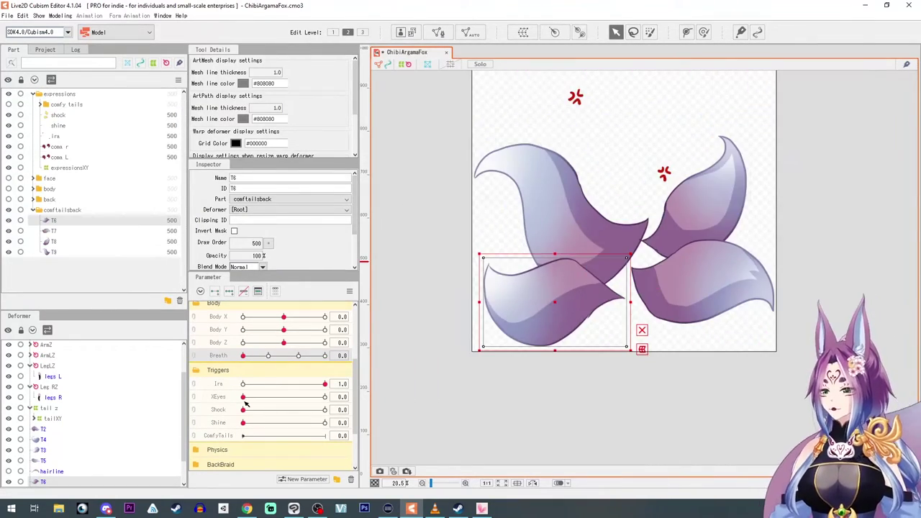
pyautogui.click(243, 384)
# - Generate automatic meshes for the back tails T6, T7, T8 and T9
pyautogui.click(471, 32)
pyautogui.click(517, 210)
pyautogui.click(55, 231)
pyautogui.click(55, 242)
pyautogui.click(55, 252)
# - Draw a five-point deform path on tail T9 from its curled tip down into the upper body of the tail
pyautogui.click(523, 185)
pyautogui.click(688, 32)
pyautogui.click(475, 172)
pyautogui.click(492, 159)
pyautogui.click(524, 160)
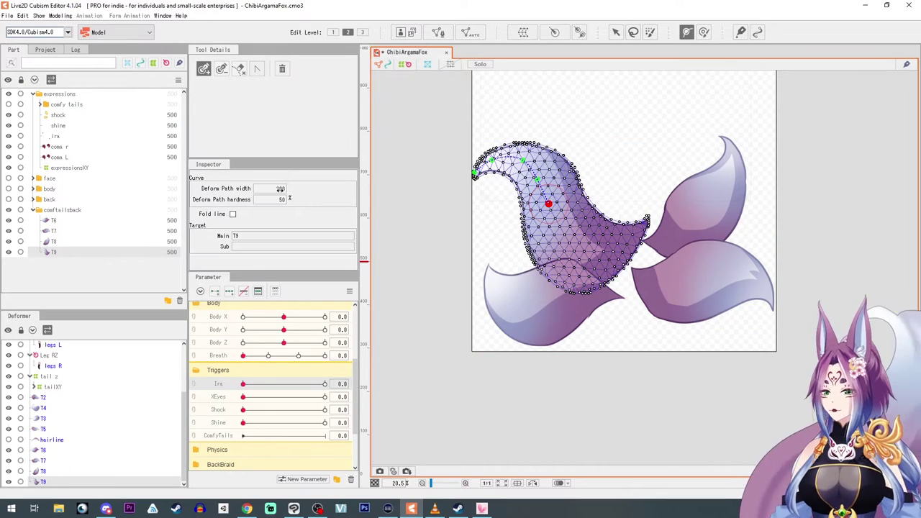
# - Curl tail T9's tip inward at Breath 1 with path width 227 and fix the mesh vertices on its inner curve
pyautogui.click(616, 33)
pyautogui.scroll(4, 469, 176)
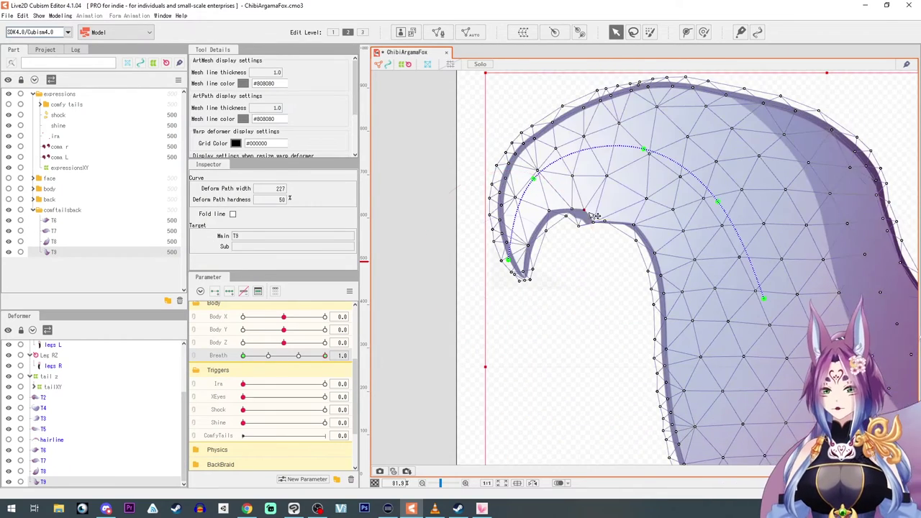
pyautogui.click(572, 209)
pyautogui.scroll(-5, 573, 209)
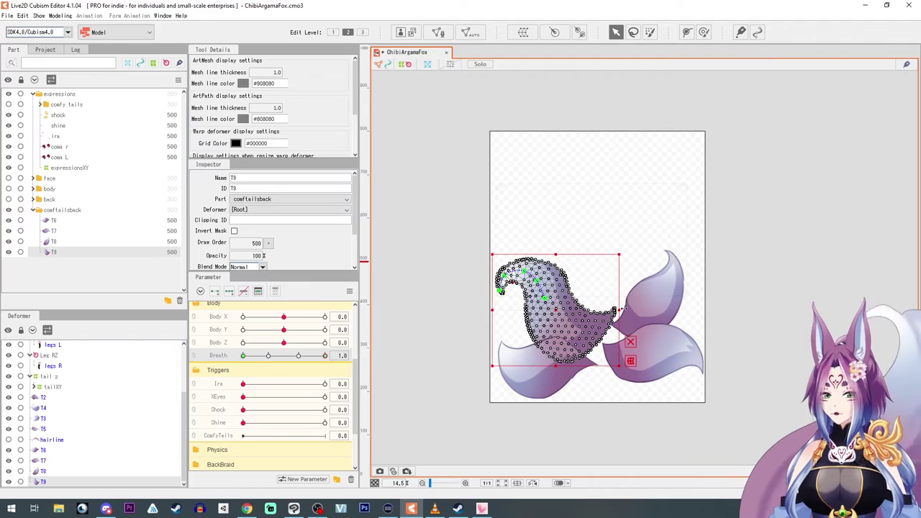
pyautogui.click(382, 356)
pyautogui.click(393, 368)
# - Draw a deform path on tail T8 from its tip downward and shift the tip outward for the Breath motion
pyautogui.click(54, 242)
pyautogui.scroll(1, 641, 233)
pyautogui.click(689, 32)
pyautogui.click(674, 255)
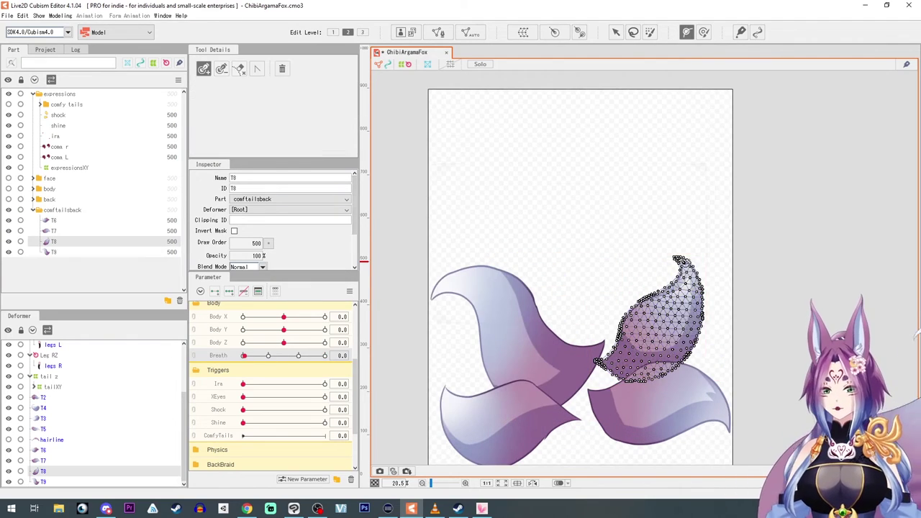
pyautogui.click(648, 337)
pyautogui.click(616, 32)
pyautogui.moveTo(673, 255); pyautogui.dragTo(681, 254)
# - Draw a four-point deform path on tail T7 from its tip toward the base
pyautogui.click(54, 231)
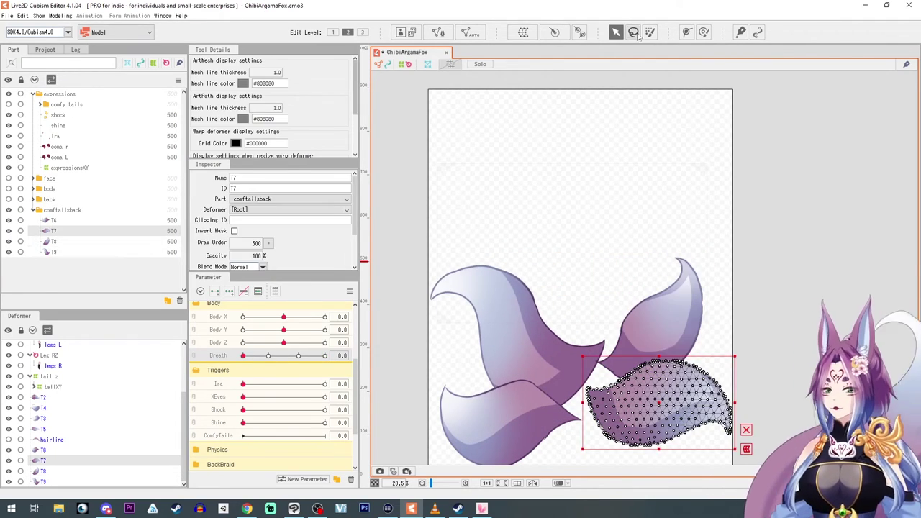
pyautogui.click(688, 32)
pyautogui.click(729, 432)
pyautogui.click(716, 404)
pyautogui.click(678, 401)
pyautogui.click(638, 410)
# - Key tail T7 on Breath with its tip pulled down and inward, and return Breath to 0
pyautogui.click(616, 33)
pyautogui.click(269, 356)
pyautogui.moveTo(730, 432); pyautogui.dragTo(719, 441)
pyautogui.click(299, 356)
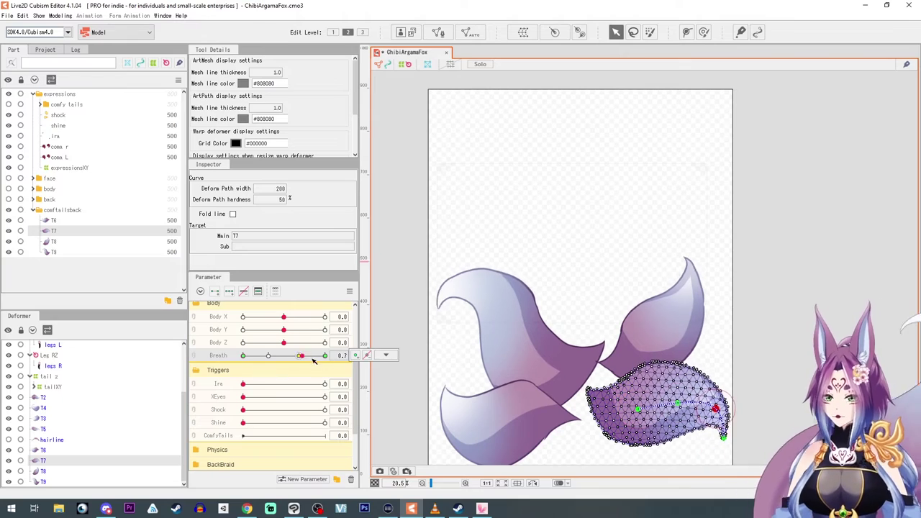
pyautogui.click(243, 356)
# - Draw a five-point deform path on tail T6 from its tip toward the base
pyautogui.click(53, 220)
pyautogui.click(688, 32)
pyautogui.moveTo(444, 390); pyautogui.dragTo(523, 290)
pyautogui.click(513, 304)
pyautogui.click(536, 341)
pyautogui.click(604, 327)
# - Smooth tail T6's mesh at the notch below its tip at Breath 1, using a deform path width of 250
pyautogui.click(616, 32)
pyautogui.click(325, 355)
pyautogui.scroll(3, 532, 299)
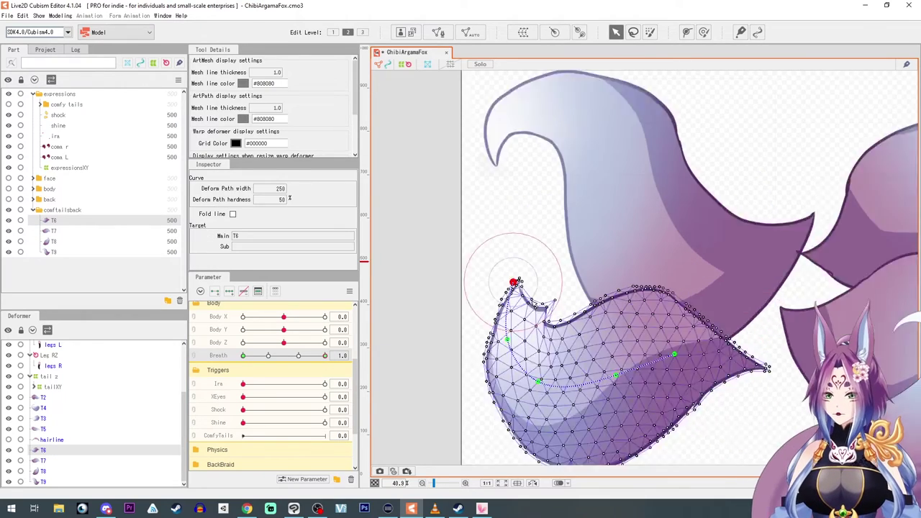
pyautogui.moveTo(545, 322); pyautogui.dragTo(555, 309)
pyautogui.scroll(-4, 511, 302)
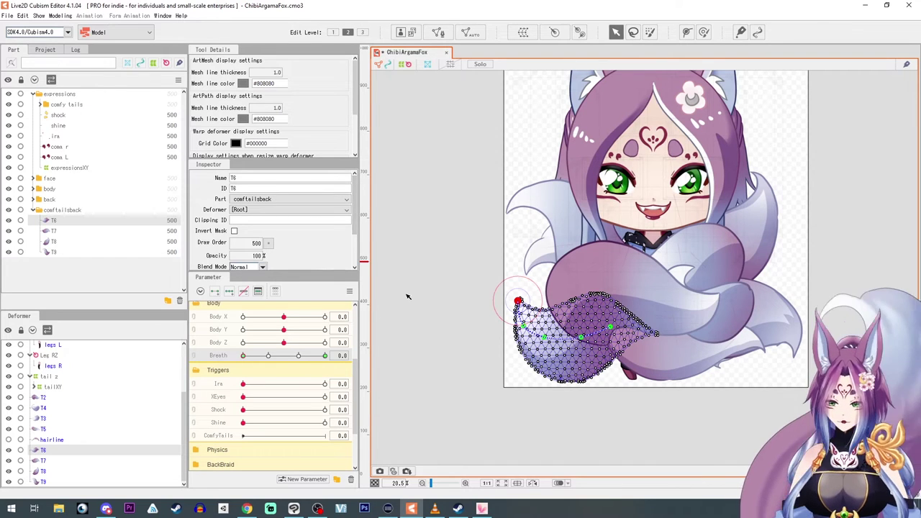
# - Scrub the Breath and Body Z parameters to check the motion of all tails on the full model
pyautogui.click(395, 331)
pyautogui.moveTo(243, 357); pyautogui.dragTo(280, 362)
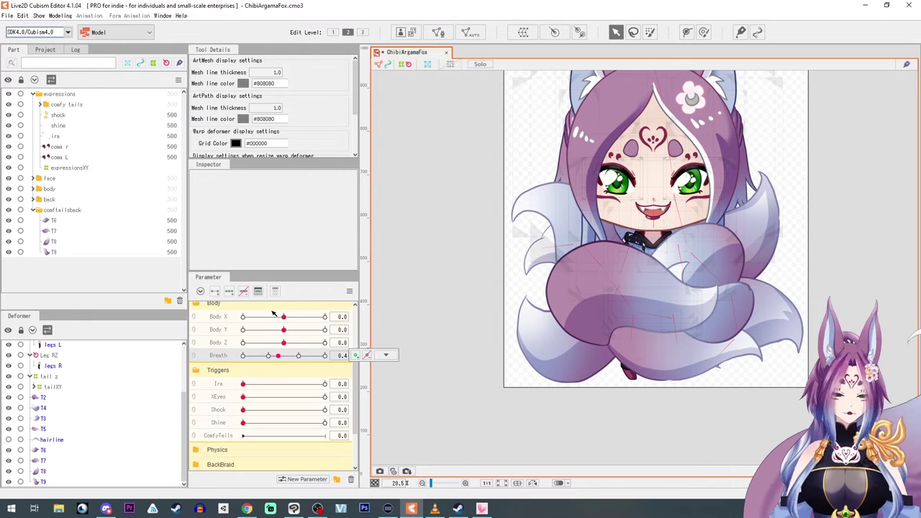
pyautogui.moveTo(273, 356); pyautogui.dragTo(391, 328)
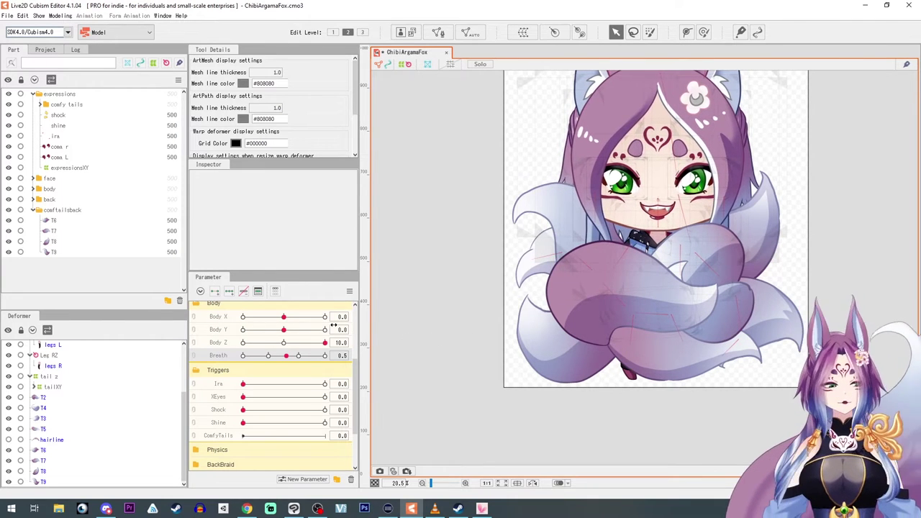
pyautogui.moveTo(429, 338); pyautogui.dragTo(280, 348)
pyautogui.click(228, 384)
pyautogui.click(216, 437)
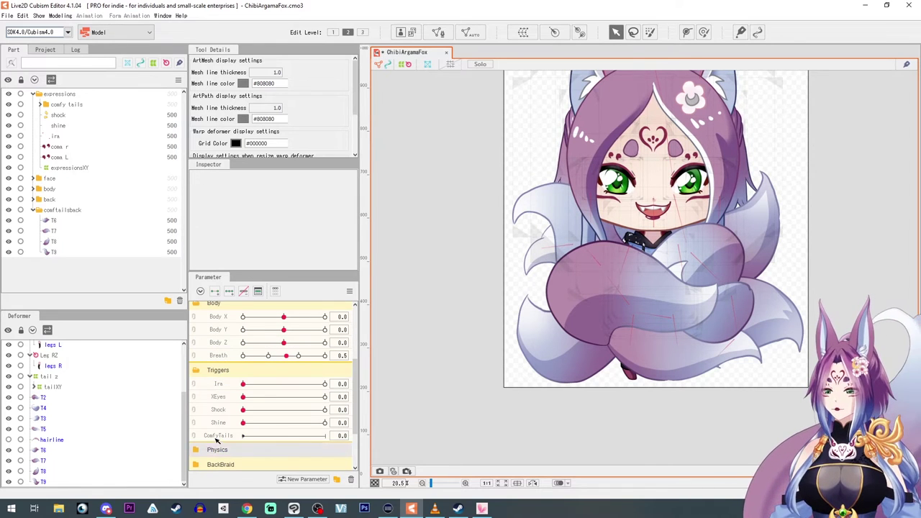
# - Create a parent warp deformer named tailsONOFF around tails T2 to T9, with 2 × 2 Bezier and 5 × 5 conversion divisions
pyautogui.click(54, 221)
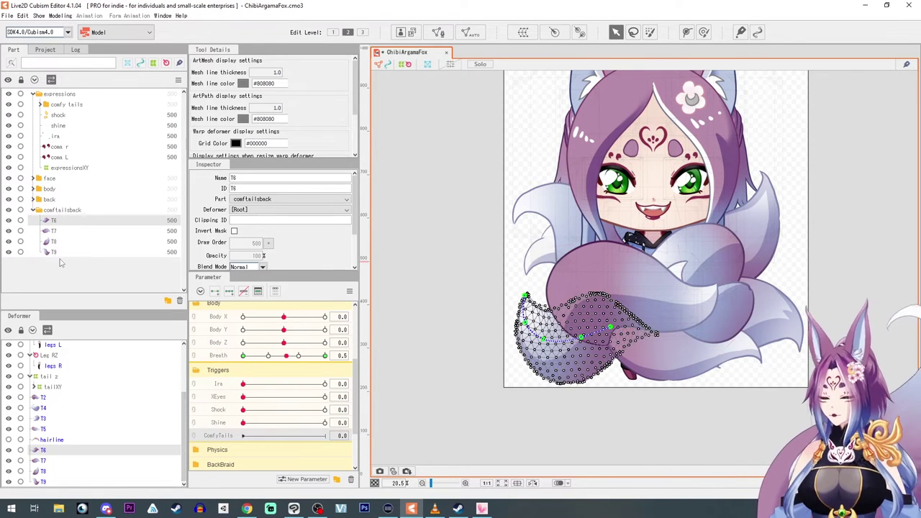
pyautogui.keyDown('shift'); pyautogui.click(50, 252); pyautogui.keyUp('shift')
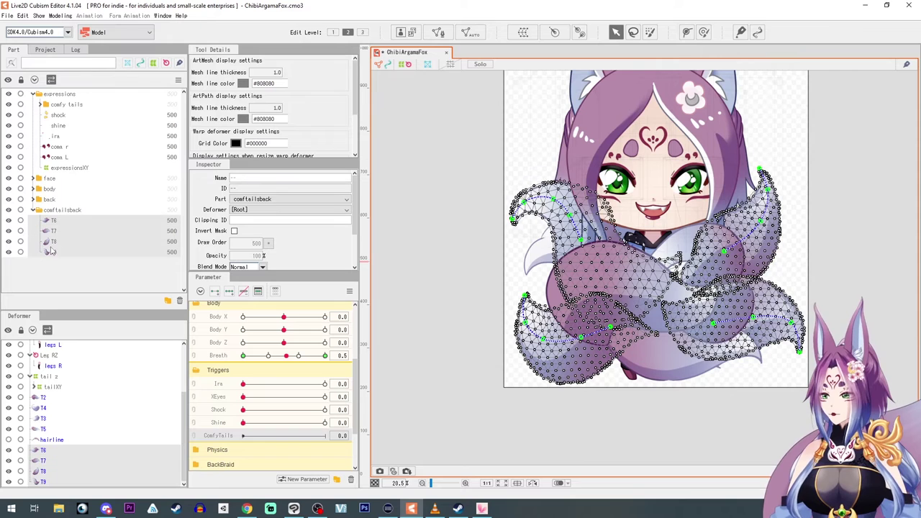
pyautogui.keyDown('ctrl'); pyautogui.click(39, 399); pyautogui.keyUp('ctrl')
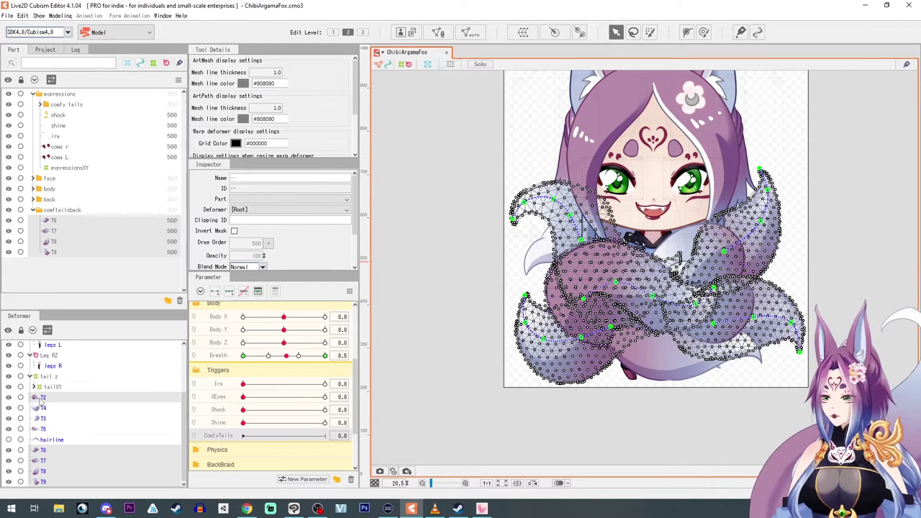
pyautogui.keyDown('ctrl'); pyautogui.click(40, 409); pyautogui.keyUp('ctrl')
pyautogui.keyDown('ctrl'); pyautogui.click(39, 419); pyautogui.keyUp('ctrl')
pyautogui.keyDown('ctrl'); pyautogui.click(40, 430); pyautogui.keyUp('ctrl')
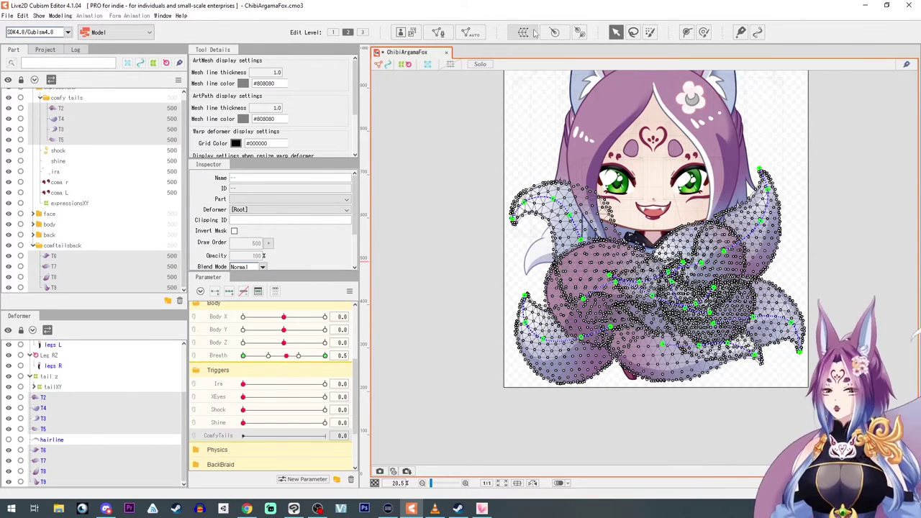
pyautogui.click(523, 32)
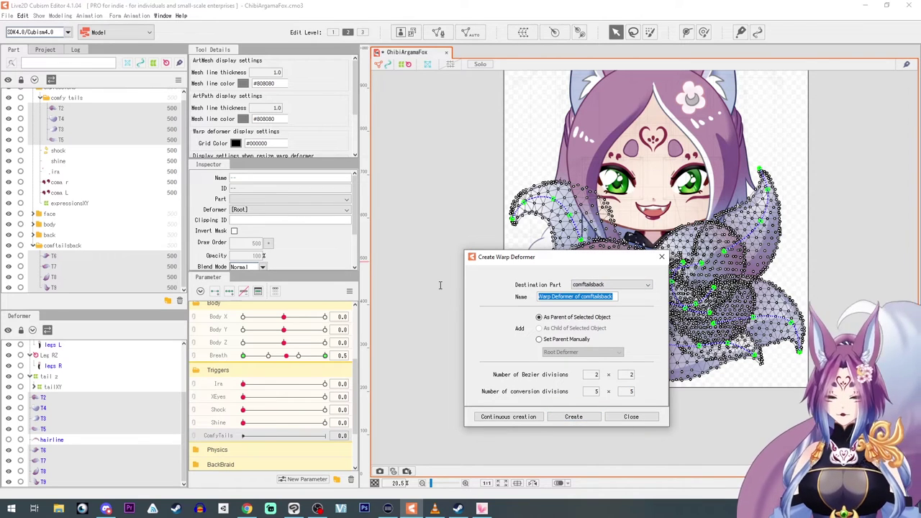
pyautogui.write('tailsONOFF')
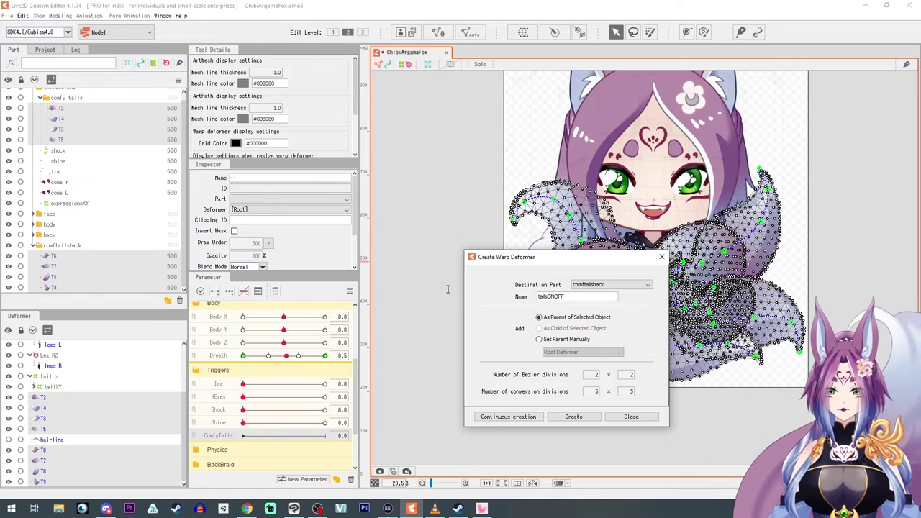
pyautogui.click(588, 417)
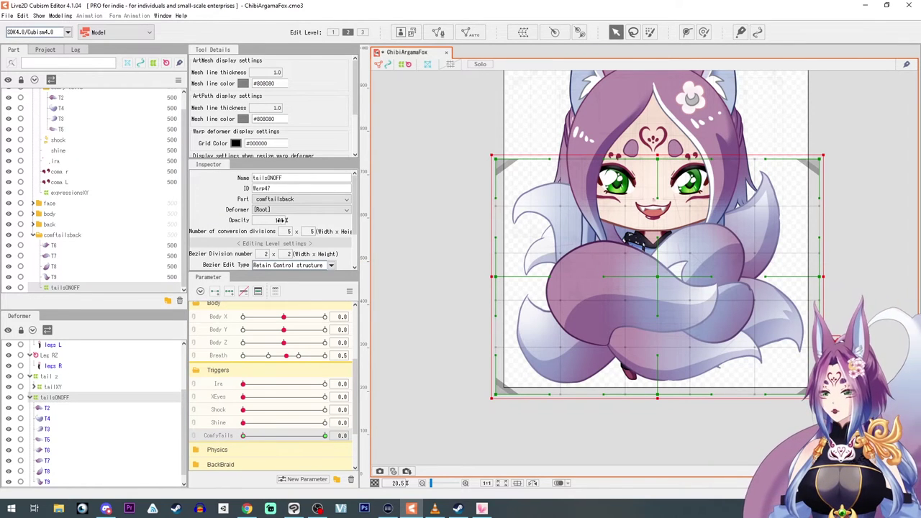
# - Set the tailsONOFF deformer's opacity to 0% at ComfyTails 0, and move ComfyTails to 1
pyautogui.write('0')
pyautogui.press('Return')
pyautogui.moveTo(244, 437); pyautogui.dragTo(379, 420)
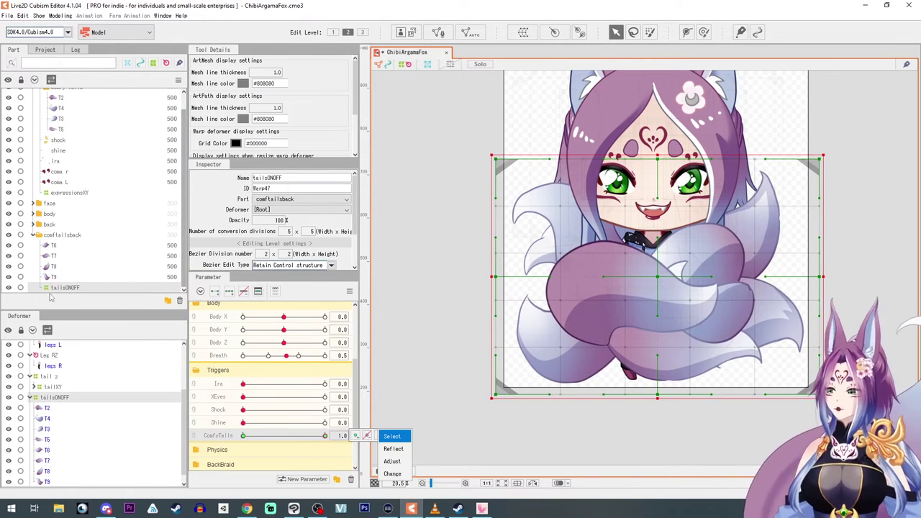
# - Set tail T6's draw order to 490 at both Breath 1 and Breath 0
pyautogui.click(50, 247)
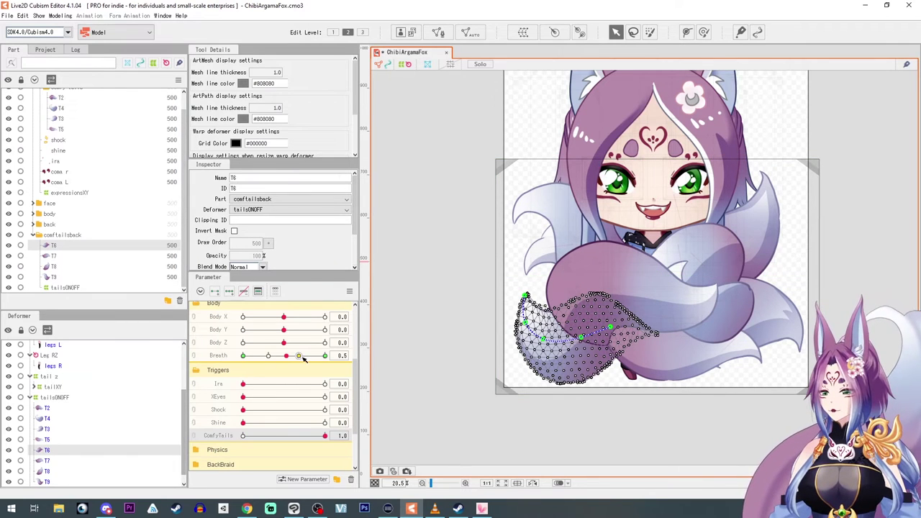
pyautogui.moveTo(291, 358); pyautogui.dragTo(249, 359)
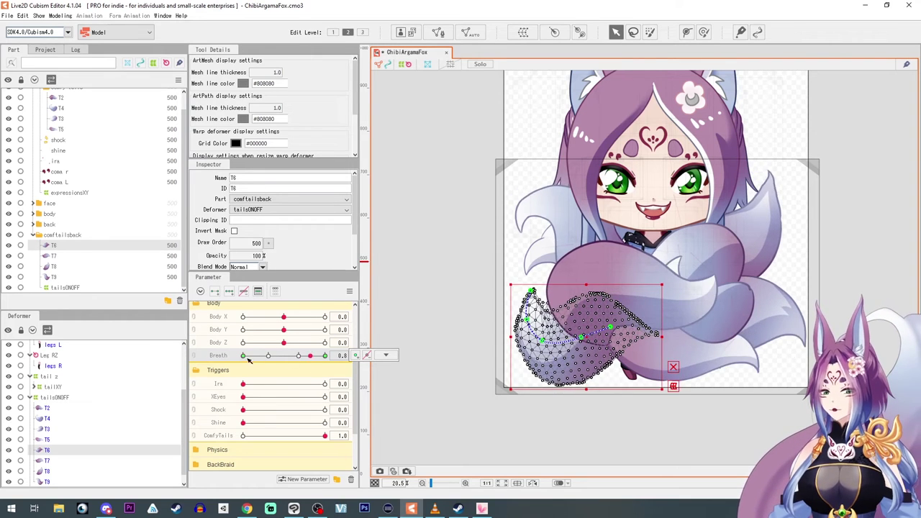
pyautogui.click(386, 355)
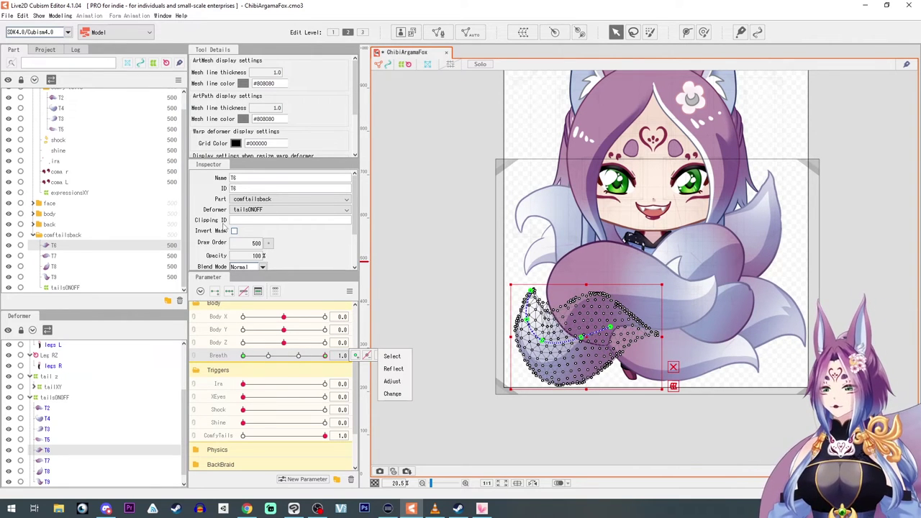
pyautogui.click(270, 245)
pyautogui.click(271, 245)
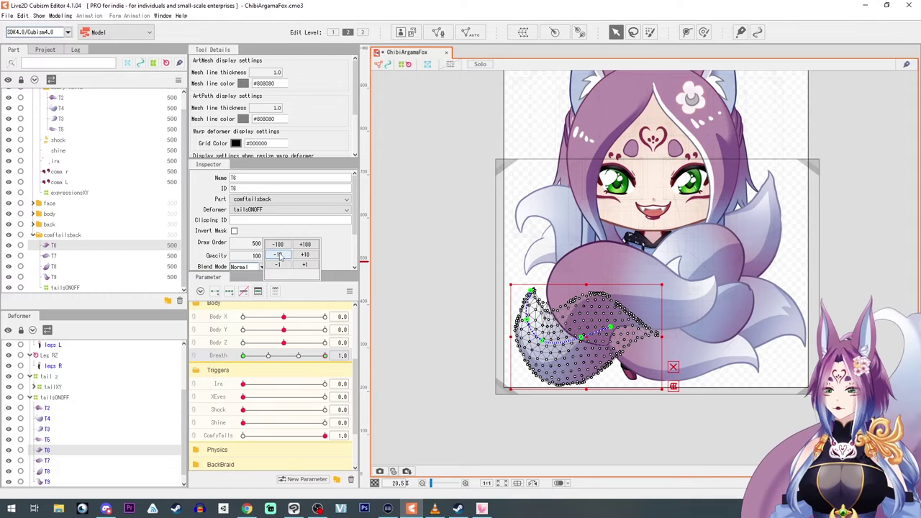
pyautogui.click(414, 272)
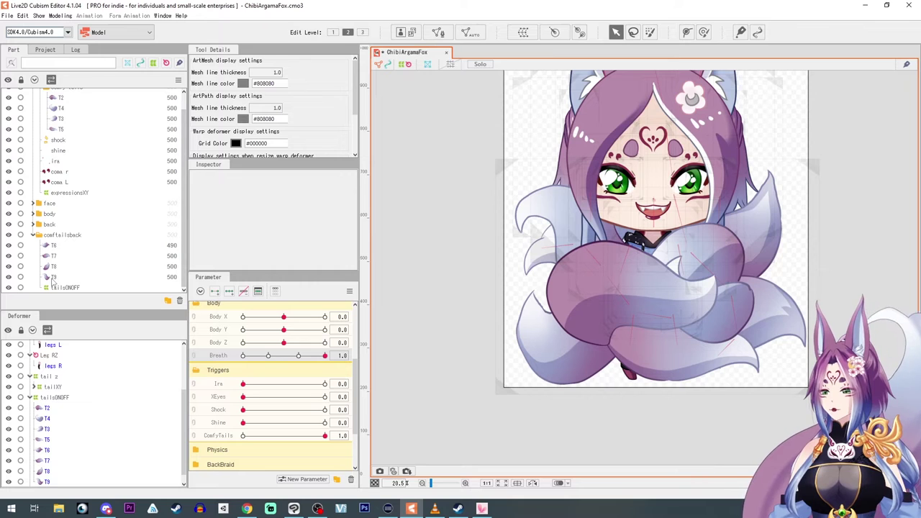
pyautogui.click(52, 246)
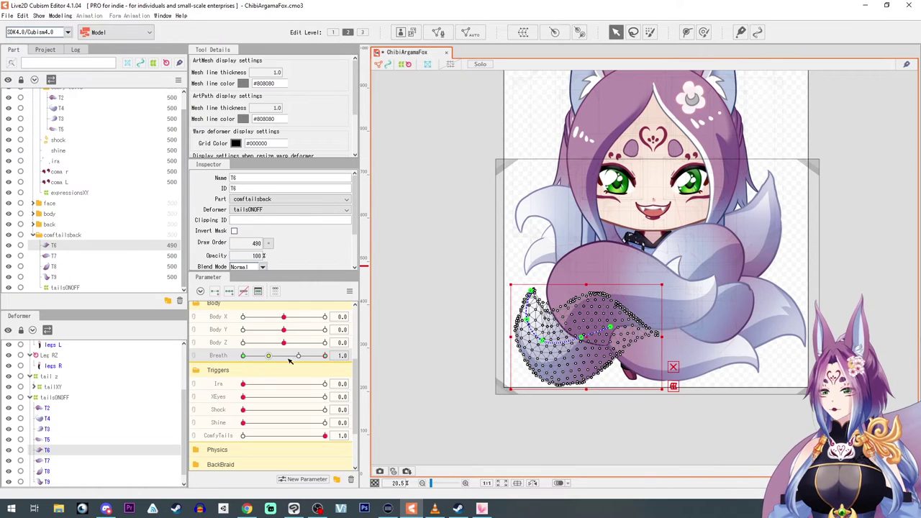
pyautogui.moveTo(328, 359); pyautogui.dragTo(241, 355)
pyautogui.click(270, 245)
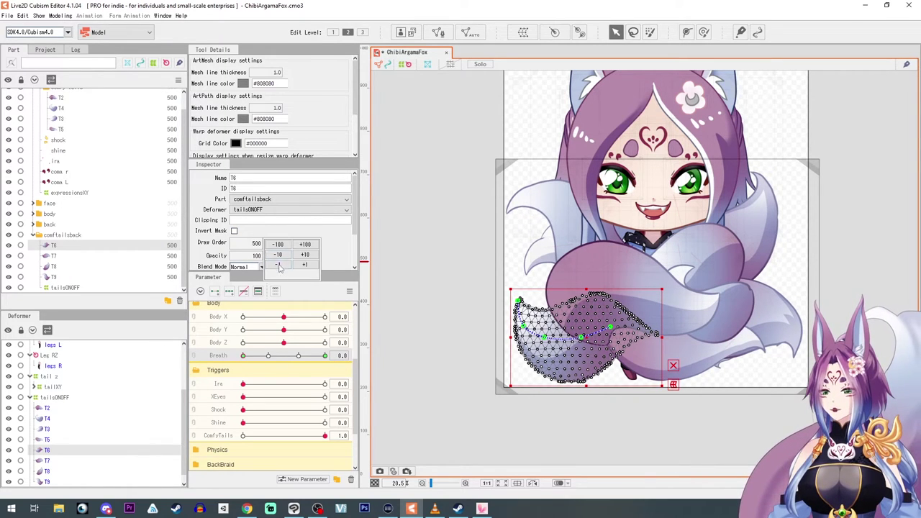
pyautogui.click(278, 256)
# - Set tail T7's draw order to 290 at Breath 0 and 490 at Breath 1
pyautogui.click(55, 258)
pyautogui.click(54, 256)
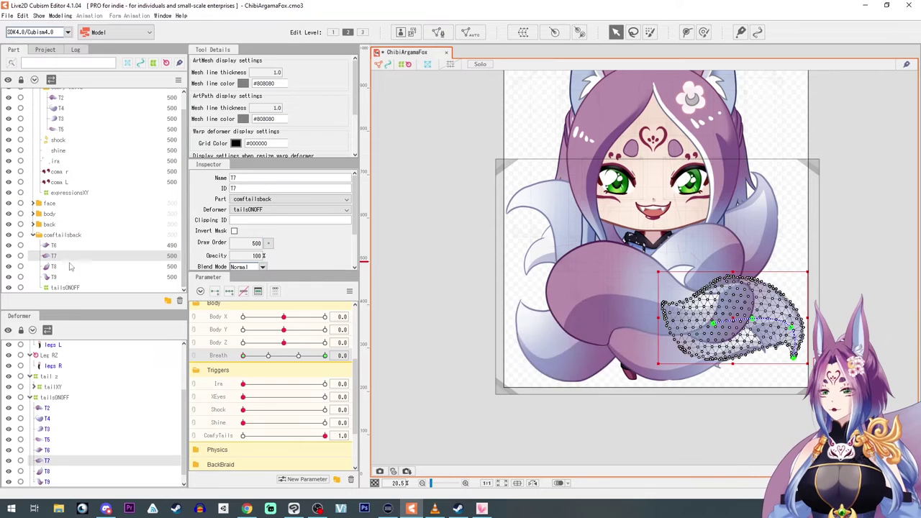
pyautogui.click(268, 245)
pyautogui.click(270, 246)
pyautogui.click(270, 247)
pyautogui.click(325, 356)
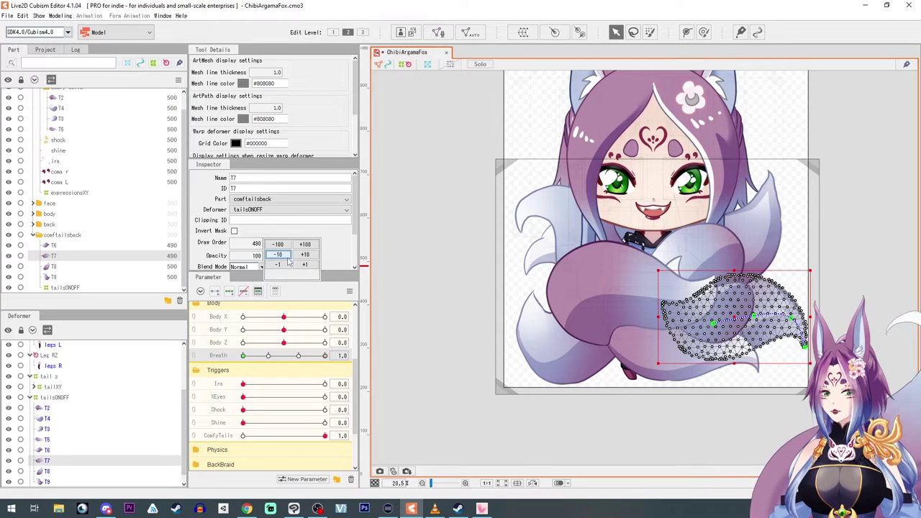
# - Set tail T8's draw order to 490 at both Breath 1 and Breath 0
pyautogui.click(51, 266)
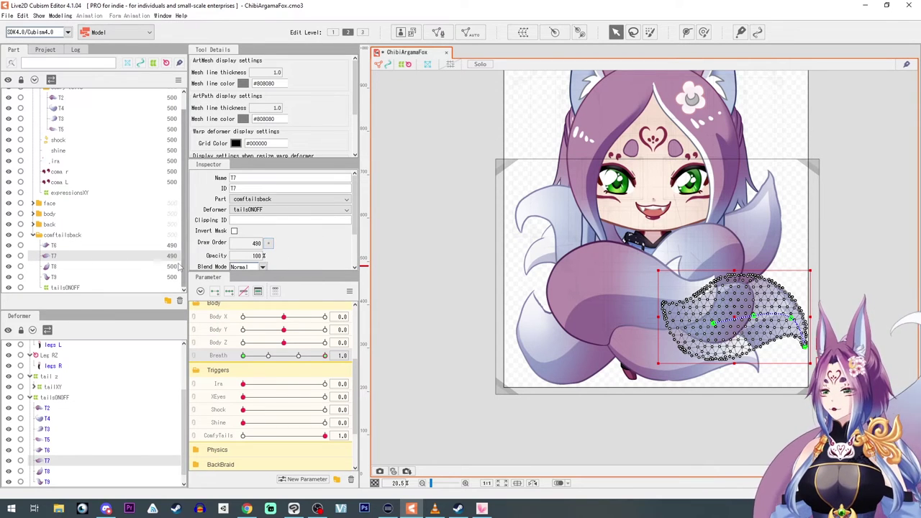
pyautogui.click(48, 267)
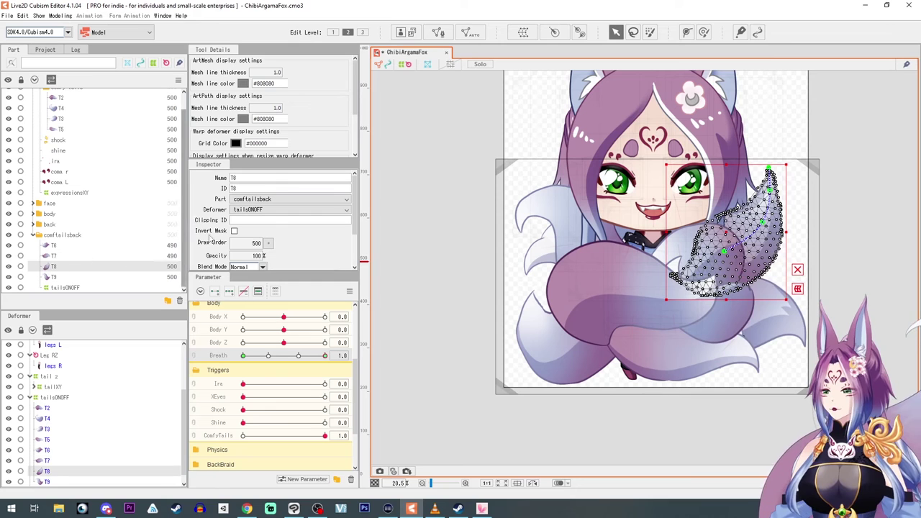
pyautogui.click(267, 244)
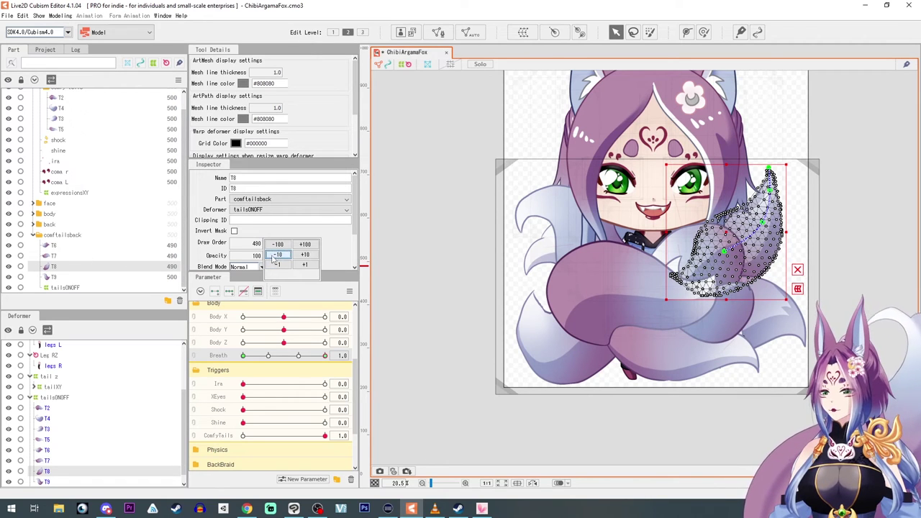
pyautogui.click(276, 357)
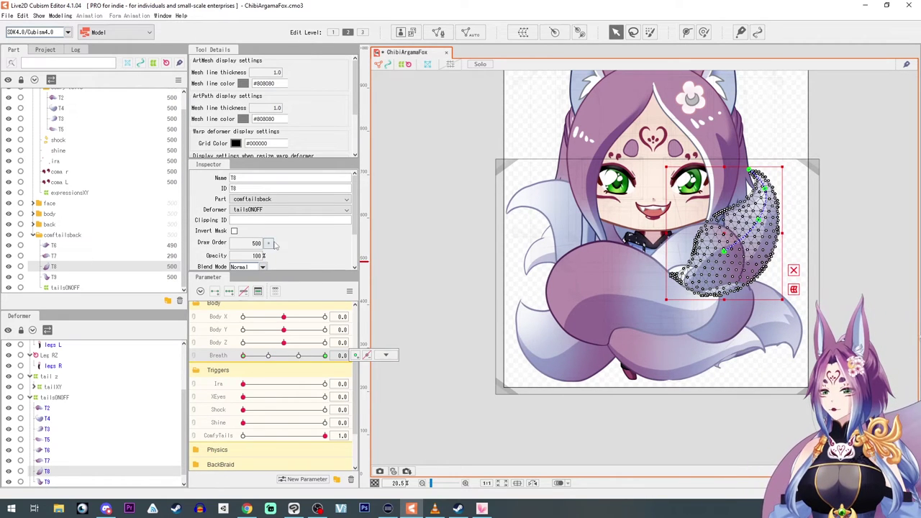
pyautogui.click(269, 244)
pyautogui.moveTo(244, 357)
pyautogui.mouseDown()
pyautogui.moveTo(334, 358)
pyautogui.moveTo(242, 357)
pyautogui.mouseUp()
# - Set tail T9's draw order to 490 at both Breath 0 and Breath 1
pyautogui.click(53, 277)
pyautogui.click(269, 244)
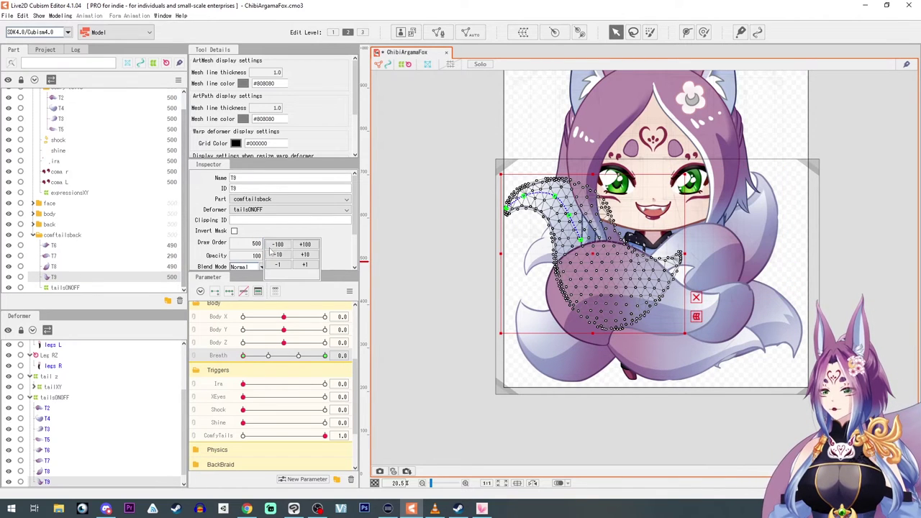
pyautogui.click(277, 254)
pyautogui.moveTo(246, 357); pyautogui.dragTo(330, 356)
pyautogui.click(268, 244)
pyautogui.click(278, 255)
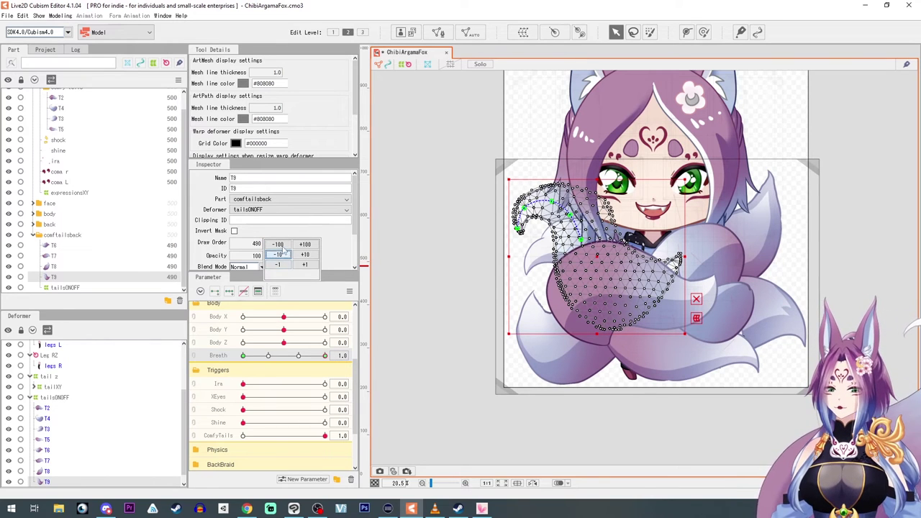
# - Scrub the Breath parameter to check how the front and back tails overlap
pyautogui.scroll(2, 590, 207)
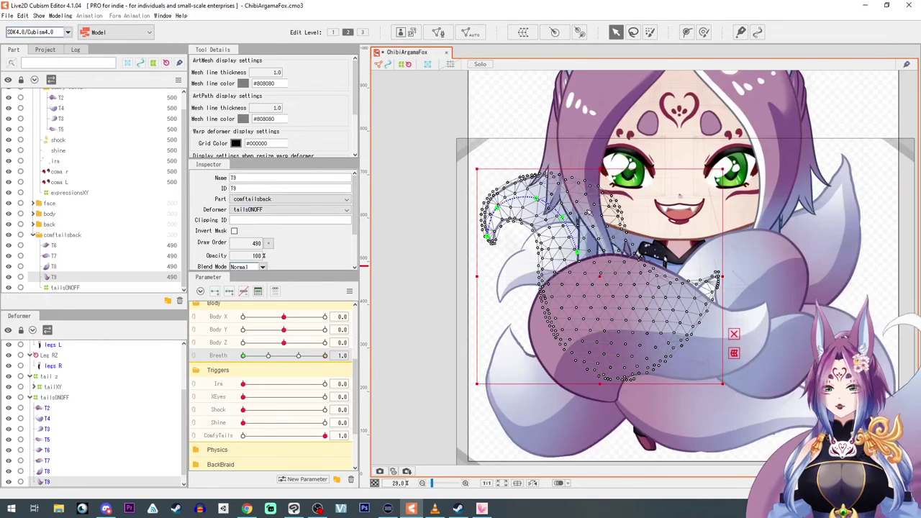
pyautogui.click(443, 146)
pyautogui.moveTo(325, 355); pyautogui.dragTo(144, 311)
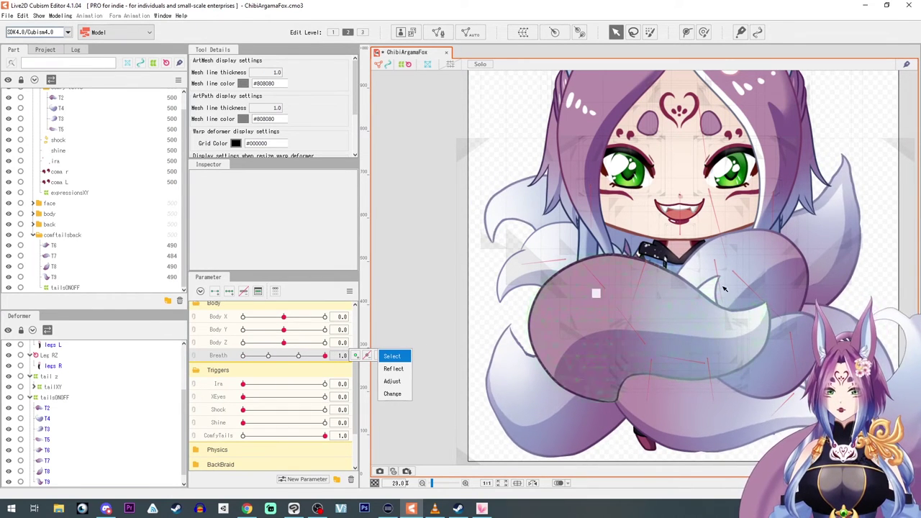
# - At Breath 1, rotate tail T3 clockwise so its tip rises toward the collar, and shift it into place
pyautogui.click(780, 267)
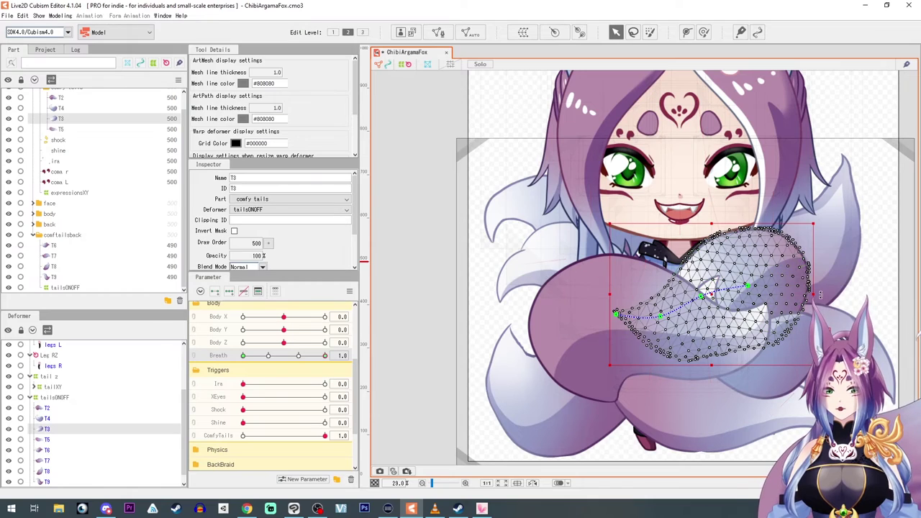
pyautogui.moveTo(821, 297); pyautogui.dragTo(794, 351)
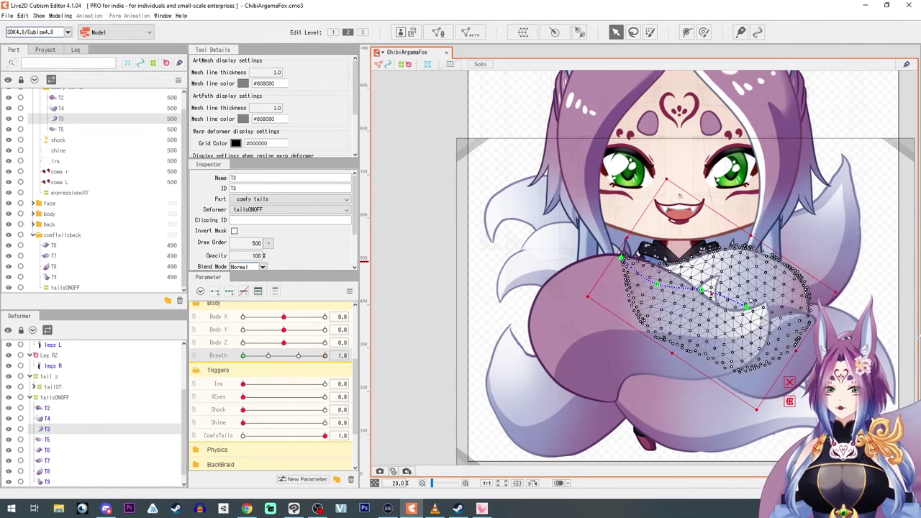
pyautogui.moveTo(747, 308); pyautogui.dragTo(717, 297)
pyautogui.press('p')
pyautogui.click(718, 311)
pyautogui.moveTo(822, 296); pyautogui.dragTo(822, 301)
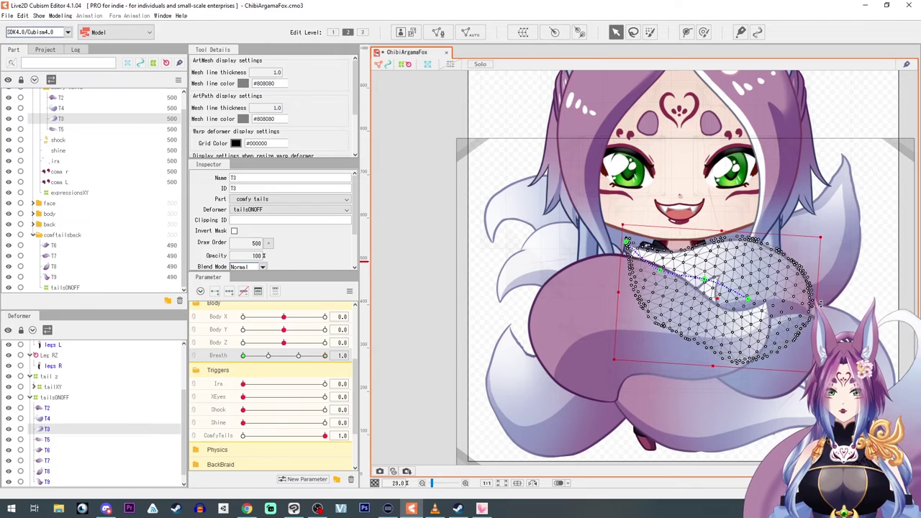
pyautogui.moveTo(720, 298); pyautogui.dragTo(717, 298)
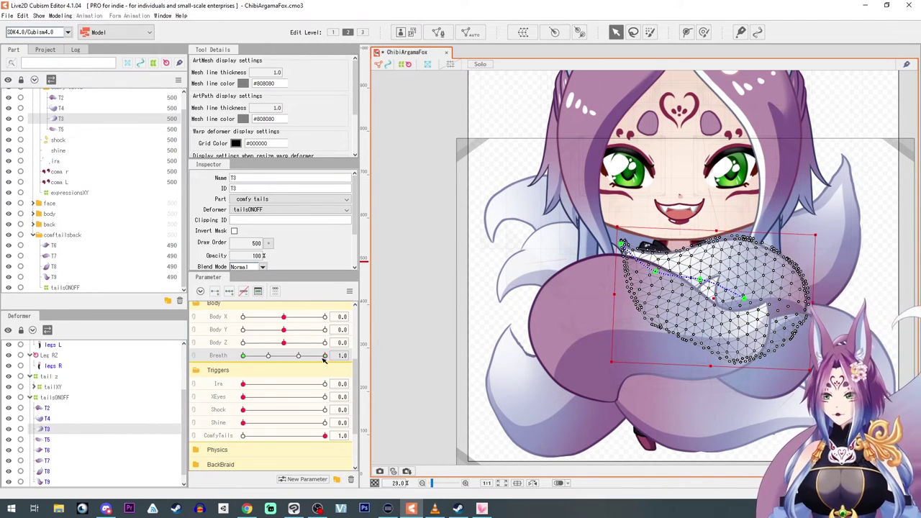
# - At Breath 0, rotate tail T3 clockwise to raise its tip, and shift it slightly up and toward the front tail
pyautogui.moveTo(325, 355); pyautogui.dragTo(224, 357)
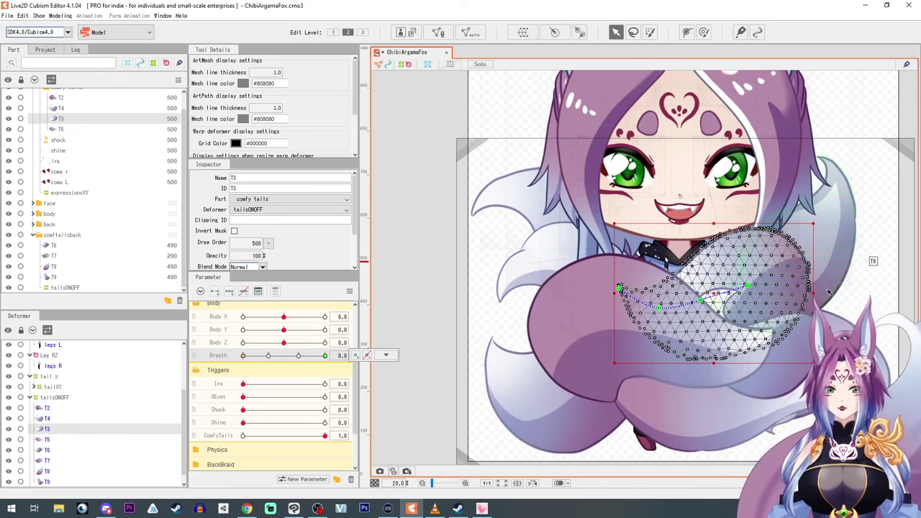
pyautogui.moveTo(821, 294); pyautogui.dragTo(816, 337)
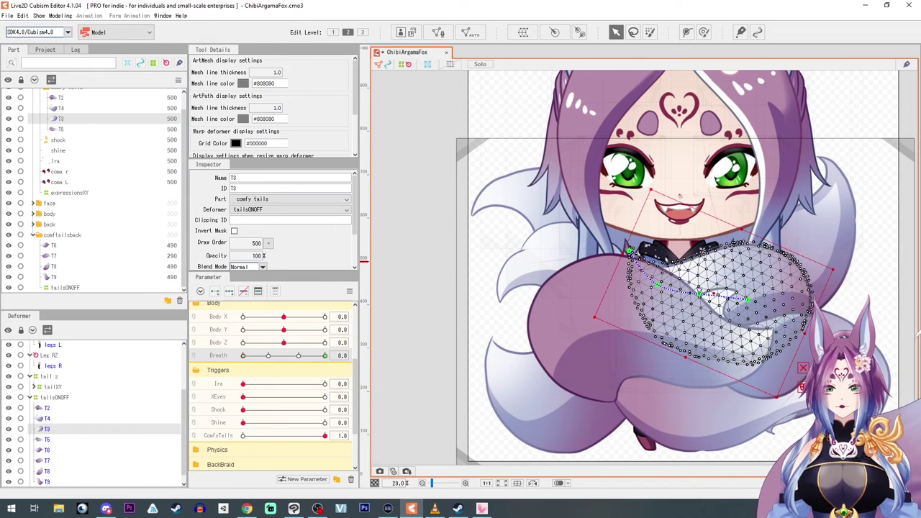
pyautogui.moveTo(713, 293); pyautogui.dragTo(704, 287)
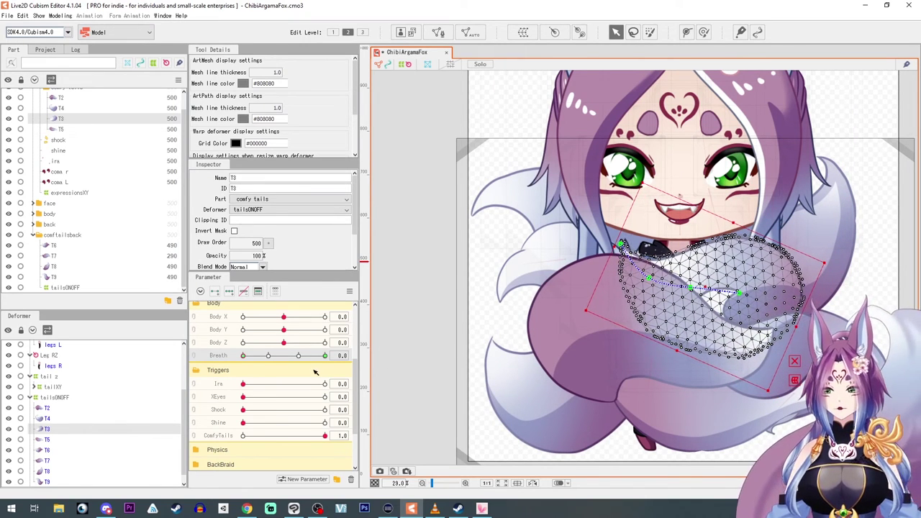
# - Scrub Breath between 0 and 1 to check the repositioned tail T3's breathing motion
pyautogui.moveTo(247, 355); pyautogui.dragTo(416, 377)
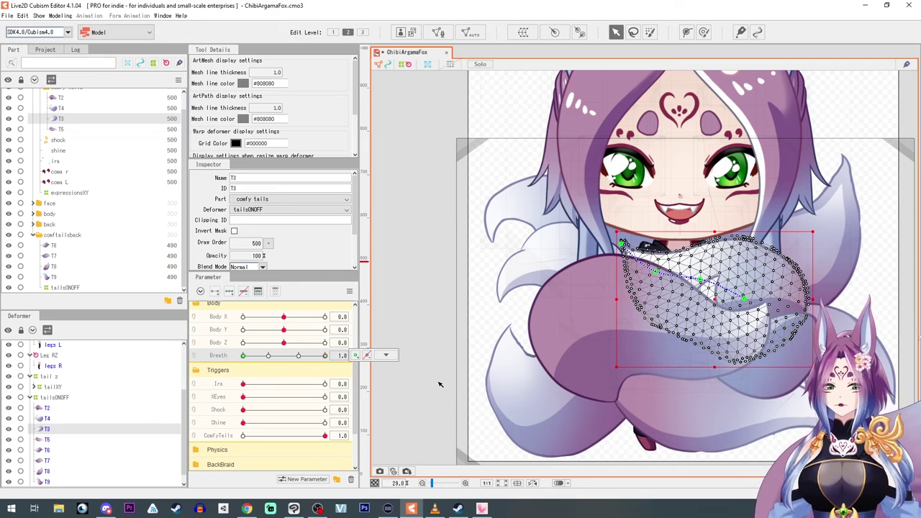
pyautogui.moveTo(440, 385); pyautogui.dragTo(134, 351)
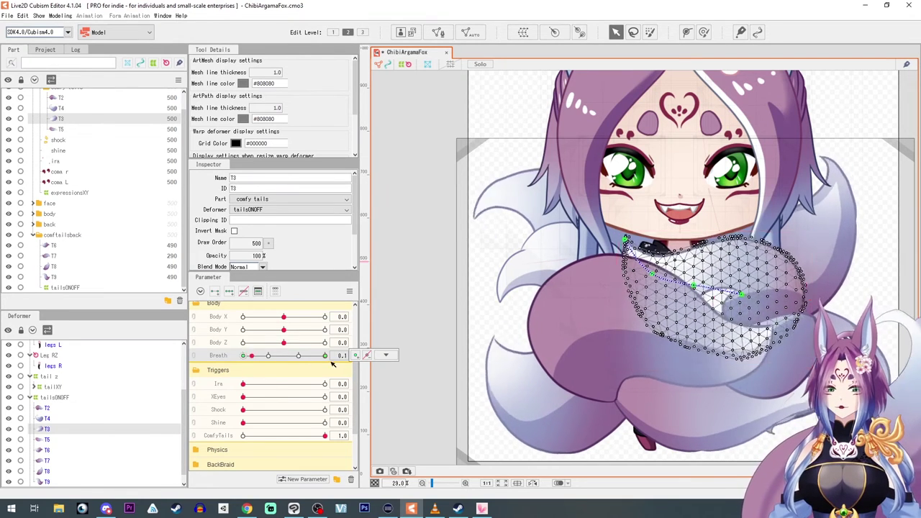
pyautogui.moveTo(297, 356)
pyautogui.moveTo(295, 354); pyautogui.dragTo(353, 364)
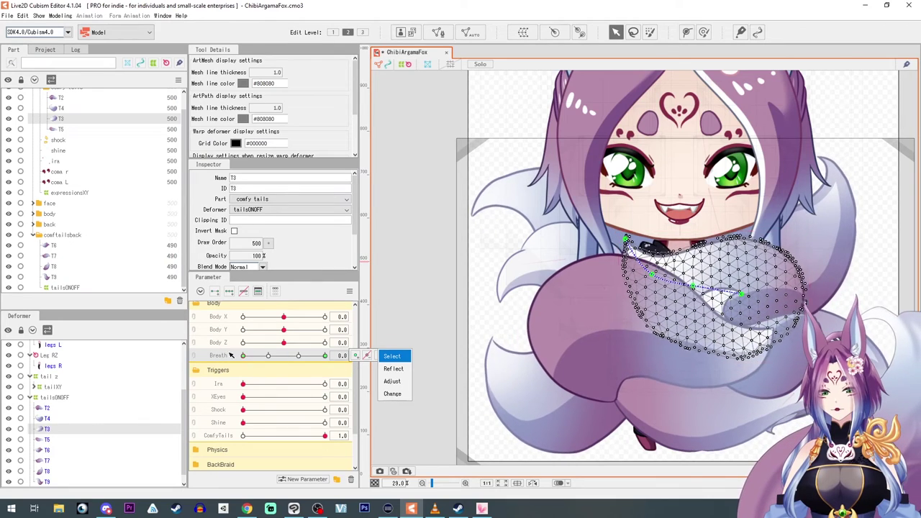
# - Set the draw order of the back tail T7 to 490
pyautogui.moveTo(291, 364)
pyautogui.mouseDown()
pyautogui.moveTo(353, 365)
pyautogui.moveTo(183, 340)
pyautogui.mouseUp()
pyautogui.click(818, 329)
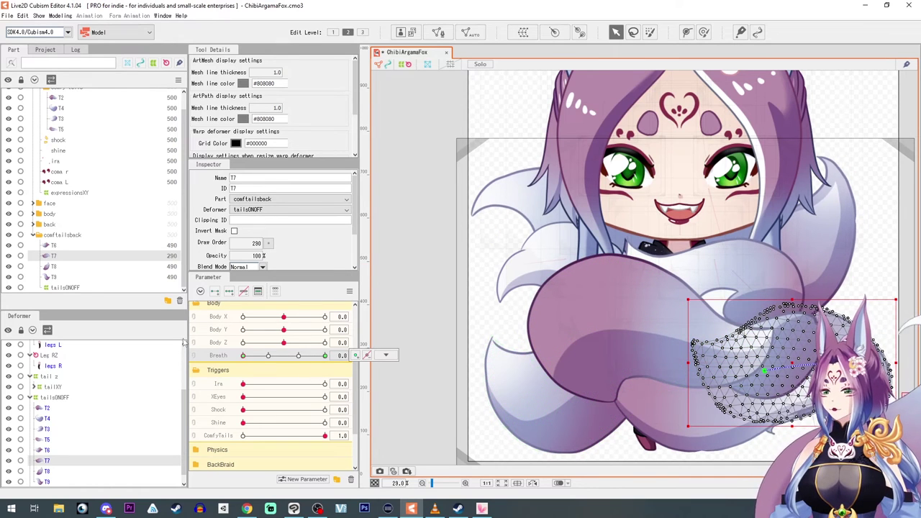
pyautogui.click(270, 246)
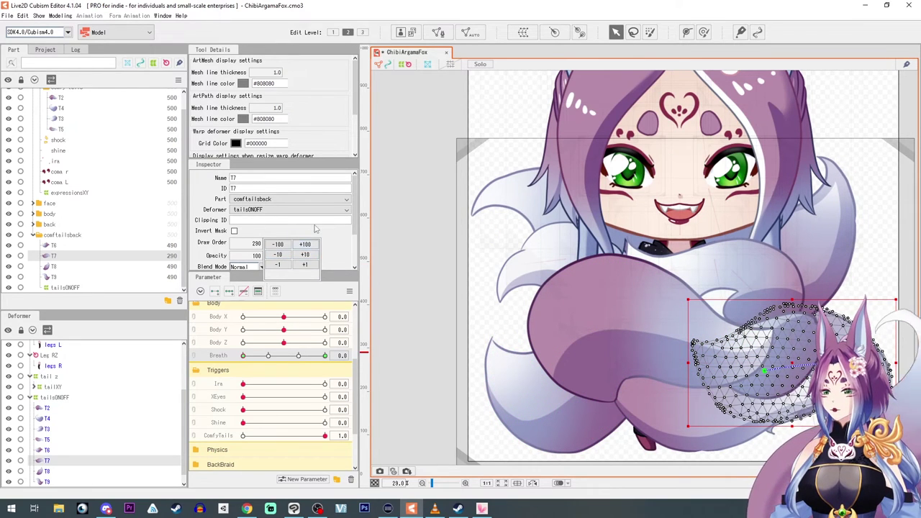
pyautogui.moveTo(364, 355)
pyautogui.mouseDown()
pyautogui.moveTo(372, 467)
pyautogui.moveTo(364, 259)
pyautogui.mouseUp()
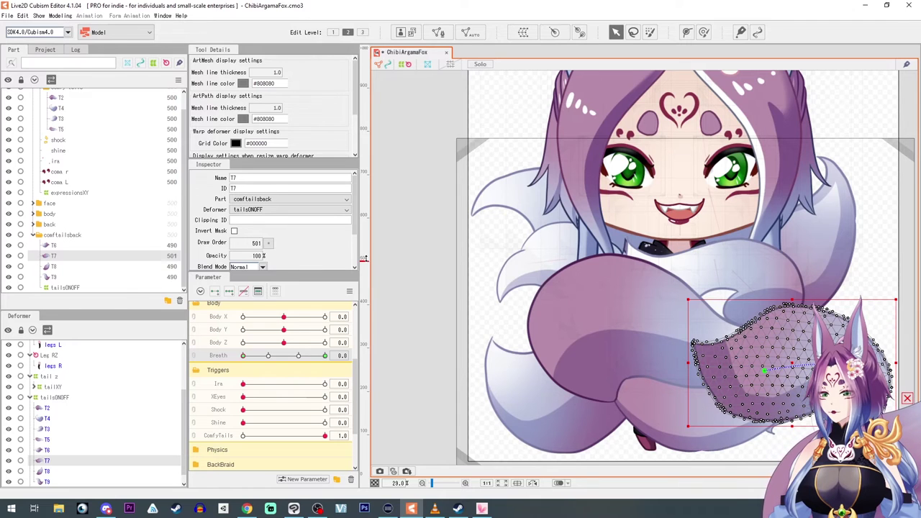
pyautogui.click(269, 245)
pyautogui.click(278, 255)
pyautogui.click(279, 265)
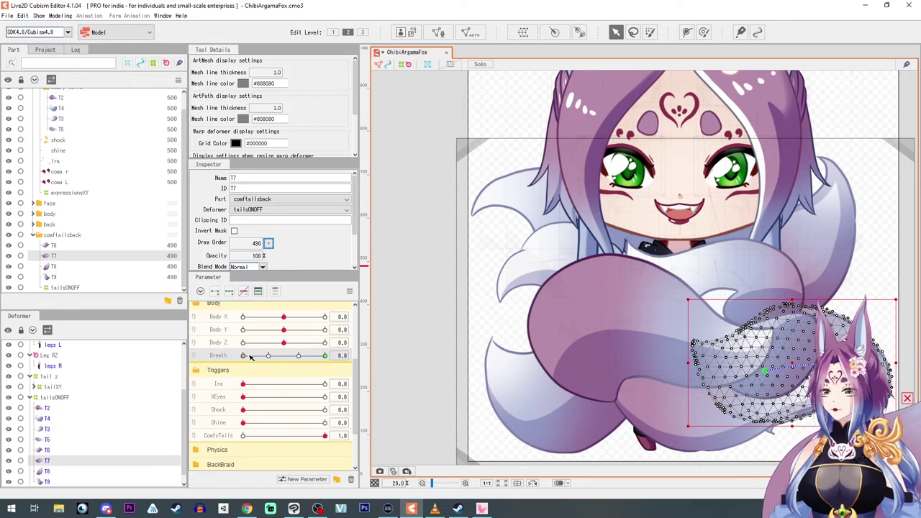
# - Scrub the Breath parameter and switch ComfyTails off to check the model with the tails hidden
pyautogui.moveTo(246, 356); pyautogui.dragTo(271, 360)
pyautogui.moveTo(325, 436)
pyautogui.mouseDown()
pyautogui.moveTo(166, 432)
pyautogui.moveTo(385, 445)
pyautogui.moveTo(332, 436)
pyautogui.mouseUp()
pyautogui.click(431, 303)
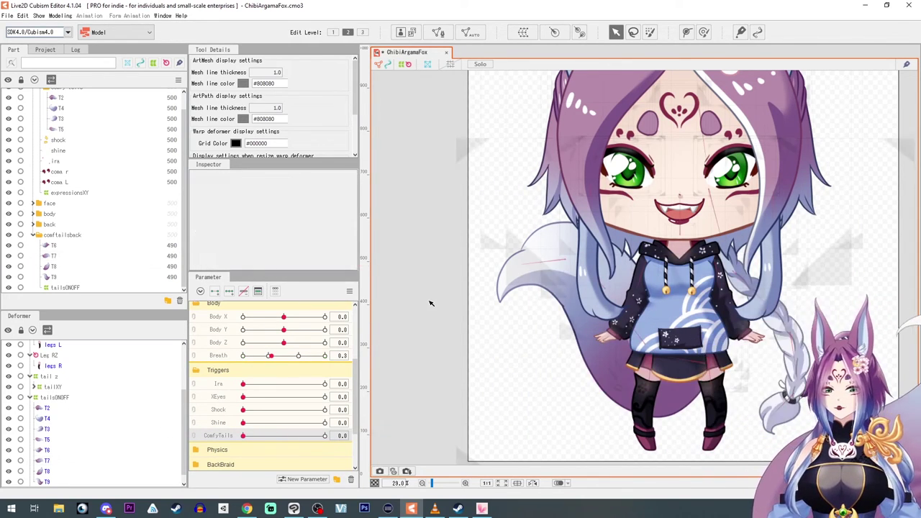
# - Create a warp deformer named lowertorsoONOFF as parent of the skirtZ, ArmZ, ArmLZ, LegLZ and Leg RZ deformers
pyautogui.click(642, 403)
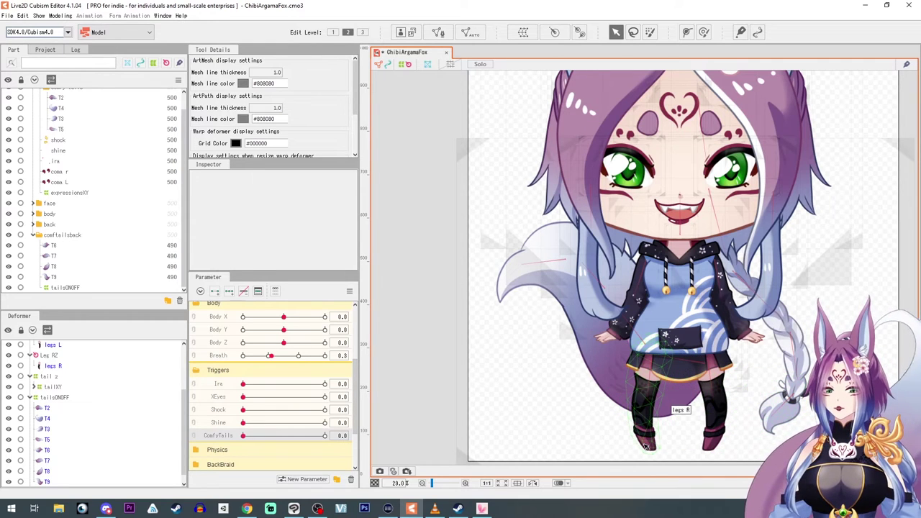
pyautogui.click(31, 356)
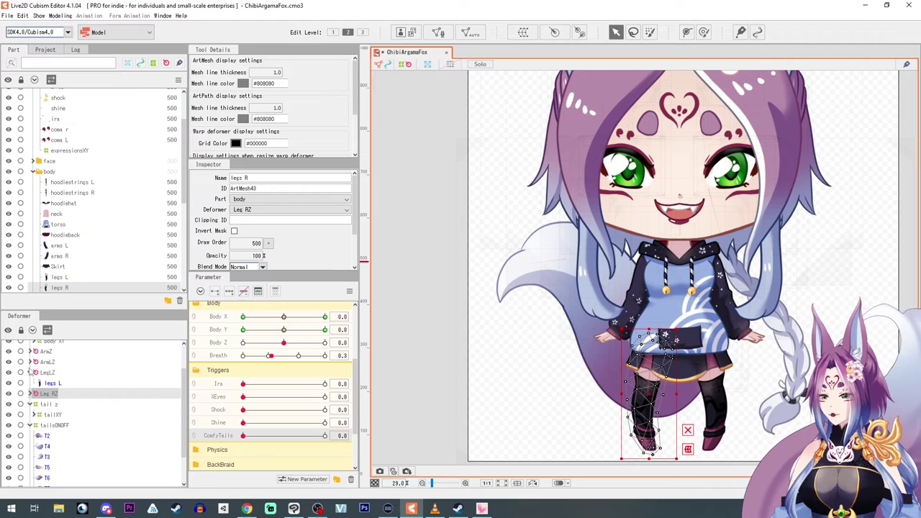
pyautogui.click(30, 373)
pyautogui.click(39, 352)
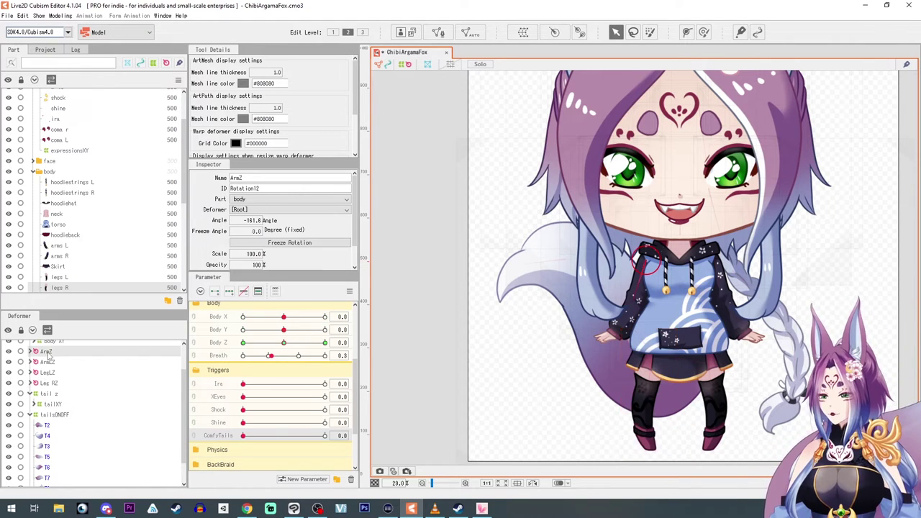
pyautogui.scroll(2, 43, 387)
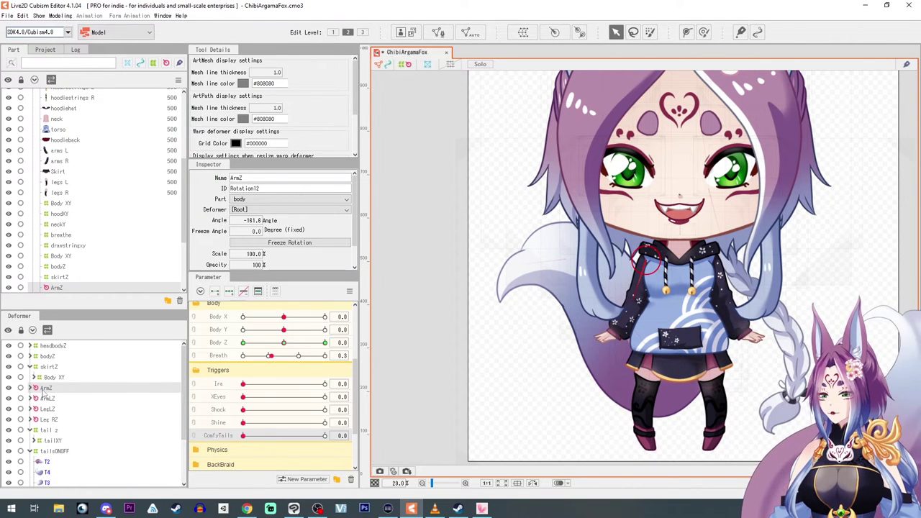
pyautogui.click(30, 368)
pyautogui.click(45, 368)
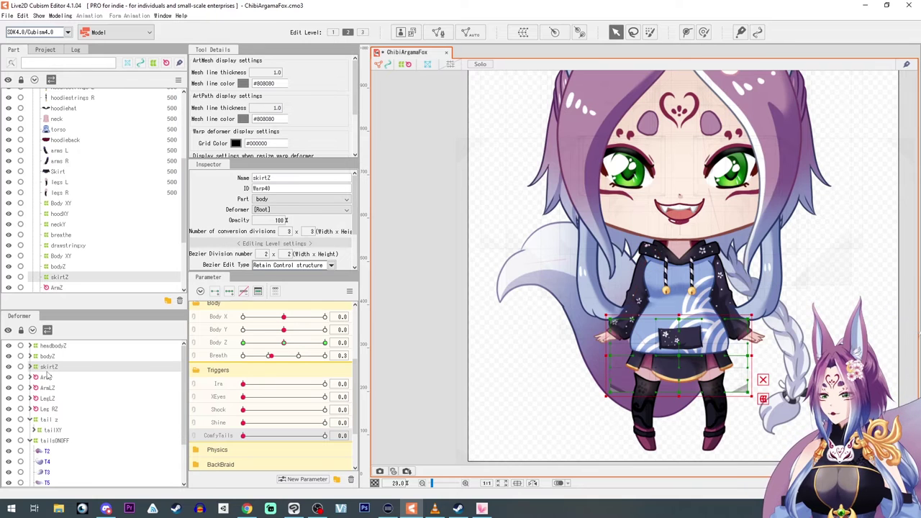
pyautogui.keyDown('shift'); pyautogui.click(45, 410); pyautogui.keyUp('shift')
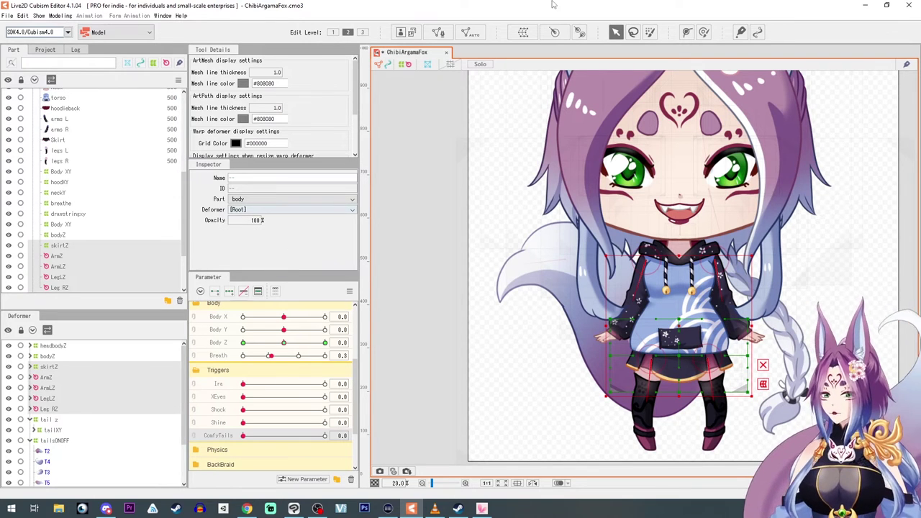
pyautogui.click(523, 32)
pyautogui.tripleClick(567, 296)
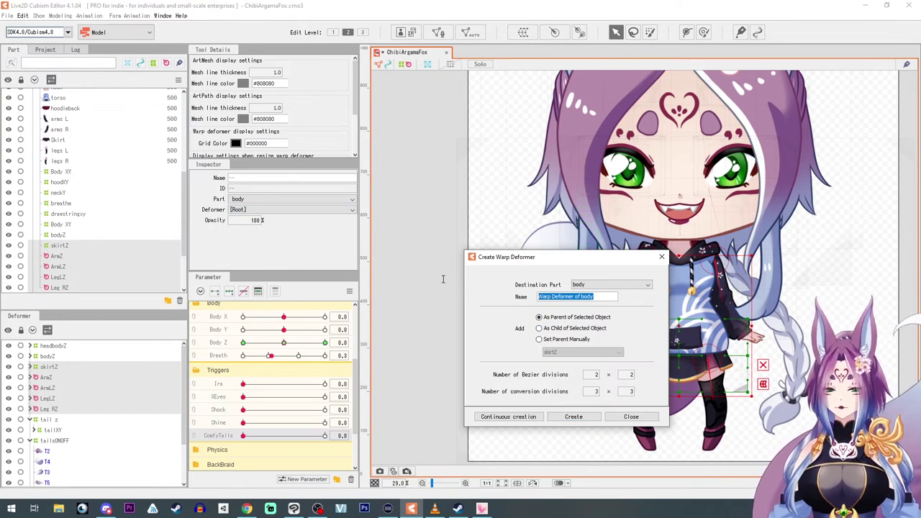
pyautogui.press('BackSpace')
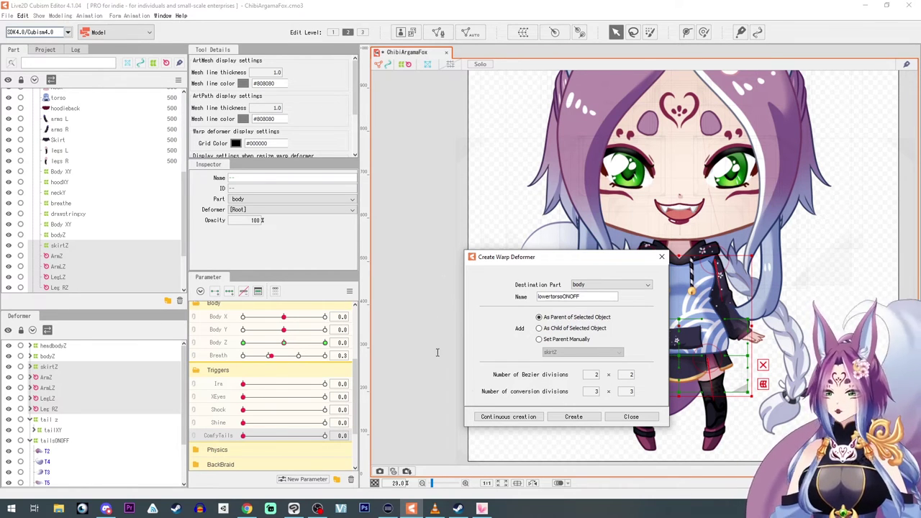
pyautogui.click(574, 417)
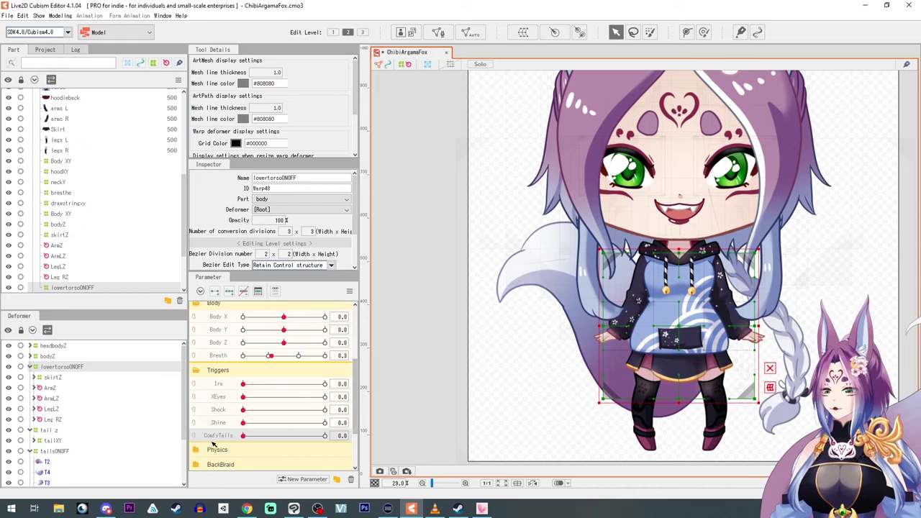
# - Add keys to lowertorsoONOFF at both ends of ComfyTails and set its opacity to 0% at ComfyTails 1
pyautogui.click(214, 294)
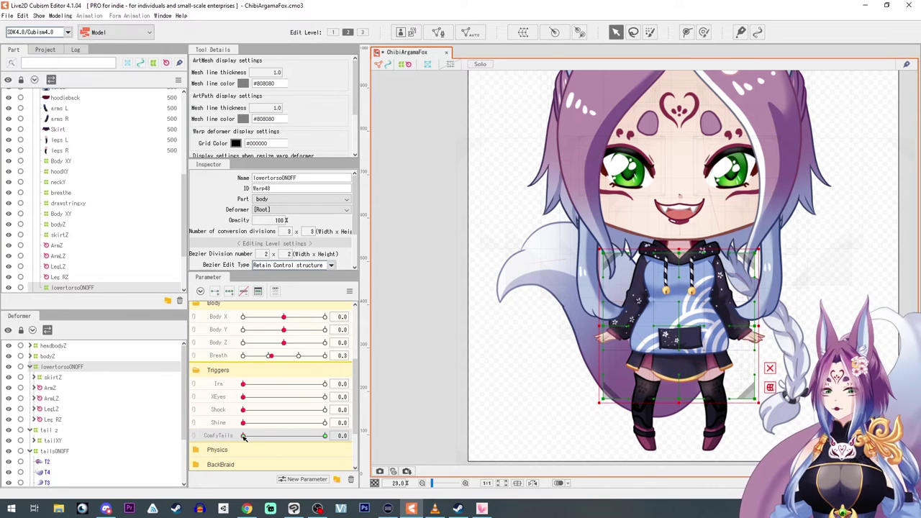
pyautogui.moveTo(243, 437); pyautogui.dragTo(325, 436)
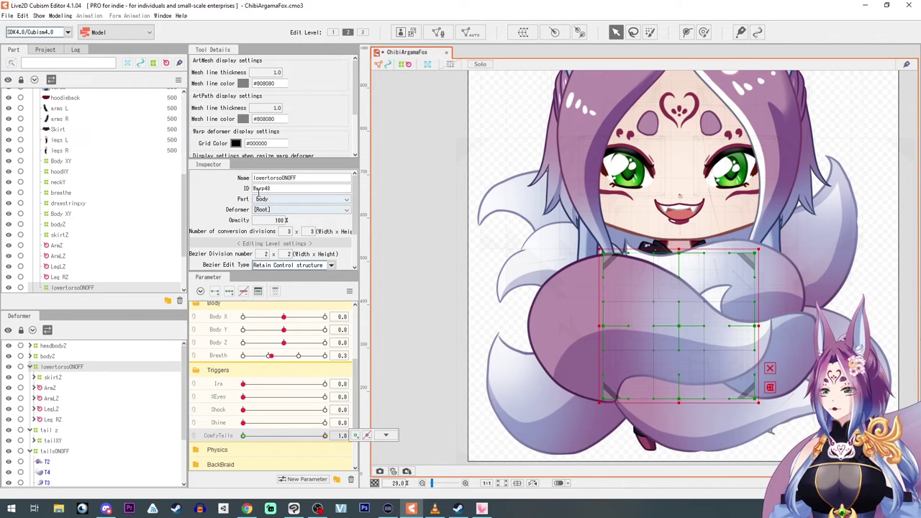
pyautogui.moveTo(280, 224); pyautogui.dragTo(209, 223)
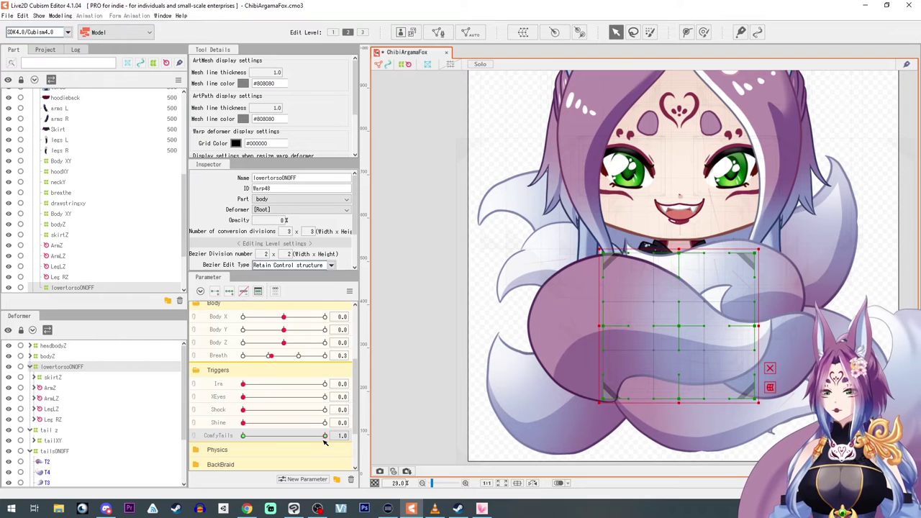
pyautogui.moveTo(310, 438)
pyautogui.mouseDown()
pyautogui.moveTo(274, 436)
pyautogui.moveTo(319, 436)
pyautogui.moveTo(252, 436)
pyautogui.moveTo(324, 437)
pyautogui.moveTo(241, 427)
pyautogui.moveTo(325, 435)
pyautogui.mouseUp()
pyautogui.click(386, 436)
pyautogui.click(434, 366)
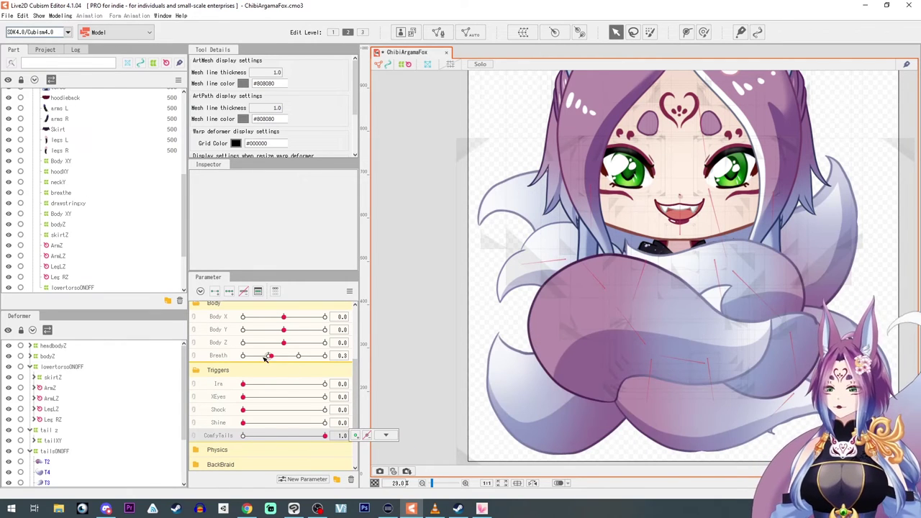
# - Link the Body X and Body Y parameters, and scrub them and Body Z to check the body against the comfy tails
pyautogui.scroll(1, 282, 382)
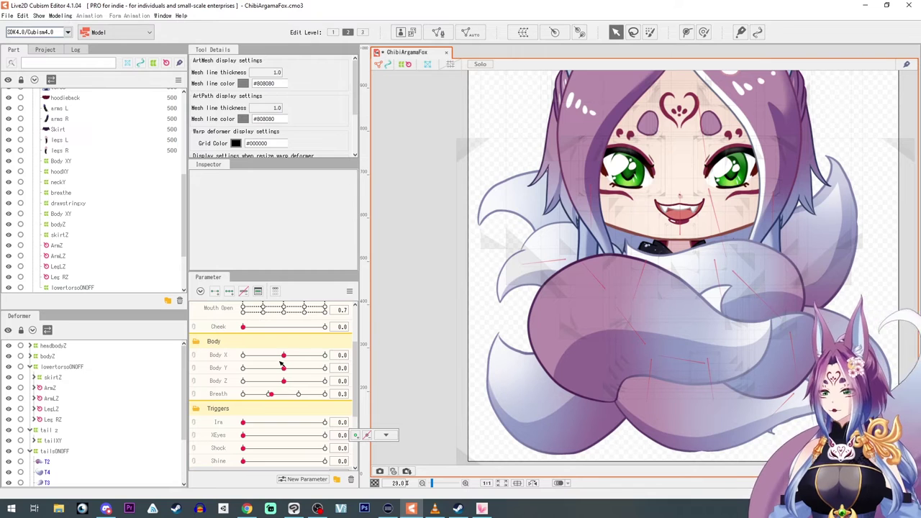
pyautogui.click(193, 357)
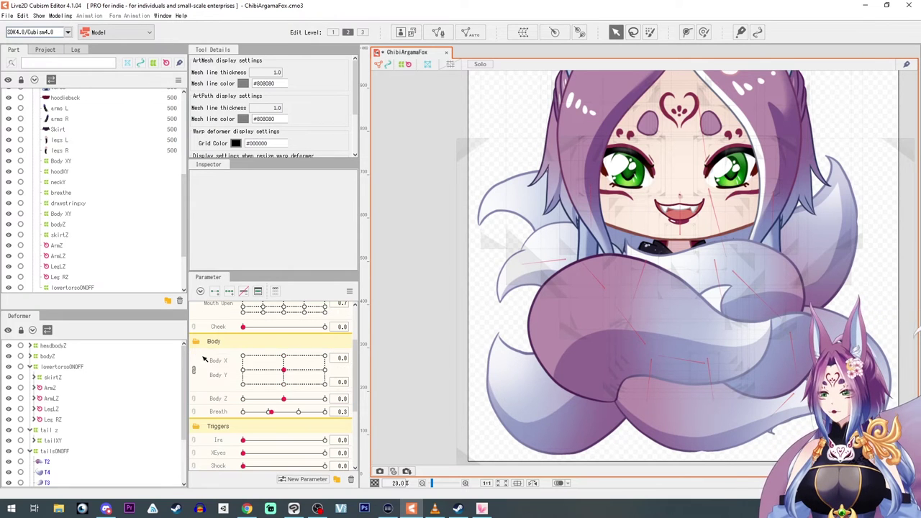
pyautogui.moveTo(284, 370); pyautogui.dragTo(370, 446)
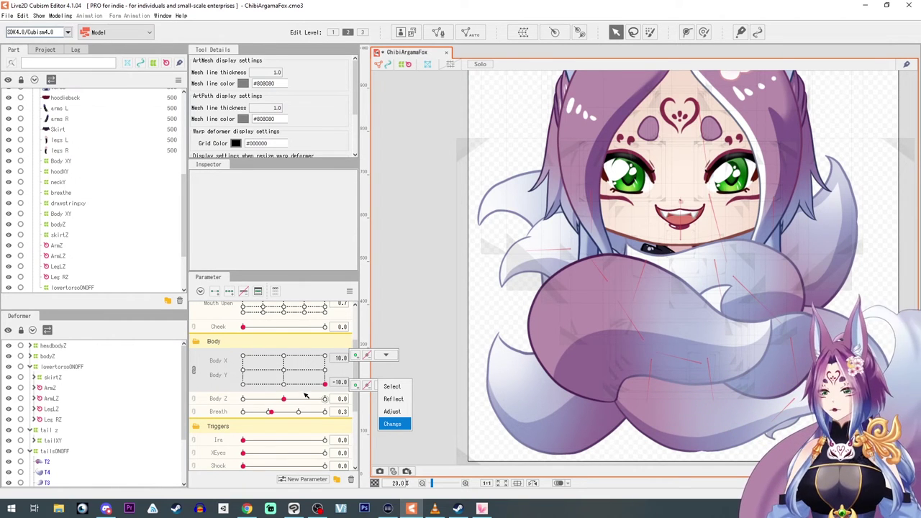
pyautogui.scroll(-3, 720, 336)
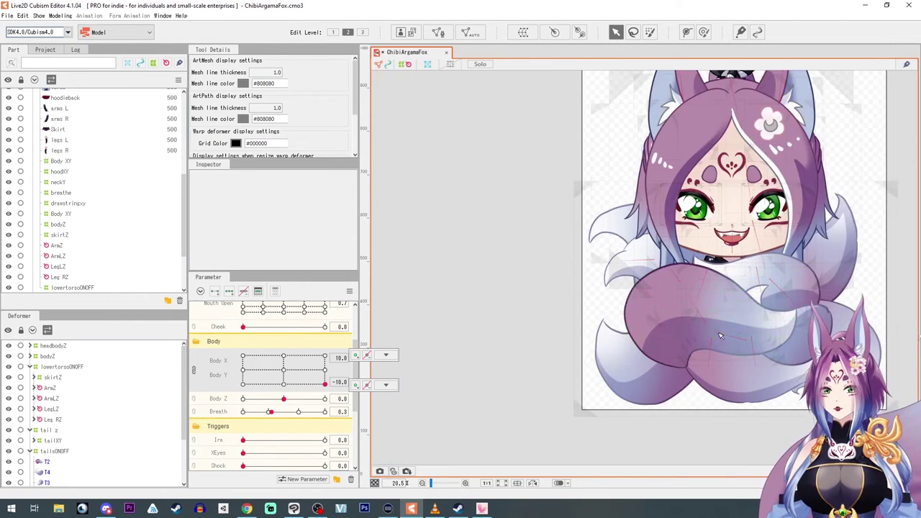
pyautogui.moveTo(721, 336); pyautogui.dragTo(660, 352)
pyautogui.moveTo(328, 385); pyautogui.dragTo(383, 342)
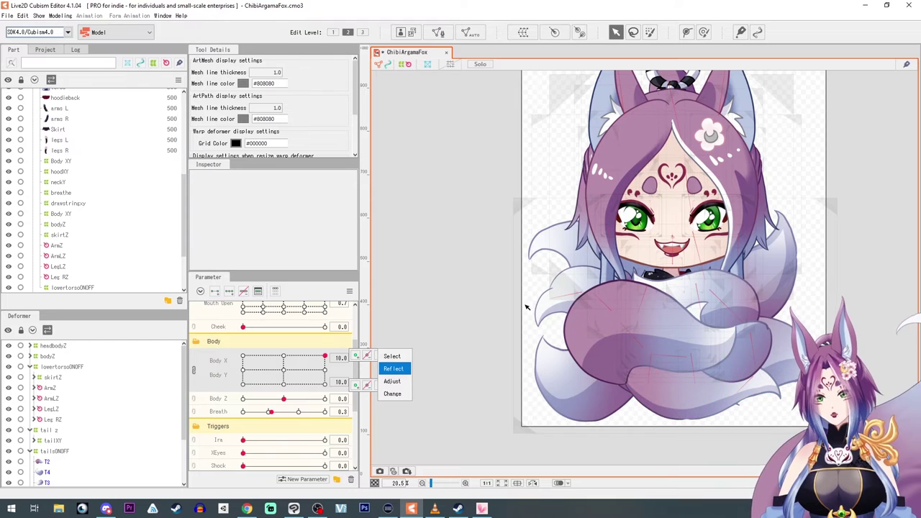
pyautogui.click(284, 371)
pyautogui.click(283, 370)
pyautogui.moveTo(282, 401)
pyautogui.mouseDown()
pyautogui.moveTo(196, 392)
pyautogui.moveTo(337, 392)
pyautogui.moveTo(207, 378)
pyautogui.moveTo(283, 390)
pyautogui.mouseUp()
# - Create a warp deformer named forwardstailsXY as parent of the front tails T2, T4, T3 and T5
pyautogui.scroll(-2, 64, 423)
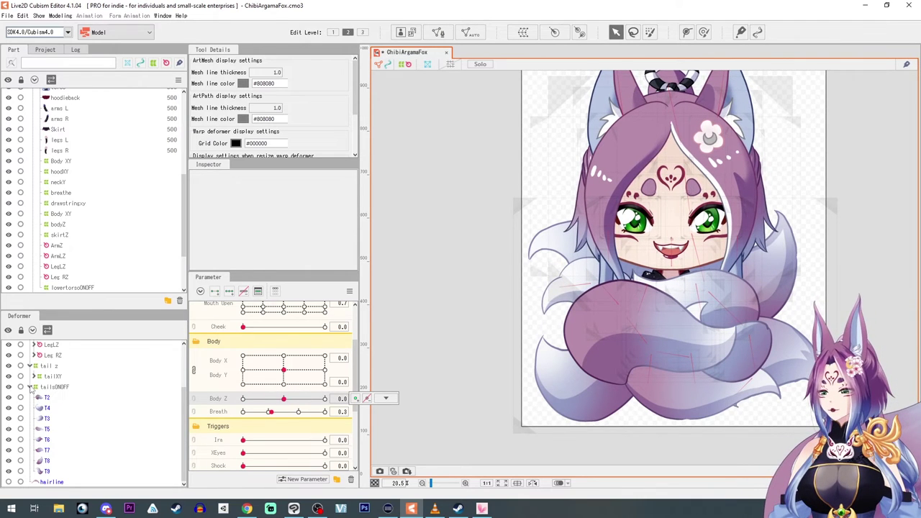
pyautogui.click(43, 399)
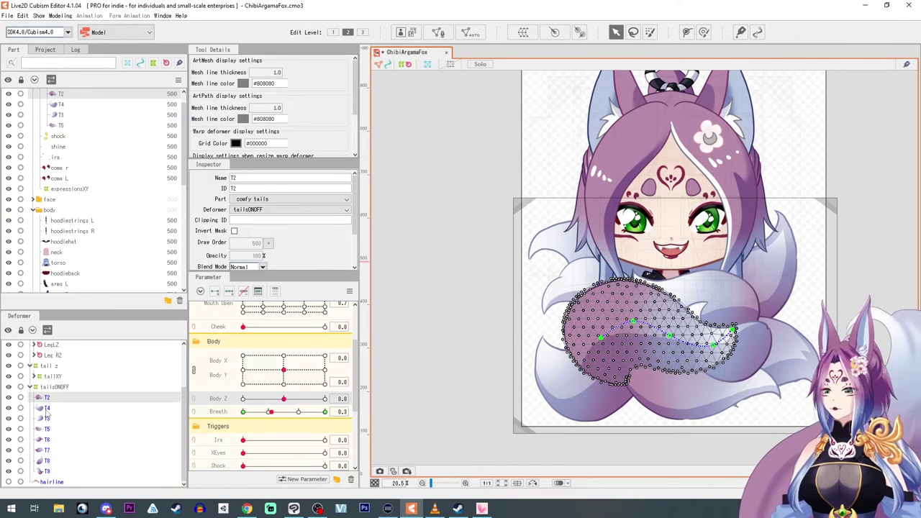
pyautogui.keyDown('shift'); pyautogui.click(43, 471); pyautogui.keyUp('shift')
pyautogui.click(51, 430)
pyautogui.click(45, 397)
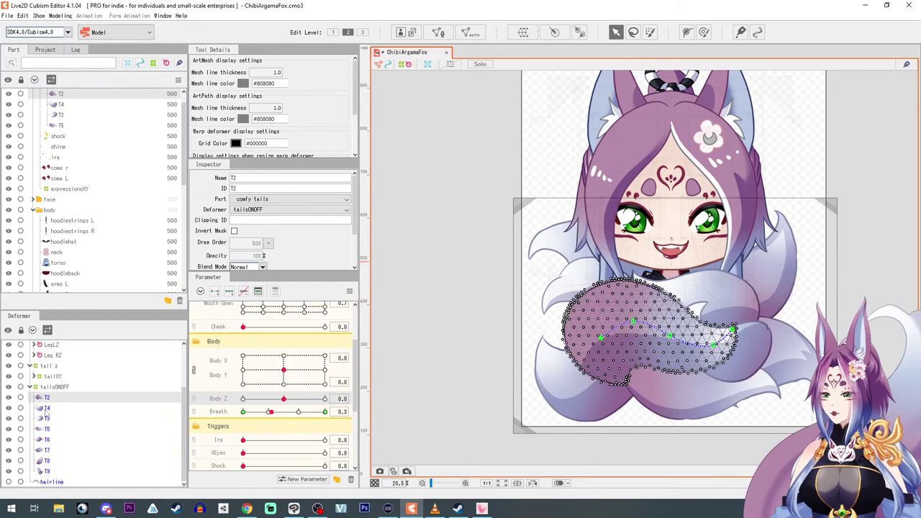
pyautogui.keyDown('shift'); pyautogui.click(46, 431); pyautogui.keyUp('shift')
pyautogui.scroll(1, 64, 127)
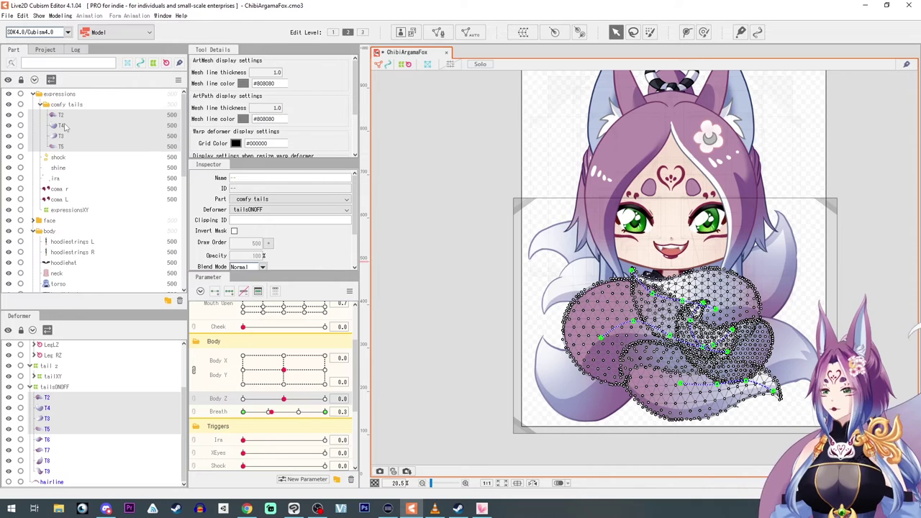
pyautogui.click(523, 32)
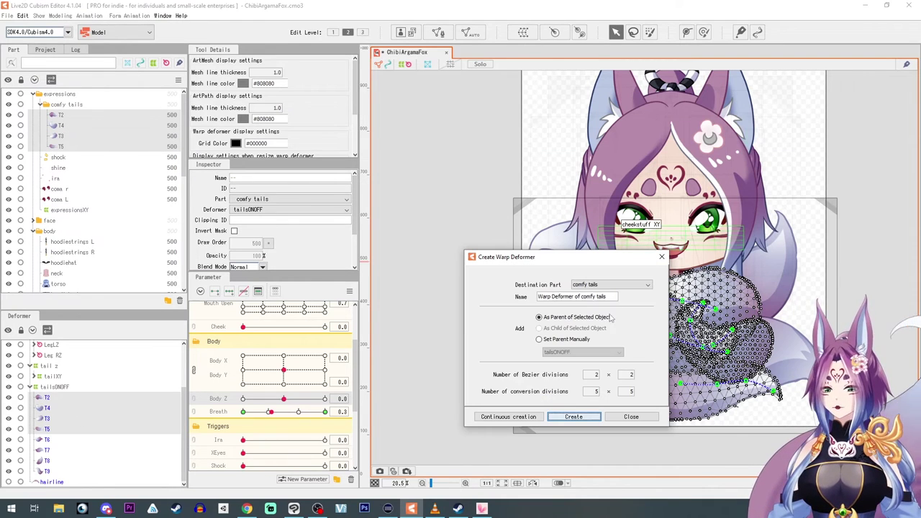
pyautogui.write('forwardstailsXY')
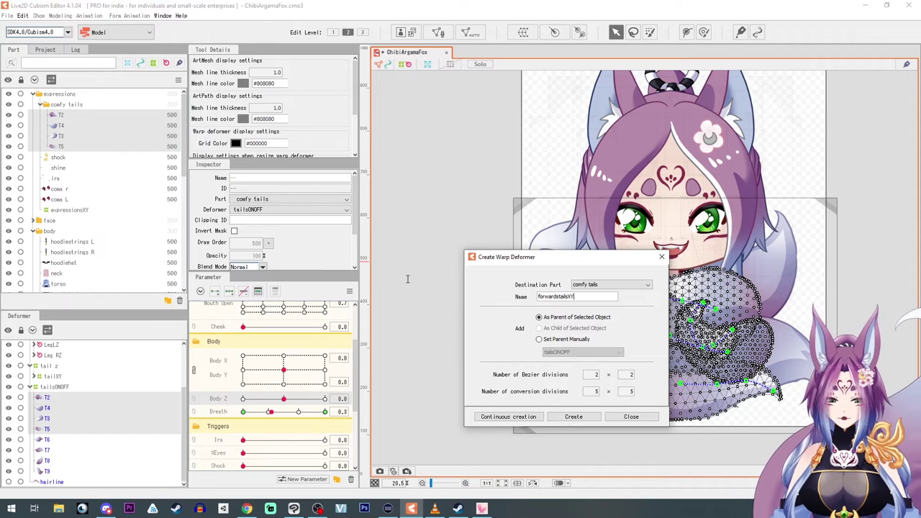
pyautogui.click(573, 416)
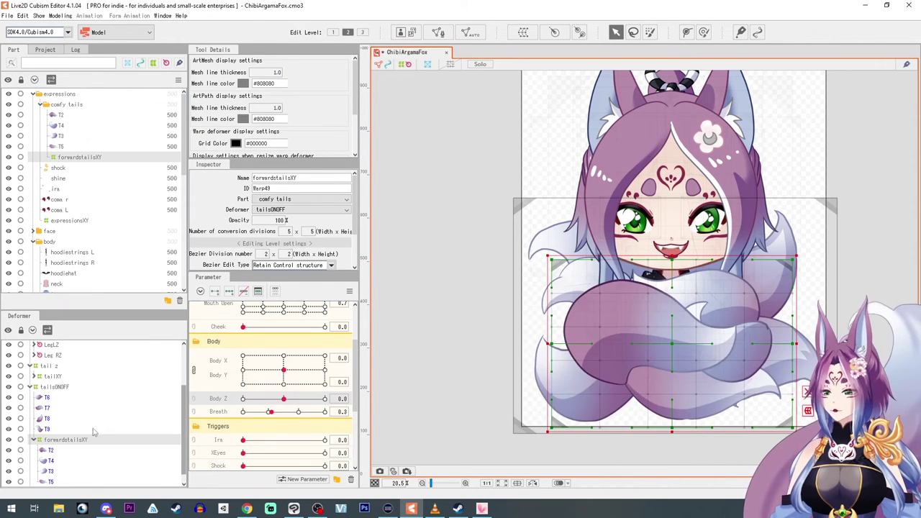
# - Create a warp deformer named backtails XY as parent of the back tails T6, T7, T8 and T9
pyautogui.click(47, 398)
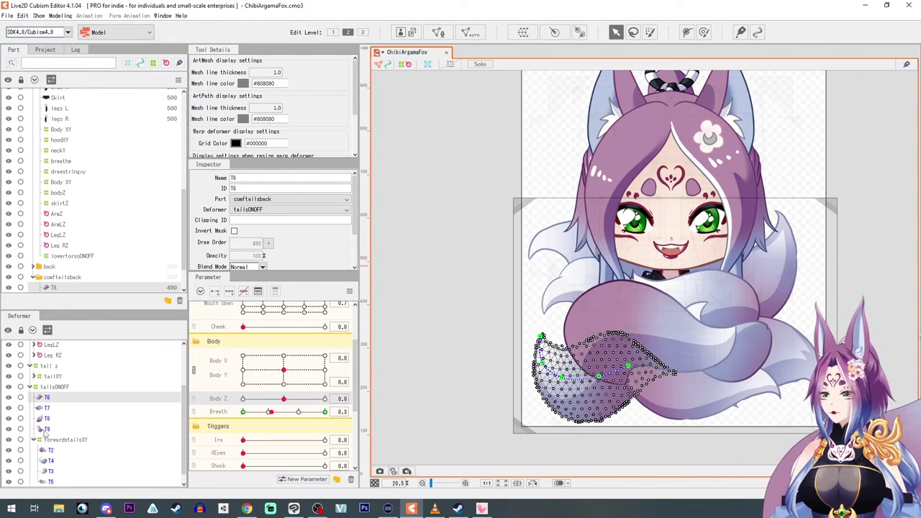
pyautogui.keyDown('shift'); pyautogui.click(45, 430); pyautogui.keyUp('shift')
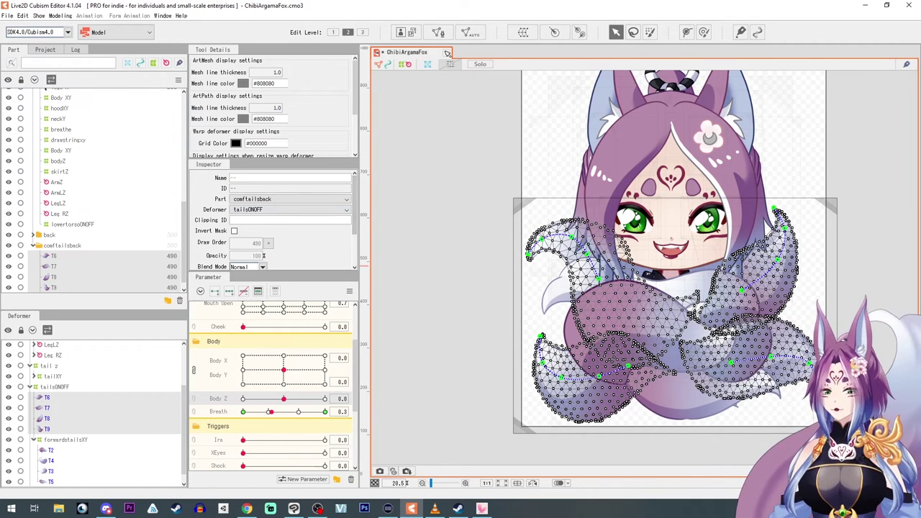
pyautogui.click(524, 31)
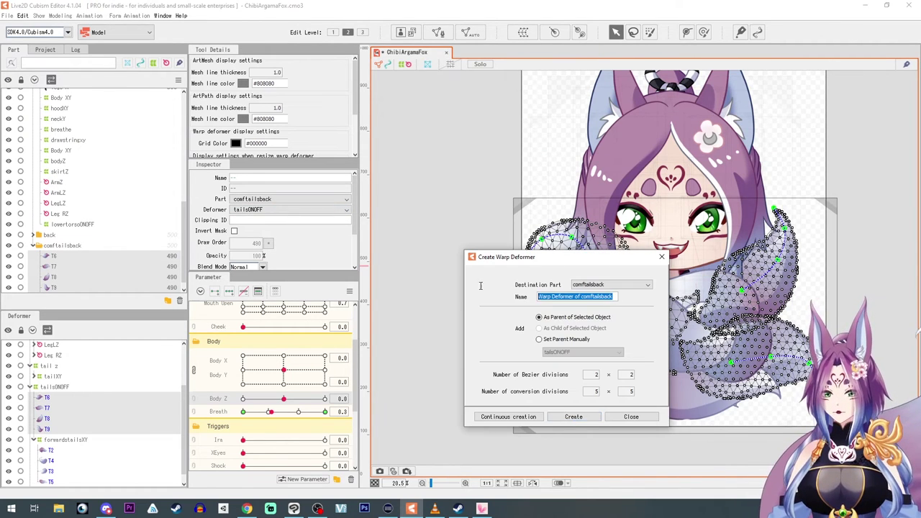
pyautogui.write('backtails XY')
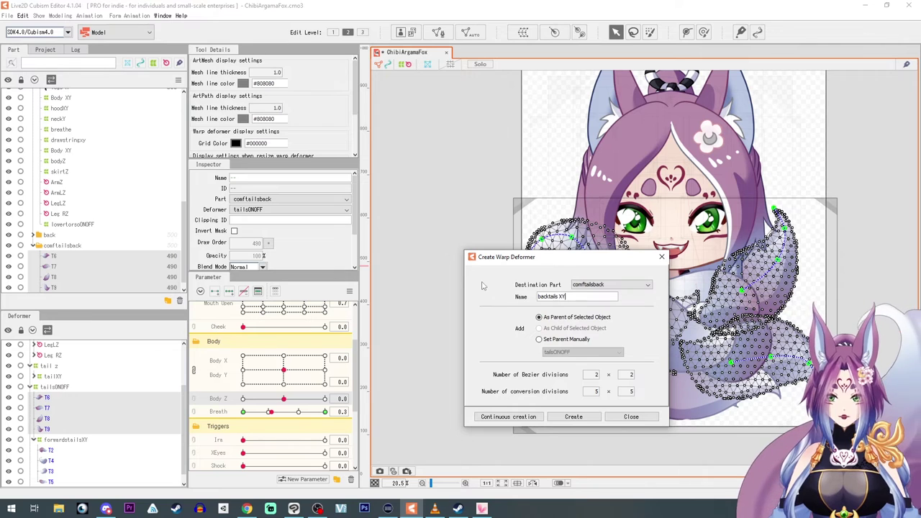
pyautogui.click(573, 417)
pyautogui.scroll(-1, 63, 425)
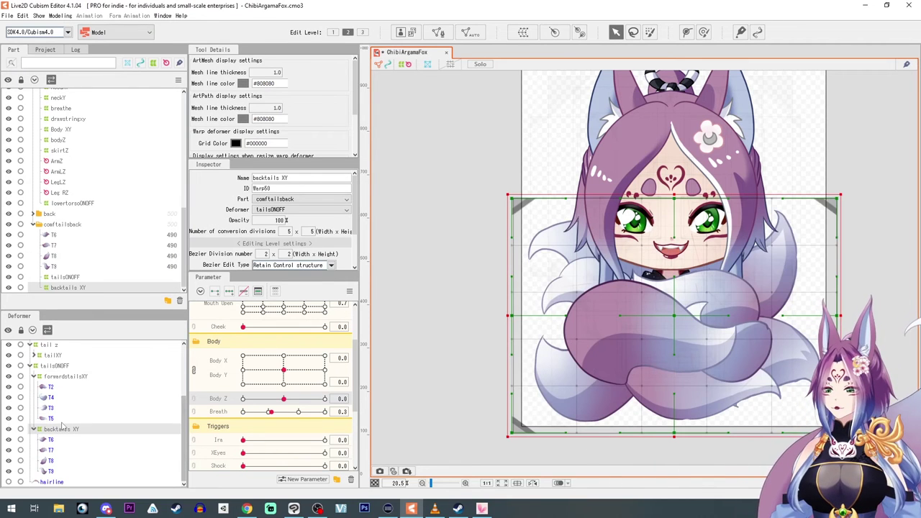
# - Key forwardstailsXY at three points of the unlinked Body X, shifting the deformer slightly left at -10 and right at 10
pyautogui.click(34, 376)
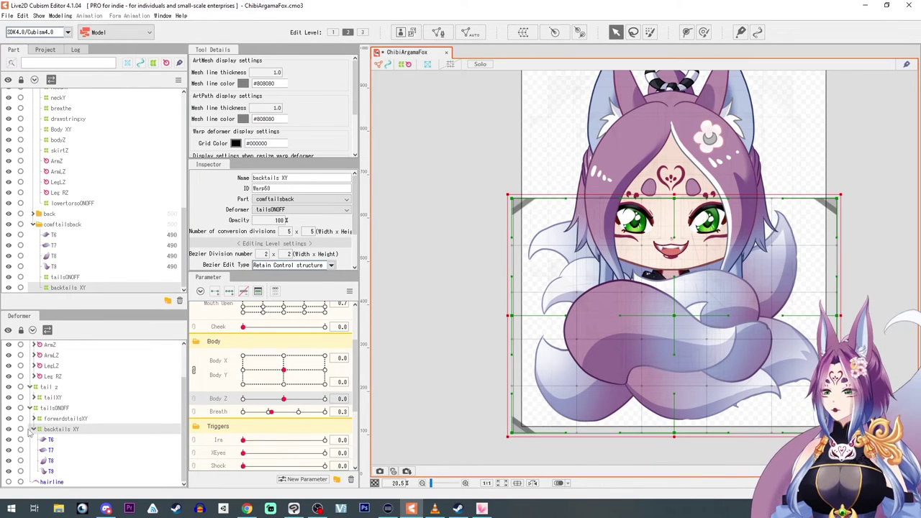
pyautogui.click(31, 429)
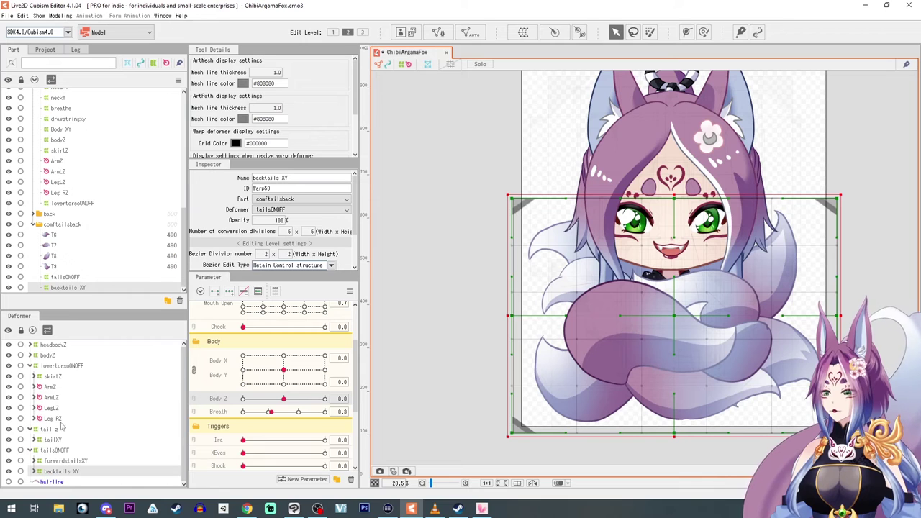
pyautogui.click(54, 461)
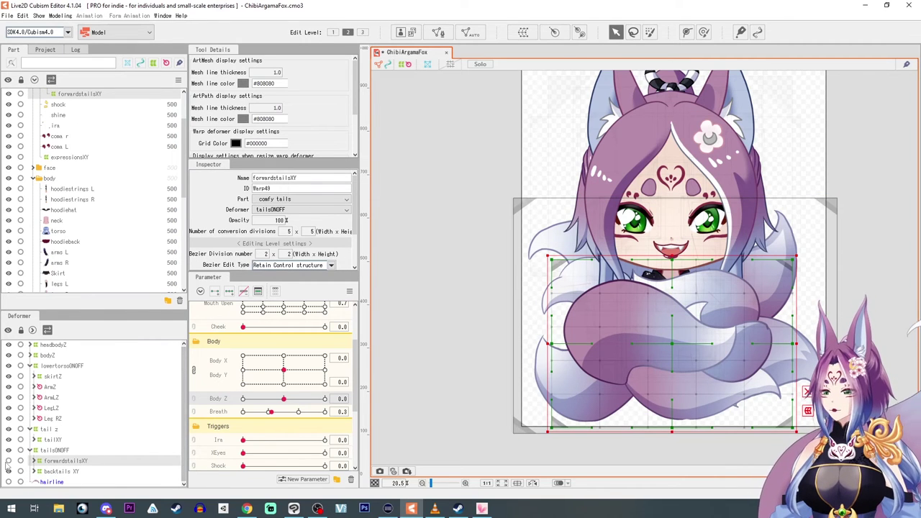
pyautogui.click(195, 373)
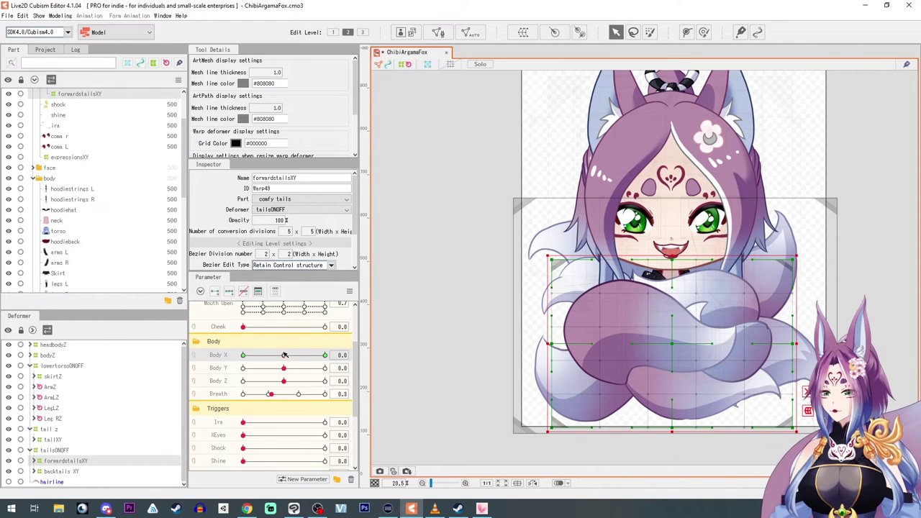
pyautogui.moveTo(285, 358); pyautogui.dragTo(244, 356)
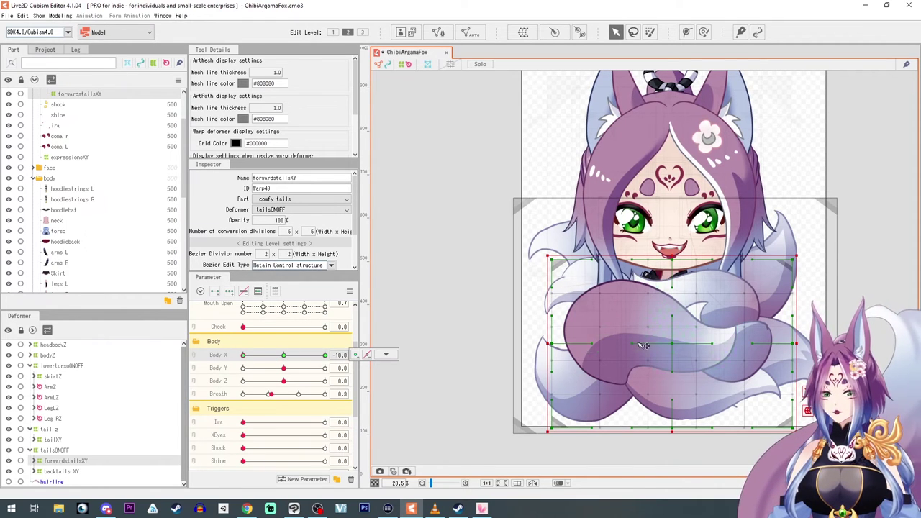
pyautogui.moveTo(673, 343); pyautogui.dragTo(669, 343)
pyautogui.moveTo(248, 357); pyautogui.dragTo(325, 355)
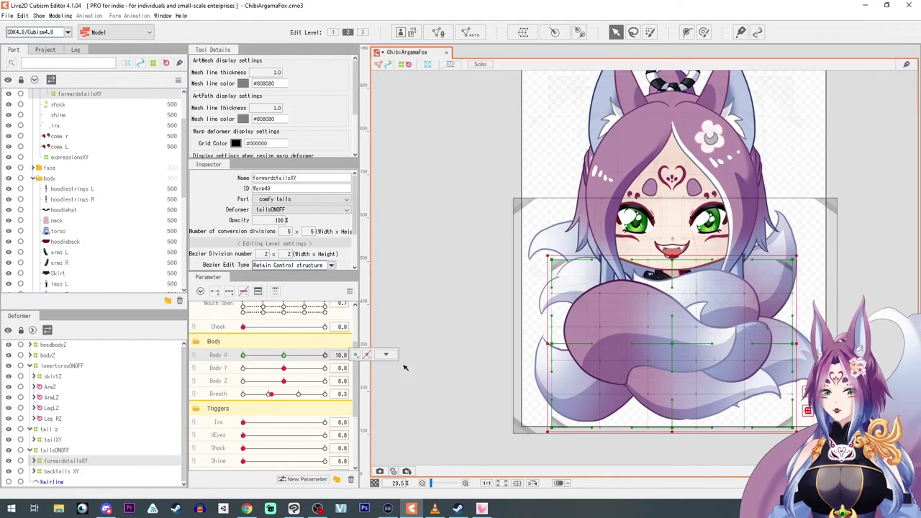
pyautogui.moveTo(674, 343); pyautogui.dragTo(678, 342)
# - Bend the centre of forwardstailsXY further left at Body X -10 and further right at 10, and return Body X to 0
pyautogui.moveTo(318, 356); pyautogui.dragTo(209, 351)
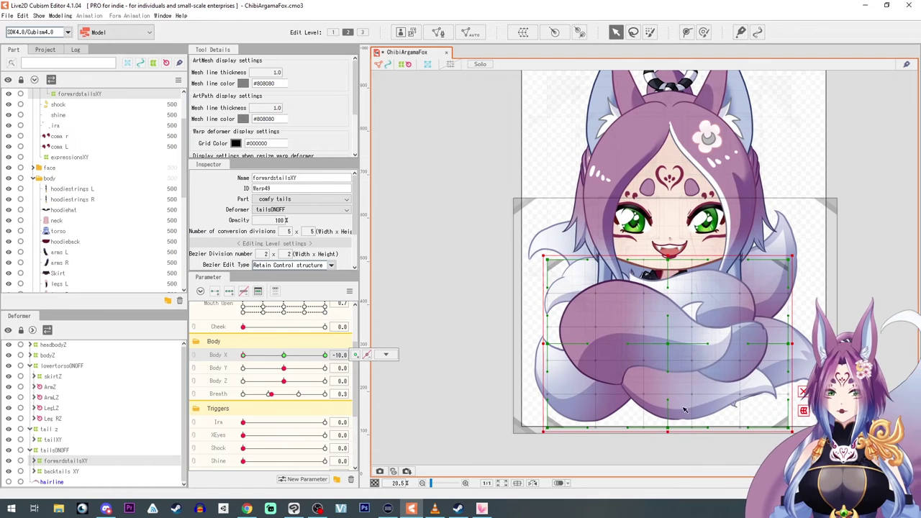
pyautogui.moveTo(668, 344); pyautogui.dragTo(693, 344)
pyautogui.press('Right')
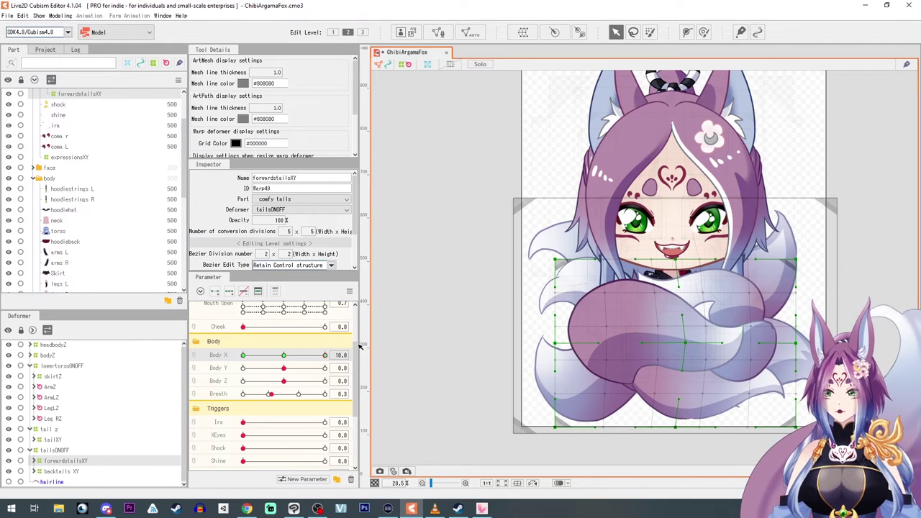
pyautogui.moveTo(323, 357)
pyautogui.mouseDown()
pyautogui.moveTo(357, 364)
pyautogui.moveTo(224, 350)
pyautogui.moveTo(324, 355)
pyautogui.mouseUp()
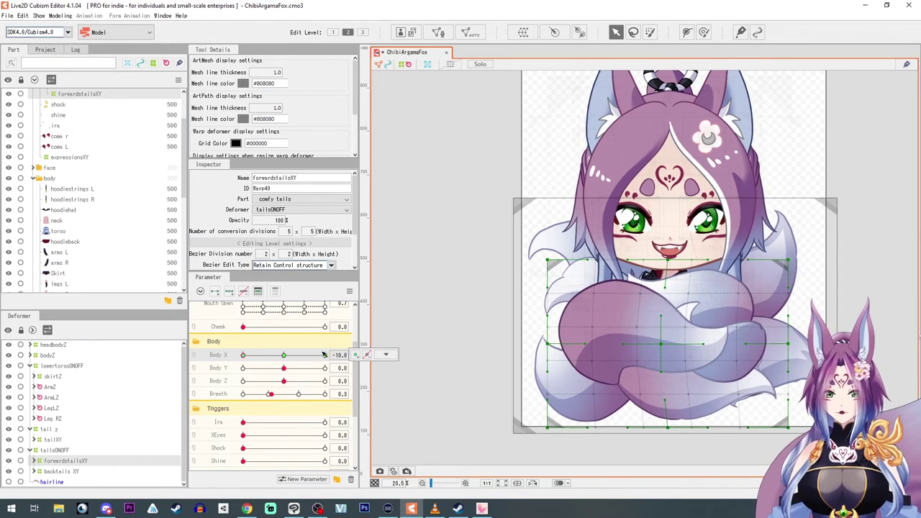
pyautogui.moveTo(202, 336); pyautogui.dragTo(284, 358)
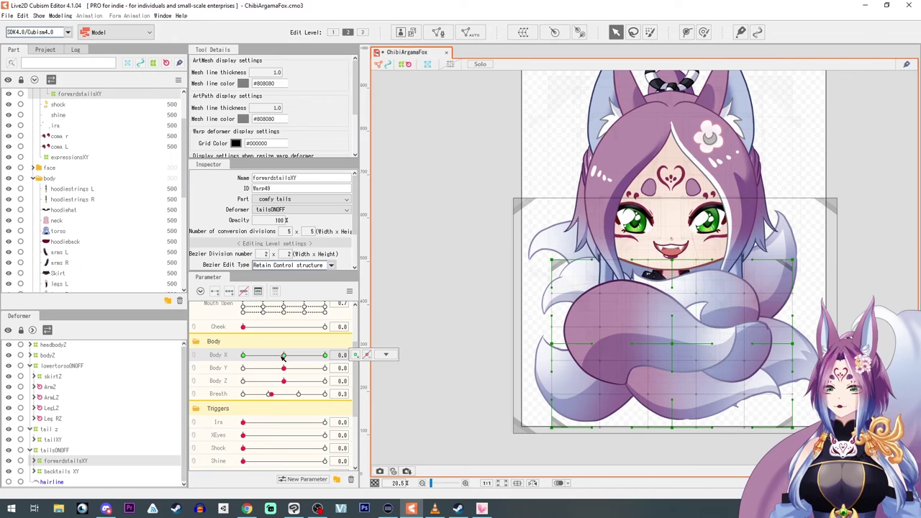
# - Key forwardstailsXY at three points of Body Y, moving its centre control points down at 10 and up at -10
pyautogui.click(218, 370)
pyautogui.press('Right')
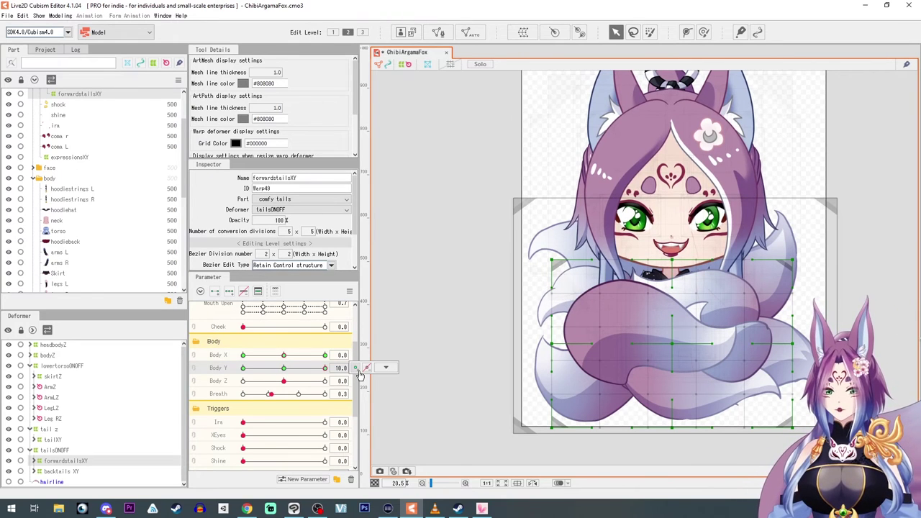
pyautogui.click(386, 367)
pyautogui.moveTo(672, 344); pyautogui.dragTo(678, 353)
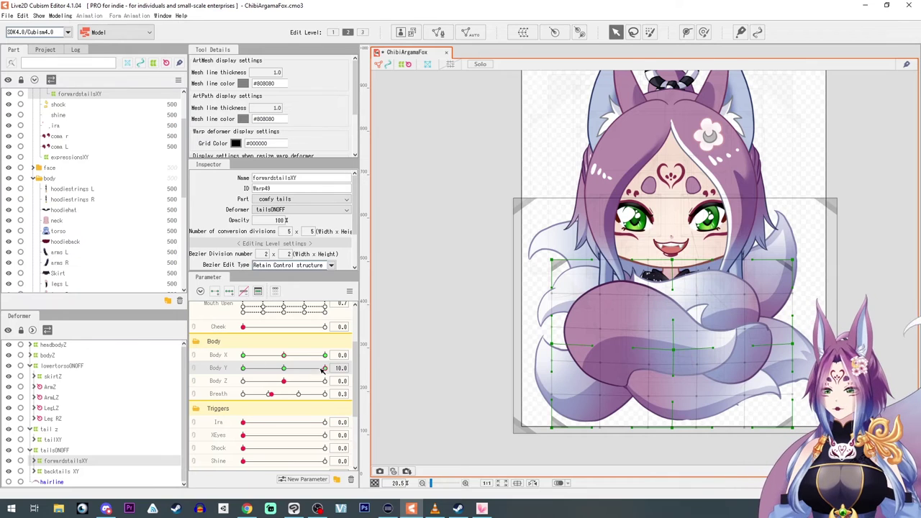
pyautogui.moveTo(322, 368); pyautogui.dragTo(134, 366)
pyautogui.moveTo(674, 344); pyautogui.dragTo(673, 335)
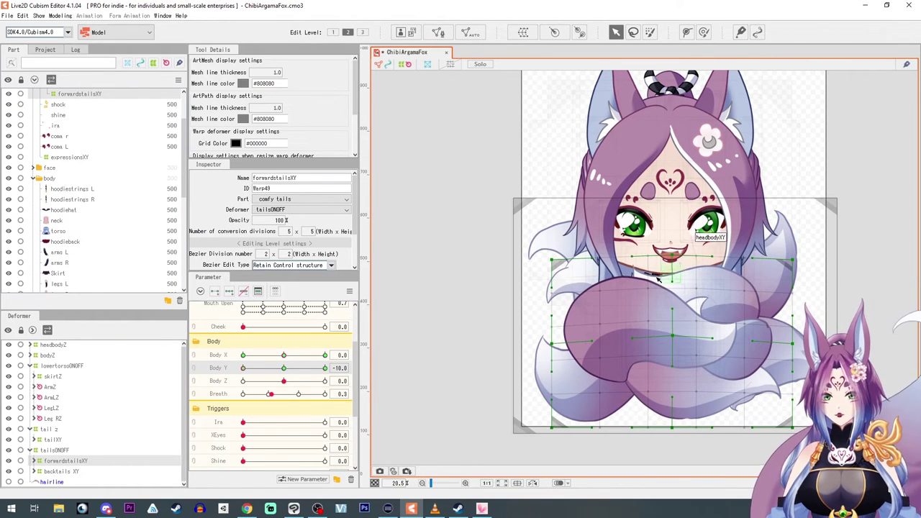
pyautogui.moveTo(245, 369); pyautogui.dragTo(329, 369)
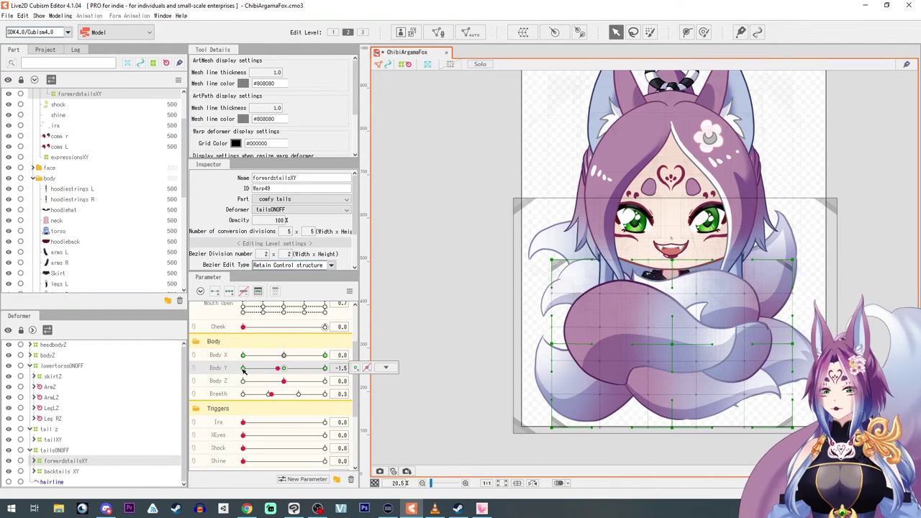
pyautogui.click(367, 368)
pyautogui.moveTo(288, 368)
pyautogui.mouseDown()
pyautogui.moveTo(311, 369)
pyautogui.moveTo(247, 359)
pyautogui.moveTo(325, 370)
pyautogui.moveTo(287, 368)
pyautogui.mouseUp()
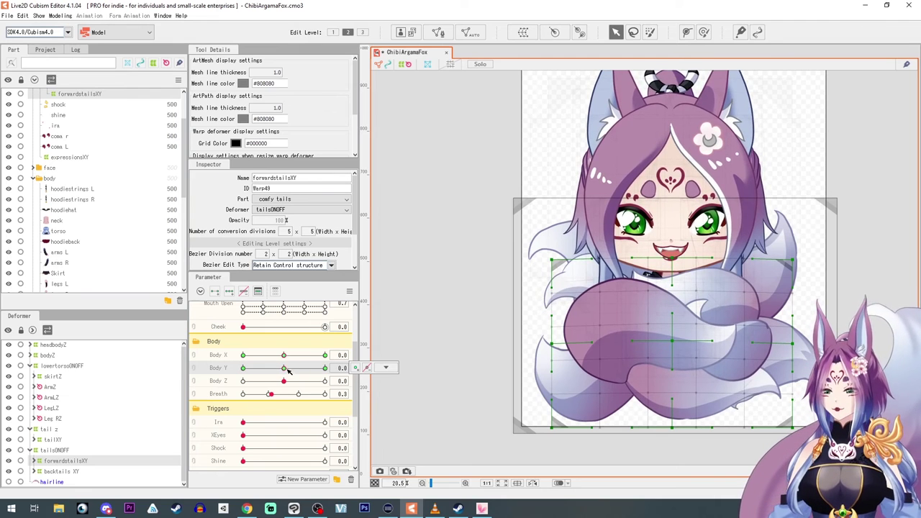
# - Link Body X and Body Y and synthesize the corner shapes of forwardstailsXY
pyautogui.click(192, 356)
pyautogui.click(348, 292)
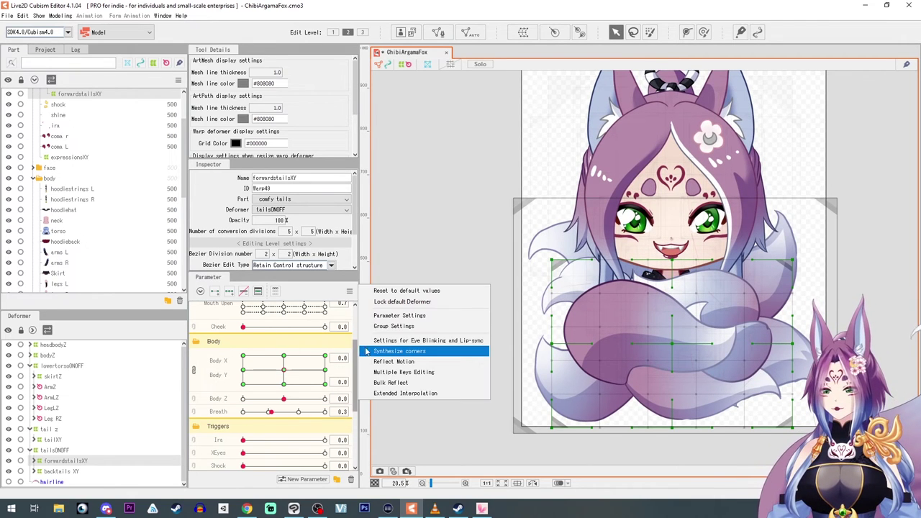
pyautogui.click(392, 351)
pyautogui.click(580, 331)
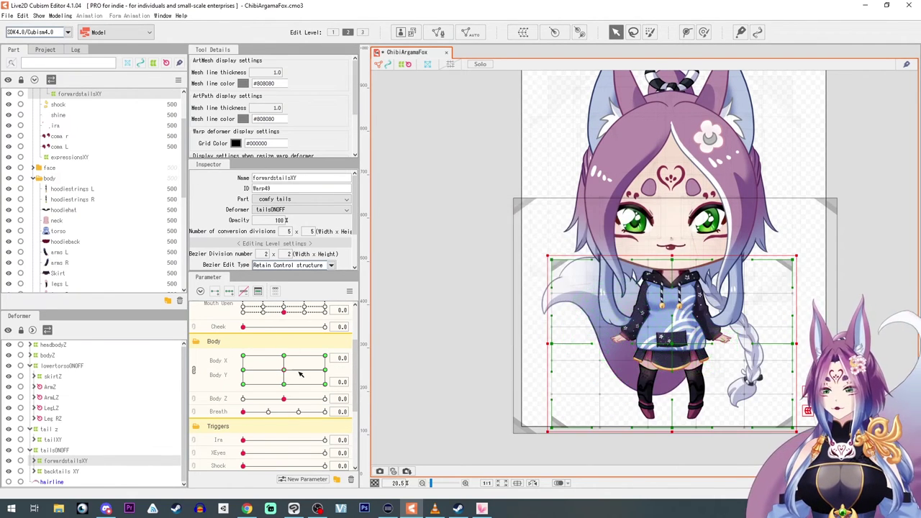
# - Set ComfyTails to its maximum and scrub the linked Body X and Body Y to check the front tails' movement
pyautogui.moveTo(284, 370); pyautogui.dragTo(314, 351)
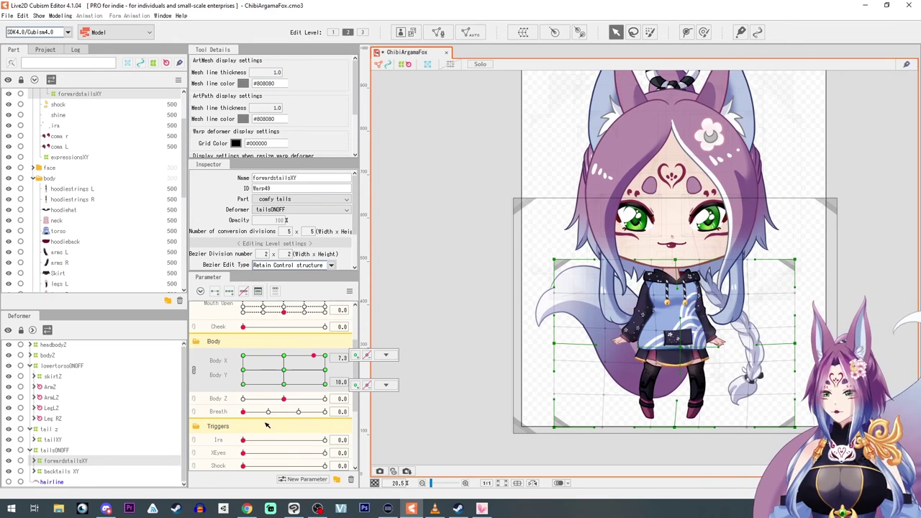
pyautogui.click(284, 371)
pyautogui.scroll(-1, 238, 448)
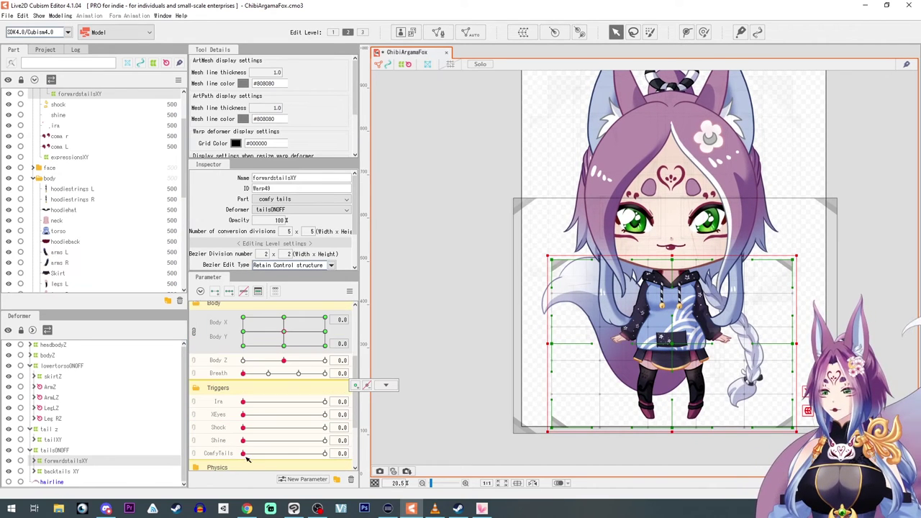
pyautogui.moveTo(244, 454); pyautogui.dragTo(325, 453)
pyautogui.scroll(1, 291, 403)
pyautogui.moveTo(283, 370)
pyautogui.mouseDown()
pyautogui.moveTo(307, 349)
pyautogui.moveTo(250, 364)
pyautogui.moveTo(282, 386)
pyautogui.moveTo(191, 342)
pyautogui.moveTo(141, 369)
pyautogui.moveTo(158, 365)
pyautogui.moveTo(192, 321)
pyautogui.moveTo(152, 383)
pyautogui.moveTo(285, 370)
pyautogui.mouseUp()
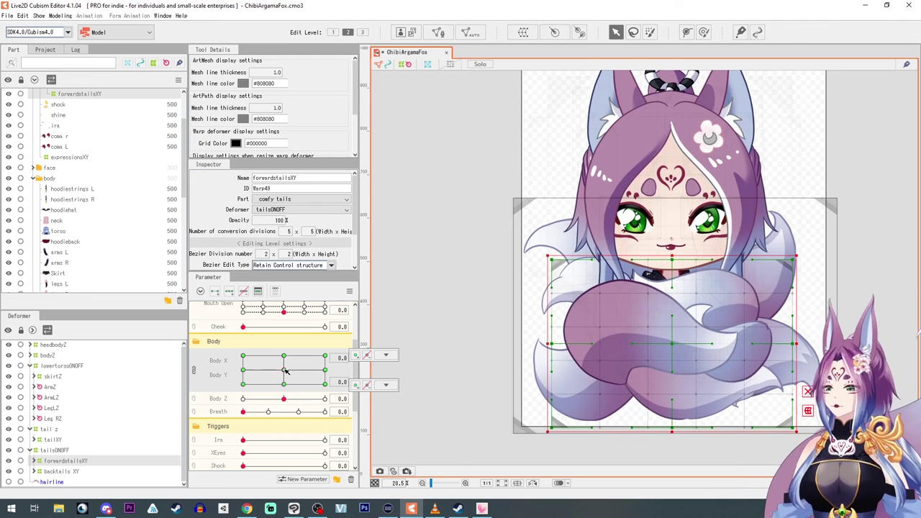
# - Key backtails XY at three points of the unlinked Body X, shifting it slightly left at 10 and right at -10
pyautogui.click(52, 472)
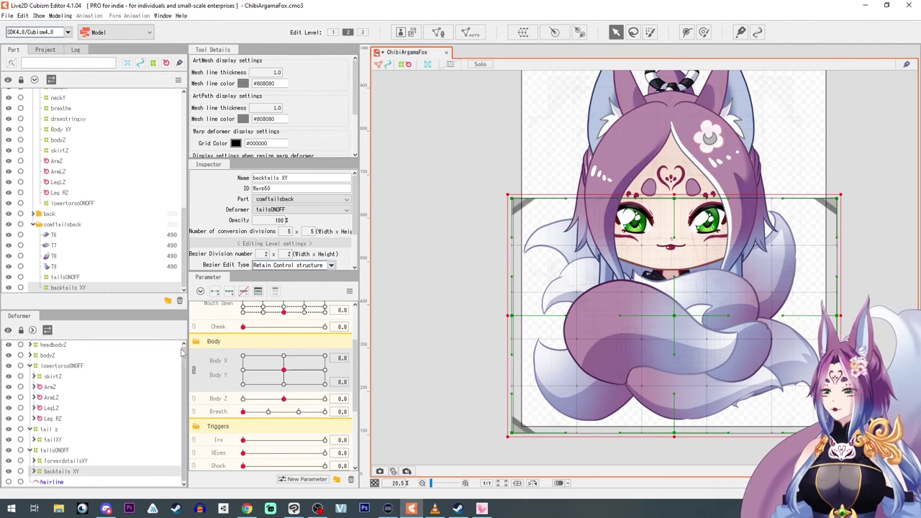
pyautogui.click(192, 371)
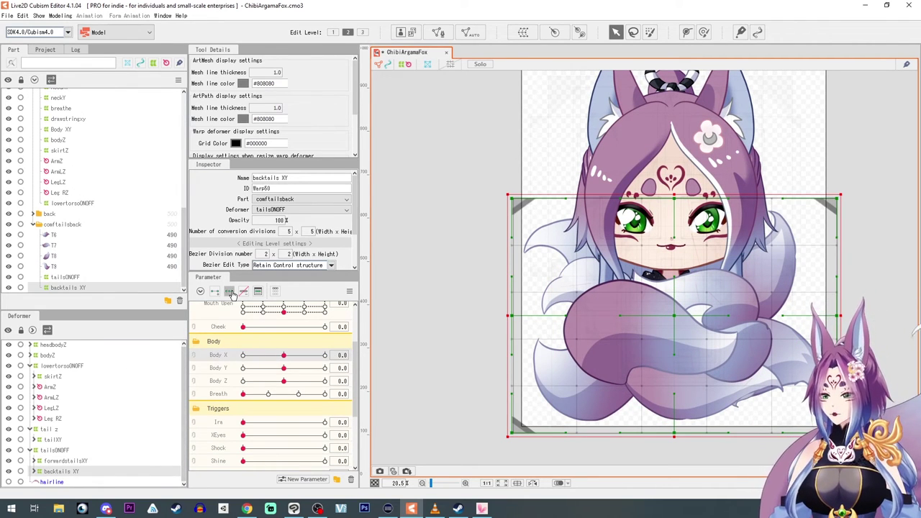
pyautogui.moveTo(284, 357); pyautogui.dragTo(414, 370)
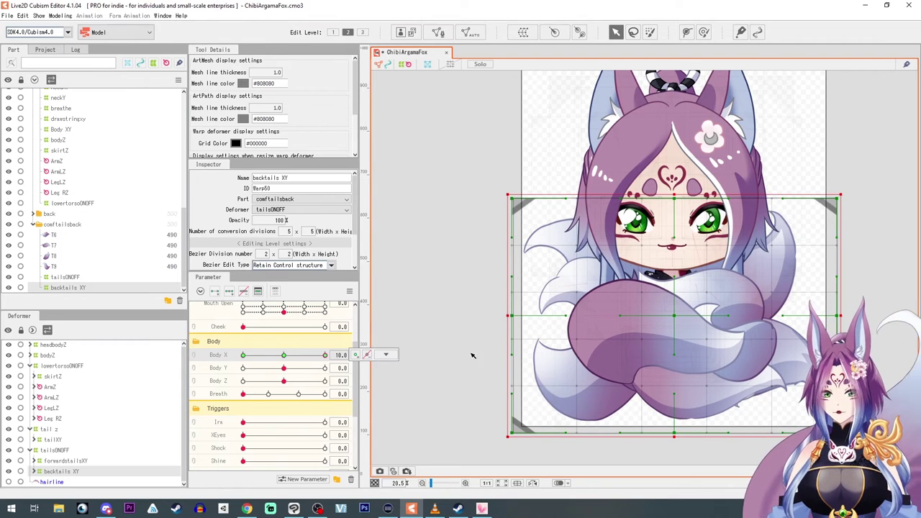
pyautogui.moveTo(675, 316); pyautogui.dragTo(669, 316)
pyautogui.moveTo(325, 356); pyautogui.dragTo(233, 355)
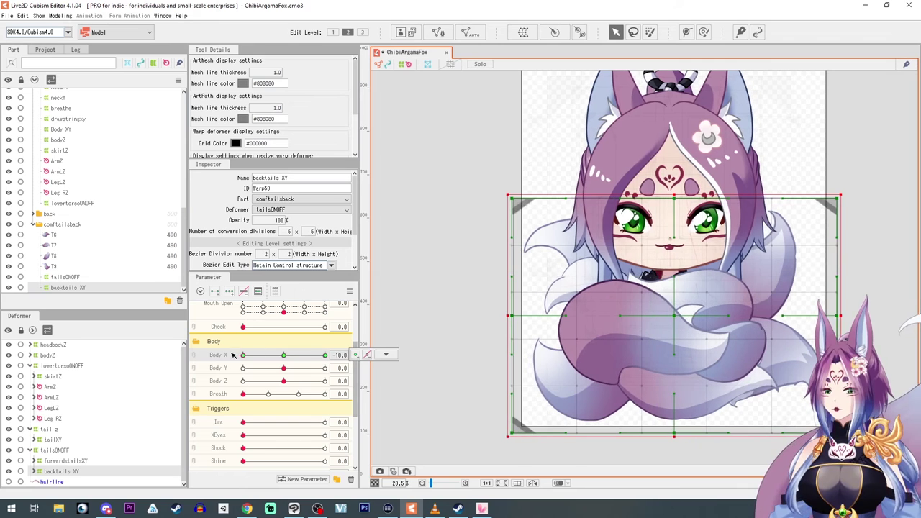
pyautogui.moveTo(675, 315); pyautogui.dragTo(680, 315)
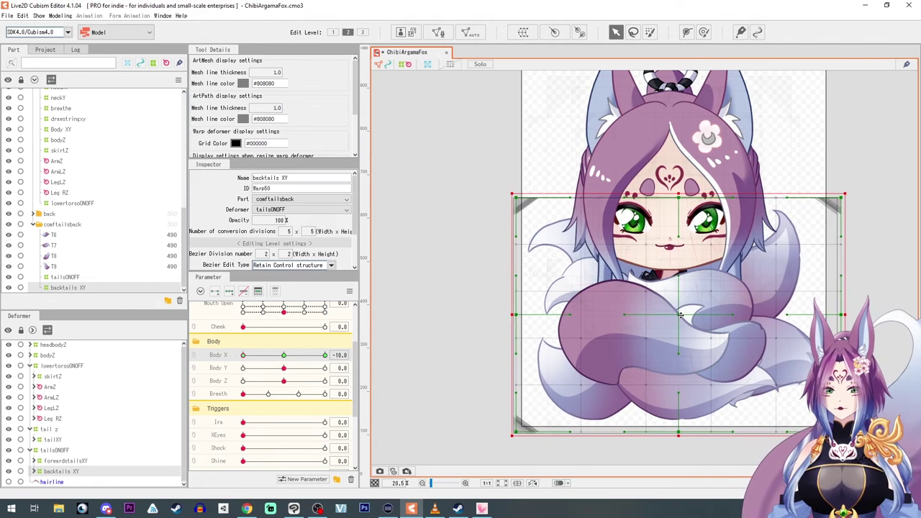
pyautogui.click(284, 355)
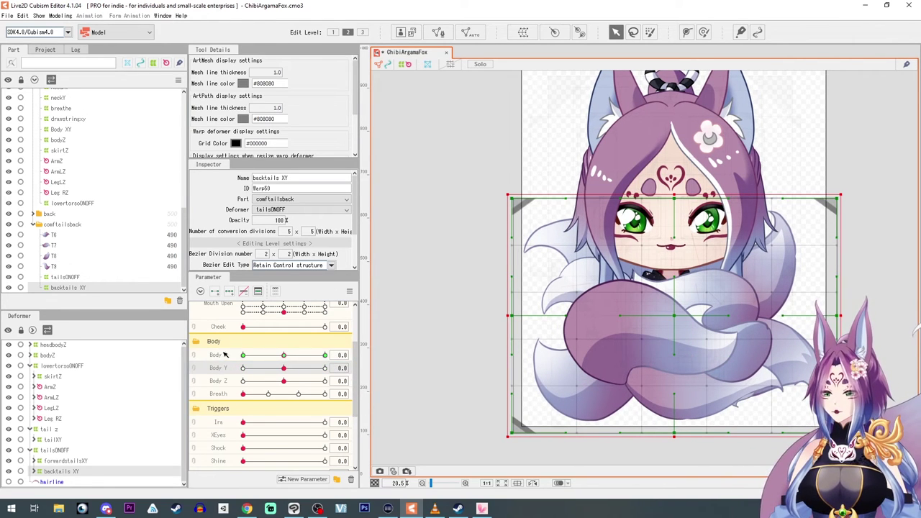
# - Key backtails XY at three points of Body Y, lowering its top edge at 10 and raising it at -10
pyautogui.moveTo(284, 368); pyautogui.dragTo(358, 380)
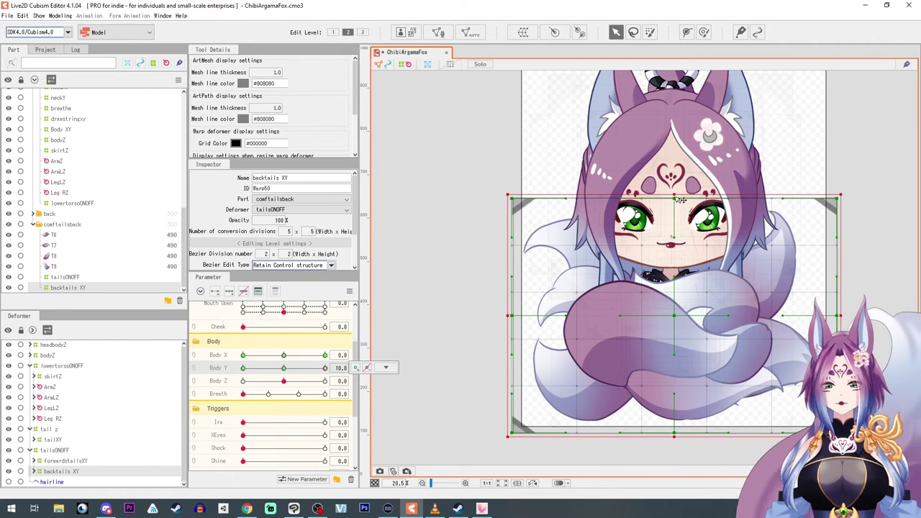
pyautogui.moveTo(675, 195); pyautogui.dragTo(673, 204)
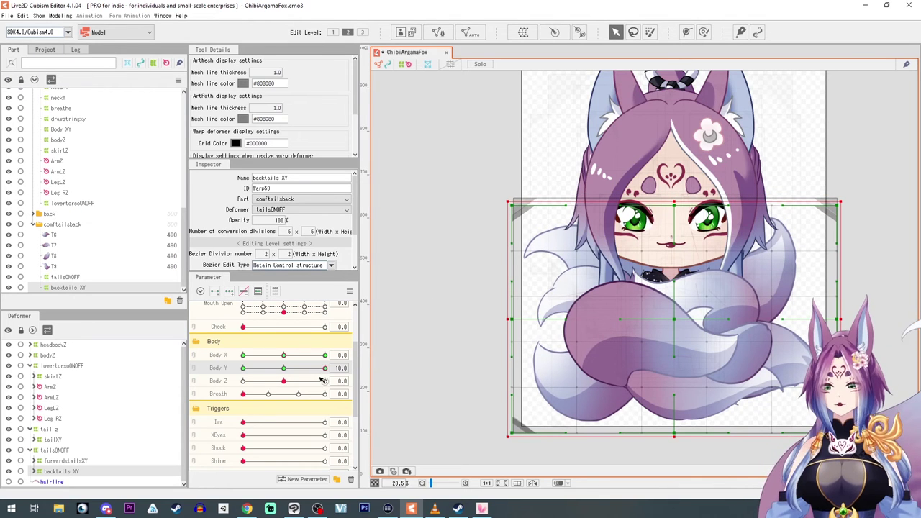
pyautogui.moveTo(325, 368); pyautogui.dragTo(207, 371)
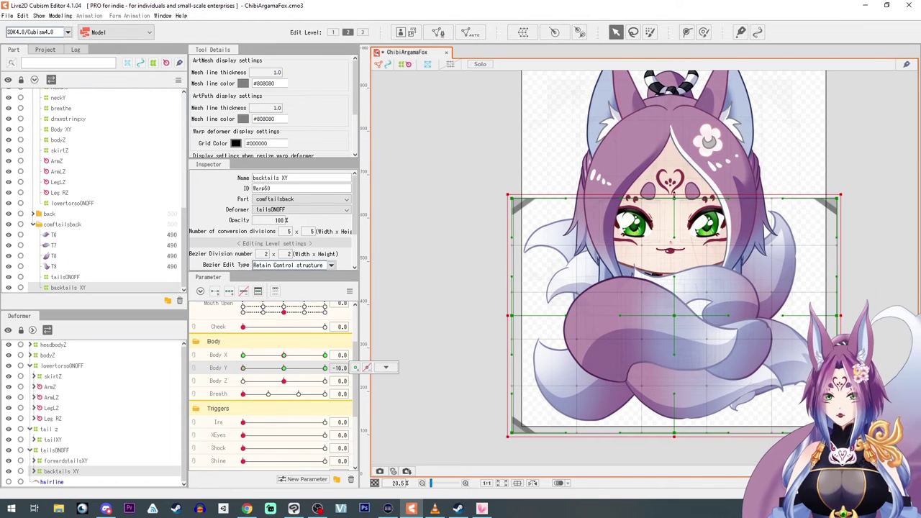
pyautogui.moveTo(675, 196); pyautogui.dragTo(675, 189)
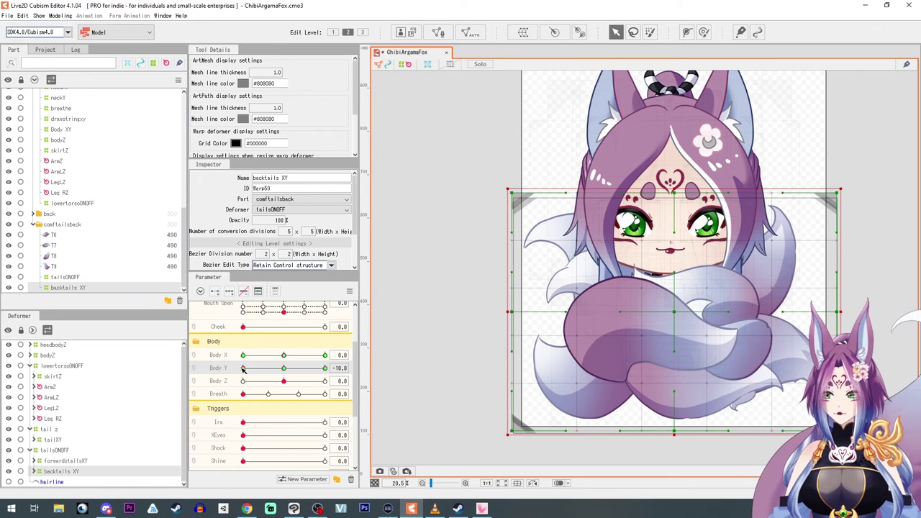
# - Link Body X and Body Y and synthesize the corner shapes of backtails XY
pyautogui.click(195, 357)
pyautogui.moveTo(283, 373); pyautogui.dragTo(303, 356)
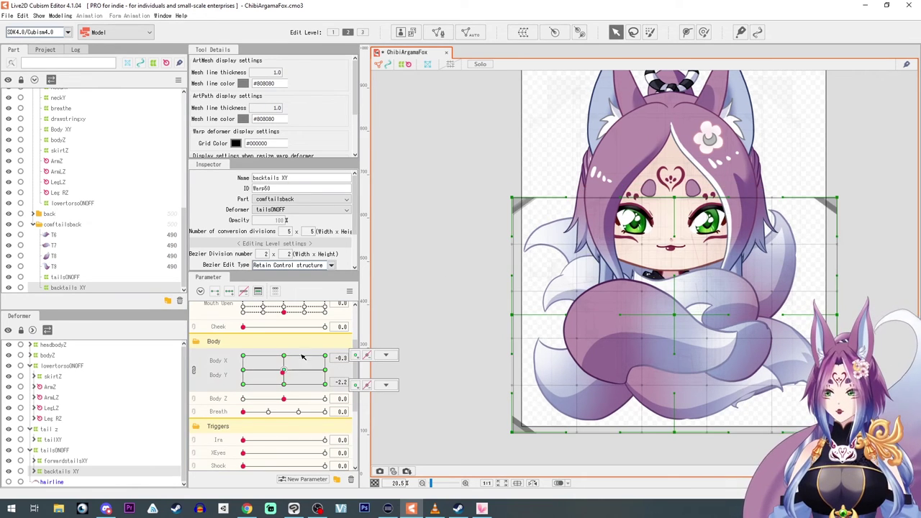
pyautogui.click(349, 290)
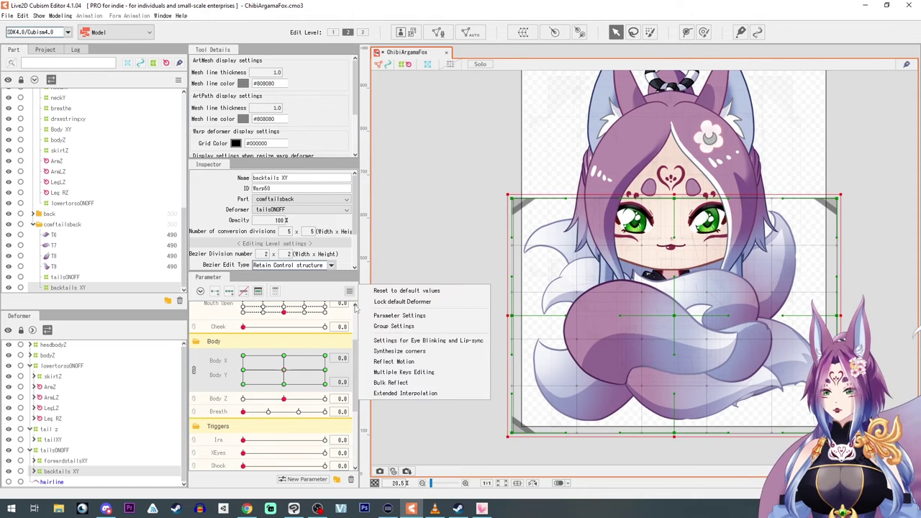
pyautogui.click(403, 353)
pyautogui.click(580, 331)
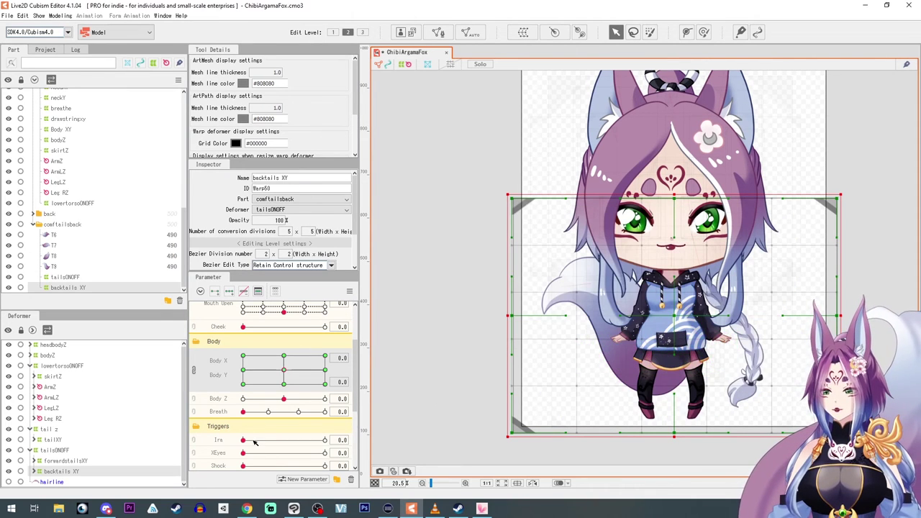
# - Turn ComfyTails back on, deselect the deformer and scrub Body X and Body Y to check front and back tails together
pyautogui.scroll(-2, 288, 388)
pyautogui.scroll(2, 323, 424)
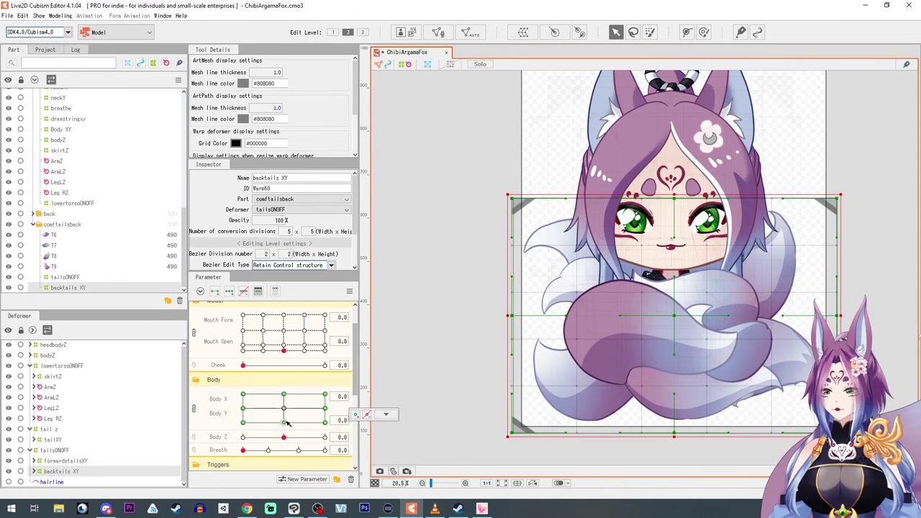
pyautogui.moveTo(287, 423); pyautogui.dragTo(241, 379)
pyautogui.click(439, 359)
pyautogui.moveTo(282, 406)
pyautogui.mouseDown()
pyautogui.moveTo(274, 411)
pyautogui.moveTo(284, 409)
pyautogui.mouseUp()
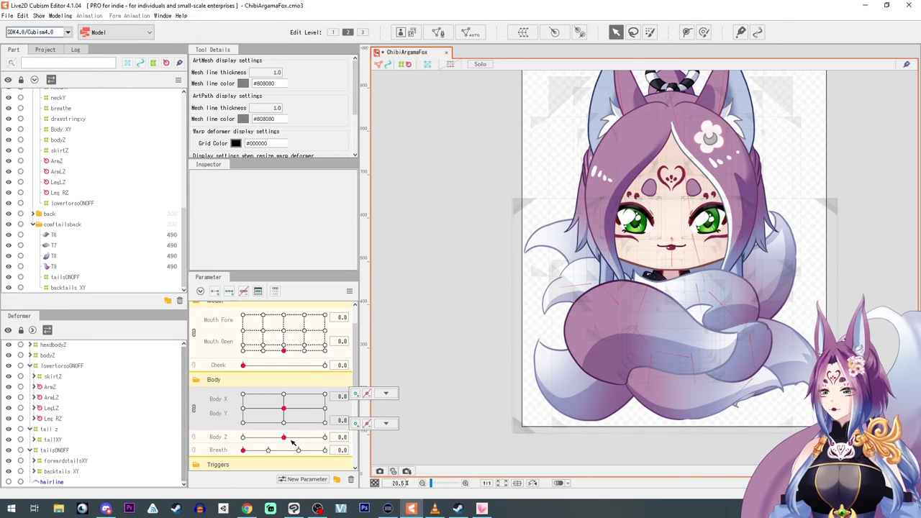
# - Check Body Z, then create a warp deformer named tailsZ as parent of forwardstailsXY and backtails XY in the comfy tails part
pyautogui.moveTo(292, 441); pyautogui.dragTo(184, 437)
pyautogui.click(269, 442)
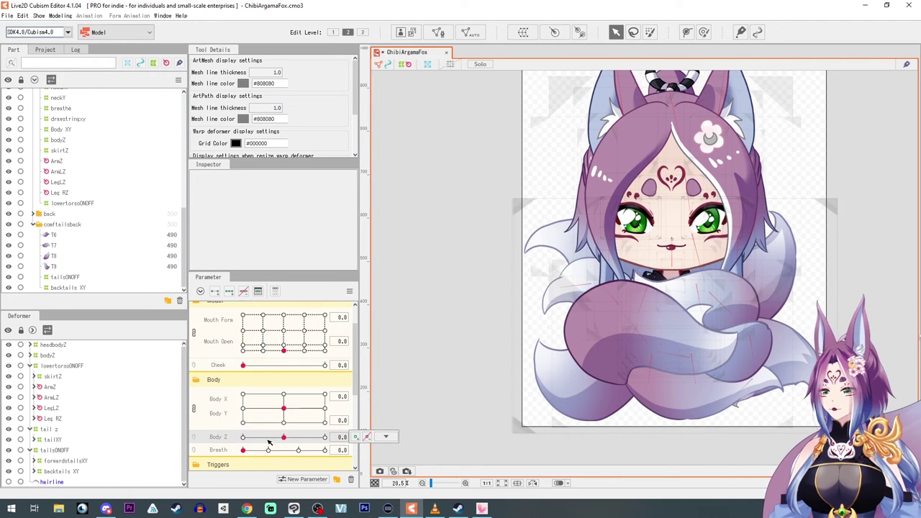
pyautogui.click(64, 461)
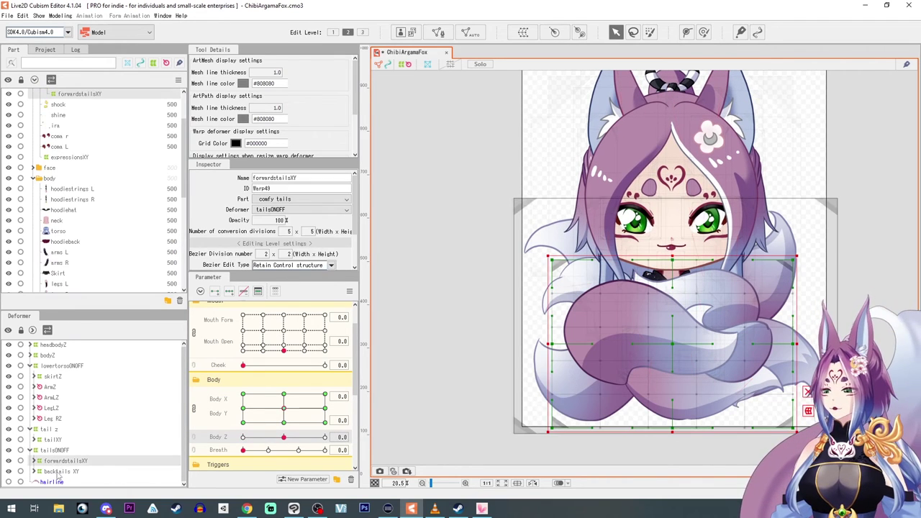
pyautogui.click(60, 472)
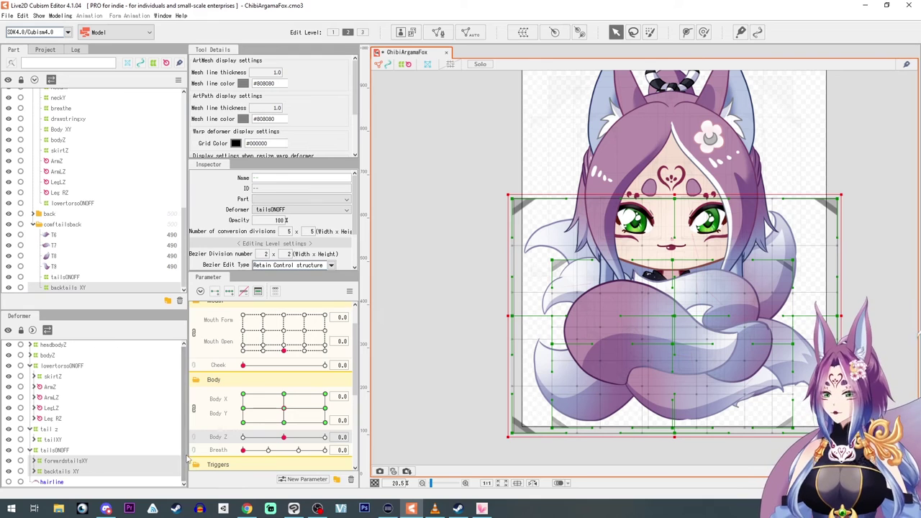
pyautogui.click(523, 31)
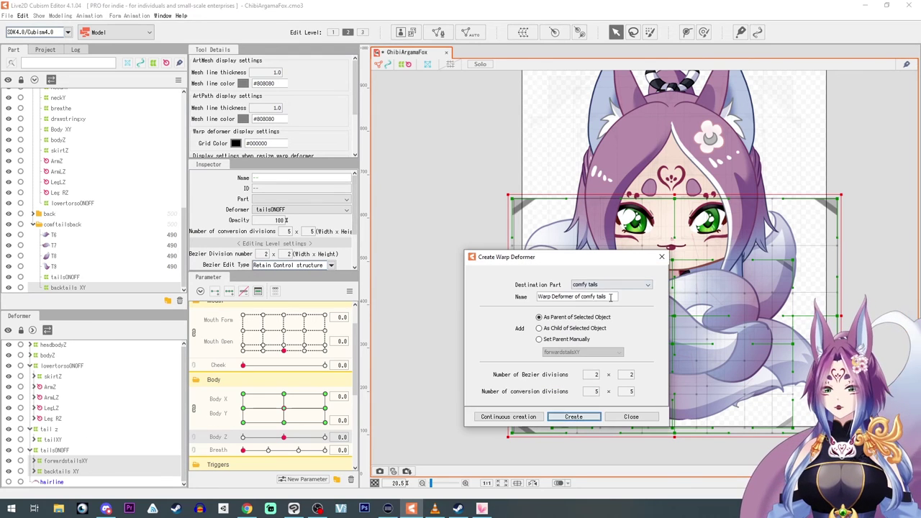
pyautogui.tripleClick(611, 296)
pyautogui.write('tails')
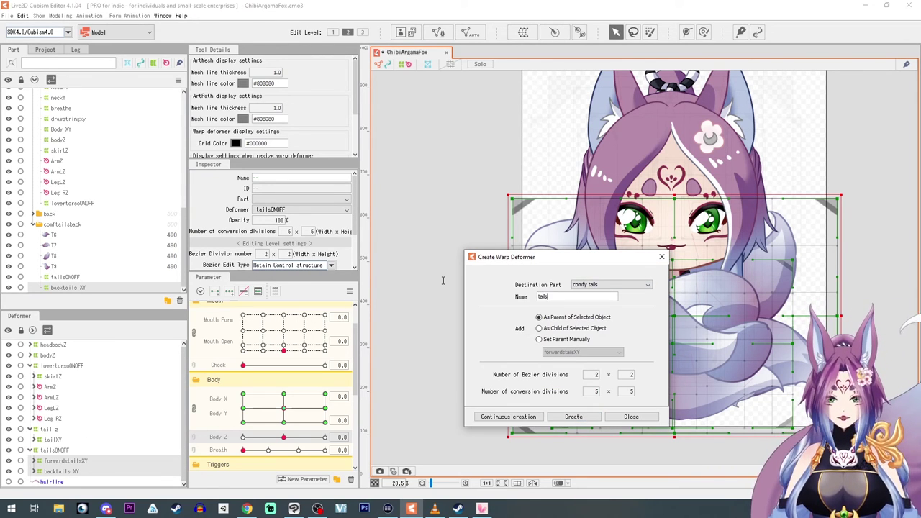
pyautogui.write('Z')
pyautogui.press('Return')
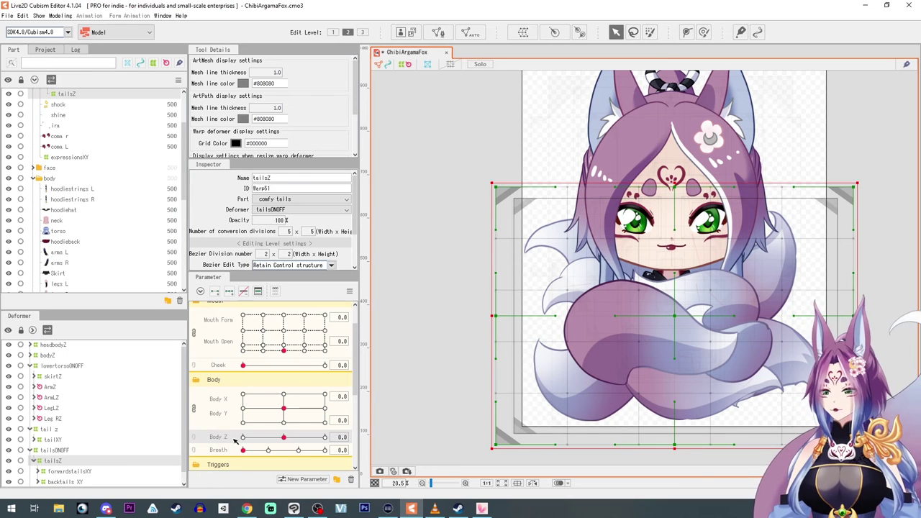
# - Key tailsZ at three points of Body Z, tilting the deformer slightly at -10 and 10, and return Body Z to 0
pyautogui.moveTo(283, 443); pyautogui.dragTo(228, 430)
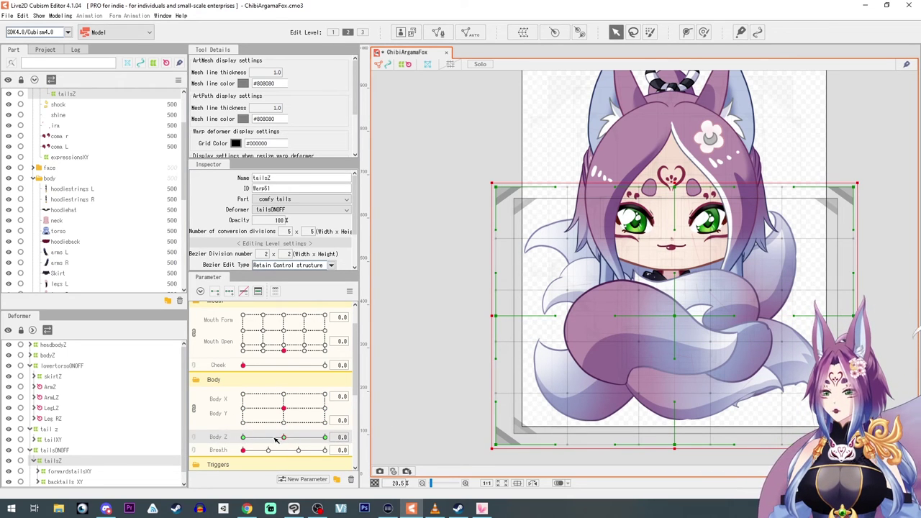
pyautogui.moveTo(285, 441); pyautogui.dragTo(195, 435)
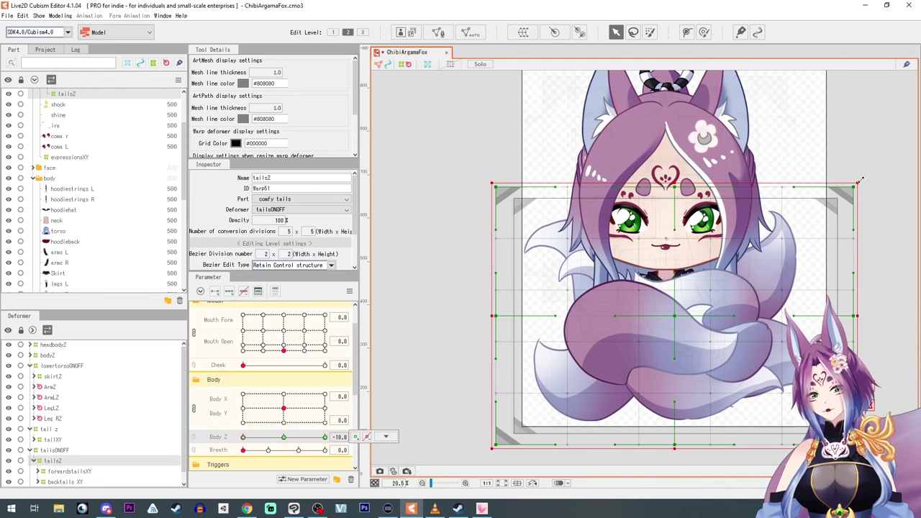
pyautogui.moveTo(863, 177); pyautogui.dragTo(865, 185)
pyautogui.moveTo(244, 437); pyautogui.dragTo(328, 438)
pyautogui.moveTo(866, 181); pyautogui.dragTo(863, 177)
pyautogui.moveTo(324, 438)
pyautogui.mouseDown()
pyautogui.moveTo(210, 442)
pyautogui.moveTo(456, 447)
pyautogui.moveTo(288, 436)
pyautogui.moveTo(326, 438)
pyautogui.mouseUp()
pyautogui.moveTo(465, 448); pyautogui.dragTo(278, 438)
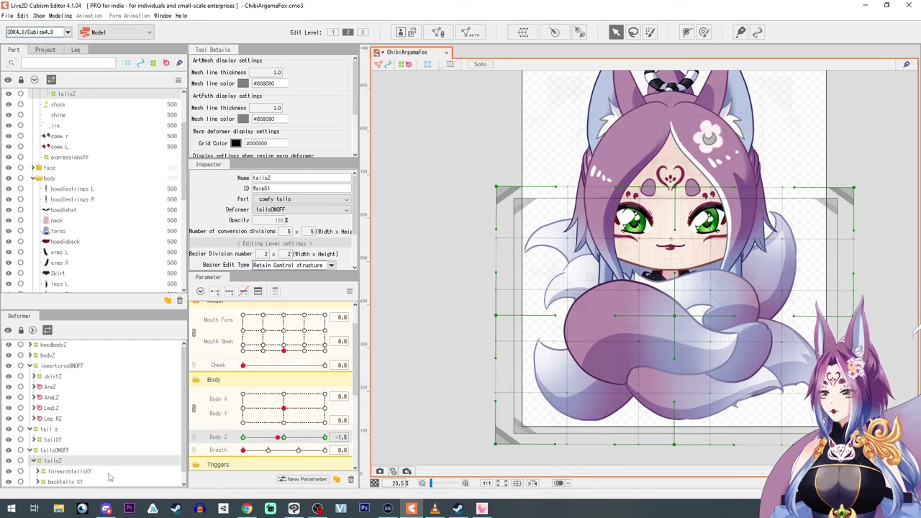
pyautogui.click(284, 437)
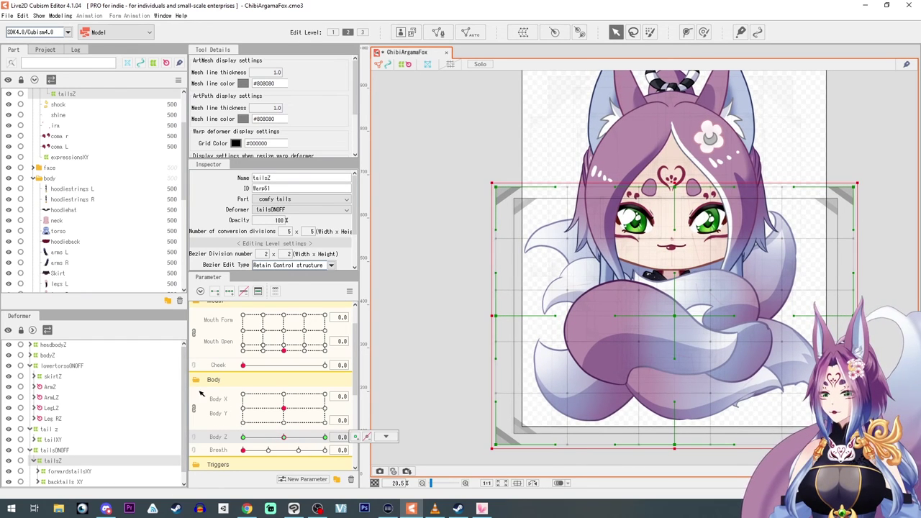
# - Set the ComfyTails trigger to 0 and deselect the tailsZ deformer to show the full standing body
pyautogui.scroll(-2, 455, 233)
pyautogui.scroll(2, 424, 244)
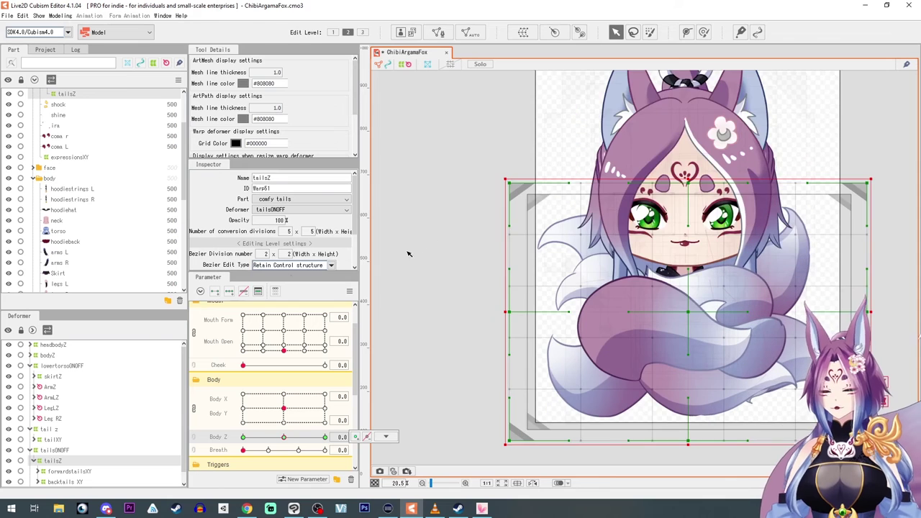
pyautogui.scroll(3, 40, 201)
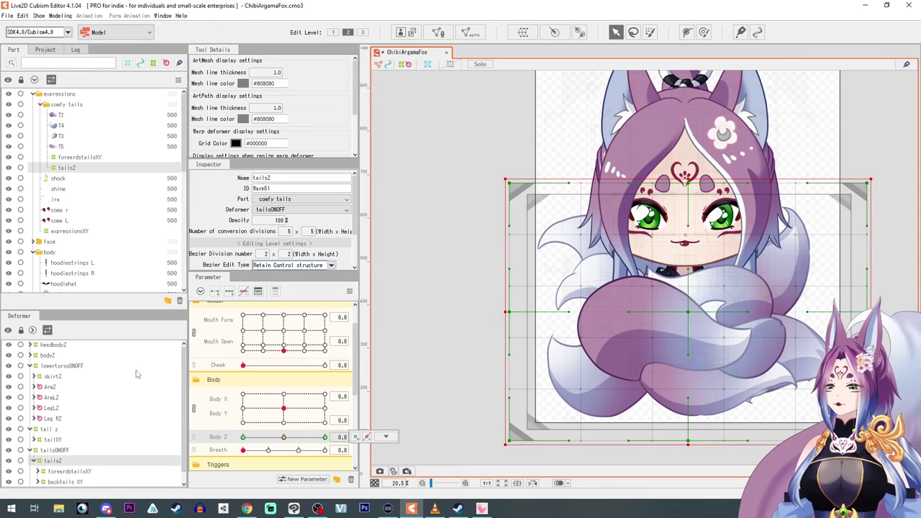
pyautogui.scroll(-3, 233, 408)
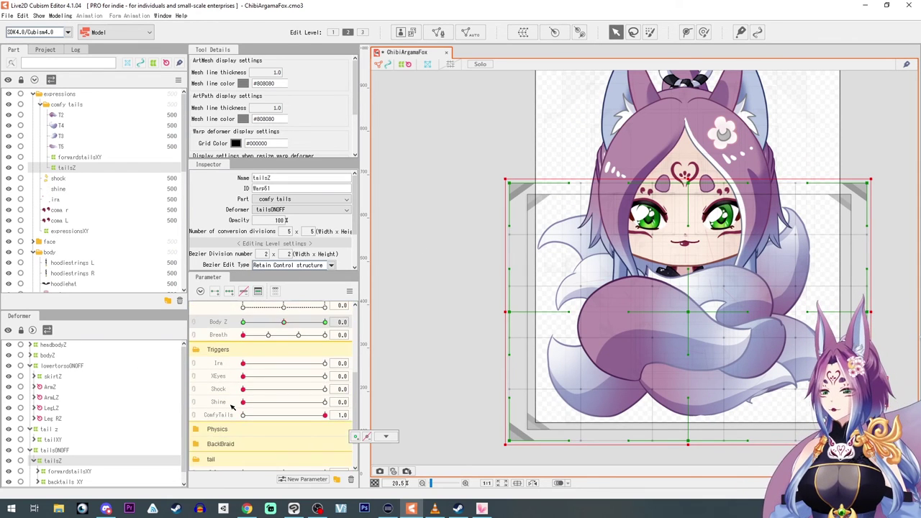
pyautogui.scroll(1, 273, 416)
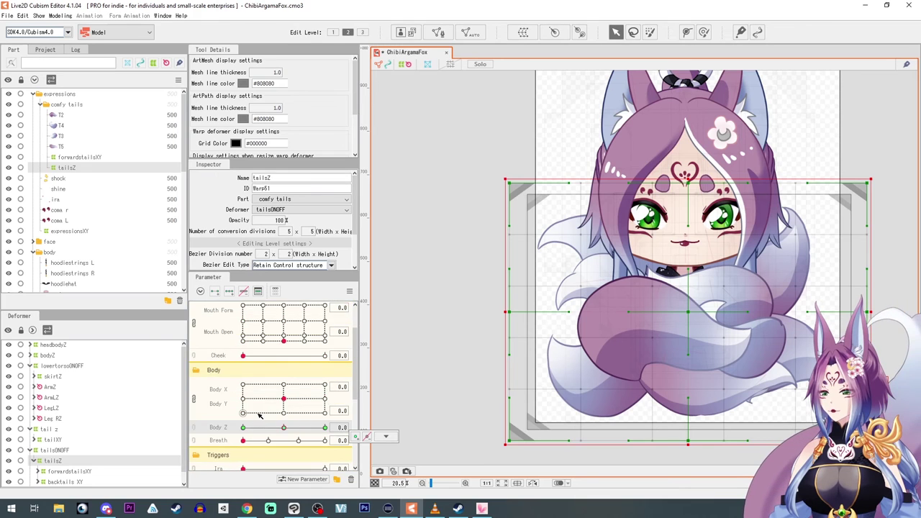
pyautogui.moveTo(323, 406); pyautogui.dragTo(350, 410)
pyautogui.moveTo(247, 366); pyautogui.dragTo(338, 365)
pyautogui.moveTo(324, 405); pyautogui.dragTo(215, 392)
pyautogui.click(435, 290)
pyautogui.scroll(-2, 551, 296)
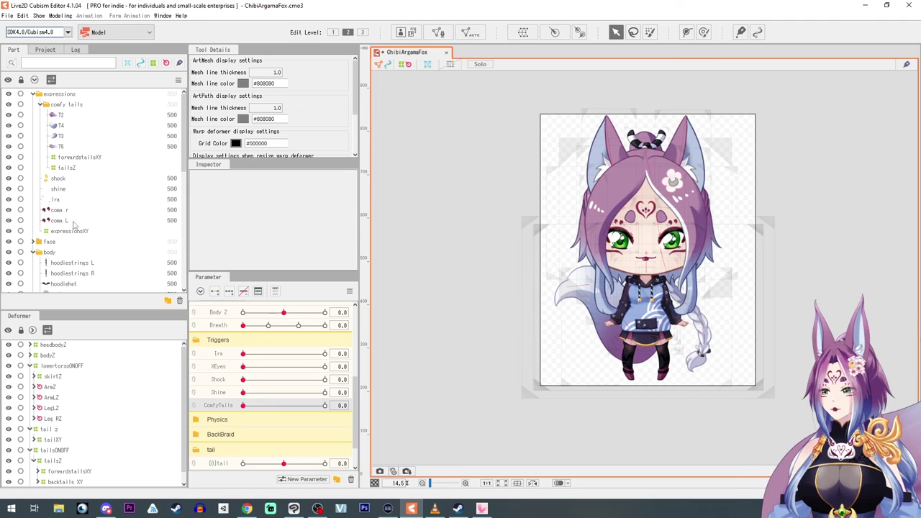
# - Collapse the expressions, body and comftailsback part folders
pyautogui.click(32, 95)
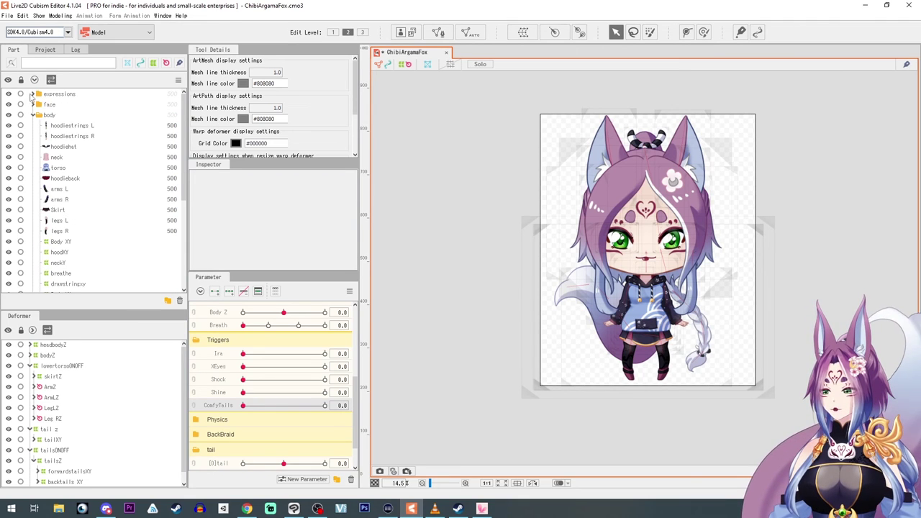
pyautogui.click(33, 116)
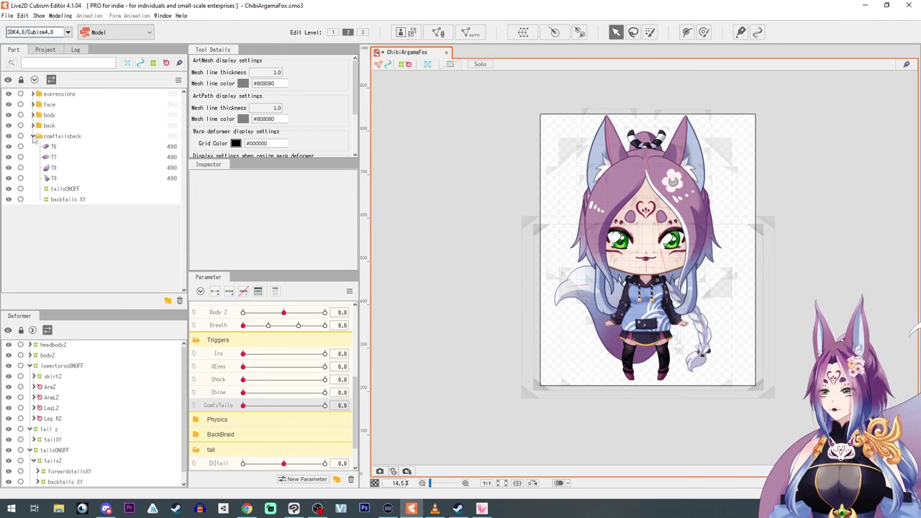
pyautogui.click(31, 136)
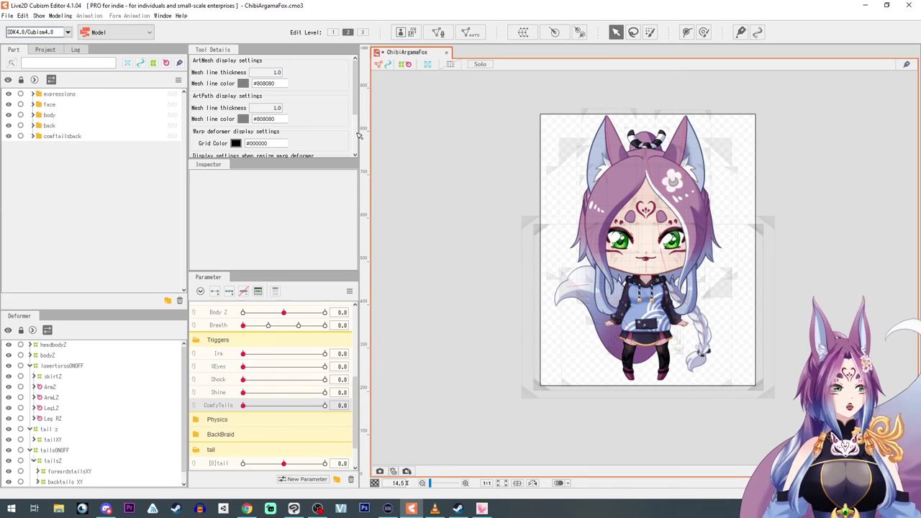
# - Open the Physics/Scene Blending Settings, set ComfyTails to its maximum and swing the model around to test the tails
pyautogui.click(70, 16)
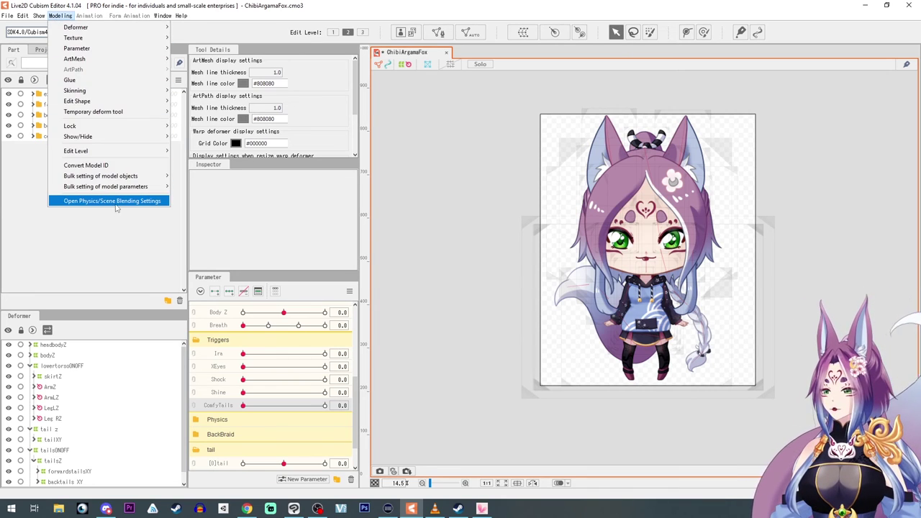
pyautogui.click(115, 201)
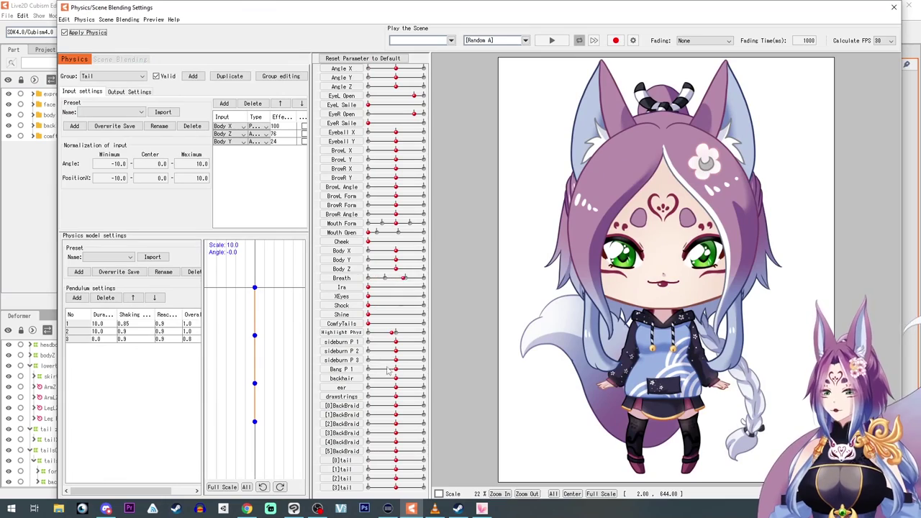
pyautogui.moveTo(369, 324); pyautogui.dragTo(424, 323)
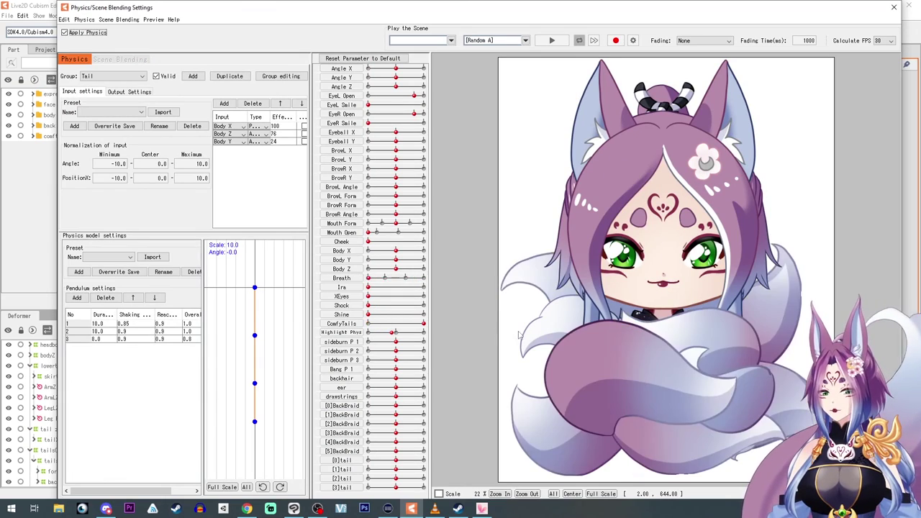
pyautogui.moveTo(670, 317); pyautogui.dragTo(877, 328)
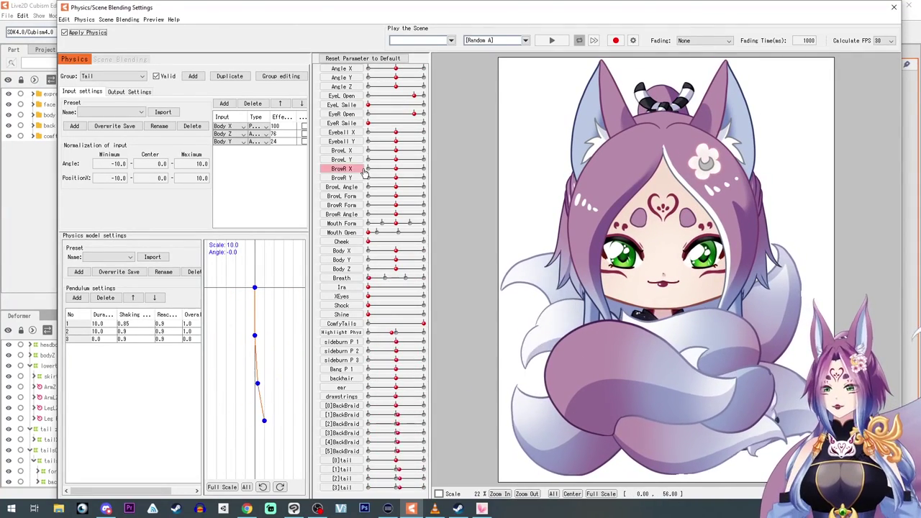
# - Play the Random Pose scene to preview the comfy tails with the other movements, and stop the playback
pyautogui.click(524, 41)
pyautogui.click(523, 49)
pyautogui.click(552, 41)
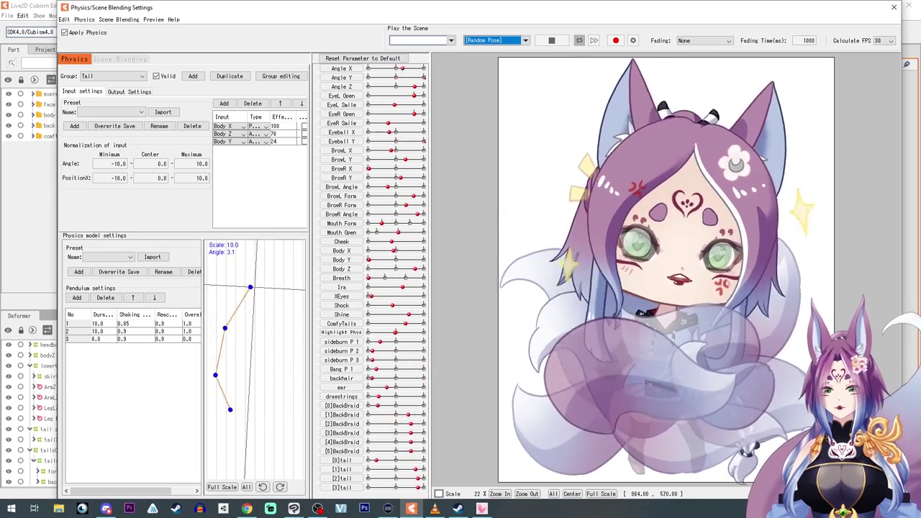
pyautogui.click(522, 40)
pyautogui.click(500, 64)
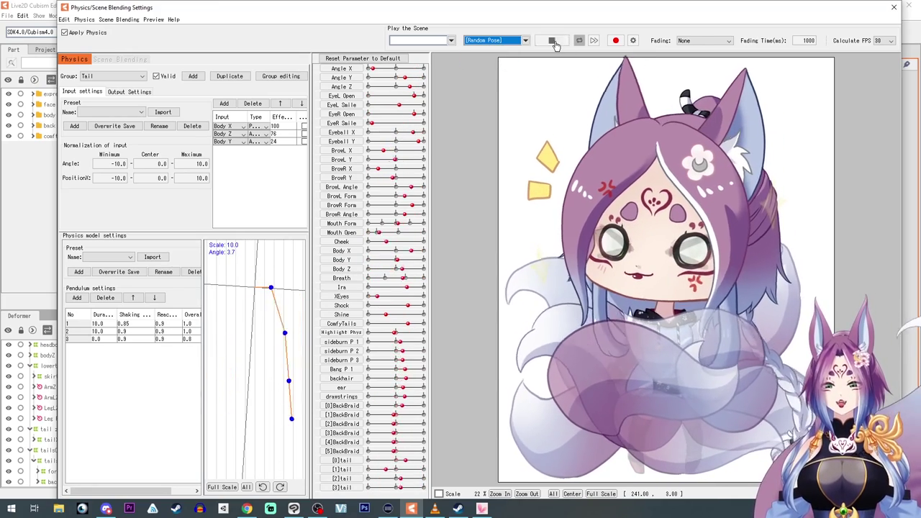
pyautogui.click(551, 40)
# - Set the Ira, XEyes, Shock and ComfyTails triggers to 0 and Shine to its maximum in the physics preview
pyautogui.moveTo(890, 308); pyautogui.dragTo(626, 210)
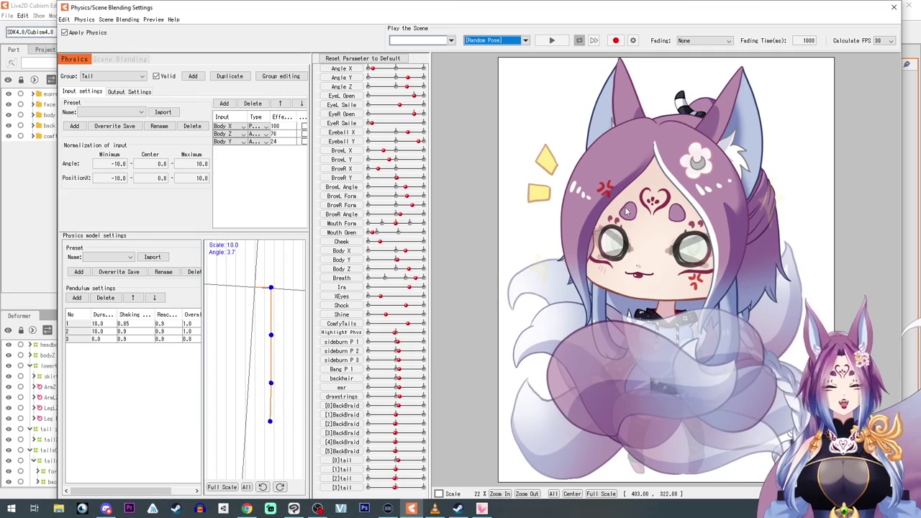
pyautogui.moveTo(663, 237); pyautogui.dragTo(684, 295)
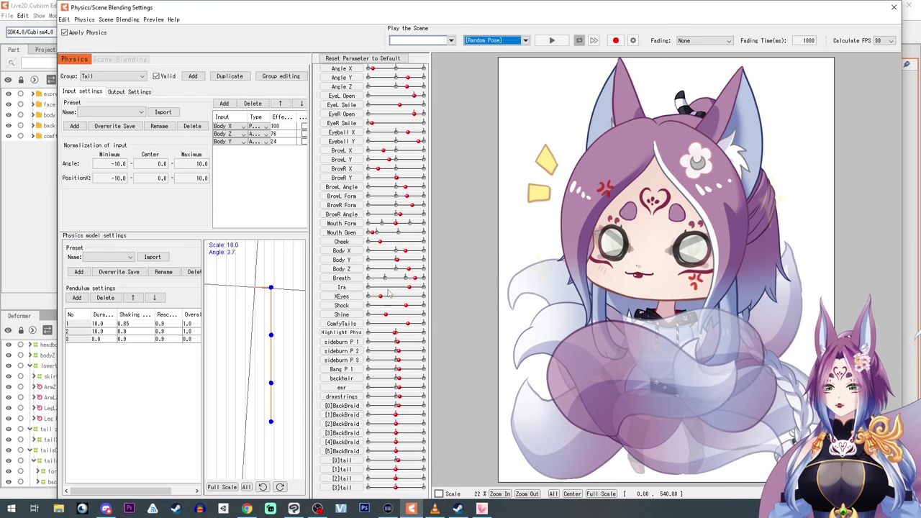
pyautogui.moveTo(388, 288); pyautogui.dragTo(362, 309)
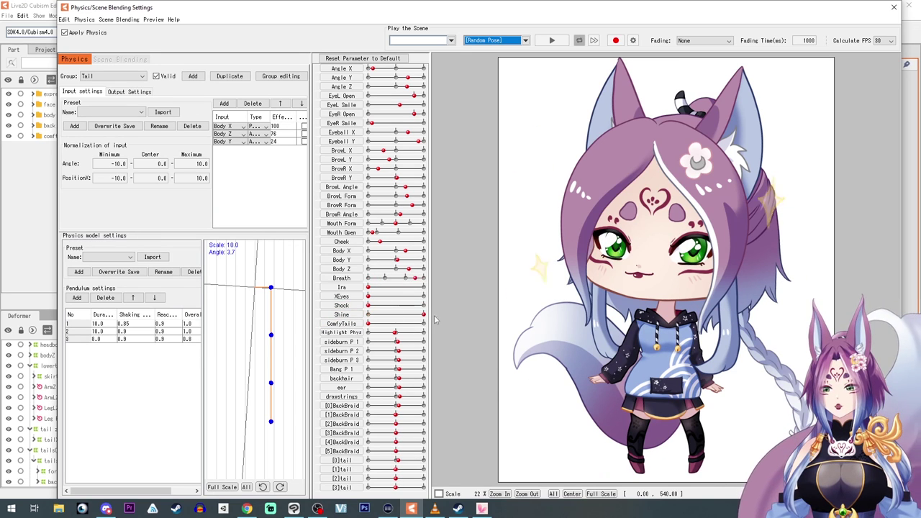